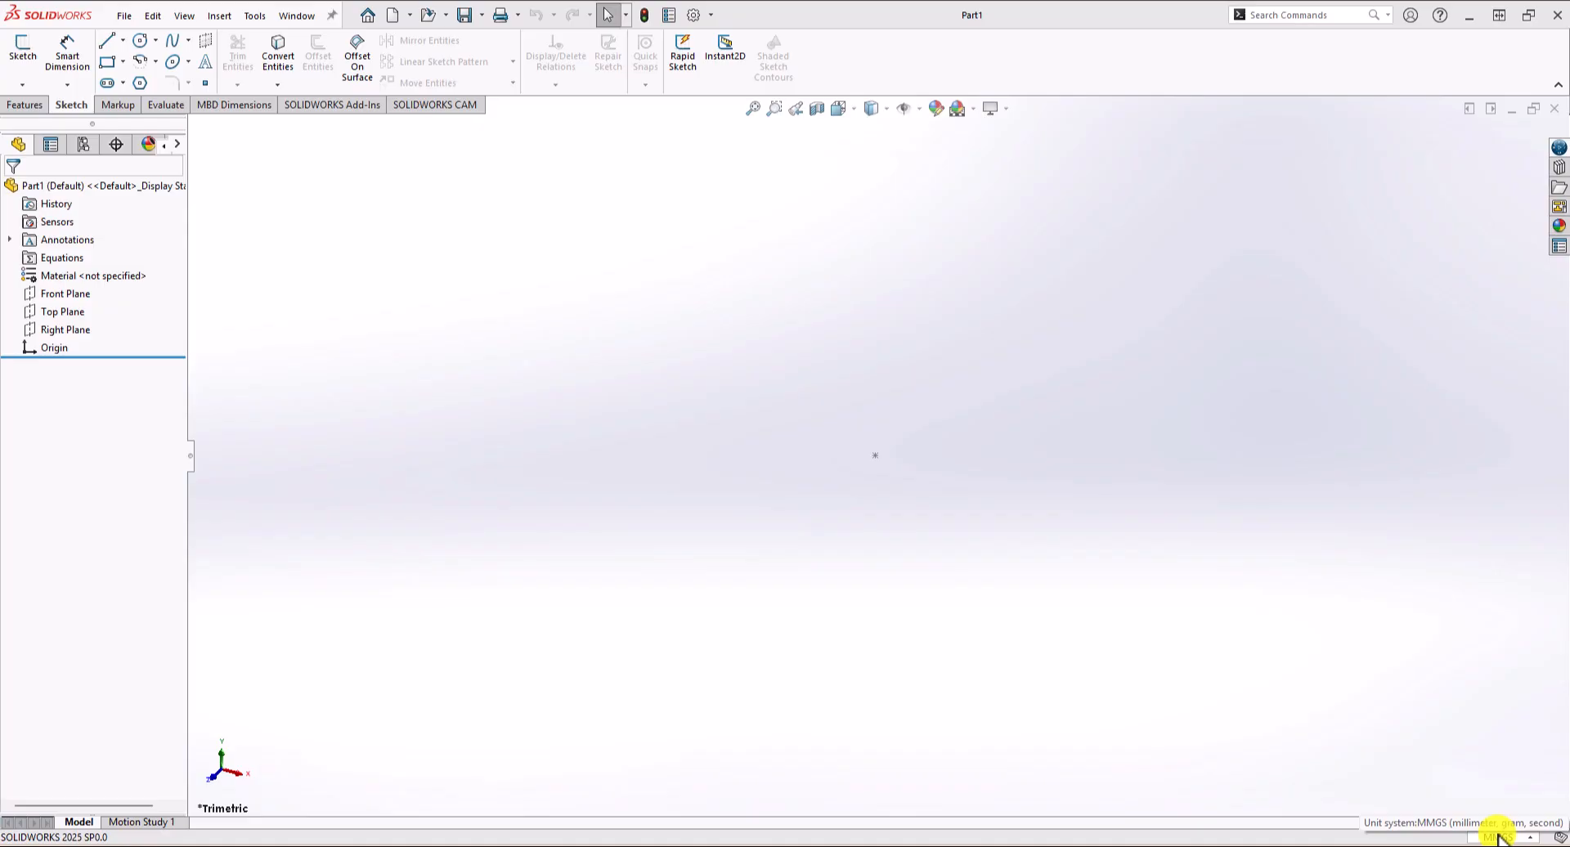
# On the Right Plane, sketch the upper outline from the origin: about 18 mm up, 58 mm across, an upward slope, a higher flat and a vertical end.
pyautogui.click(23, 44)
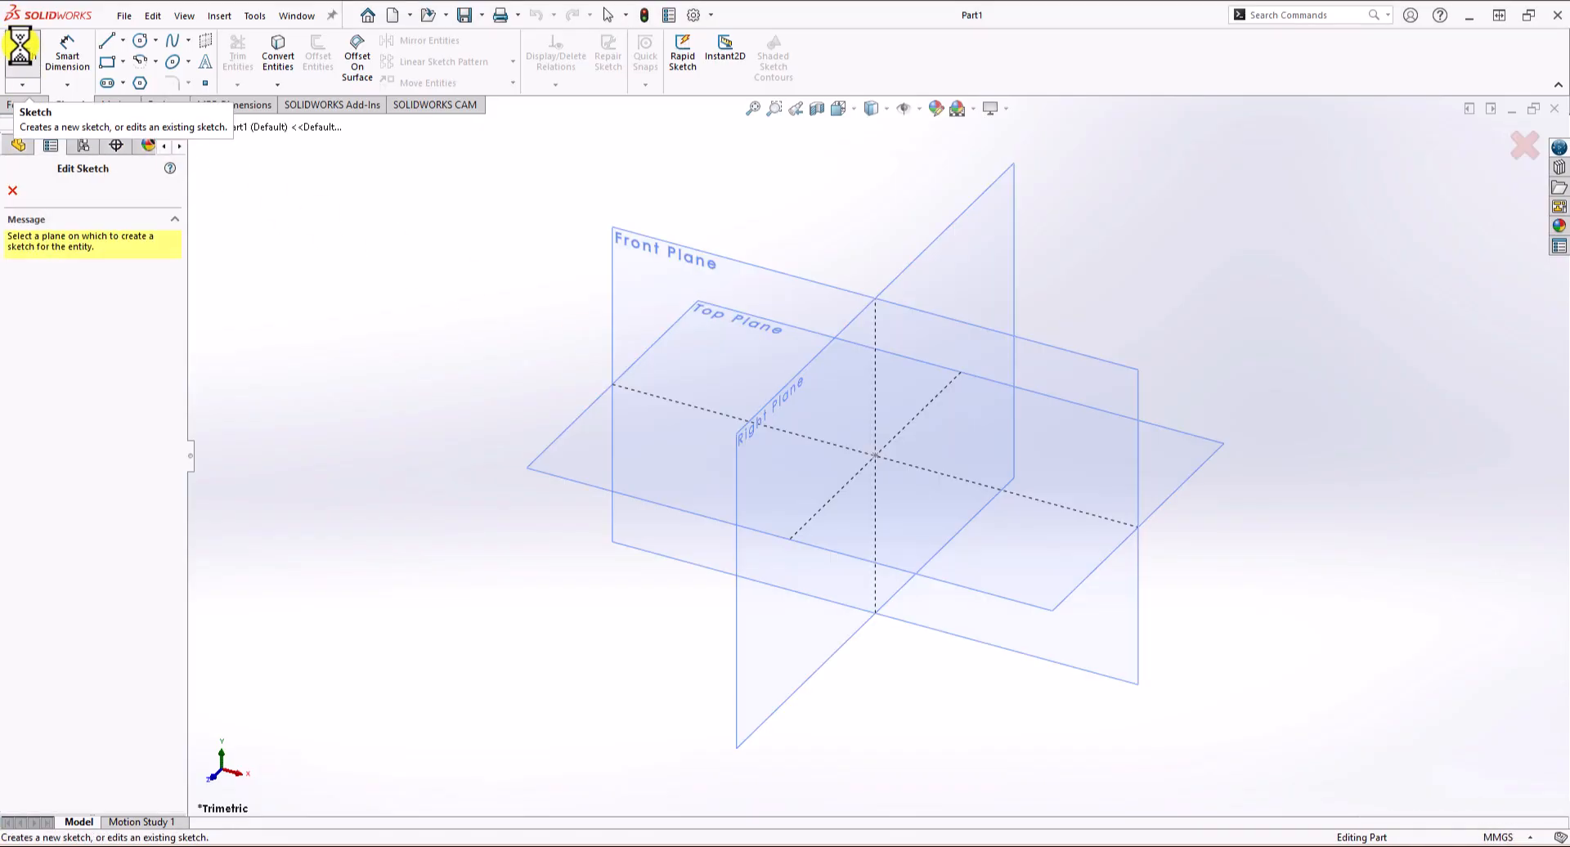
pyautogui.click(787, 453)
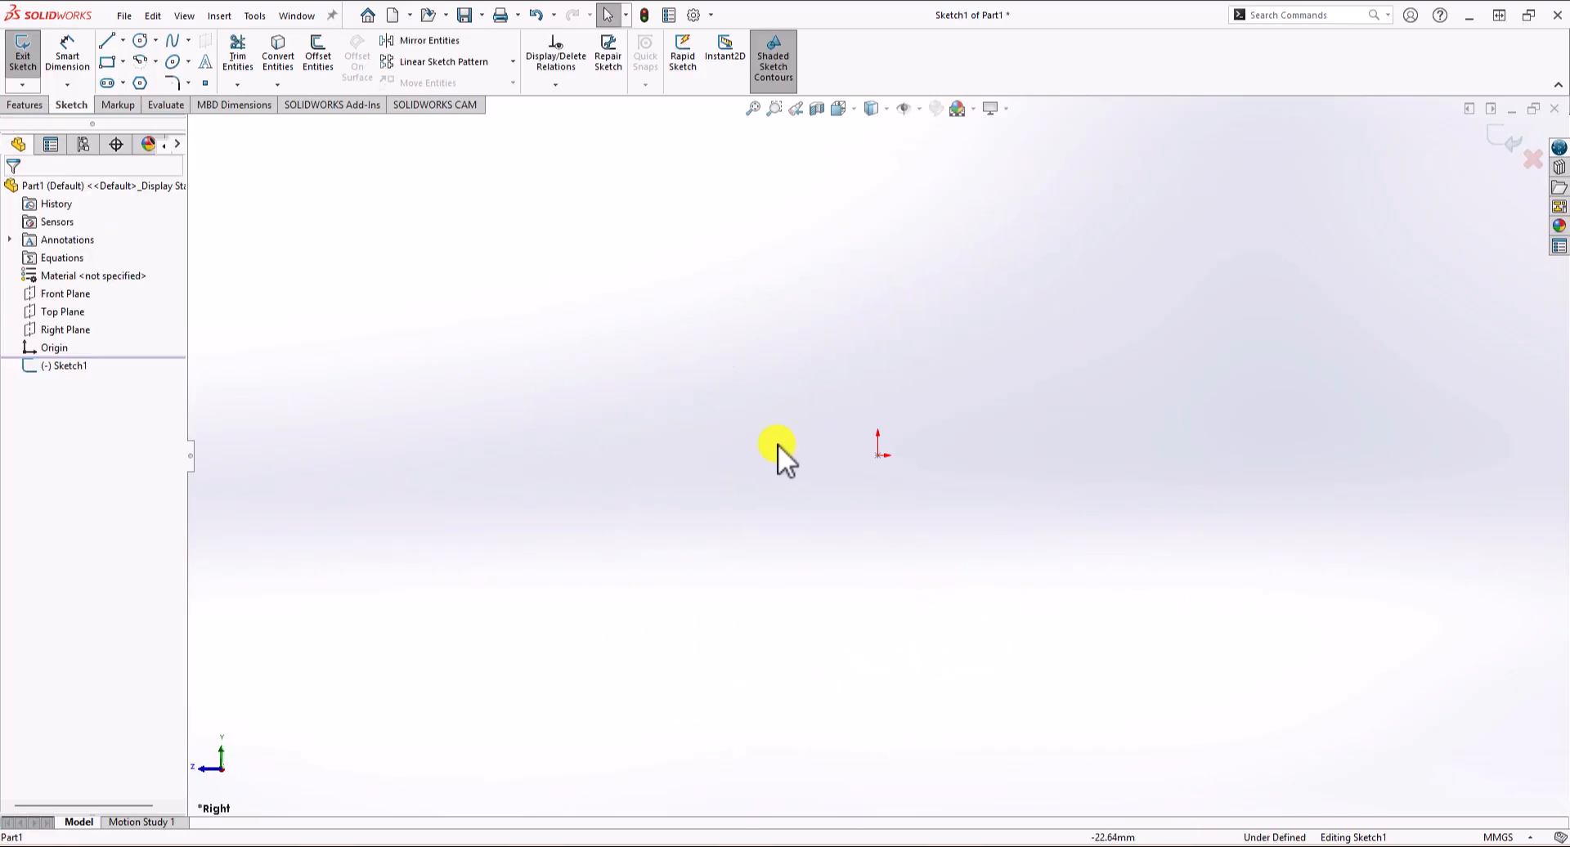
pyautogui.click(107, 40)
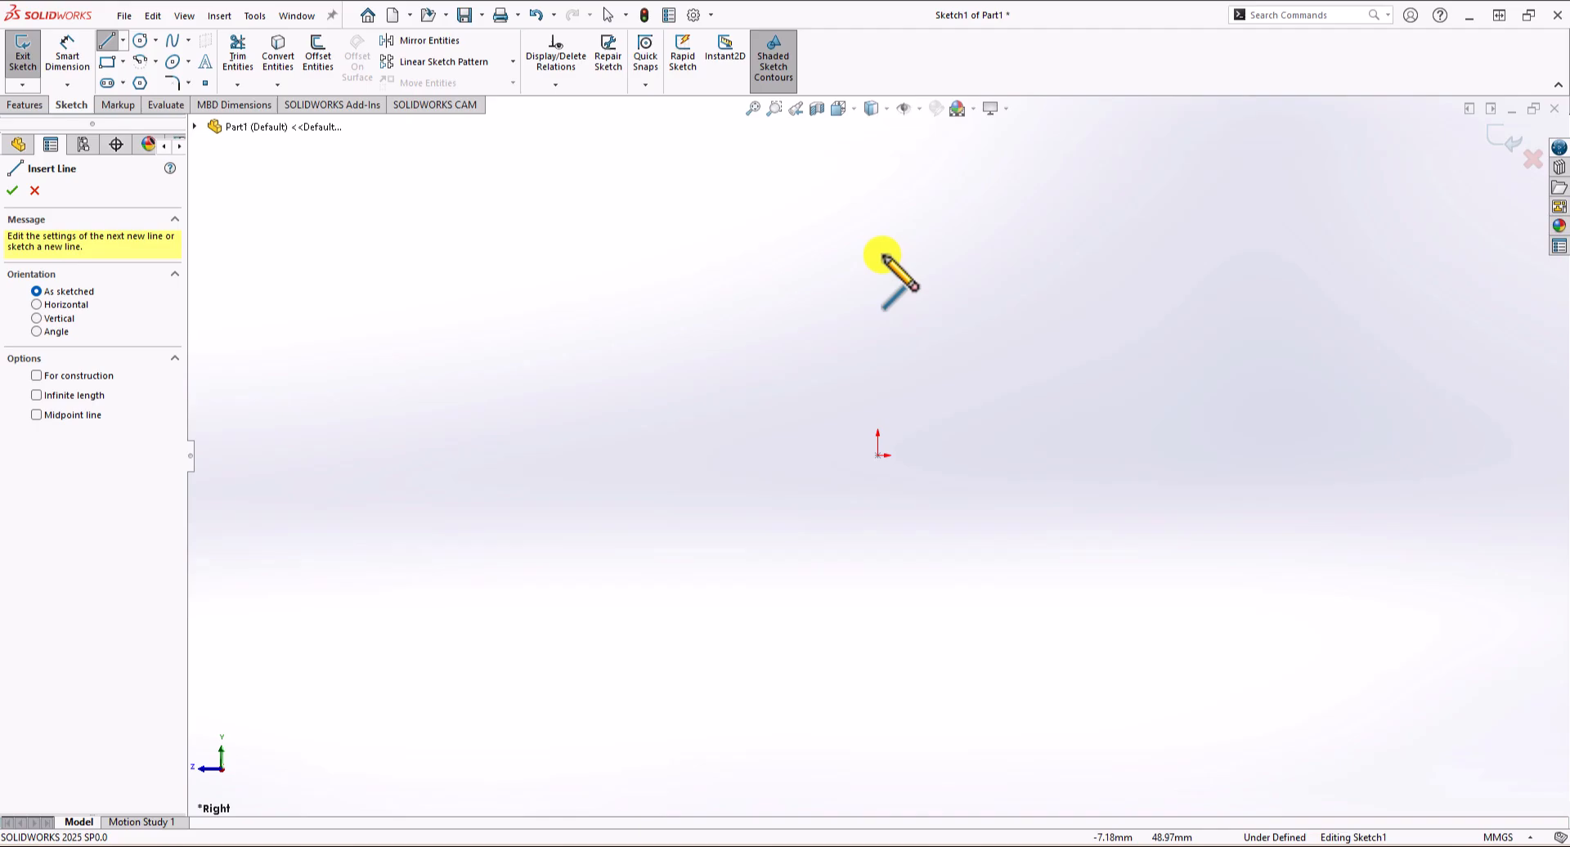
pyautogui.click(878, 456)
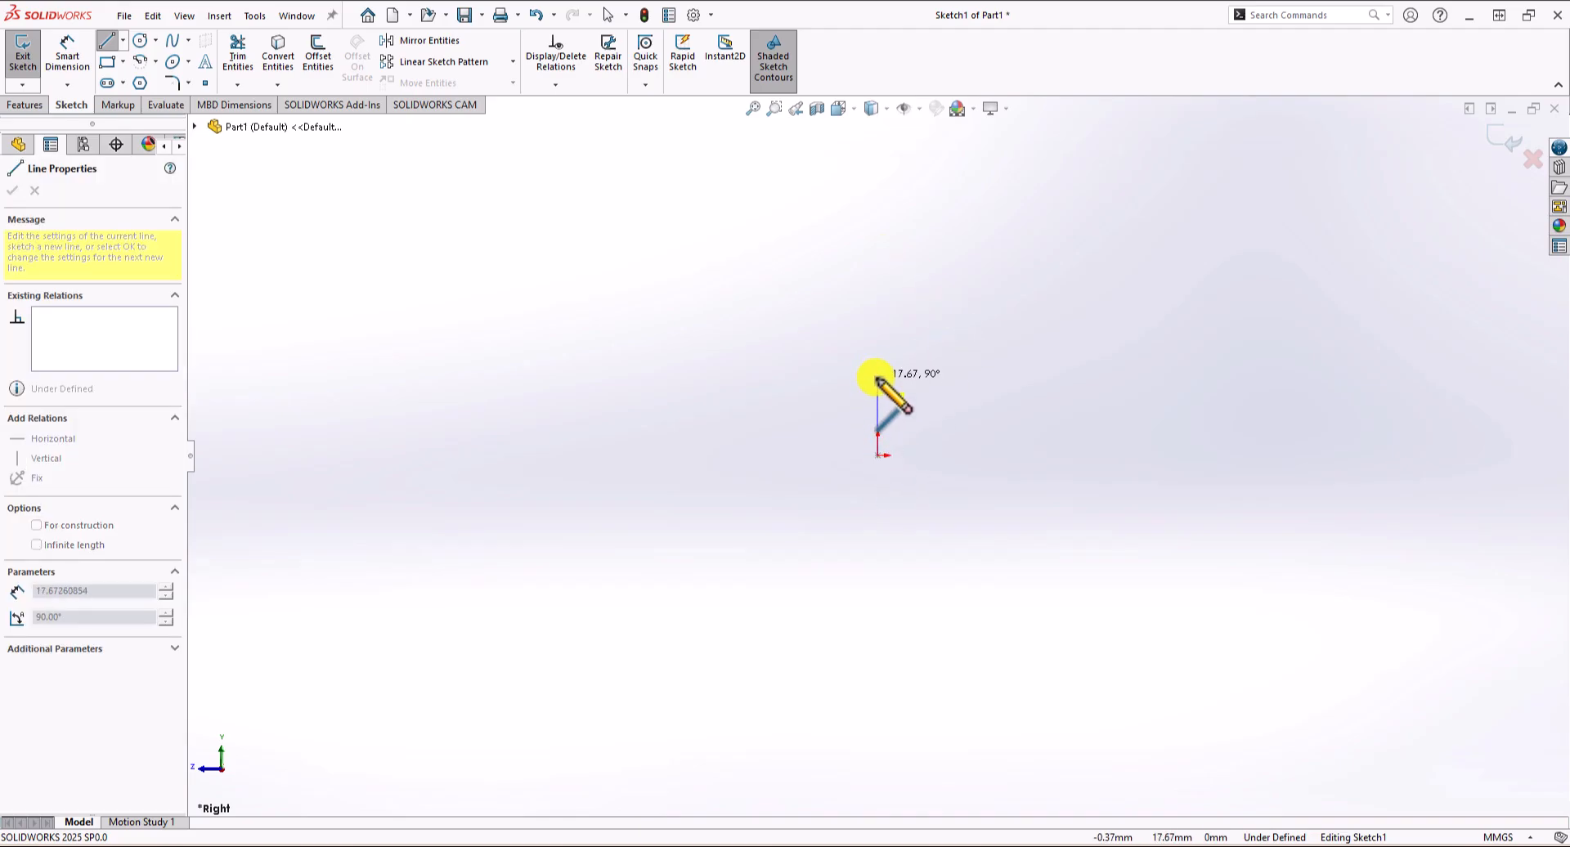
pyautogui.click(878, 377)
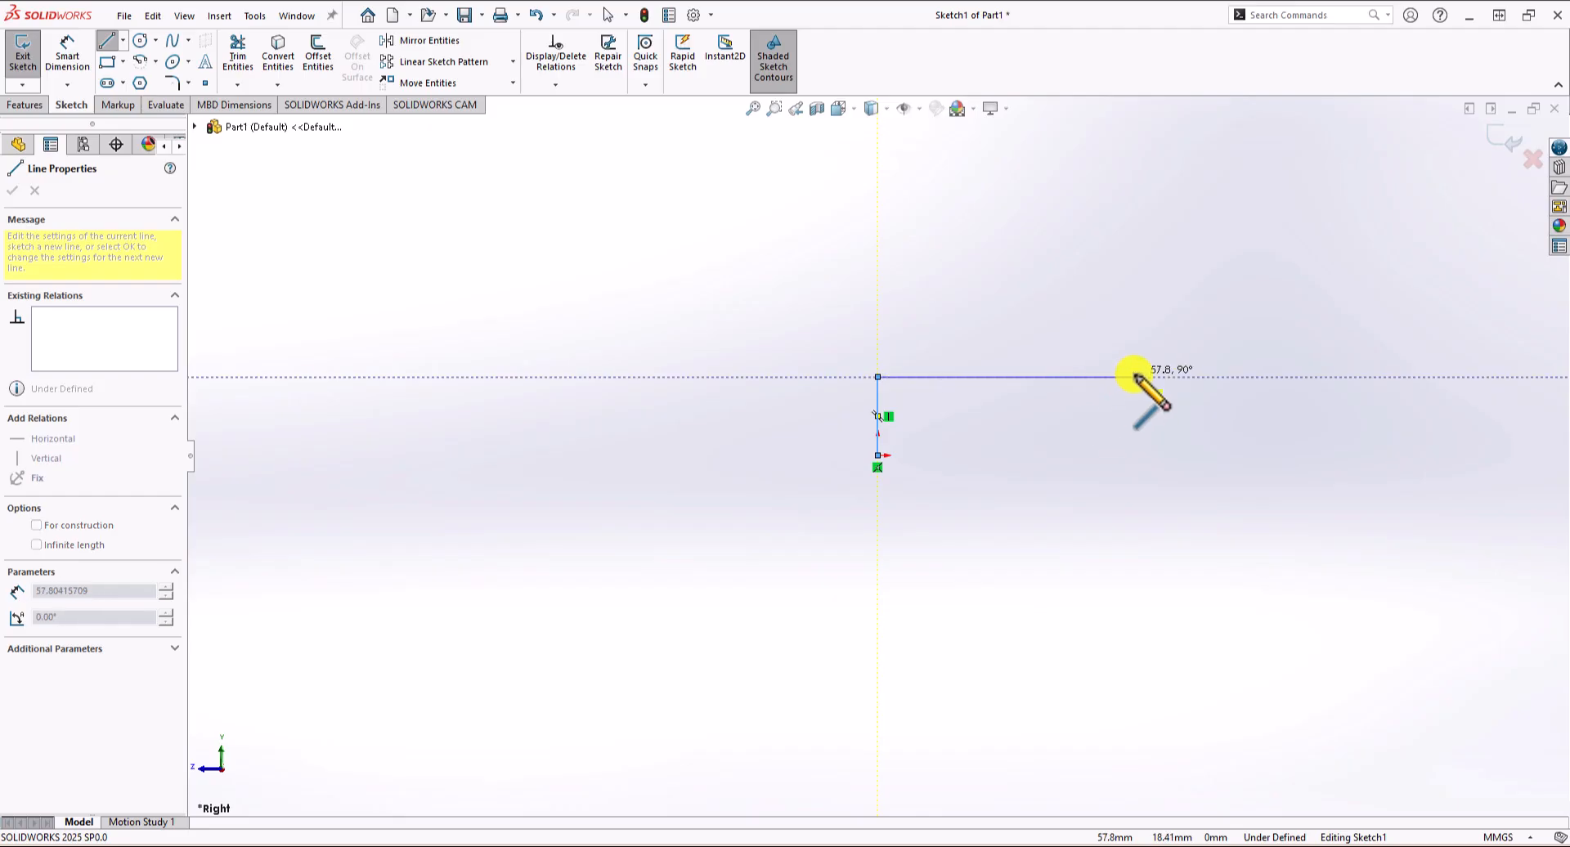
pyautogui.click(1135, 377)
pyautogui.click(1243, 336)
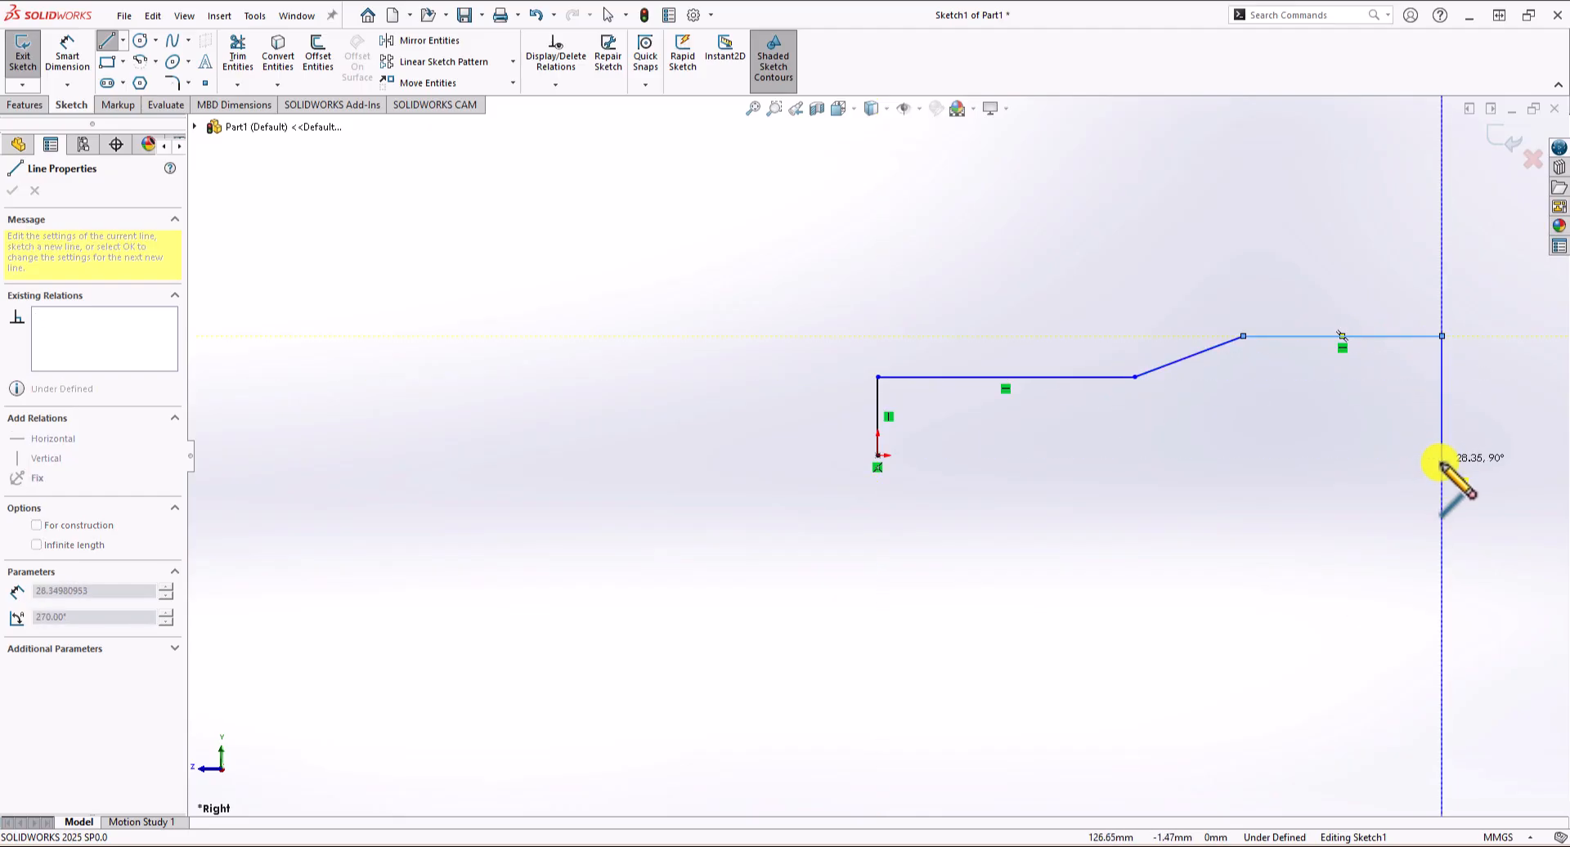
pyautogui.click(1442, 455)
# Close the profile back to the origin with a stepped underside that forms two rectangular feet below the base line.
pyautogui.click(1318, 455)
pyautogui.click(1318, 486)
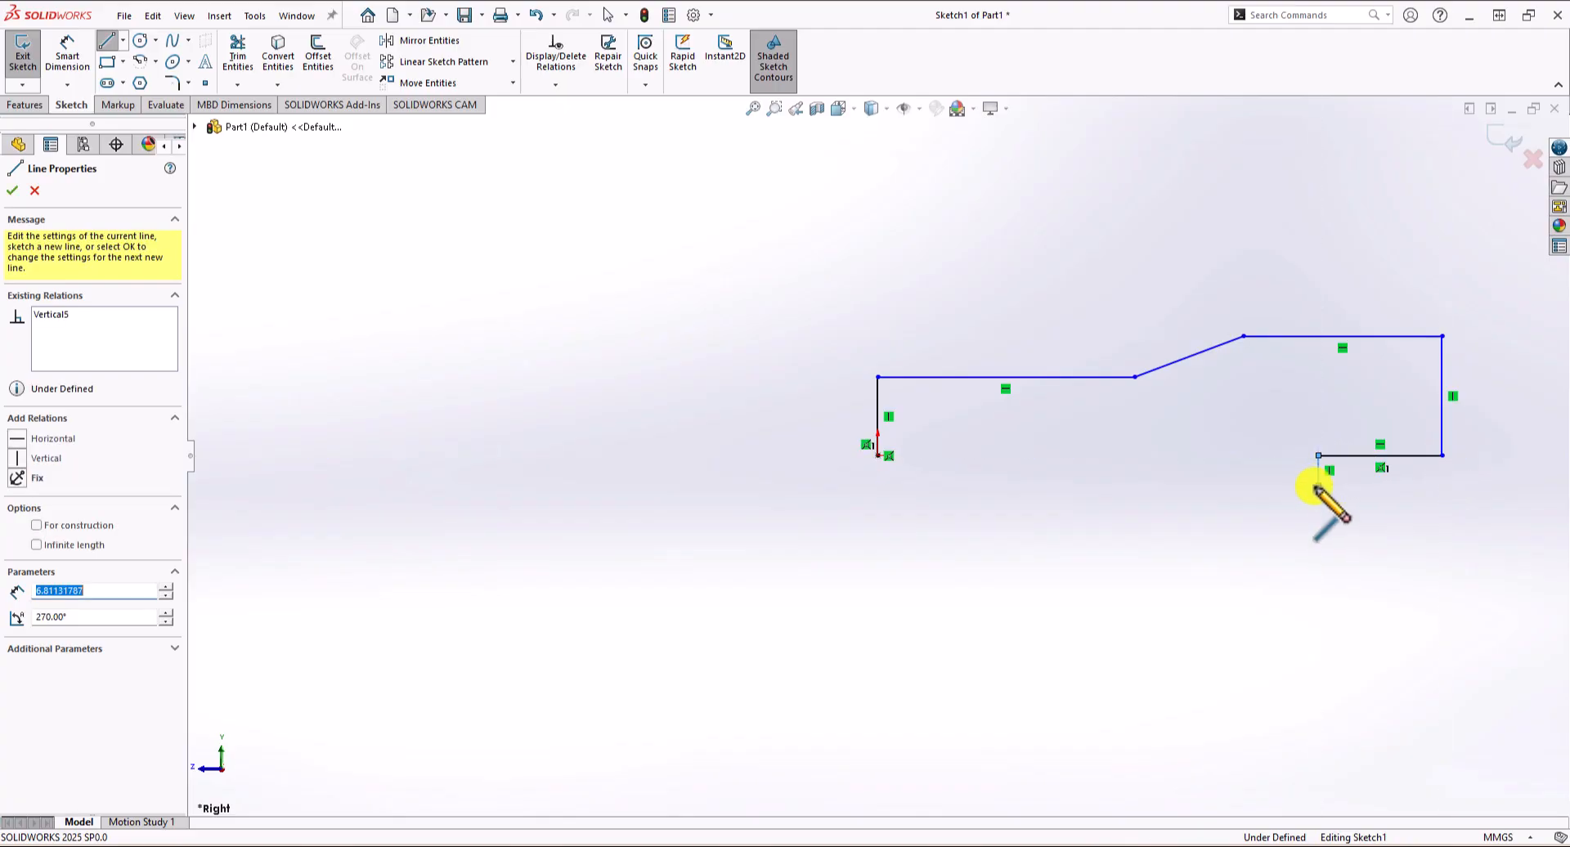
pyautogui.click(1201, 486)
pyautogui.click(1201, 455)
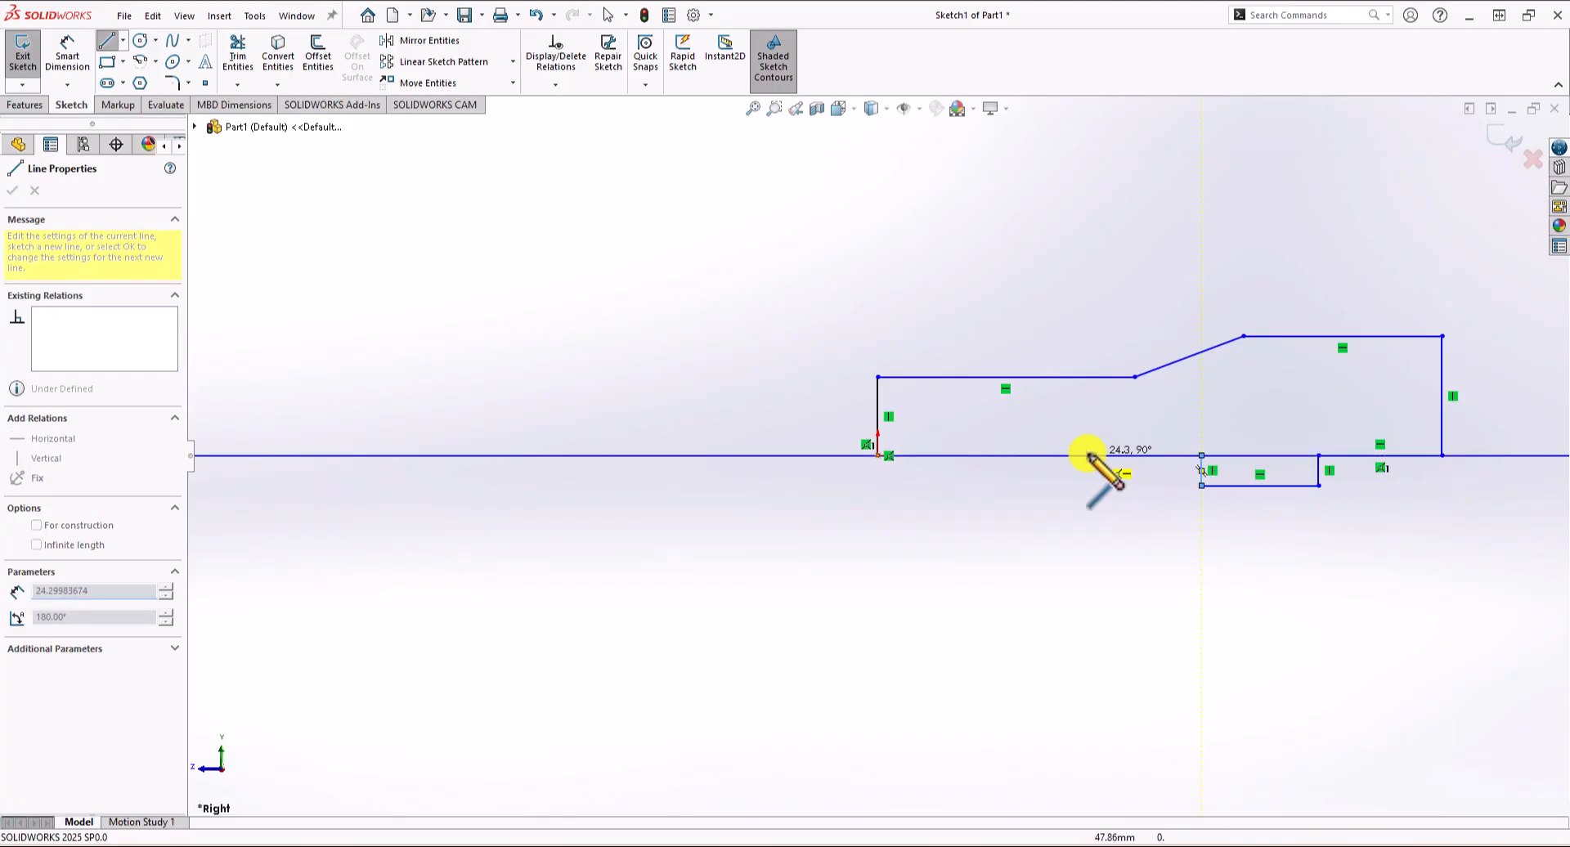
pyautogui.click(1089, 455)
pyautogui.click(1089, 486)
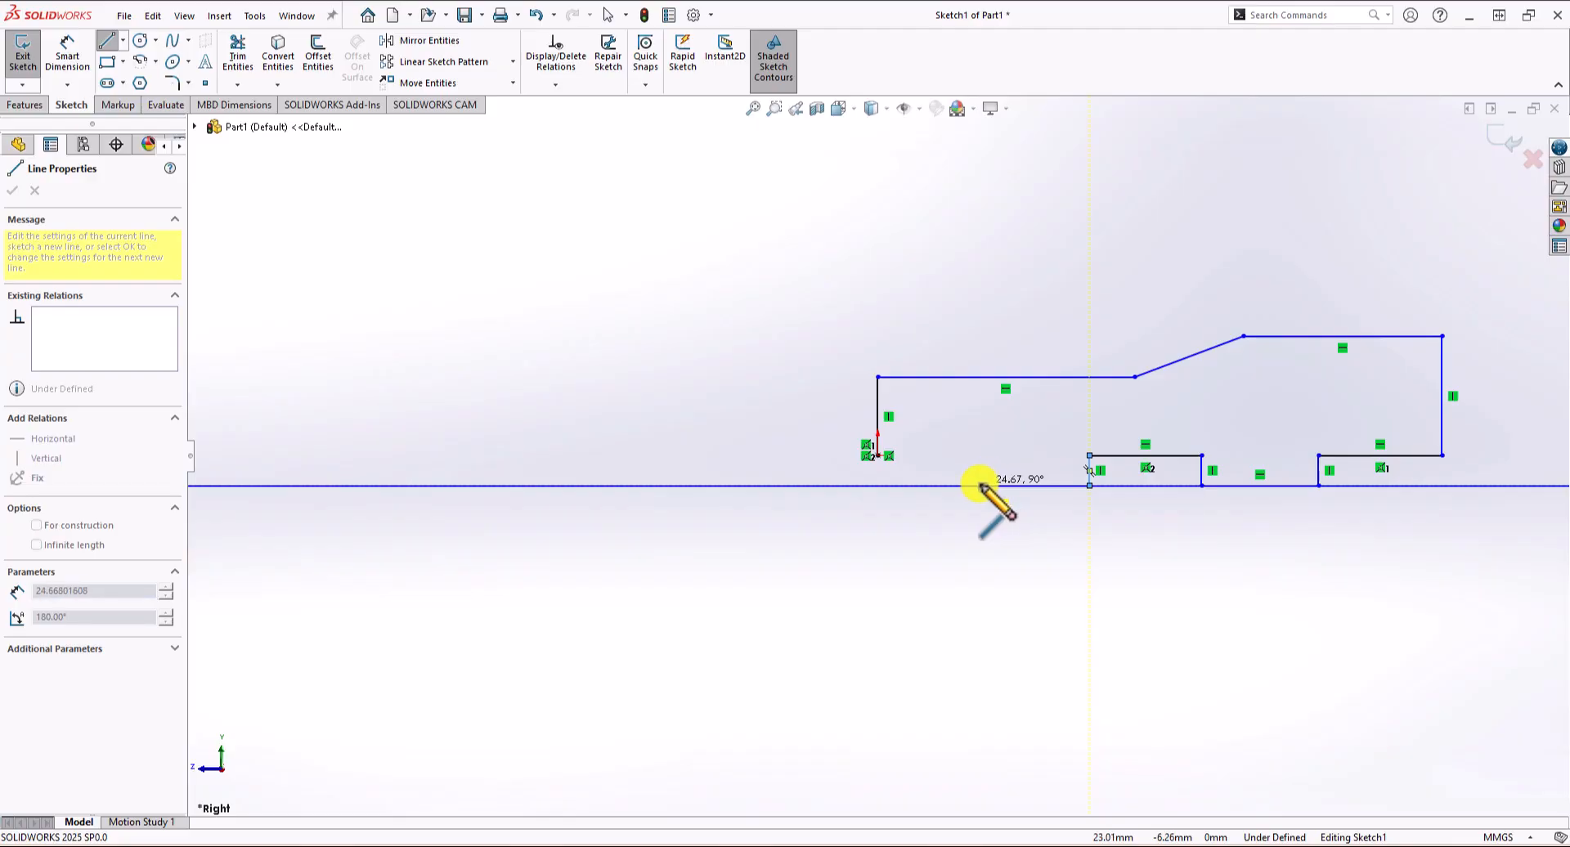
pyautogui.click(980, 486)
pyautogui.click(980, 456)
pyautogui.click(877, 456)
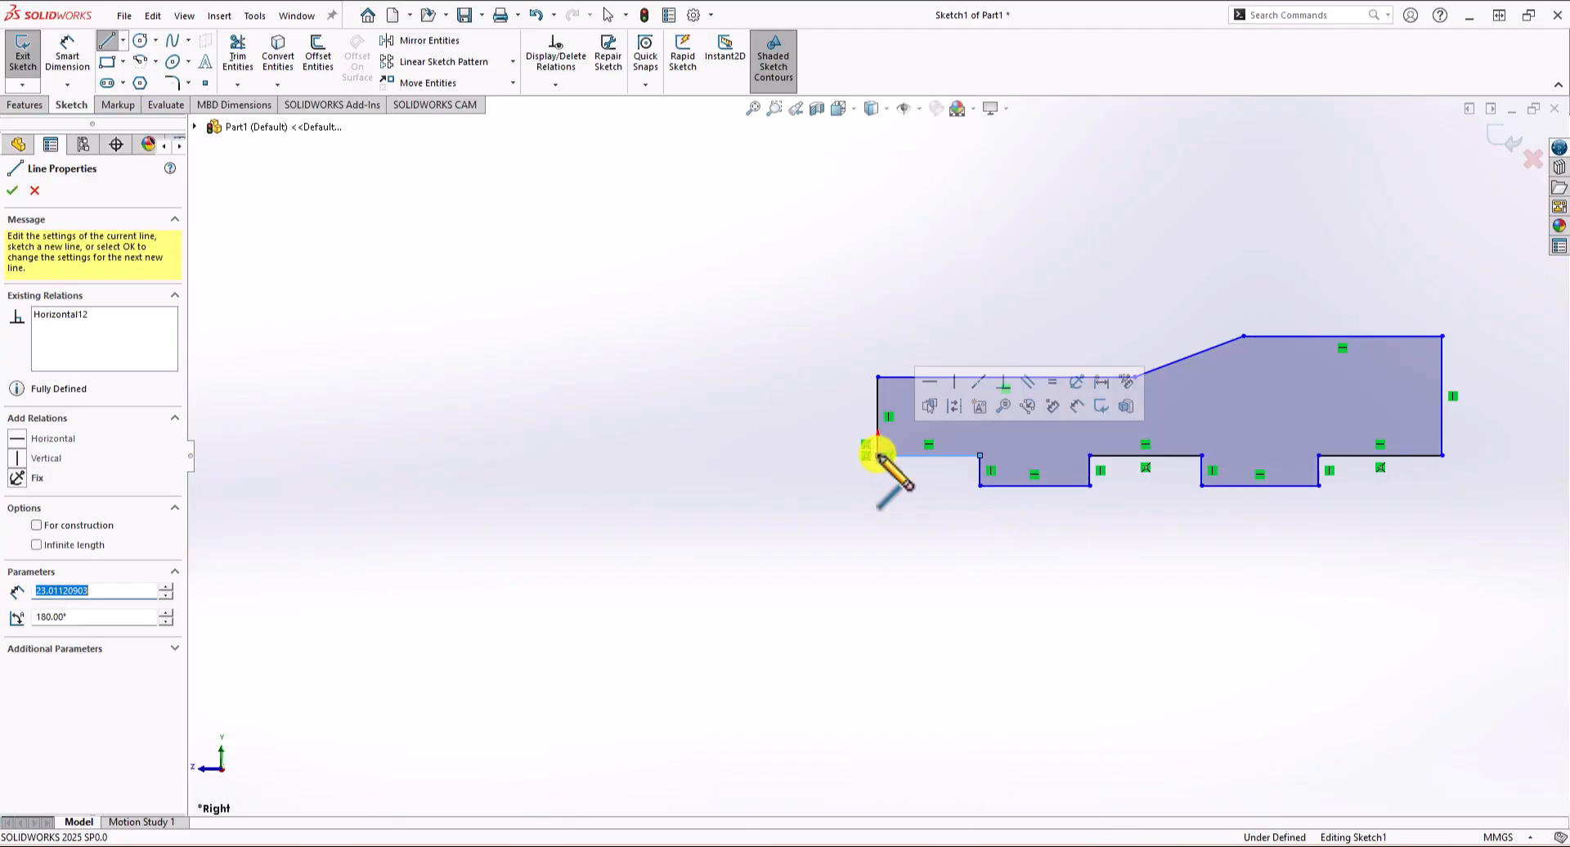
pyautogui.press('Escape')
# Make the bottom edges of the two feet collinear.
pyautogui.scroll(2, 885, 522)
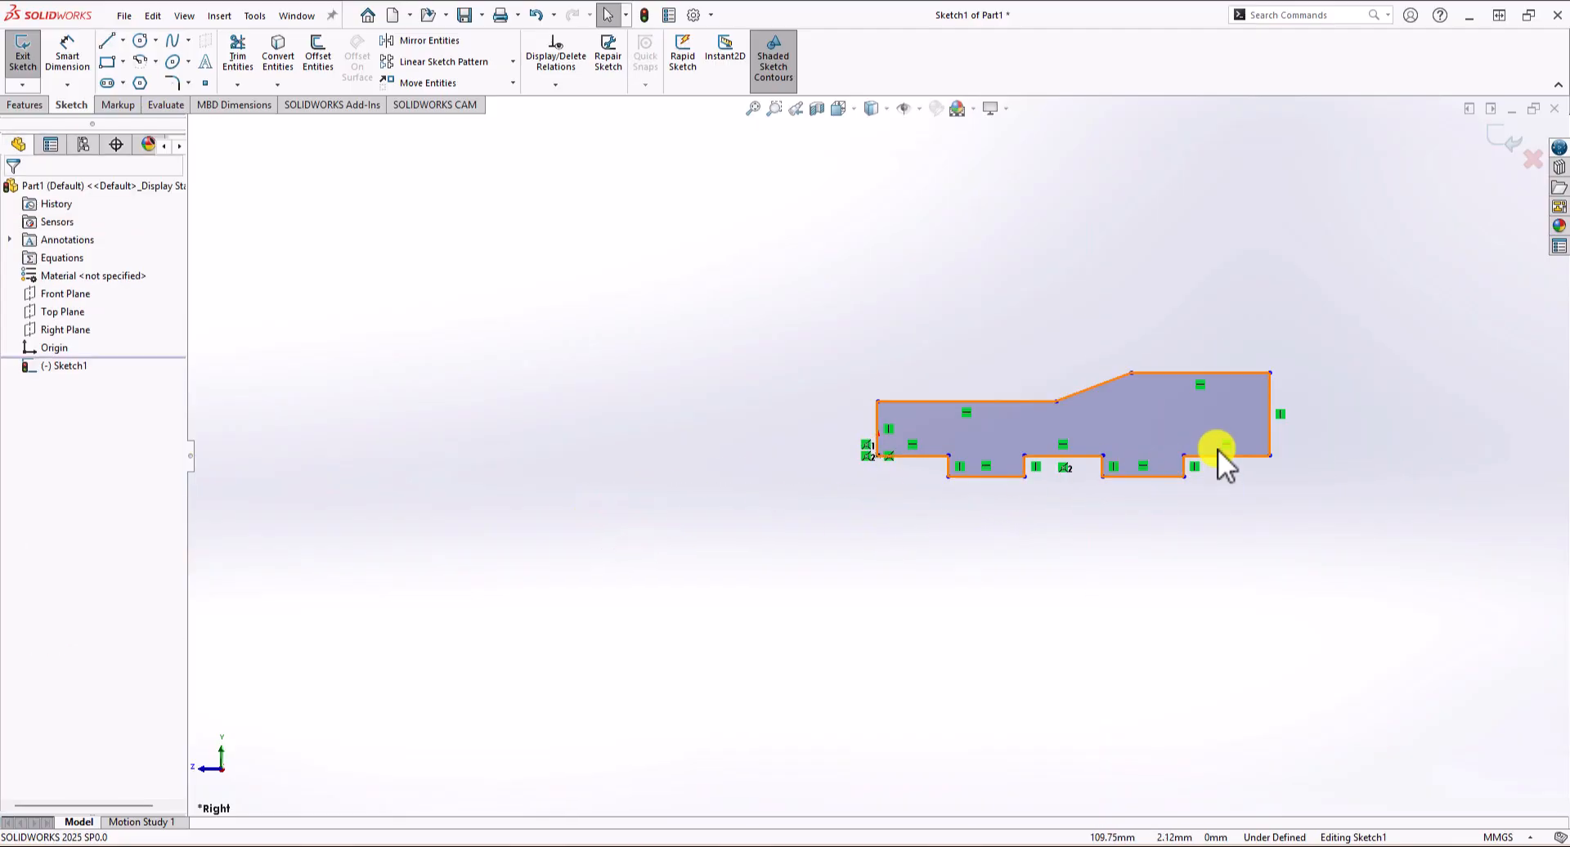
pyautogui.scroll(-2, 1219, 449)
pyautogui.scroll(-2, 959, 533)
pyautogui.scroll(1, 958, 533)
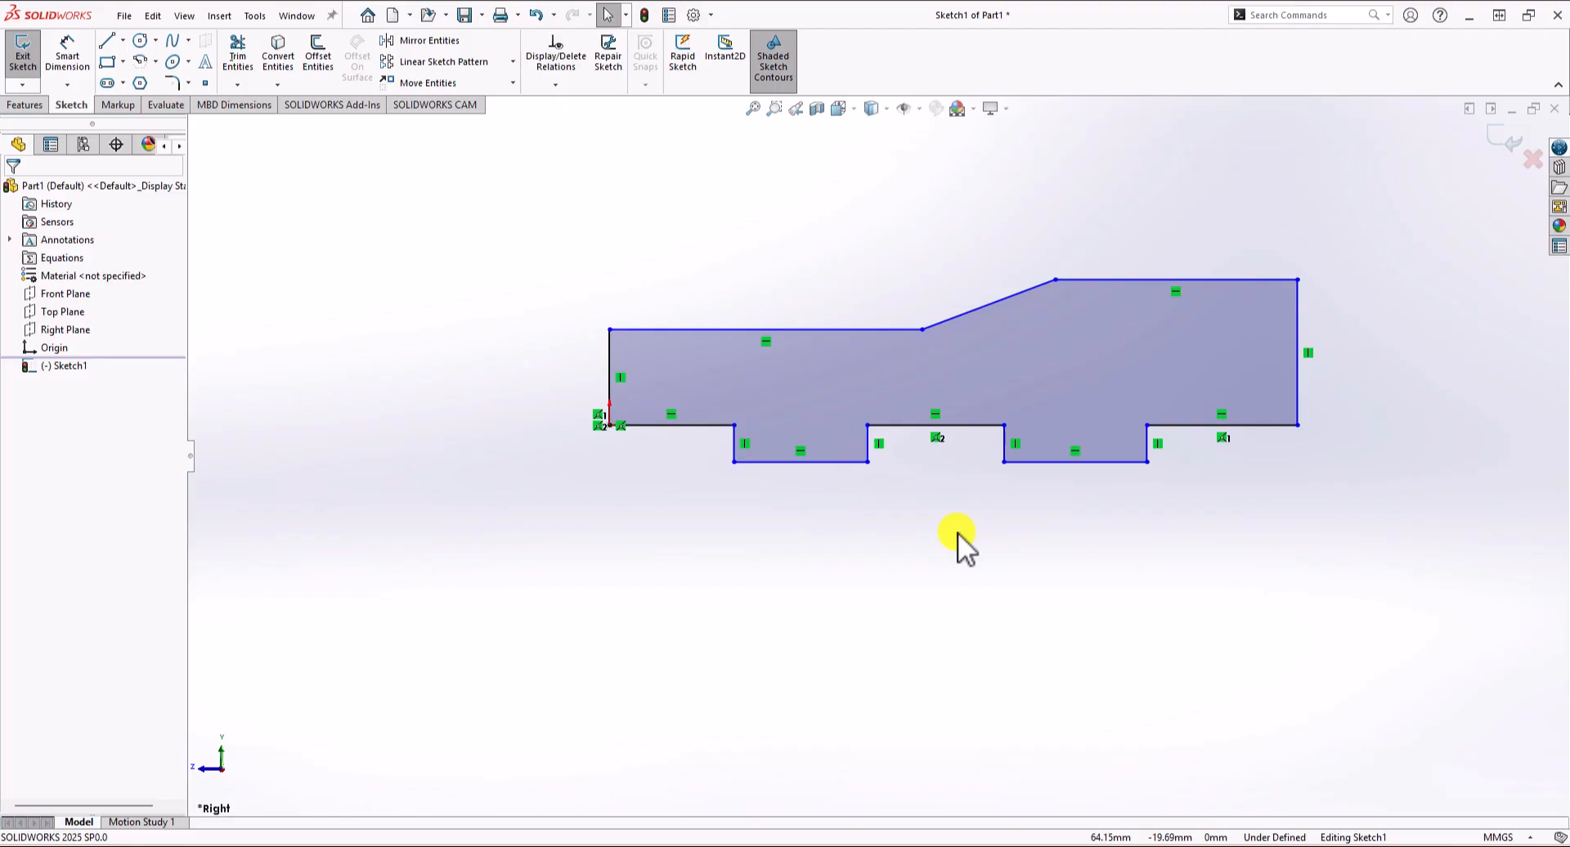
pyautogui.click(797, 463)
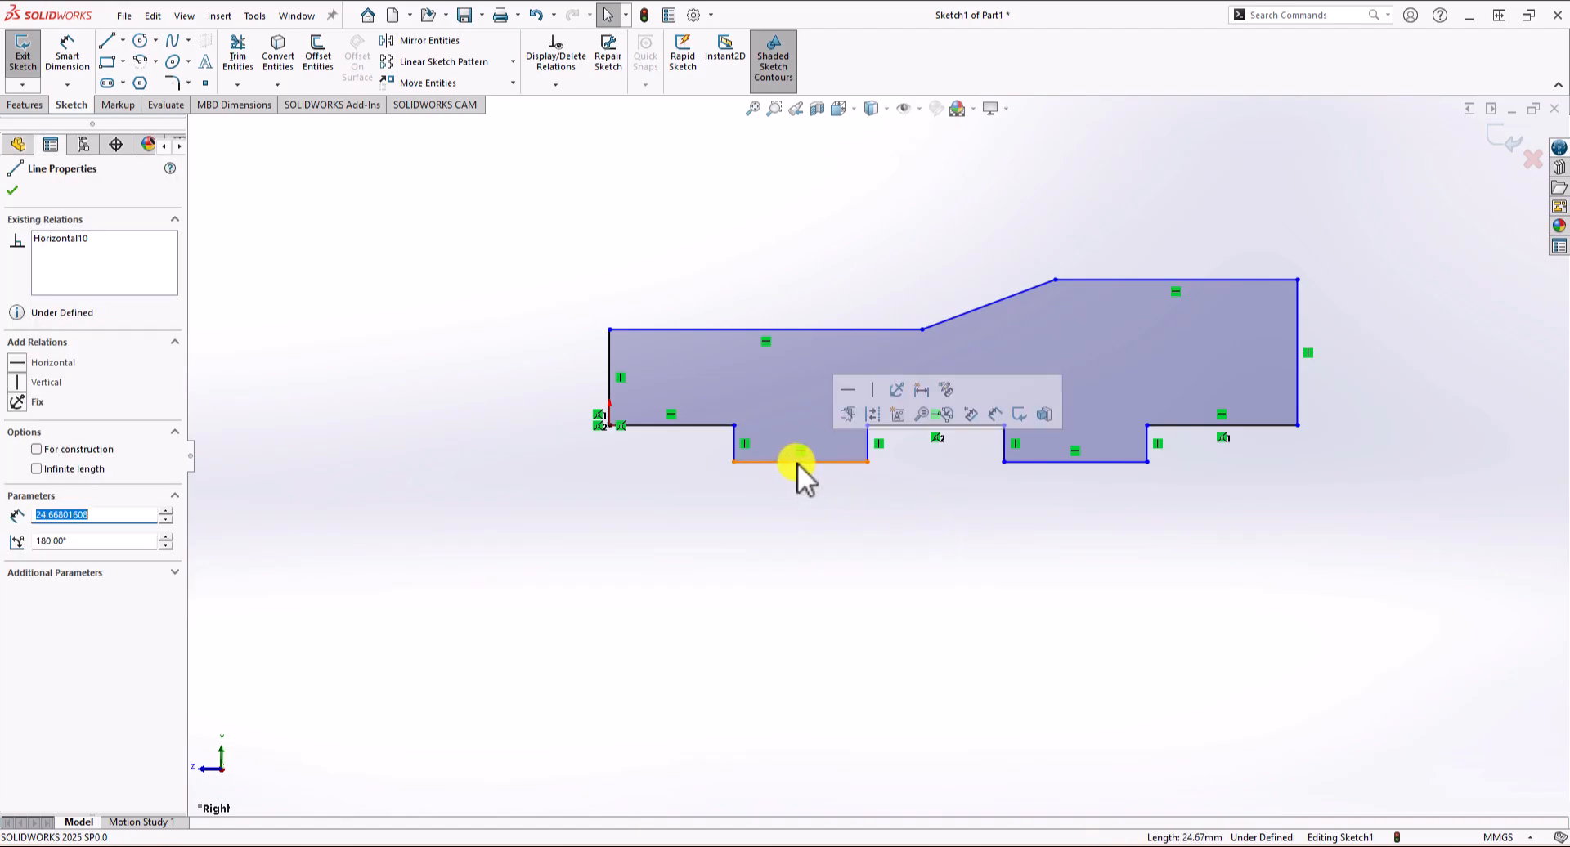
pyautogui.keyDown('ctrl'); pyautogui.click(1060, 463); pyautogui.keyUp('ctrl')
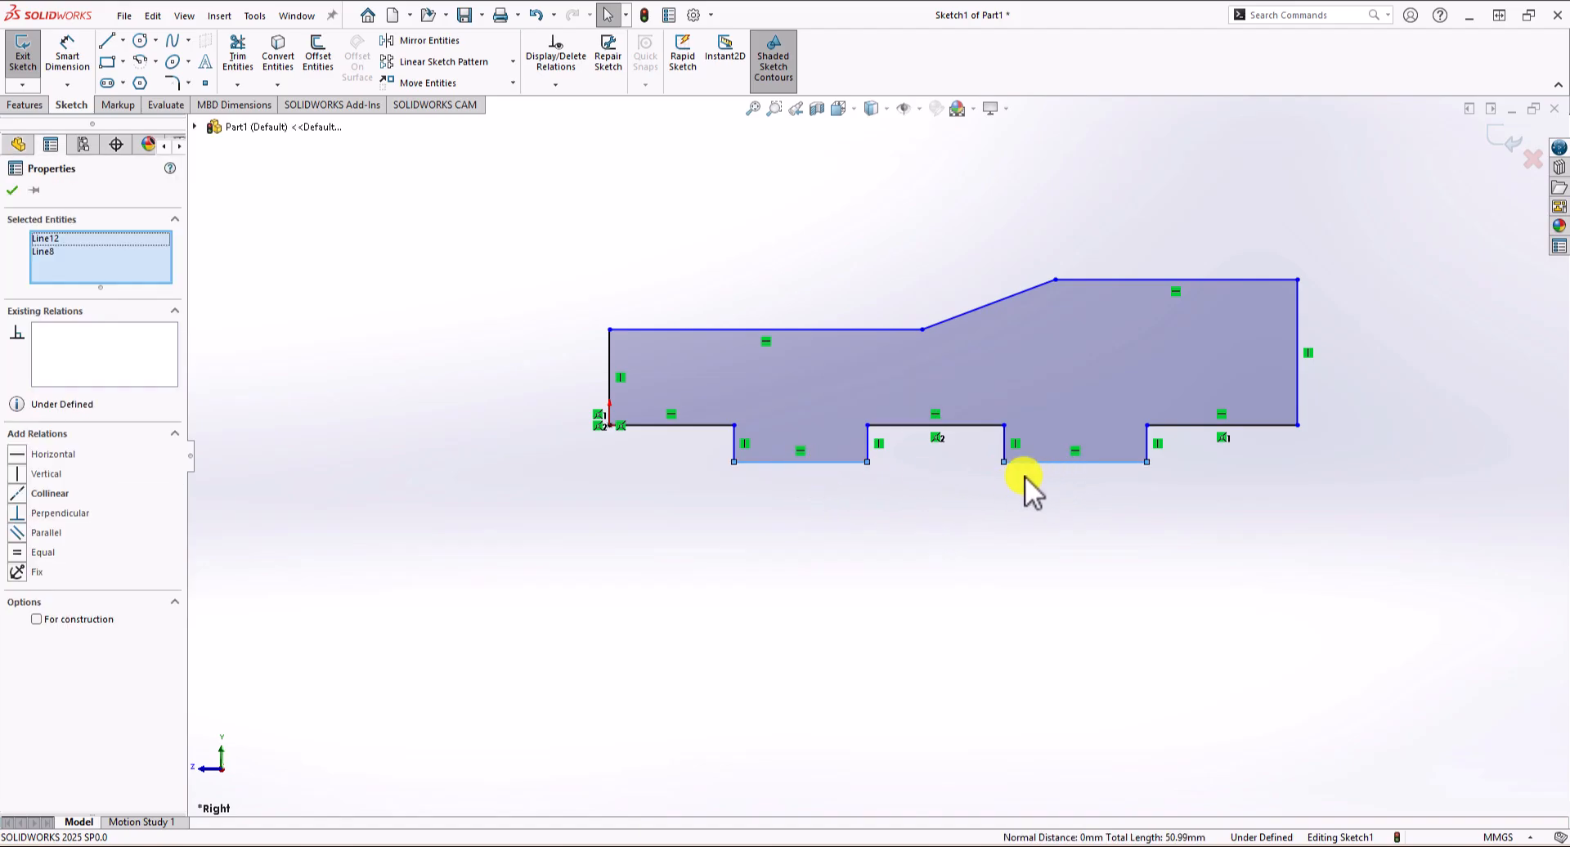
pyautogui.click(16, 494)
# Dimension the height of the profile's vertical edge at the origin as 25 mm.
pyautogui.click(67, 54)
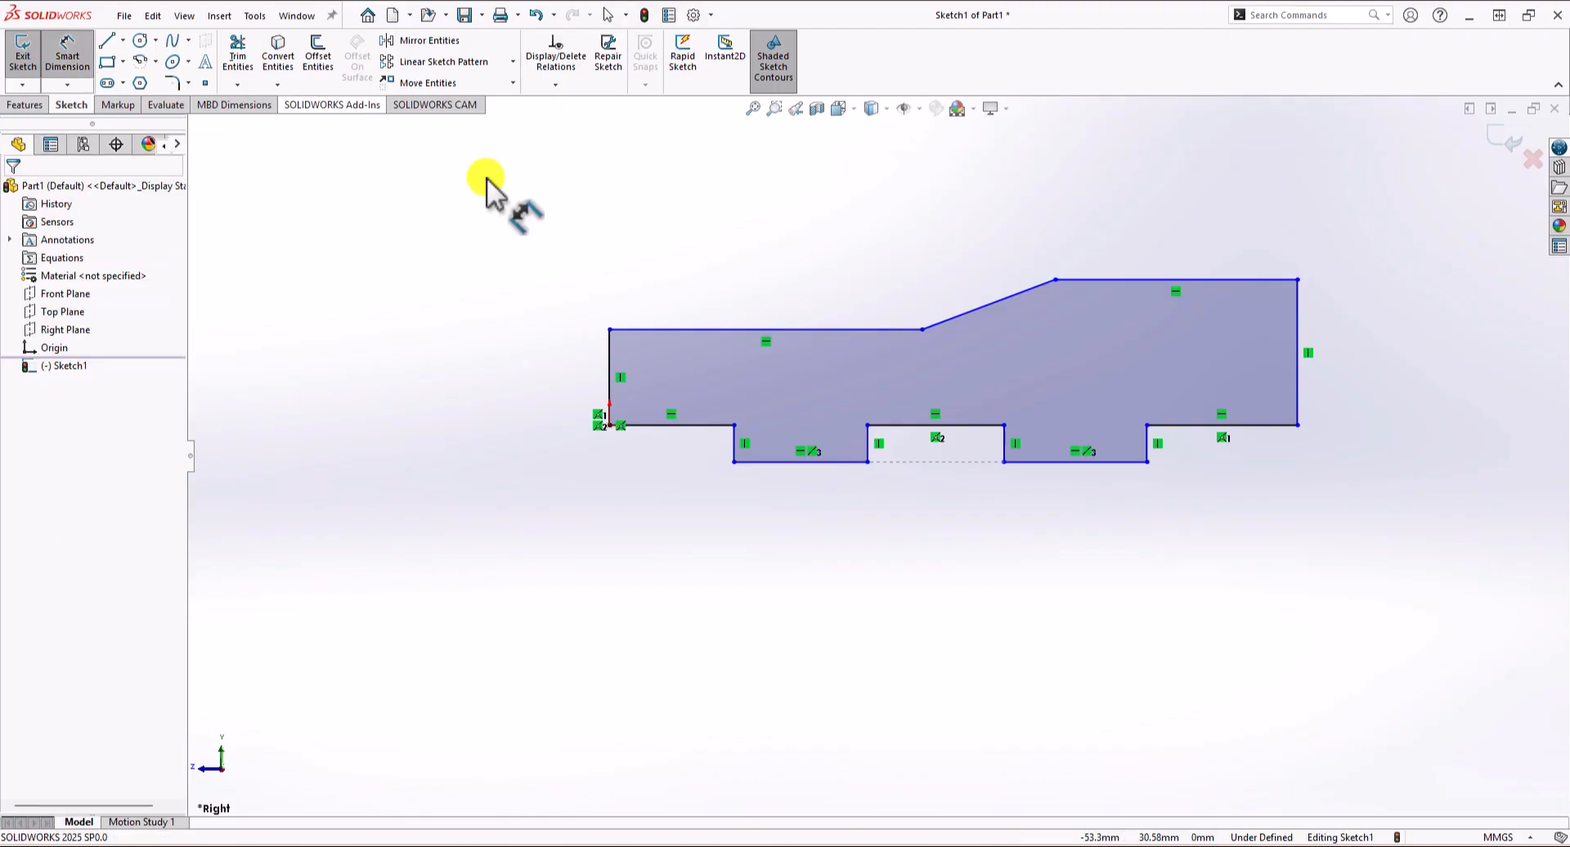
pyautogui.click(610, 360)
pyautogui.click(537, 377)
pyautogui.write('25')
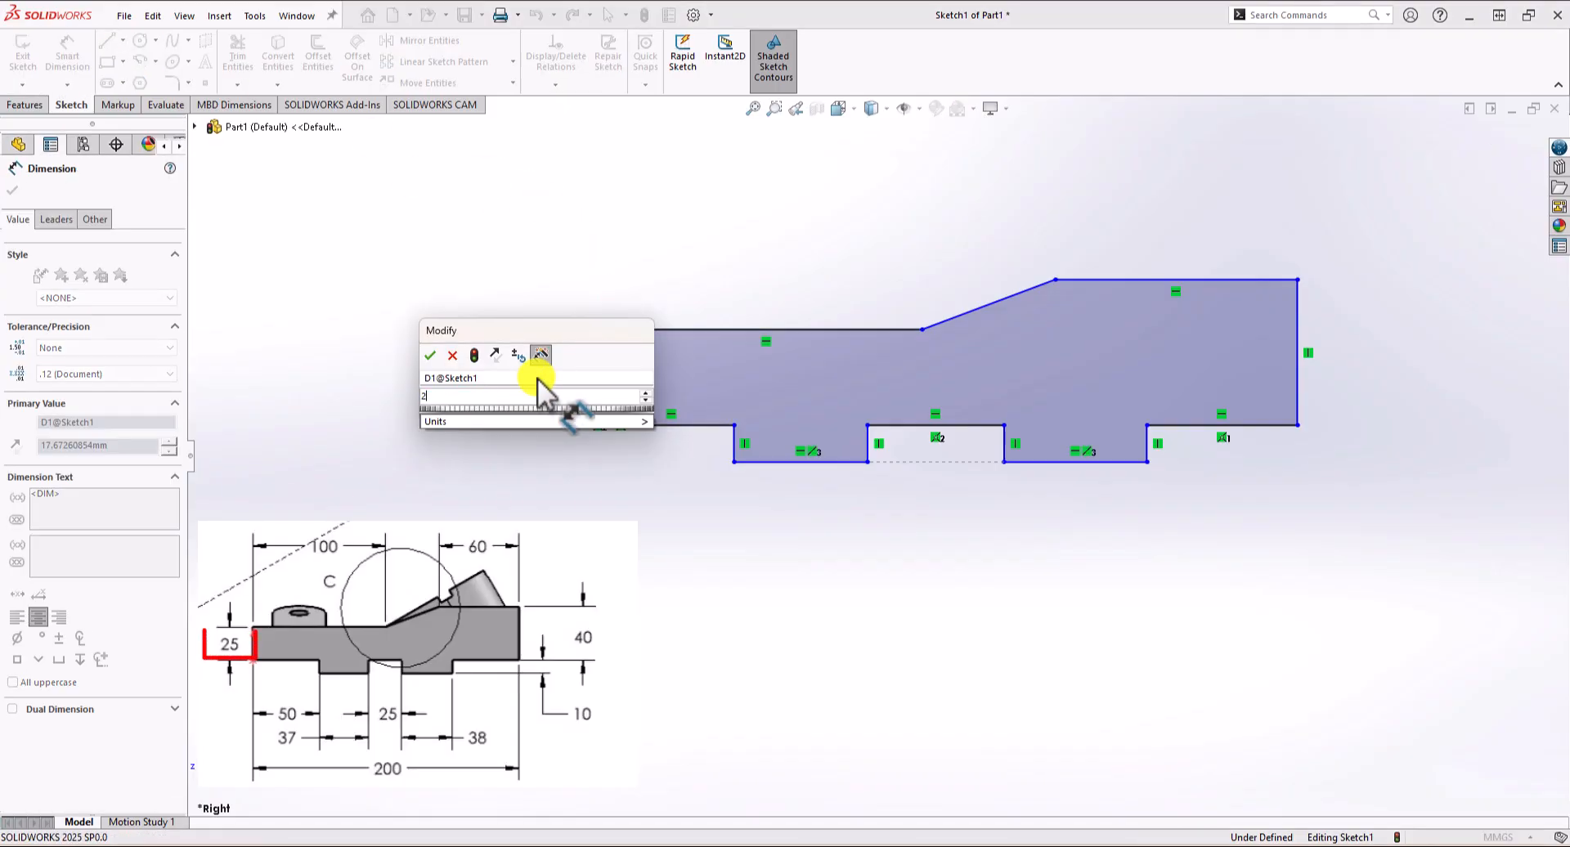
pyautogui.press('Return')
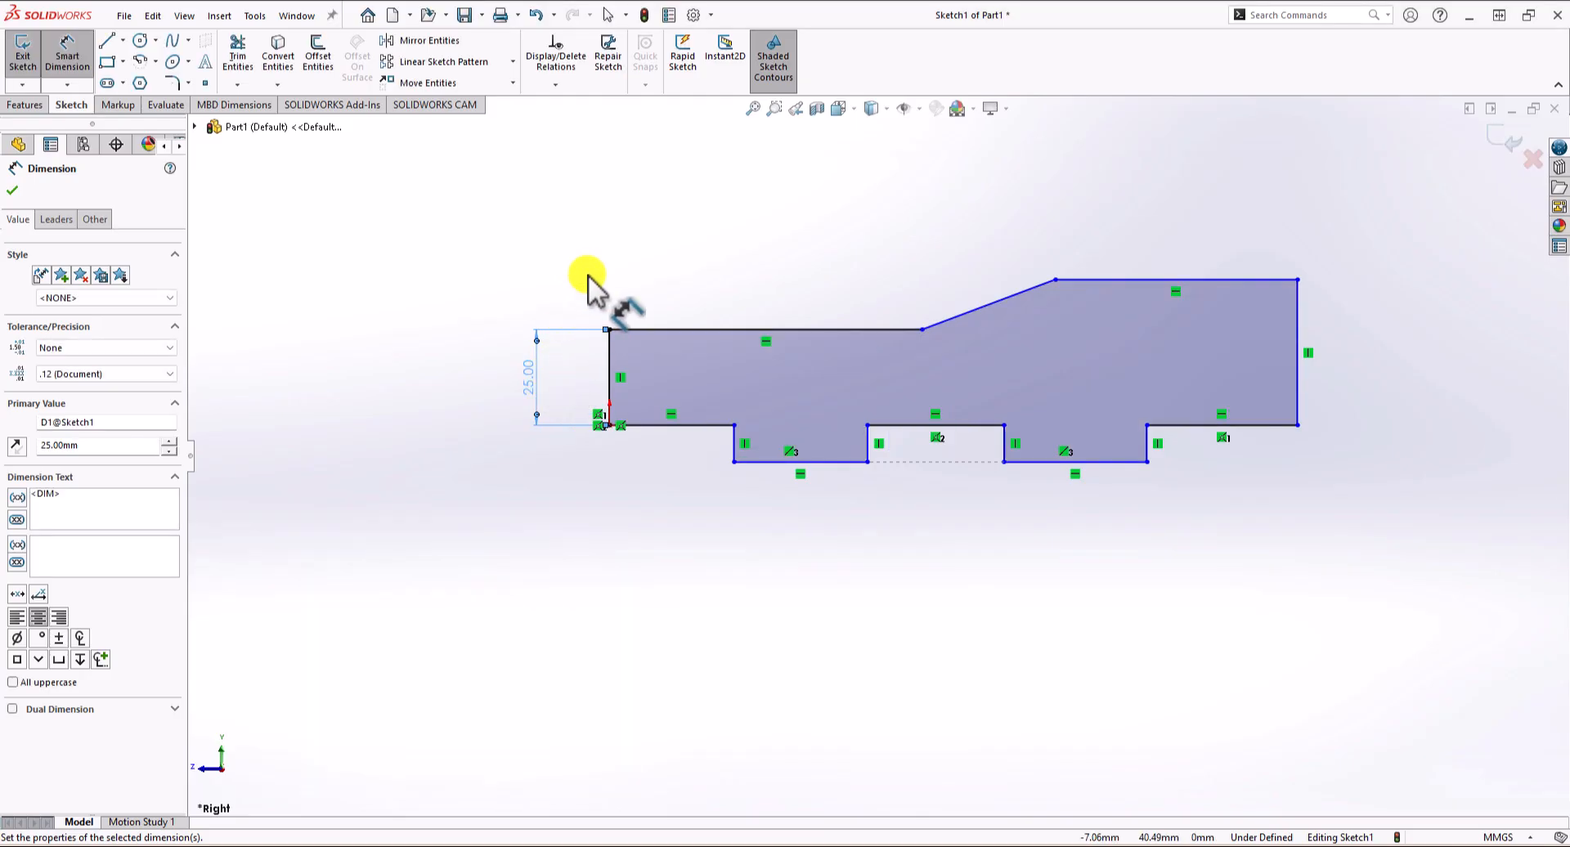
# Dimension the lower top edge, between its two end points, as 100 mm long.
pyautogui.click(609, 330)
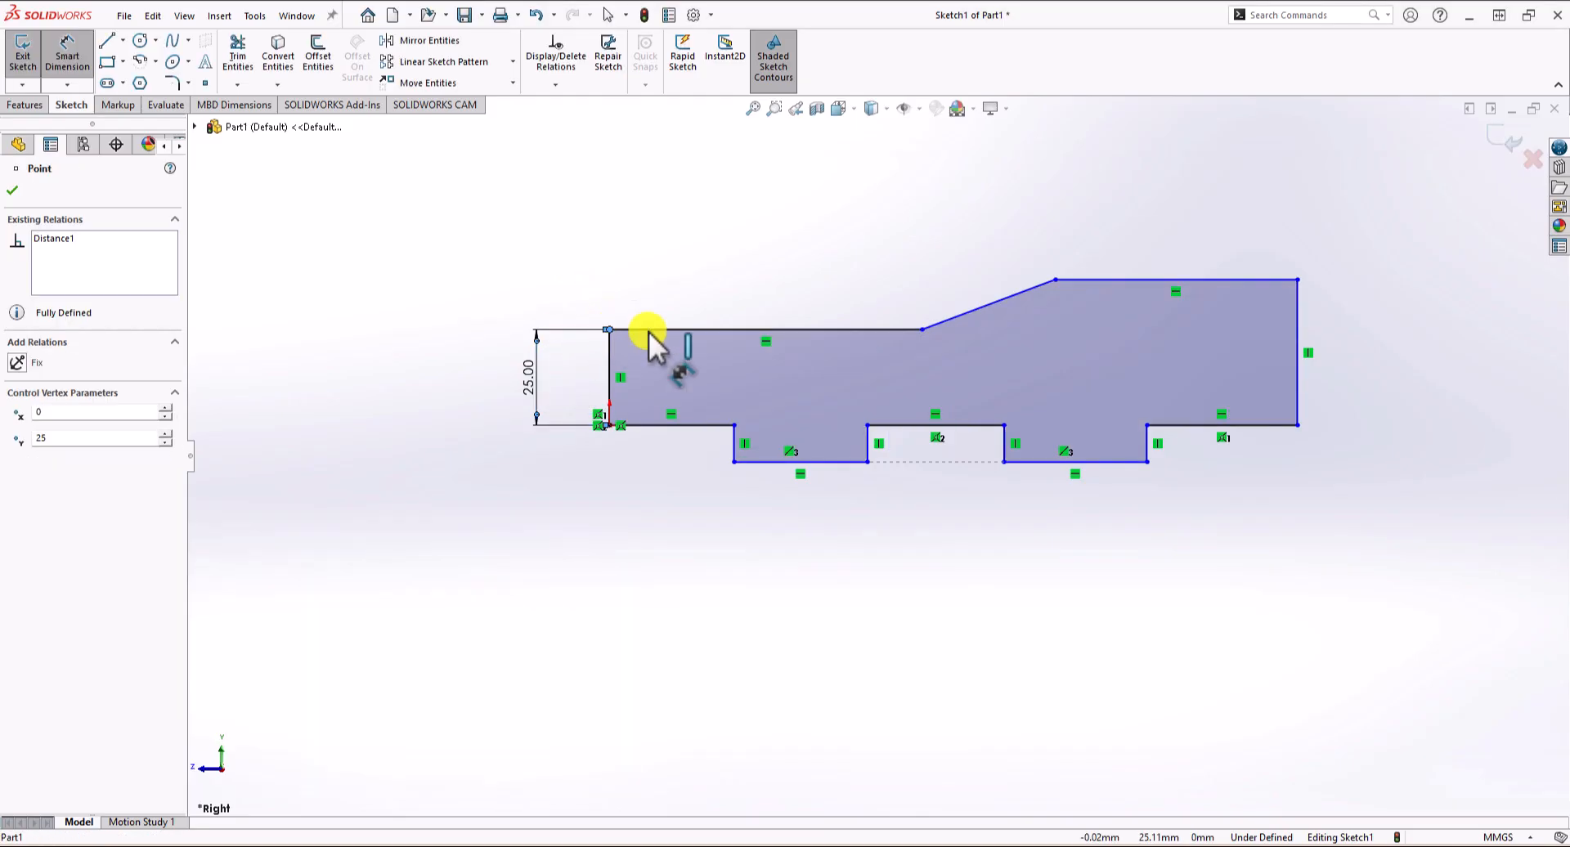
pyautogui.click(923, 330)
pyautogui.click(773, 265)
pyautogui.write('100')
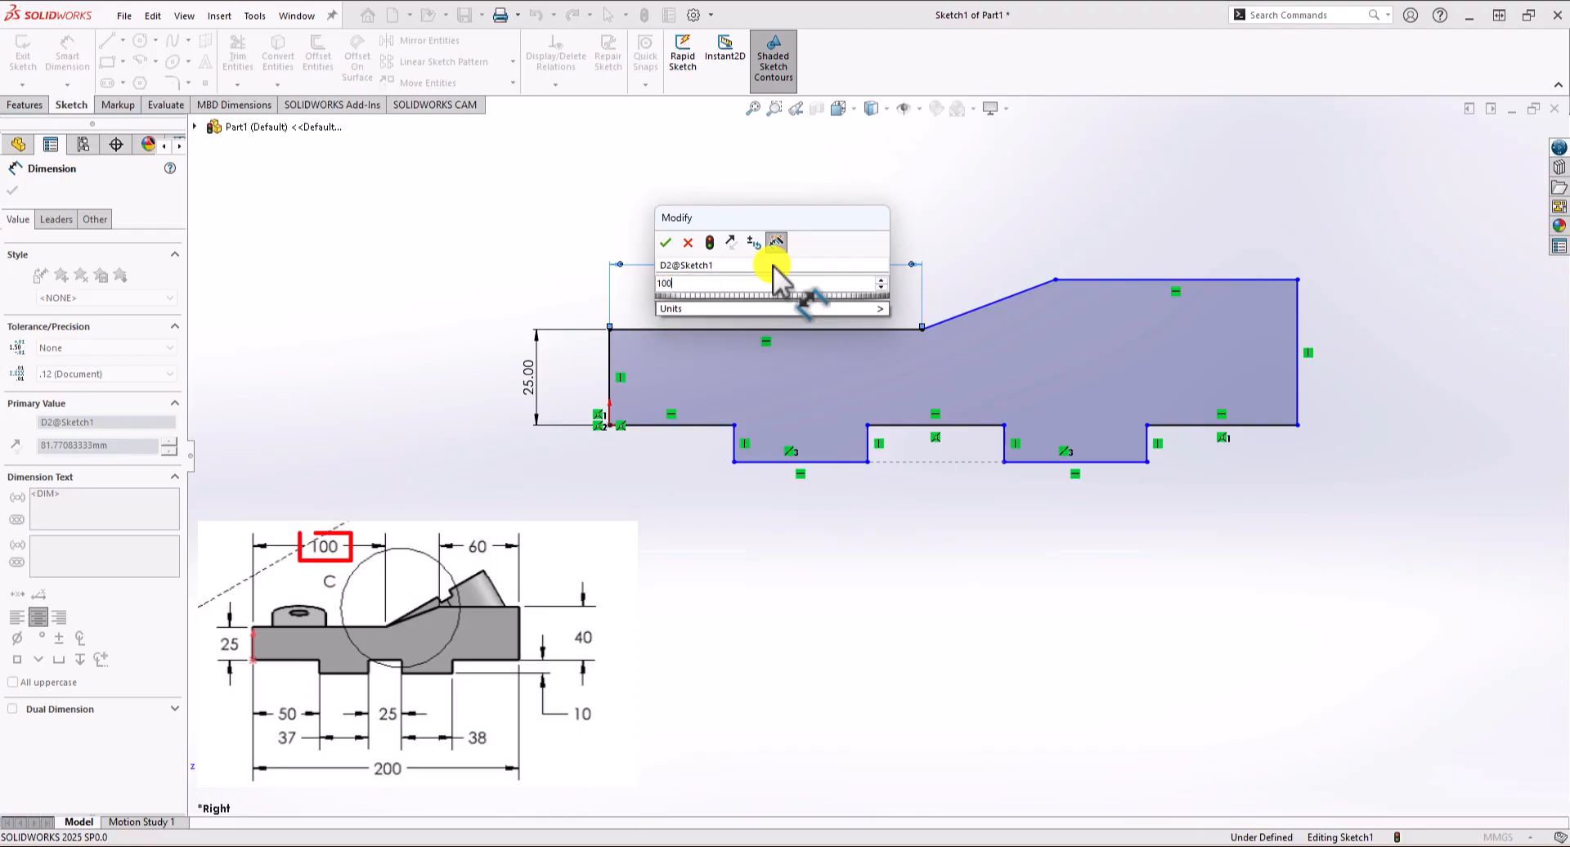
pyautogui.press('Return')
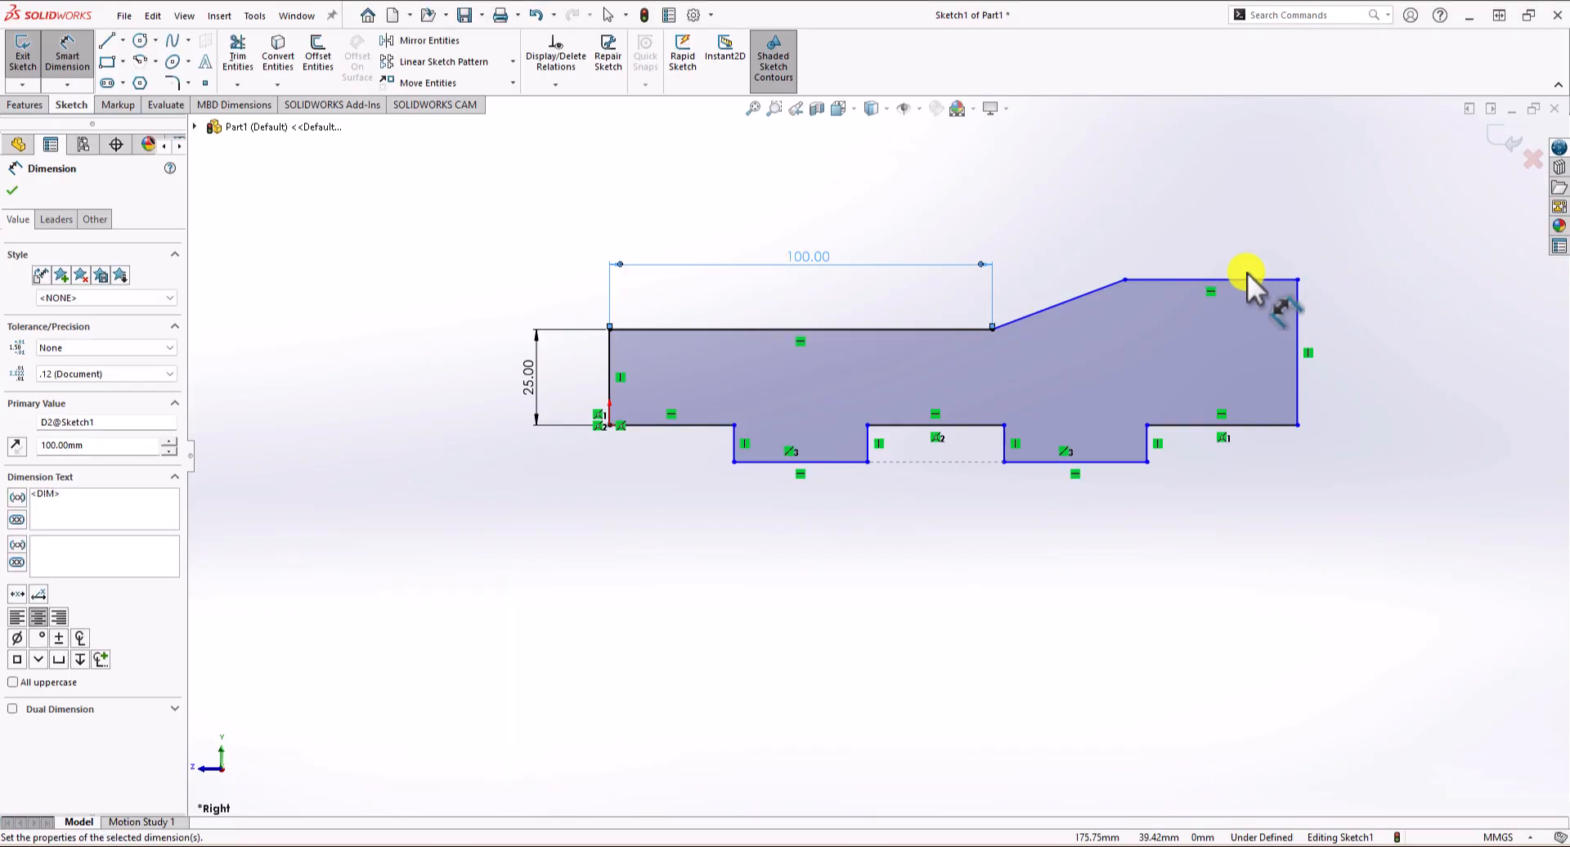
# Dimension the raised top edge beyond the slope as 60 mm long between its end points.
pyautogui.click(1127, 281)
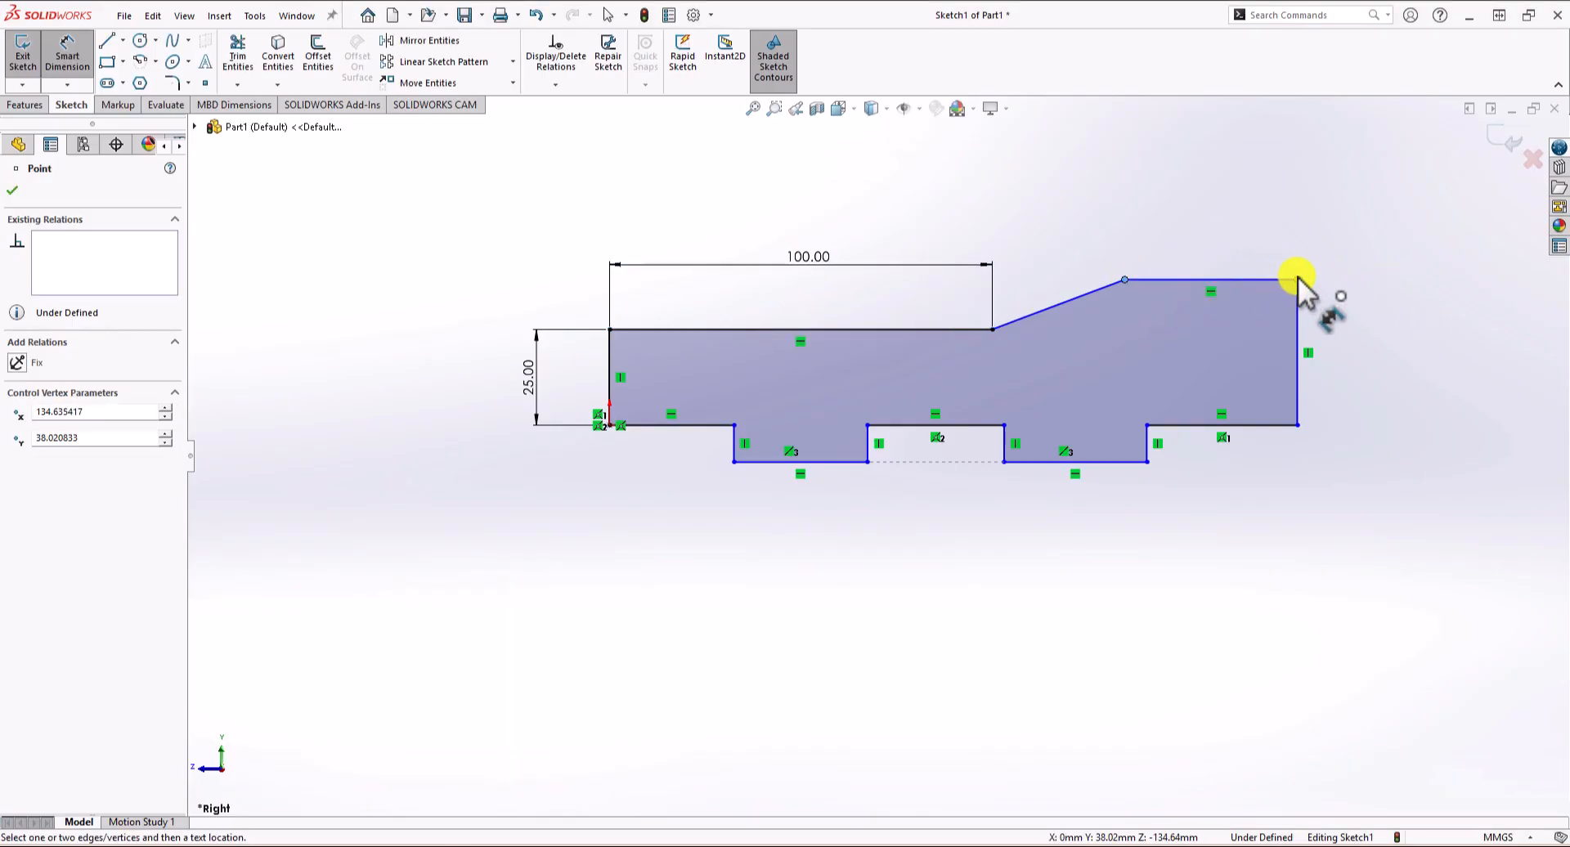
pyautogui.click(1296, 280)
pyautogui.click(1243, 228)
pyautogui.write('60')
pyautogui.press('Return')
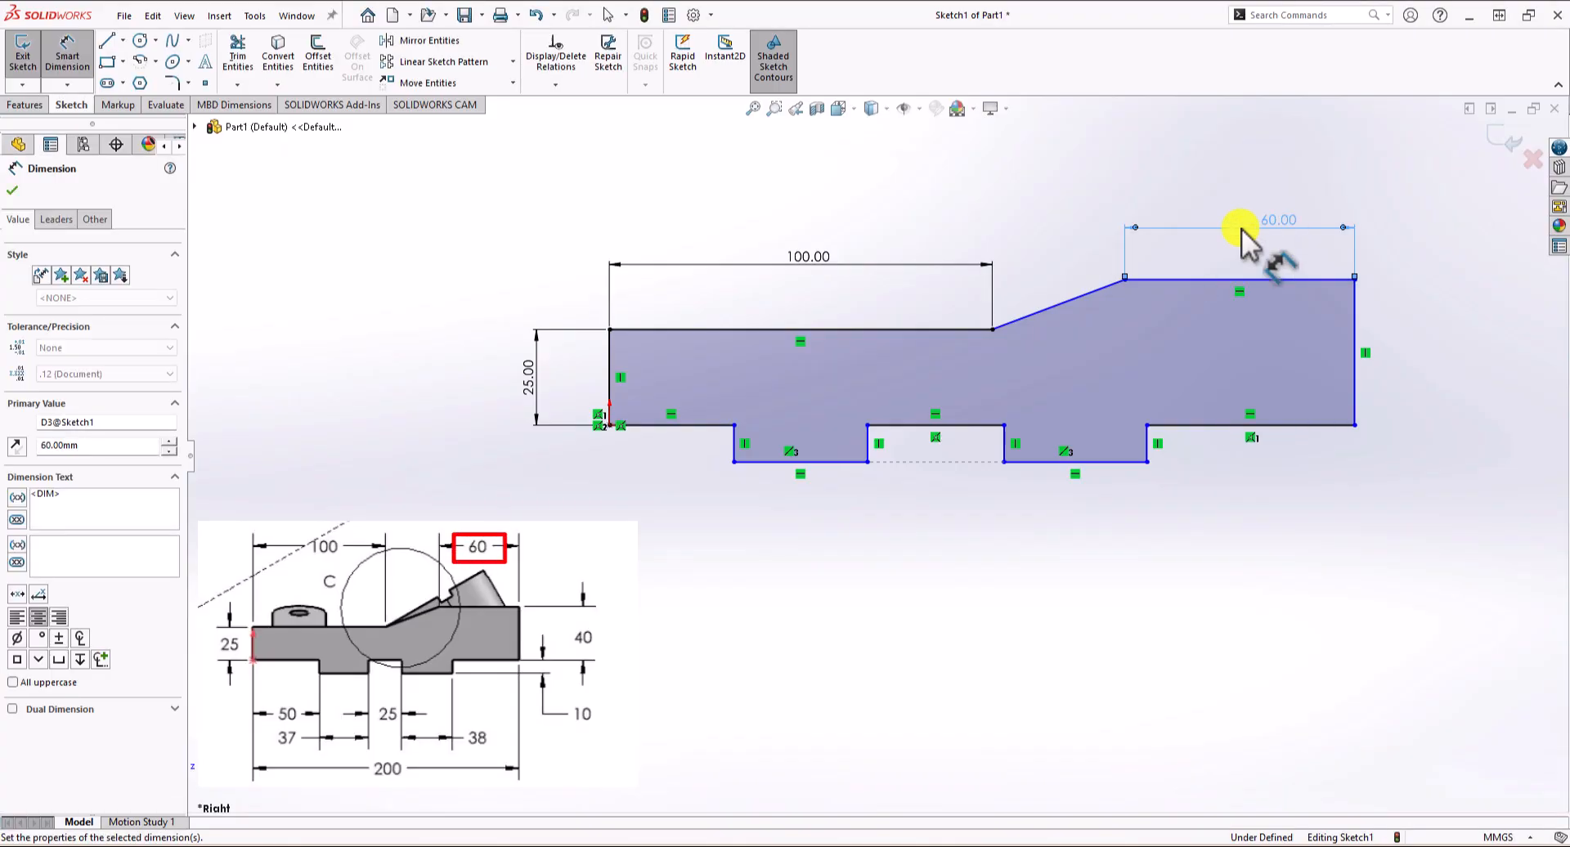
# Dimension the overall profile length between the two vertical end edges as 200 mm.
pyautogui.click(609, 369)
pyautogui.click(1353, 352)
pyautogui.click(1009, 536)
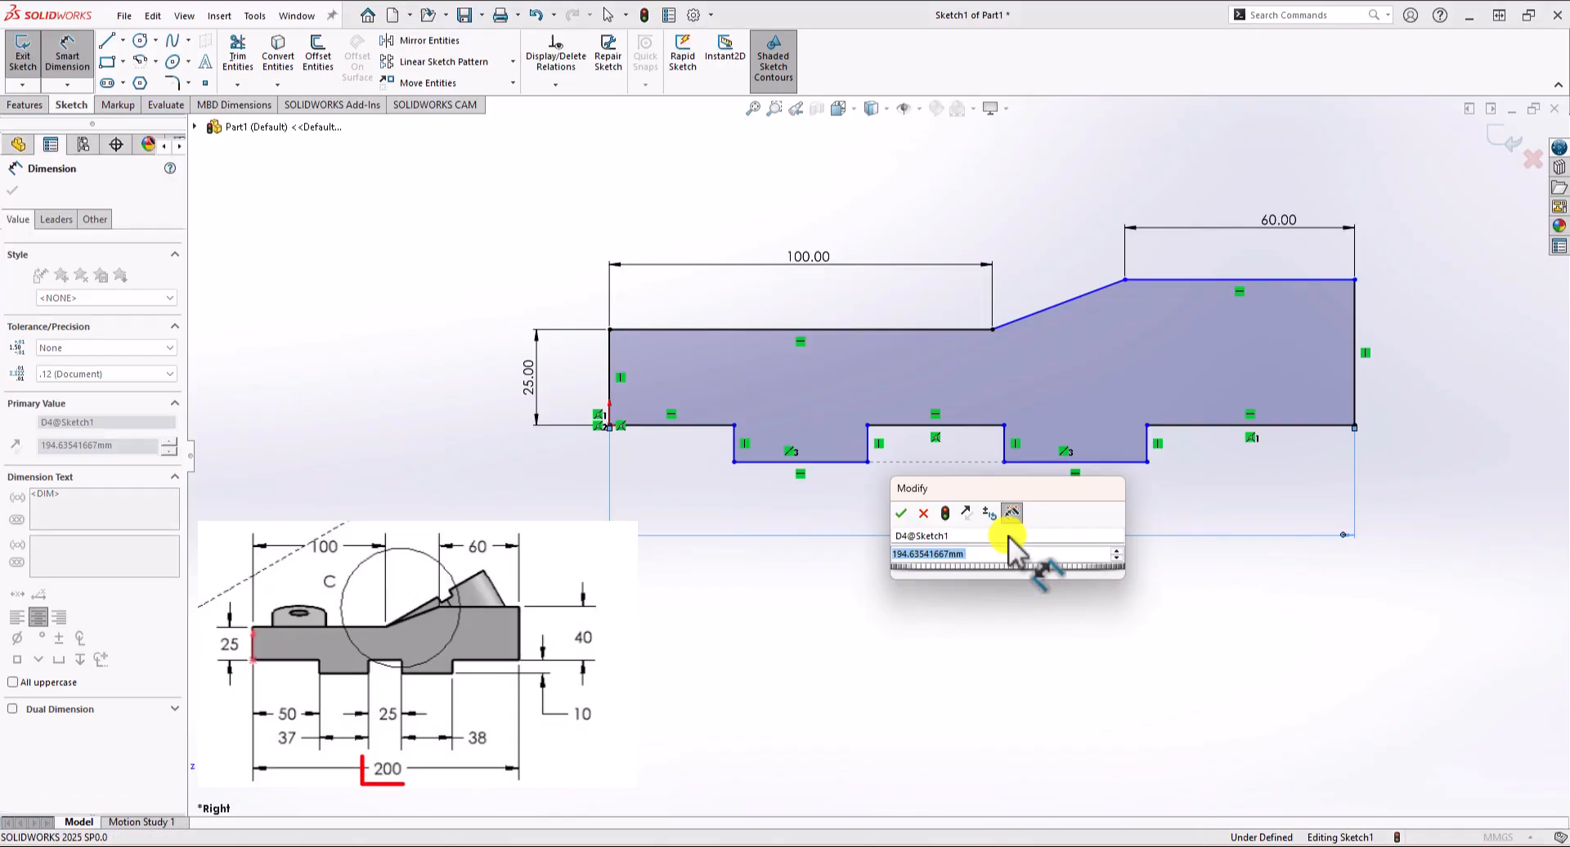
pyautogui.write('200')
pyautogui.press('Return')
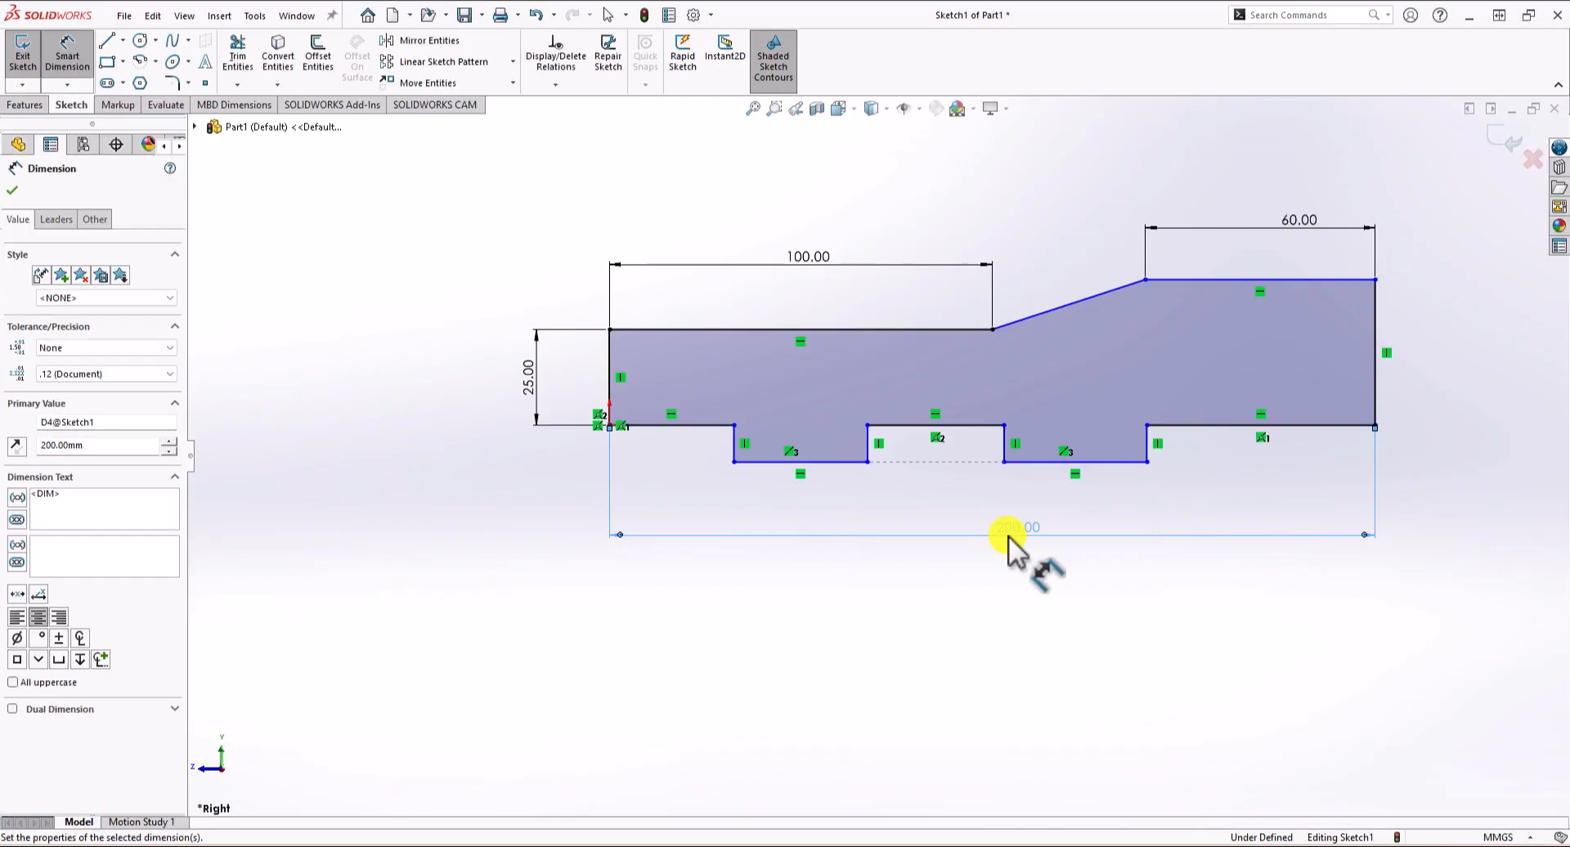
# Dimension the feet's depth below the base line as 10 mm and the profile's taller end edge as 40 mm.
pyautogui.click(1150, 437)
pyautogui.click(1494, 443)
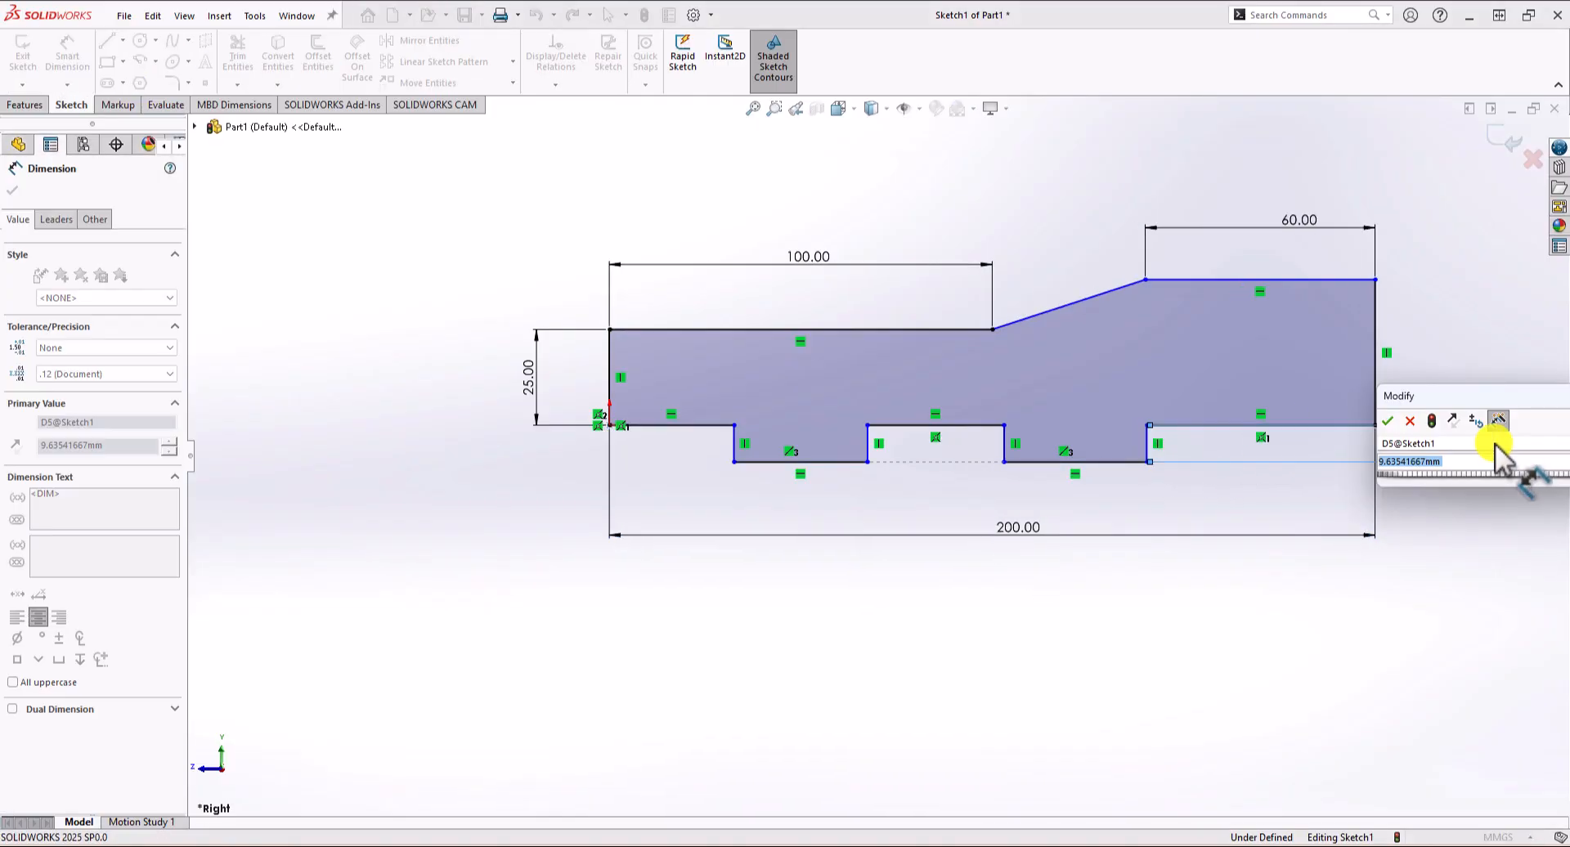
pyautogui.write('10')
pyautogui.press('Return')
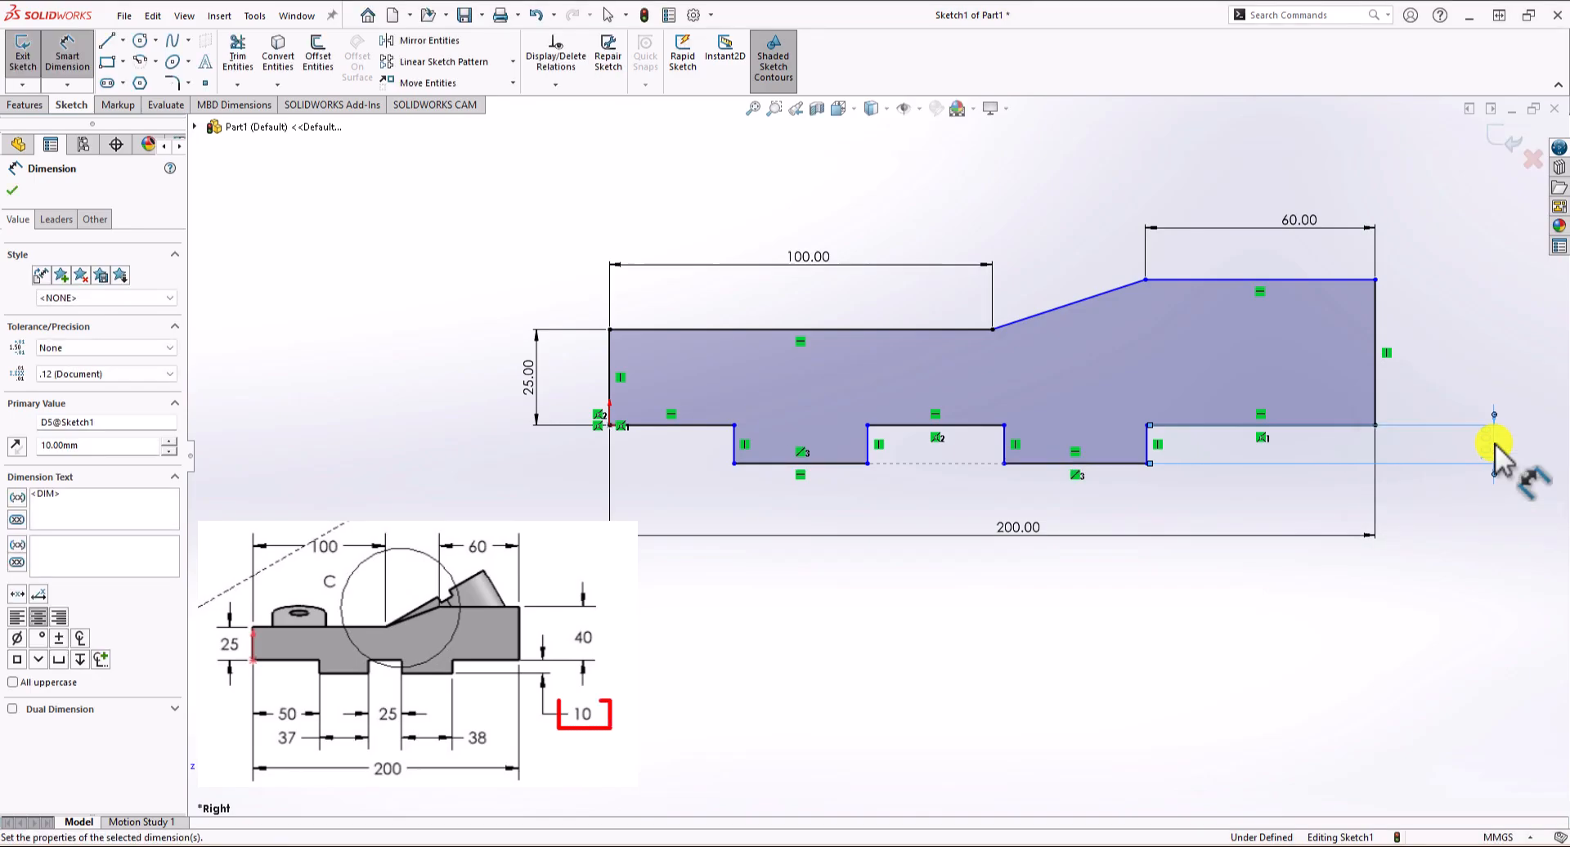
pyautogui.click(1377, 312)
pyautogui.click(1452, 326)
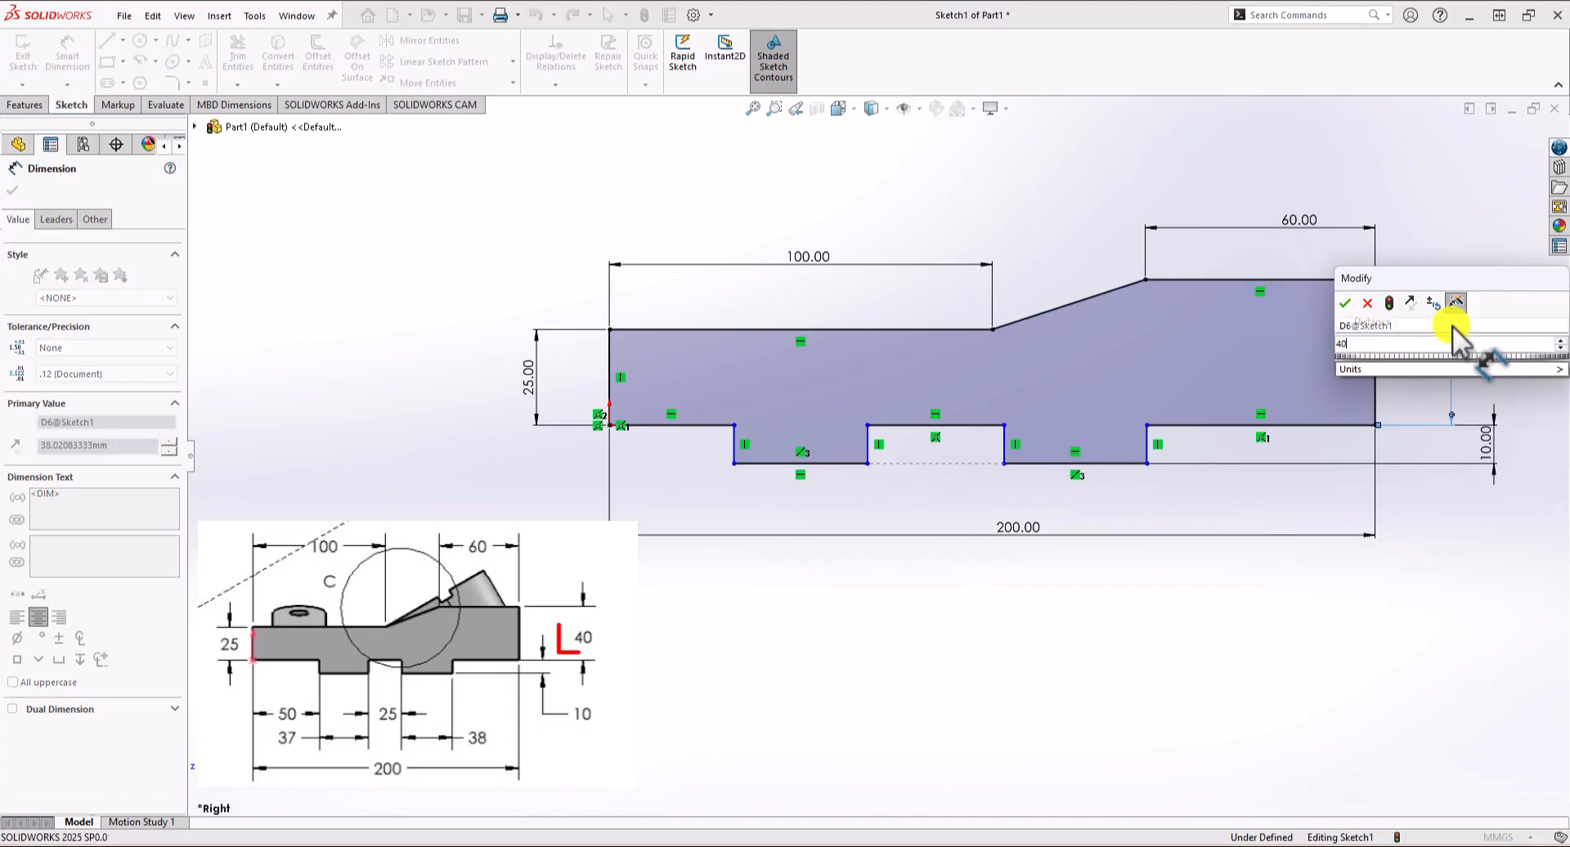
pyautogui.write('40')
pyautogui.press('Return')
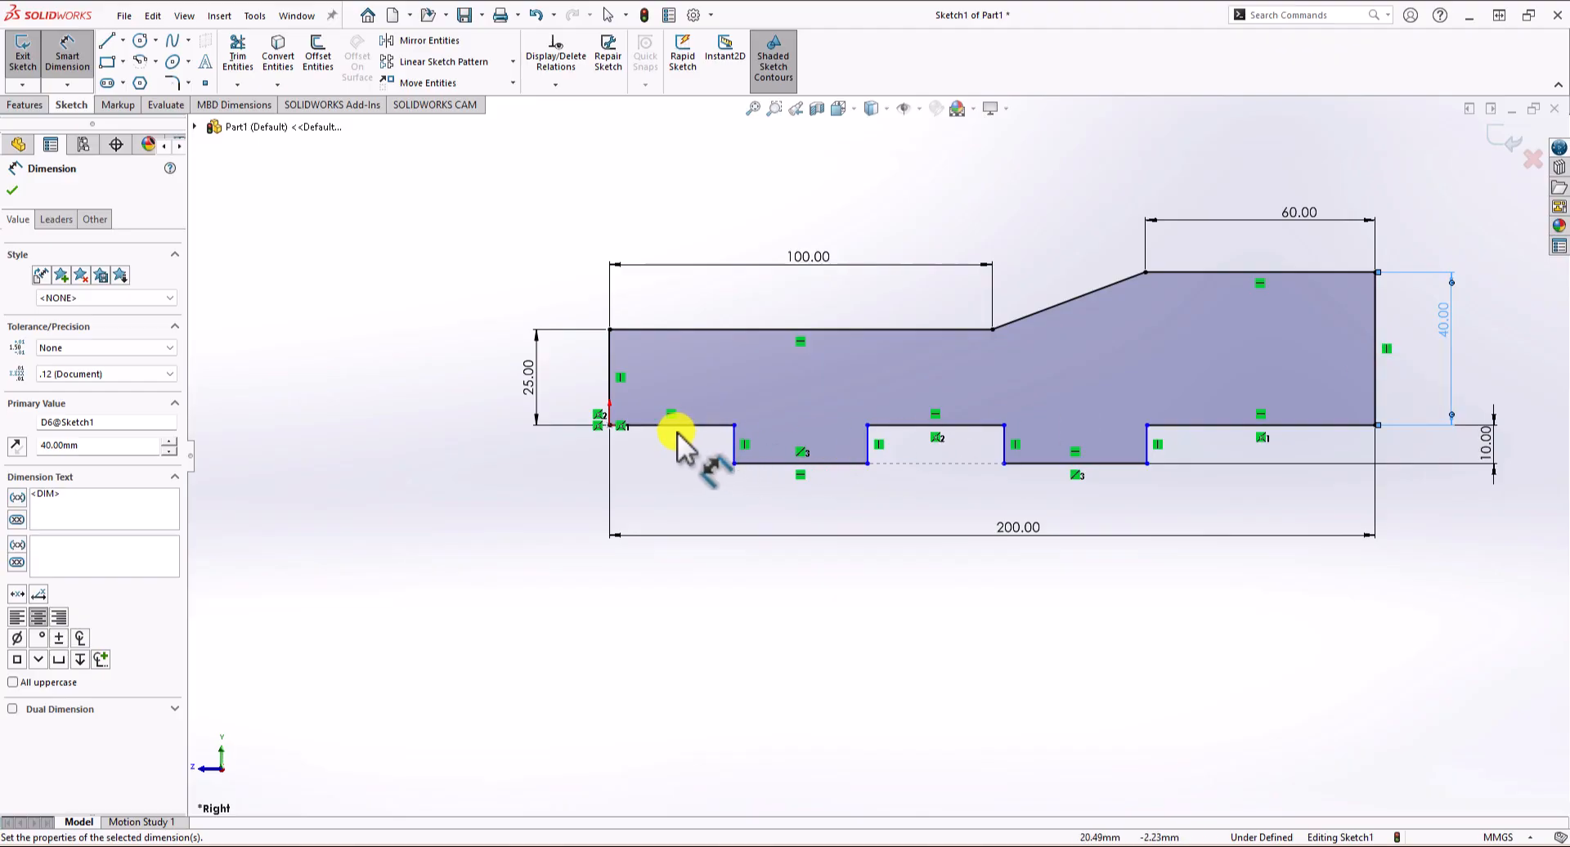
# Dimension the base edge between the origin and the first foot as 50 mm, and the first foot's width as 37 mm.
pyautogui.click(675, 426)
pyautogui.click(672, 499)
pyautogui.write('50')
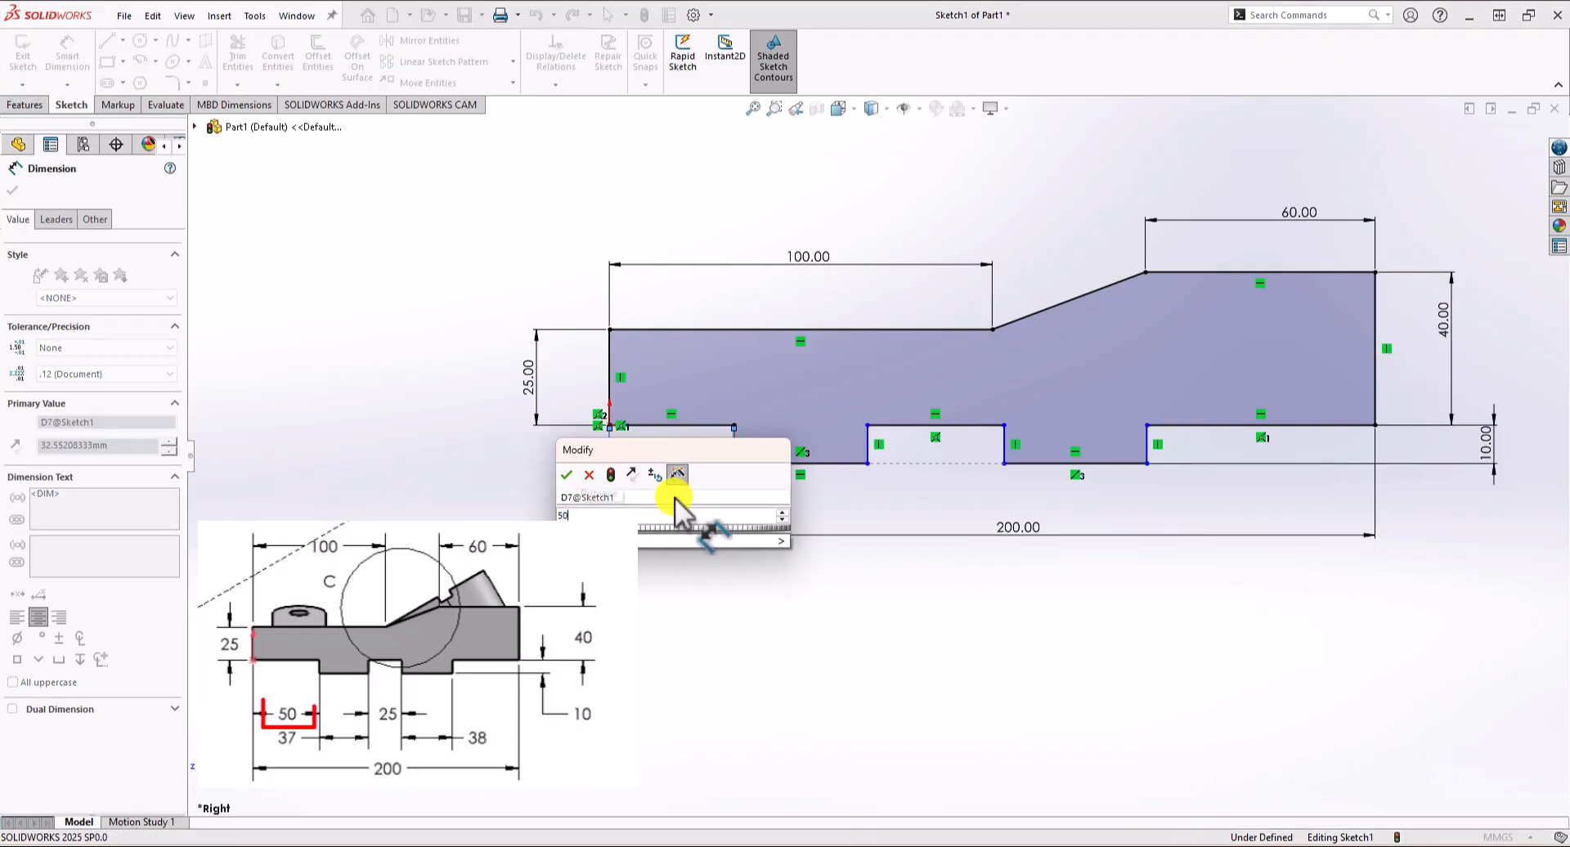
pyautogui.press('Return')
pyautogui.click(854, 463)
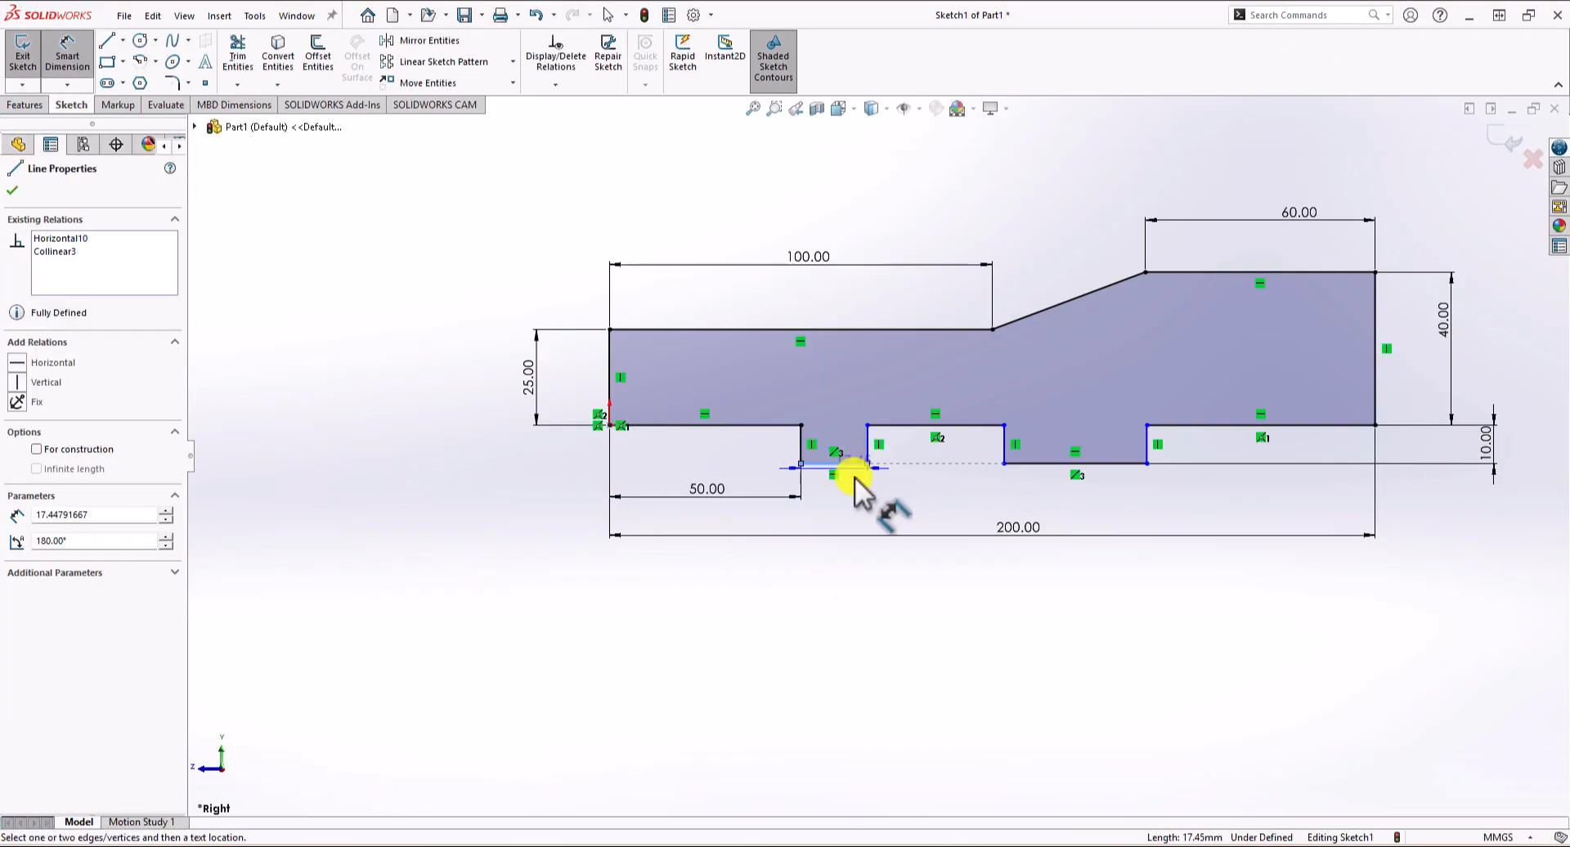
pyautogui.click(847, 517)
pyautogui.write('37')
pyautogui.press('Return')
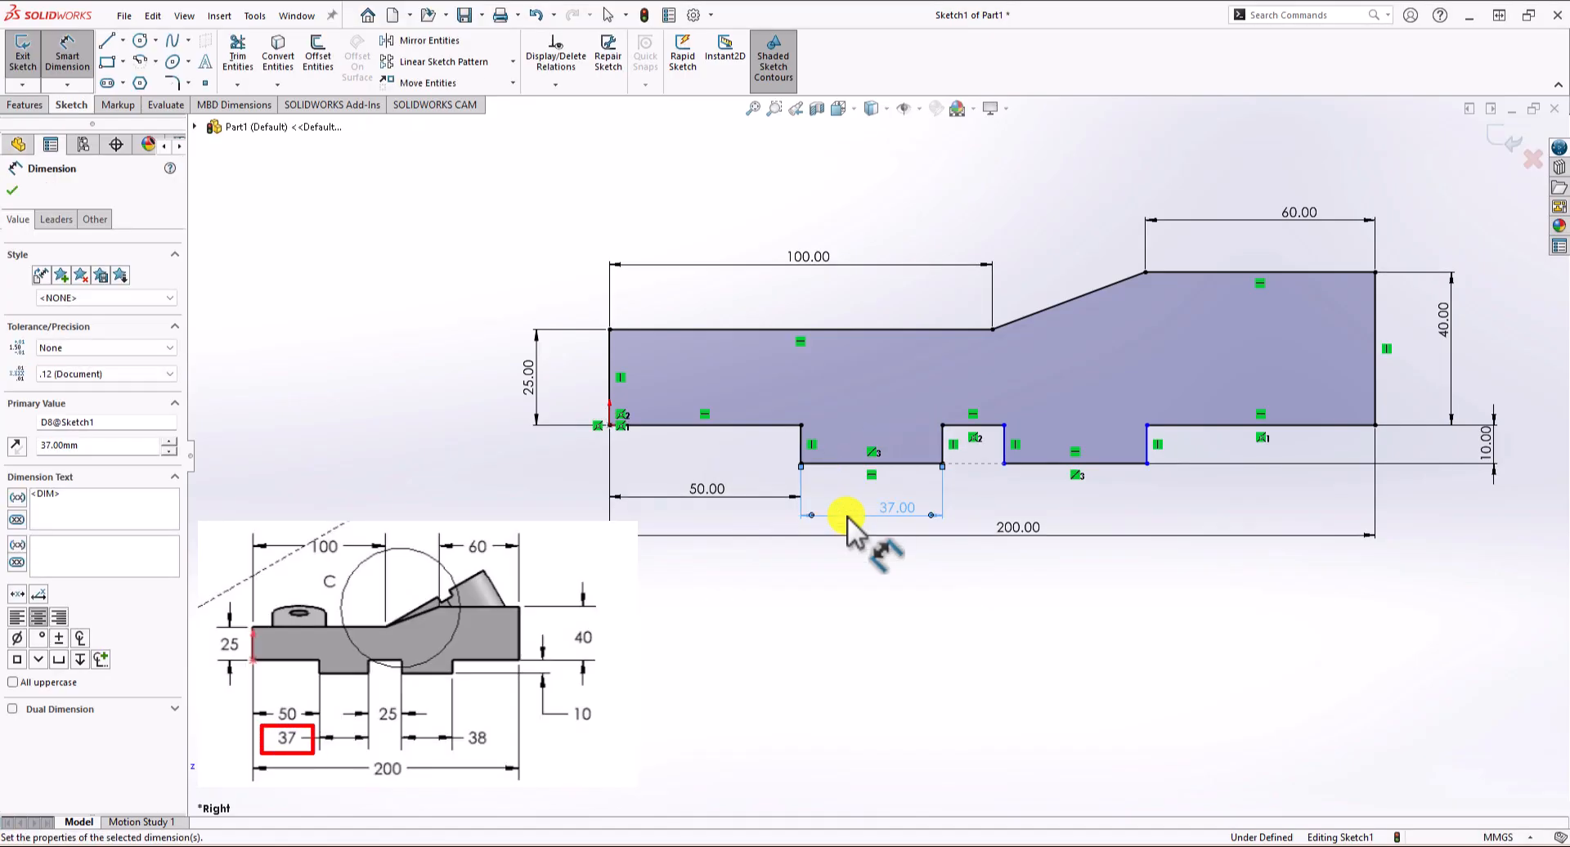
# Dimension the gap between the two feet as 25 mm and the second foot's width as 38 mm.
pyautogui.click(980, 425)
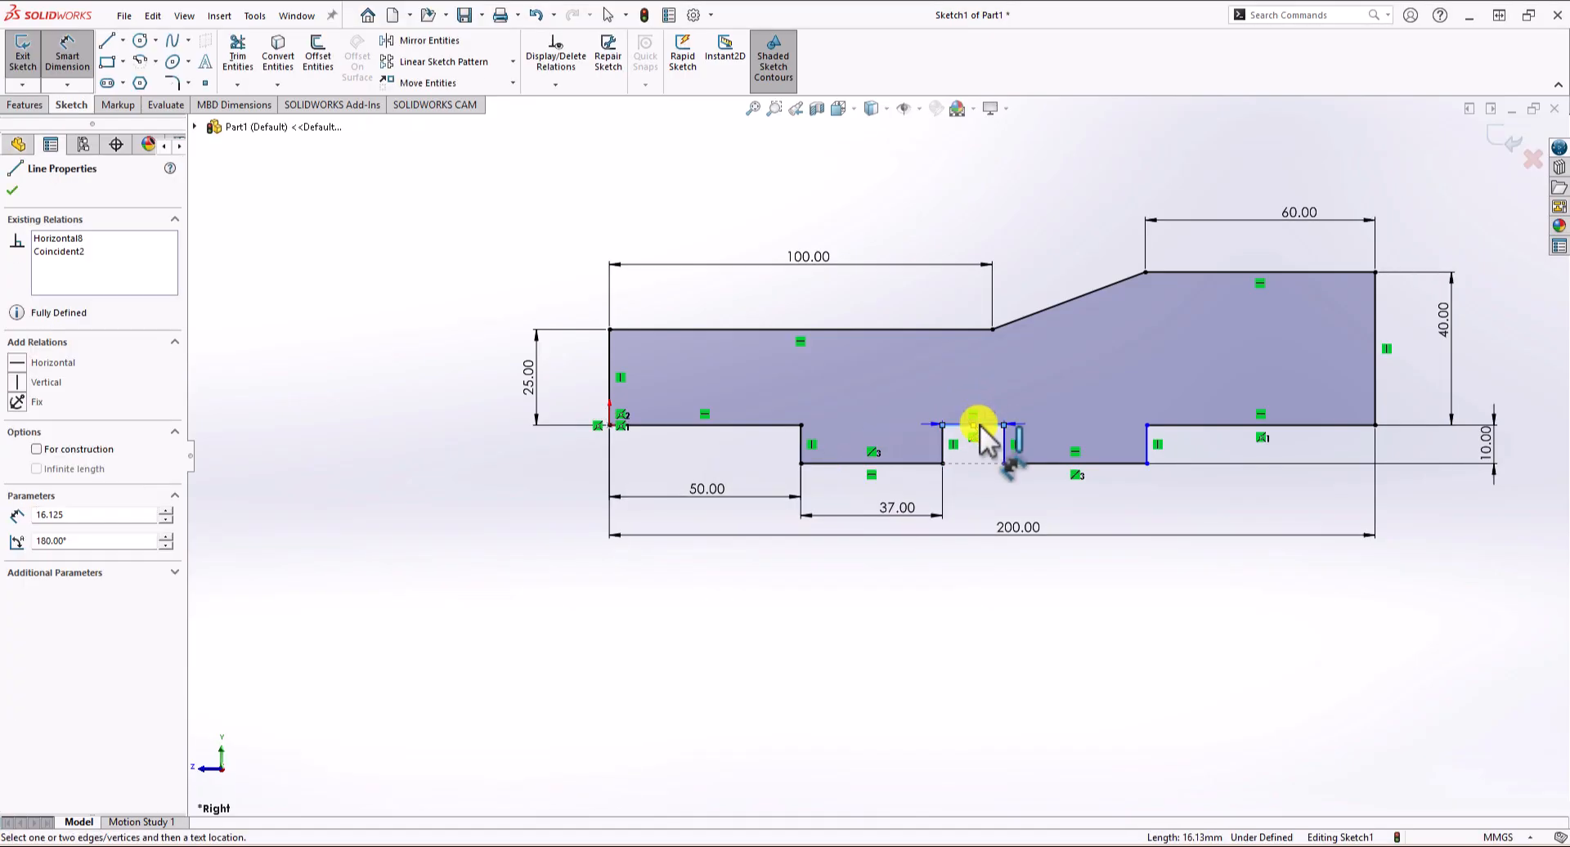
pyautogui.click(980, 381)
pyautogui.write('25')
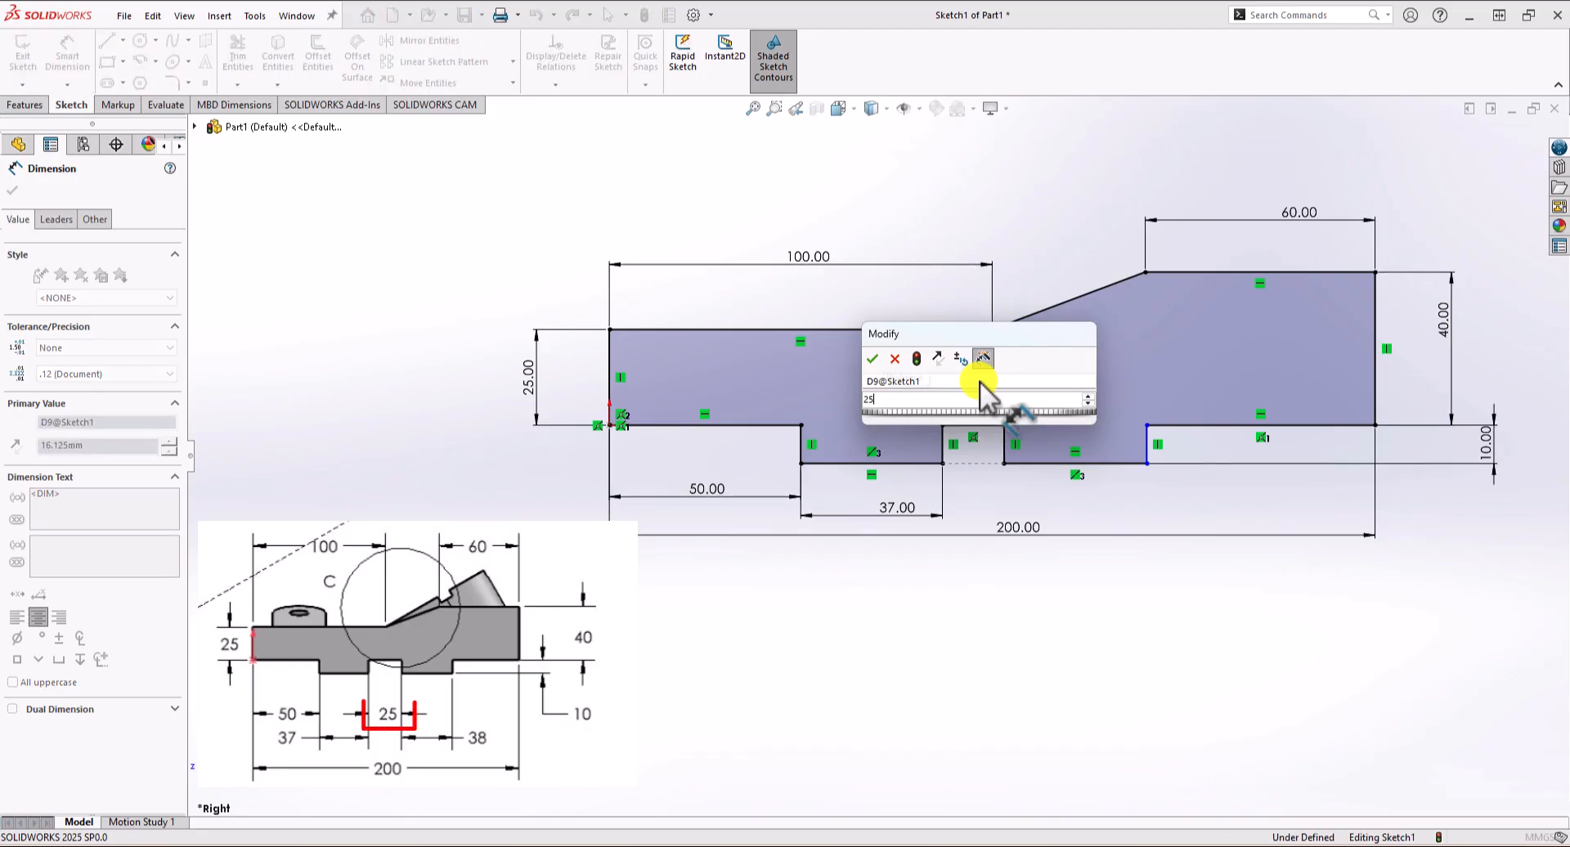
pyautogui.press('Return')
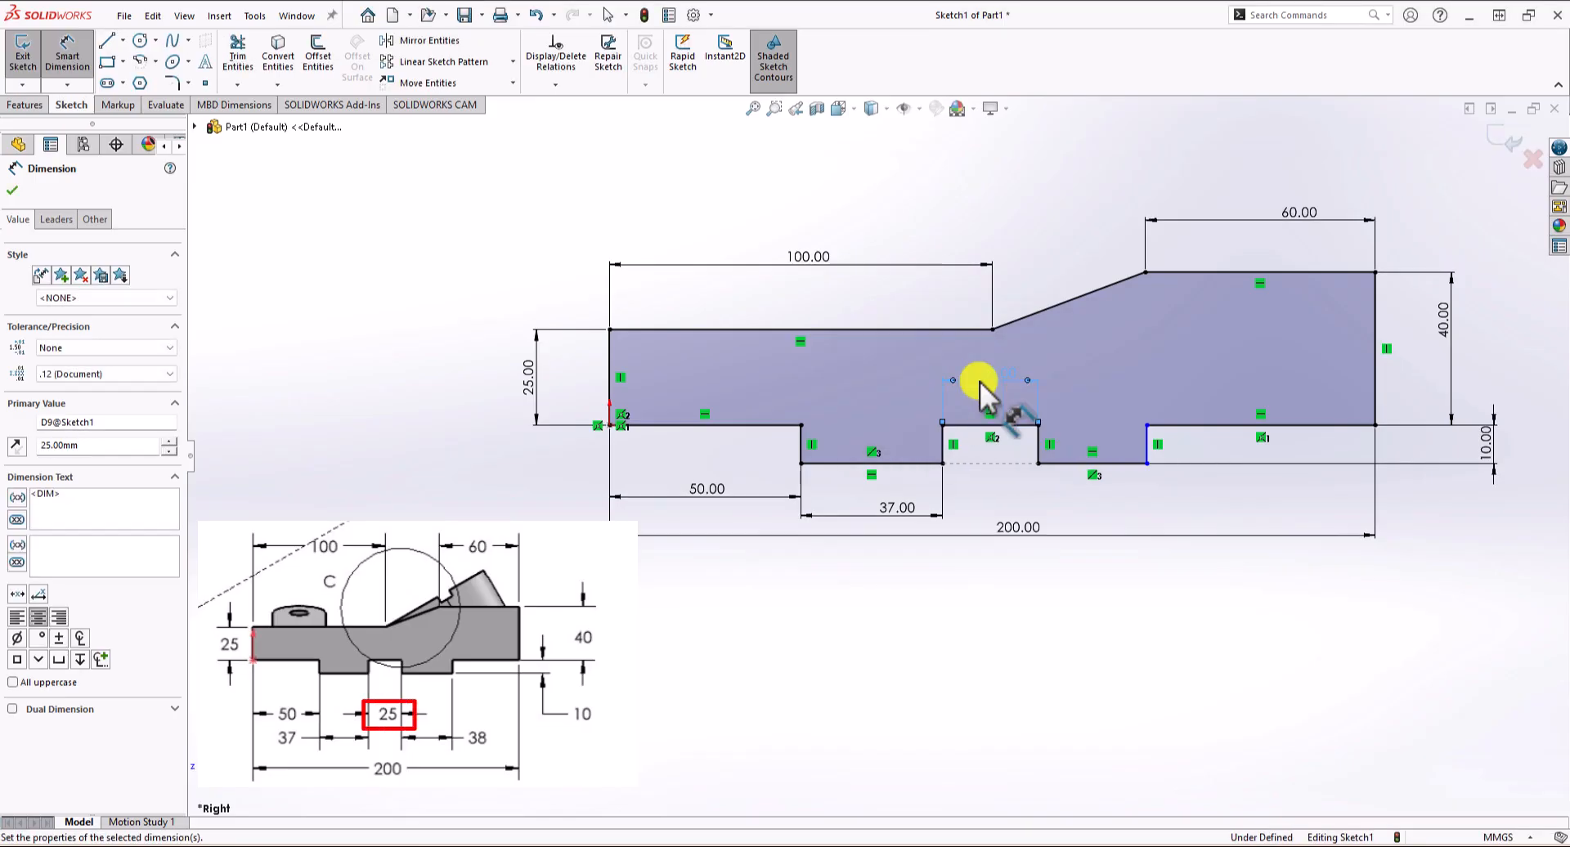
pyautogui.click(1127, 464)
pyautogui.click(1094, 367)
pyautogui.write('38')
pyautogui.press('Return')
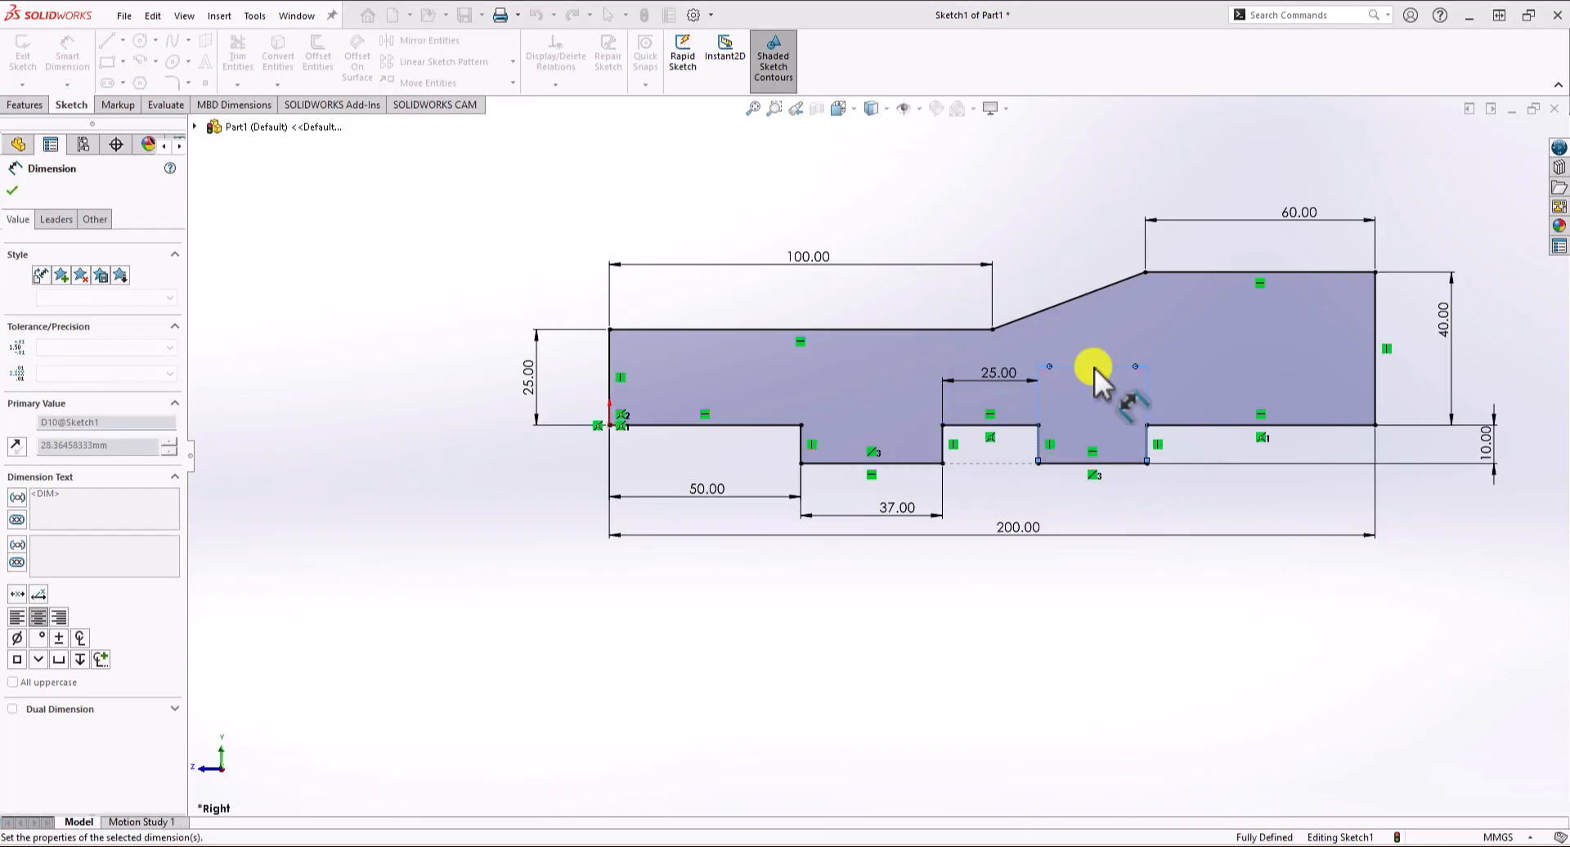
# Finish dimensioning the side profile sketch and extrude it to a depth of 100 mm.
pyautogui.click(1465, 587)
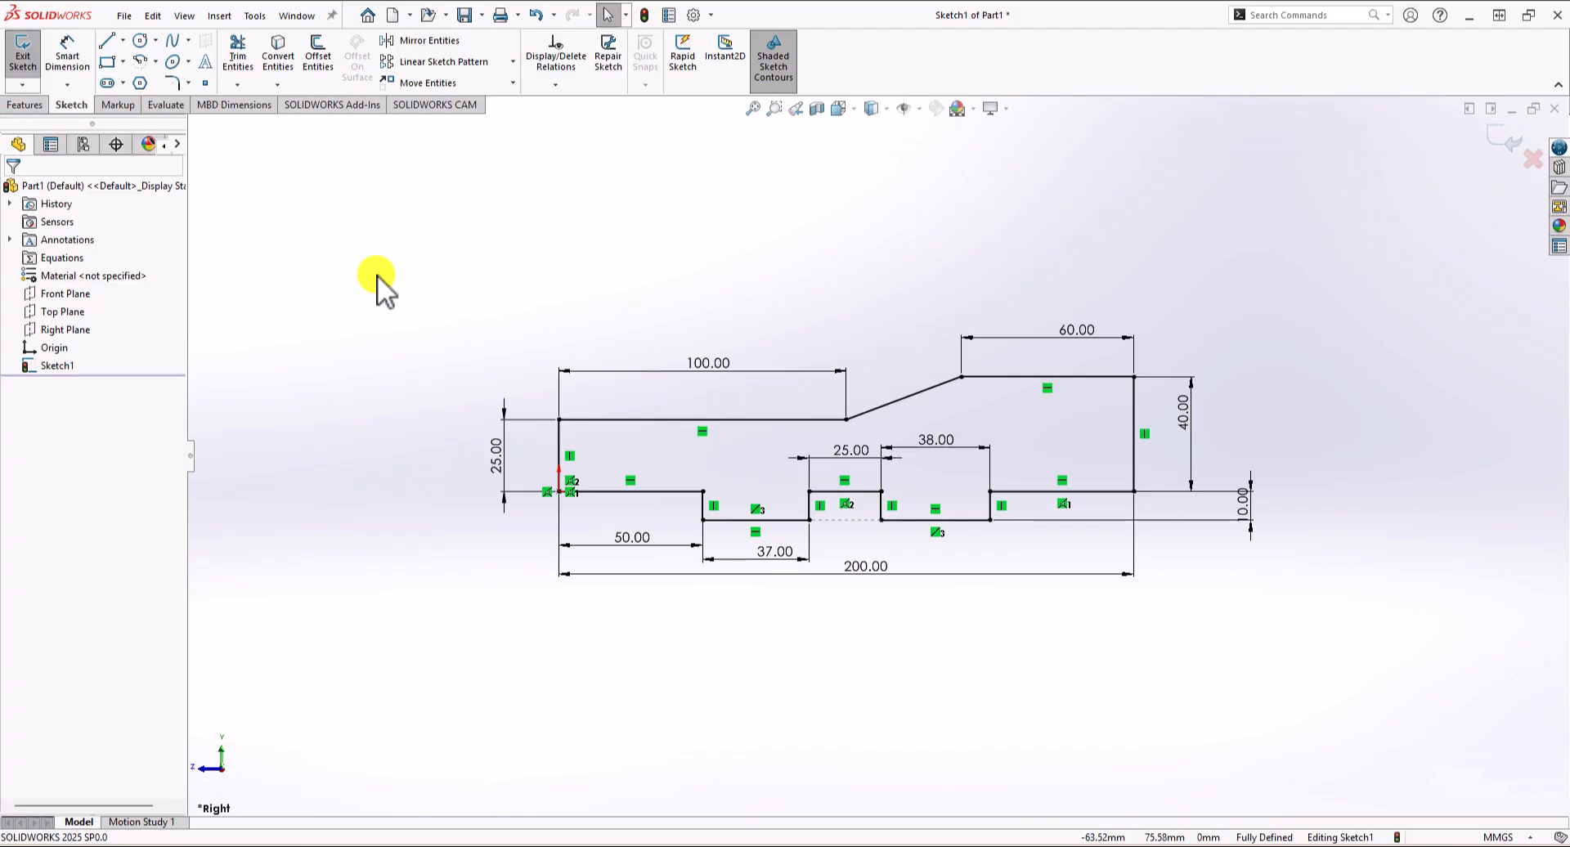
pyautogui.click(31, 102)
pyautogui.click(37, 60)
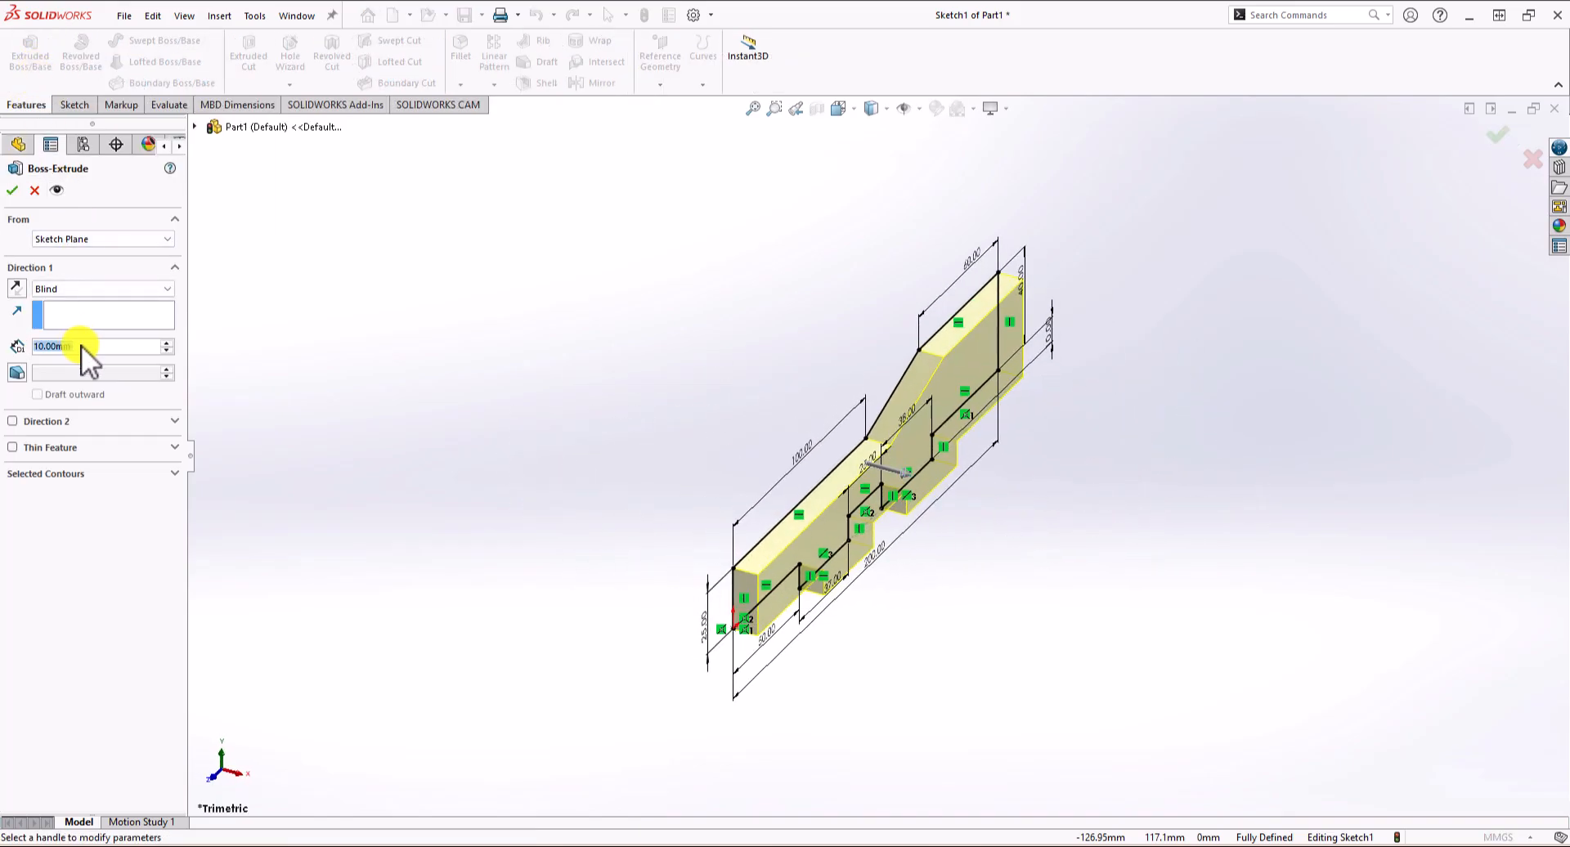
pyautogui.write('100')
pyautogui.press('Return')
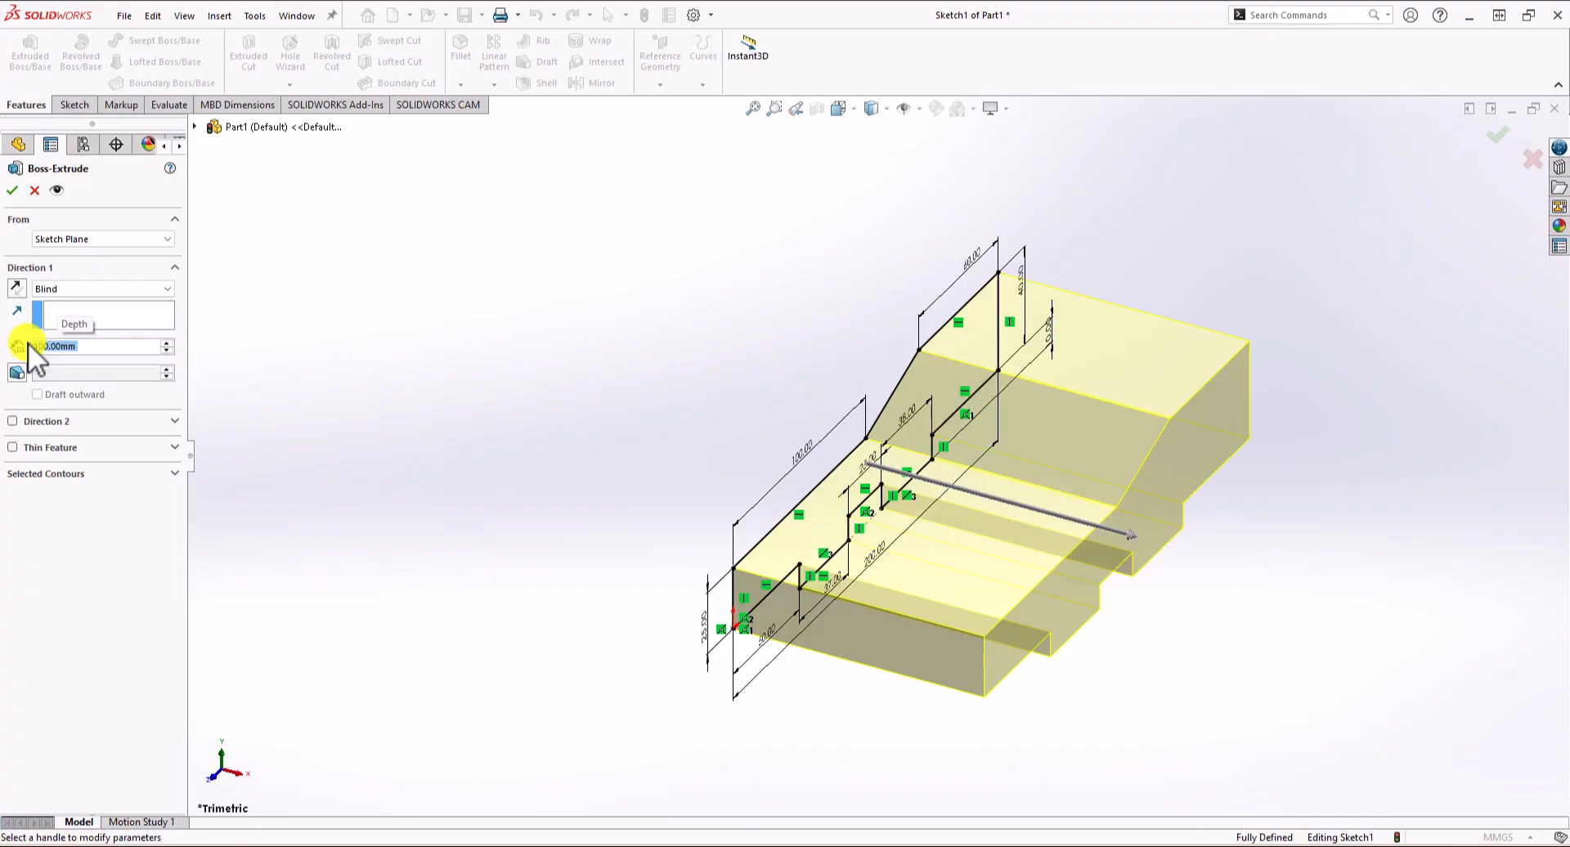
pyautogui.click(13, 189)
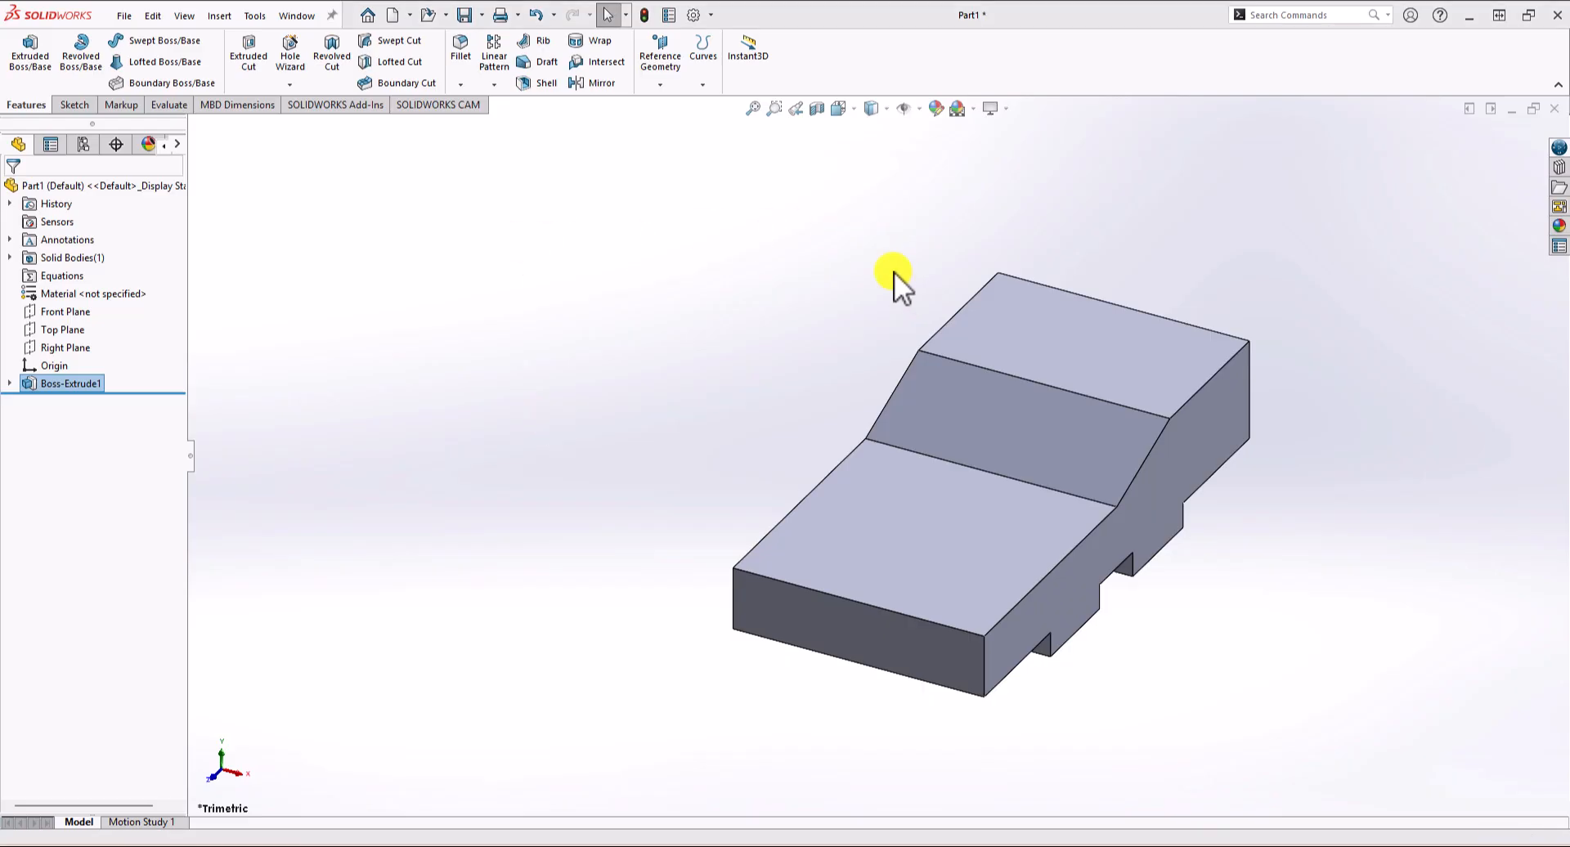
pyautogui.moveTo(895, 275); pyautogui.dragTo(929, 326, button='middle')
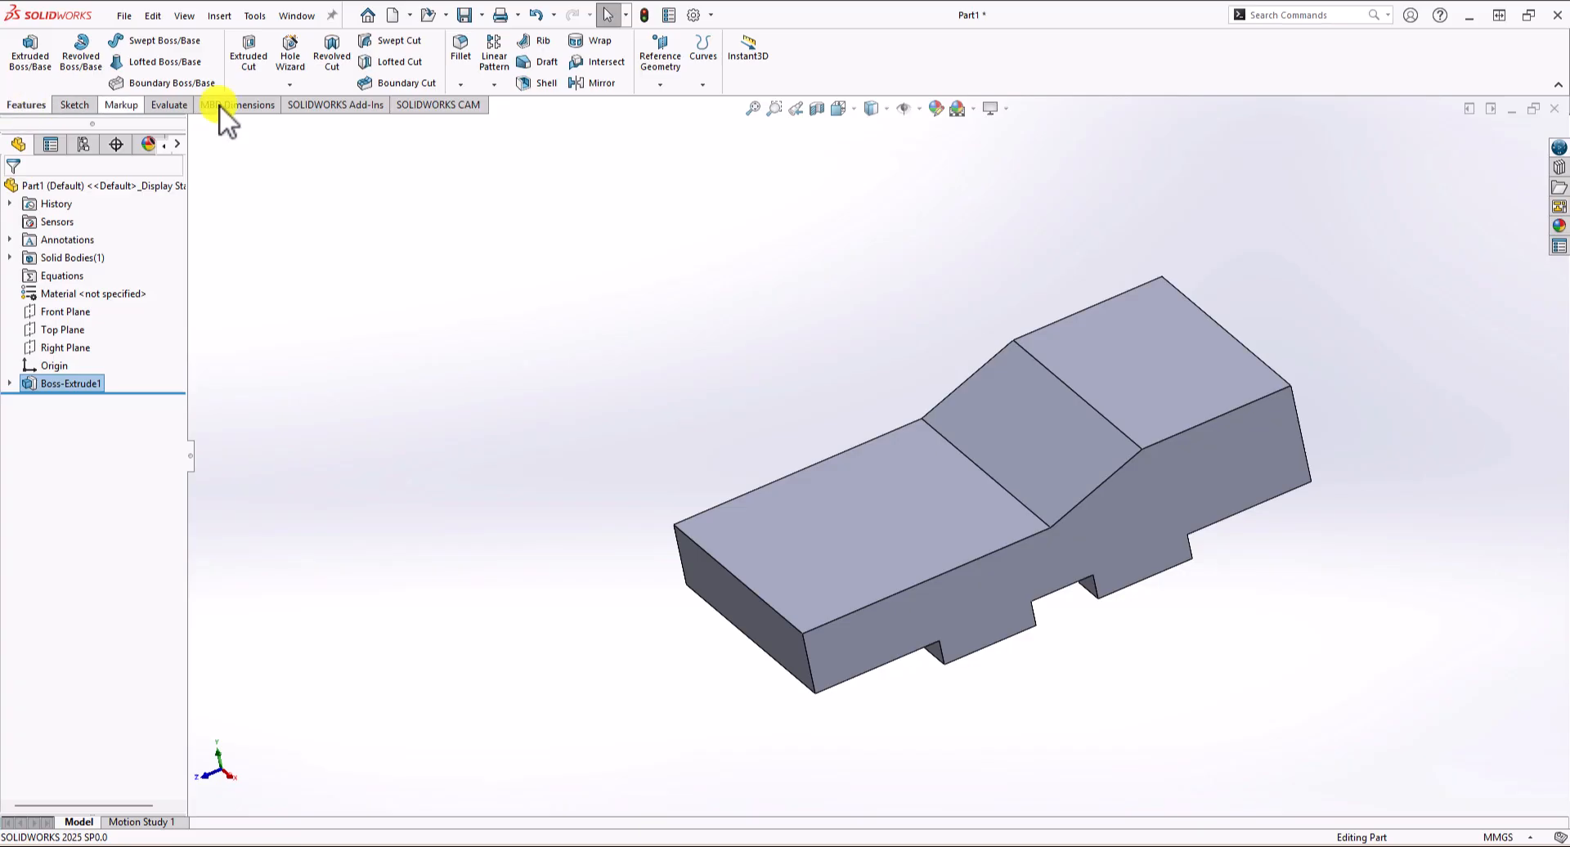
# Start a reference plane using the block's lower top face and the edge where that face meets the slope.
pyautogui.click(667, 88)
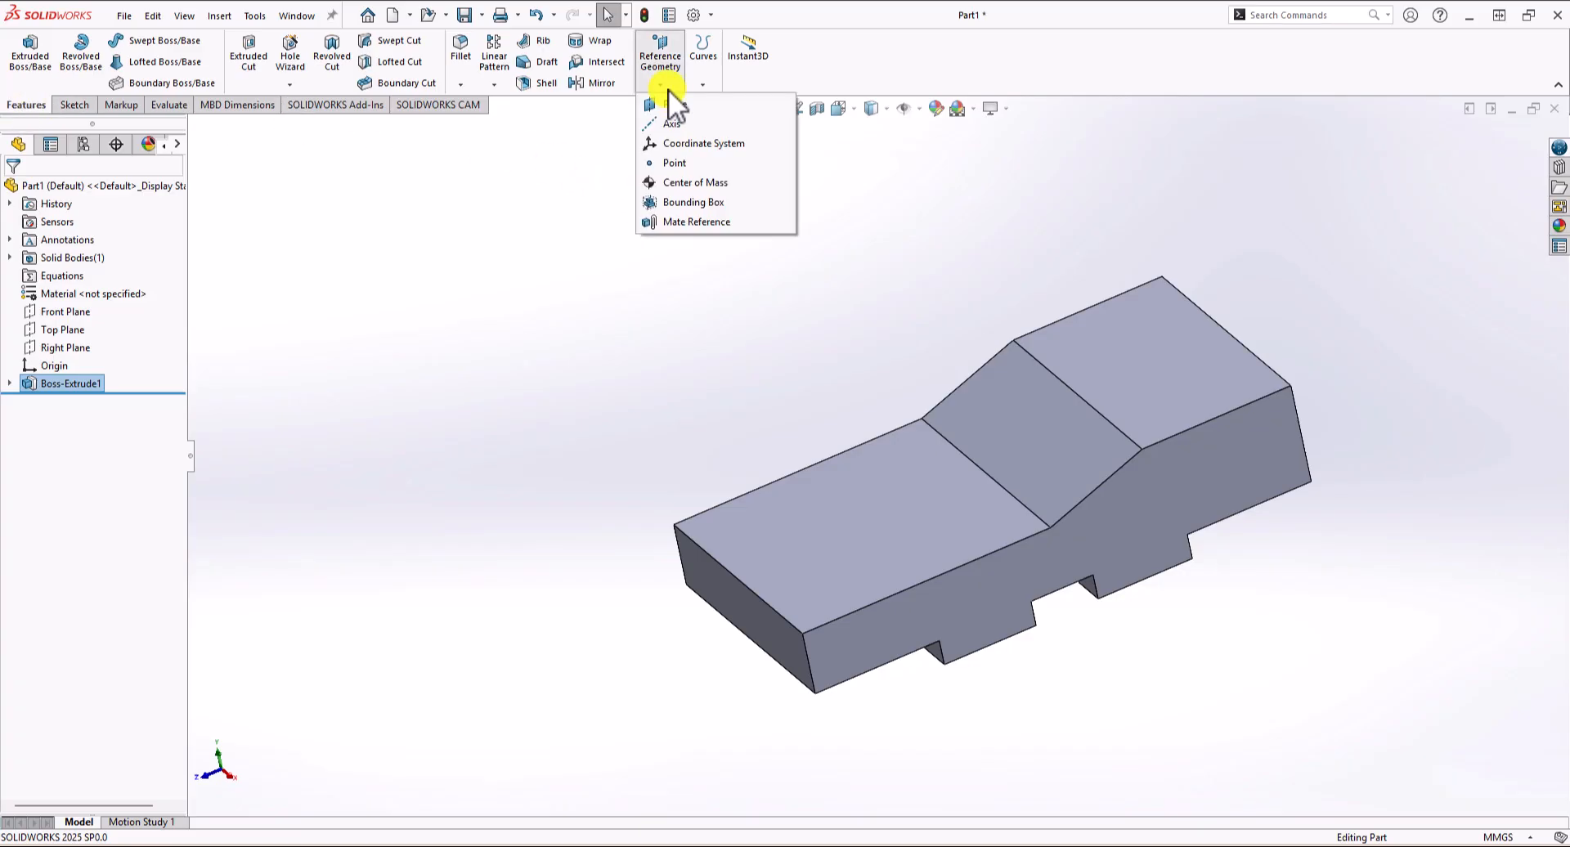
pyautogui.click(681, 101)
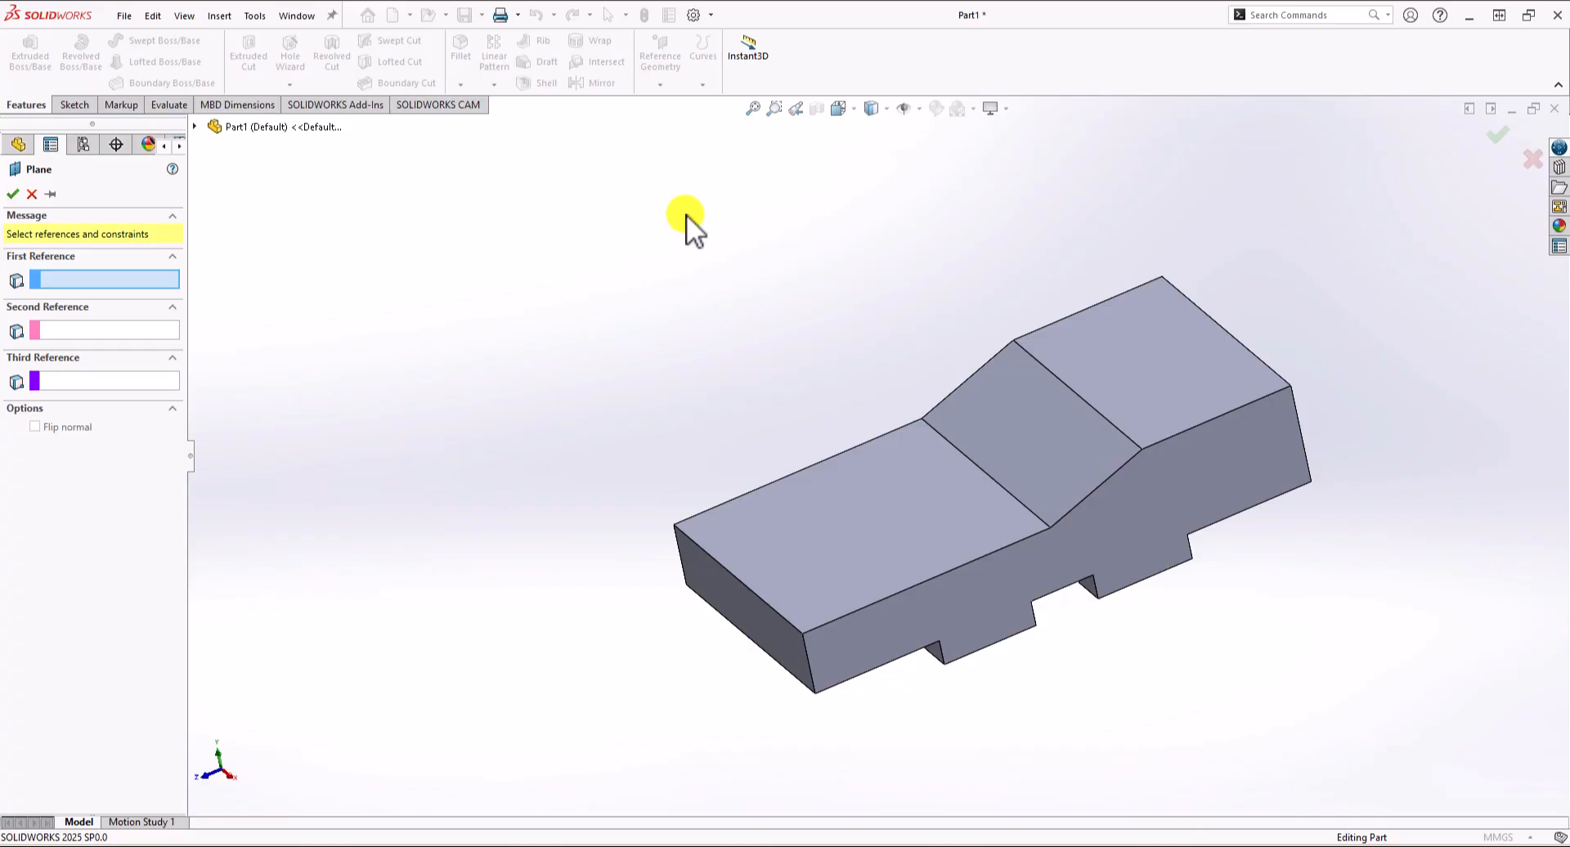
pyautogui.click(719, 540)
pyautogui.moveTo(687, 602); pyautogui.dragTo(659, 622, button='middle')
pyautogui.scroll(-2, 1022, 543)
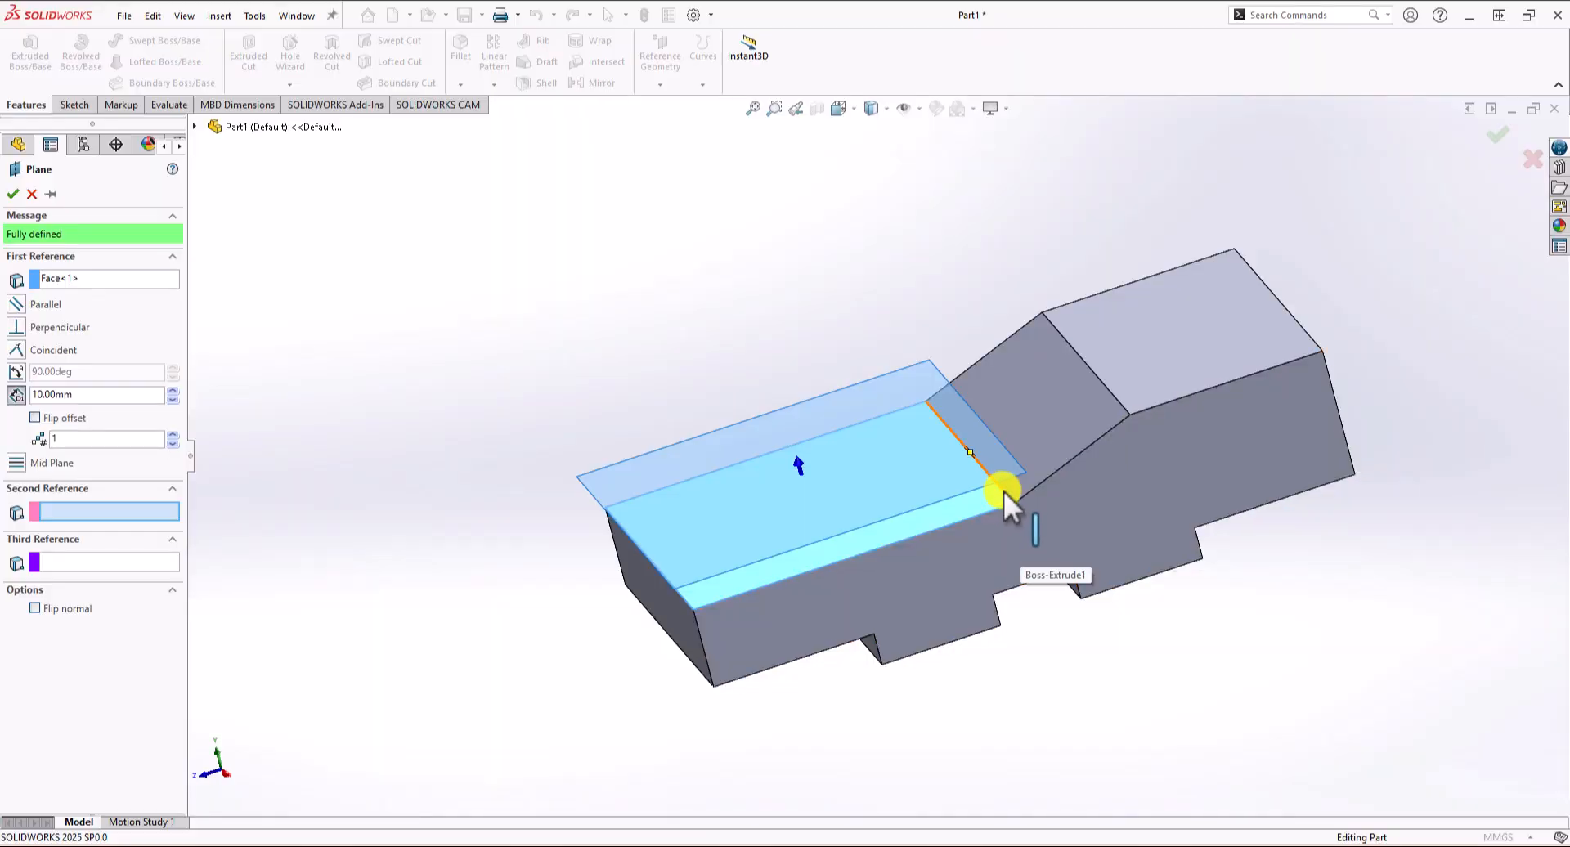
pyautogui.click(1004, 491)
pyautogui.scroll(-1, 626, 700)
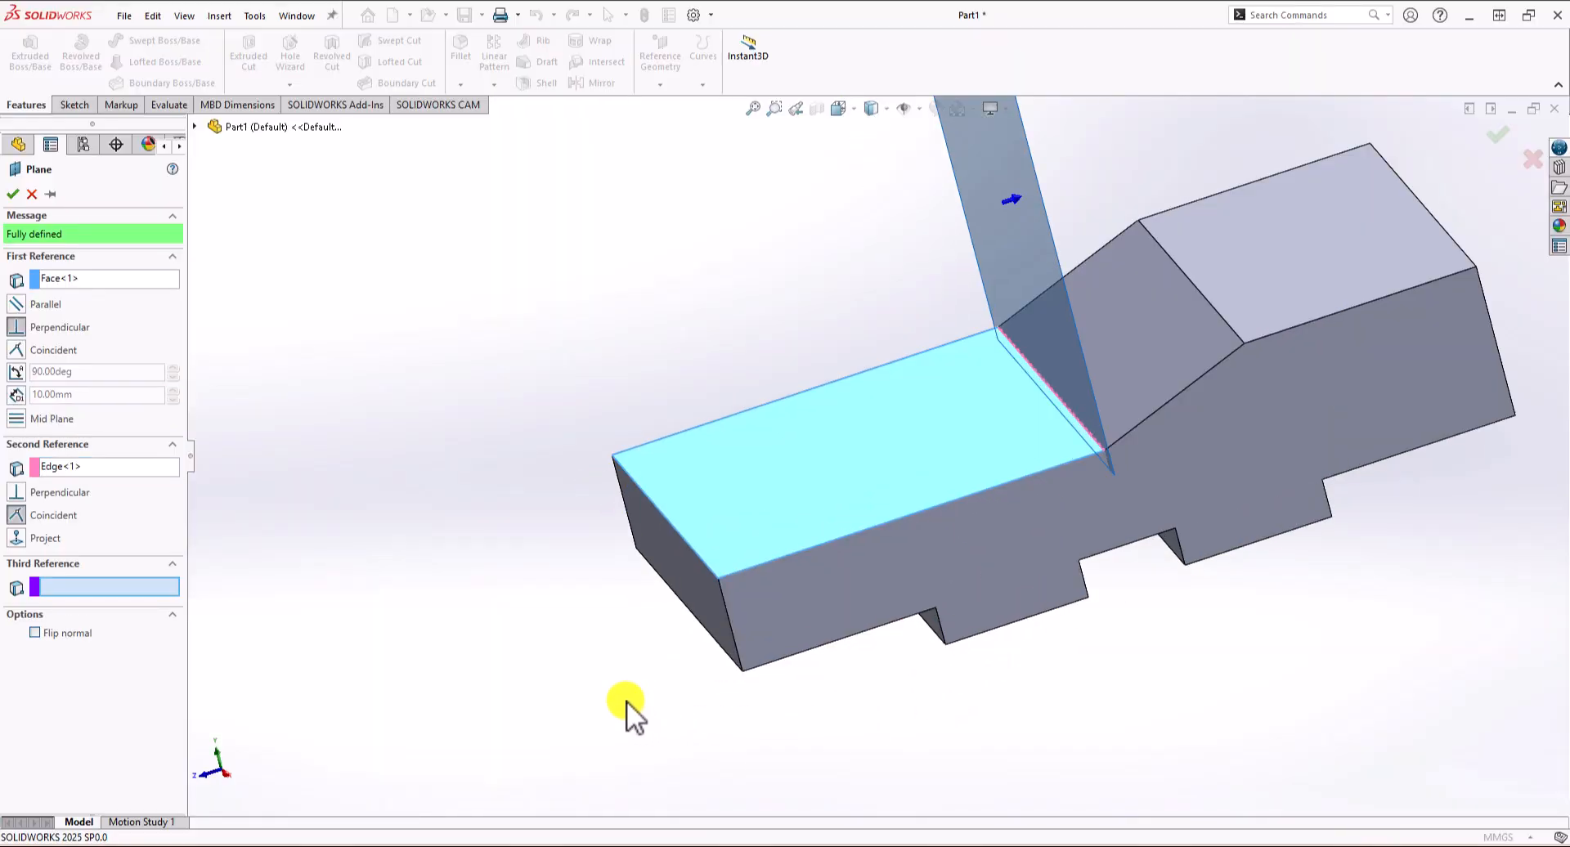
pyautogui.scroll(2, 626, 699)
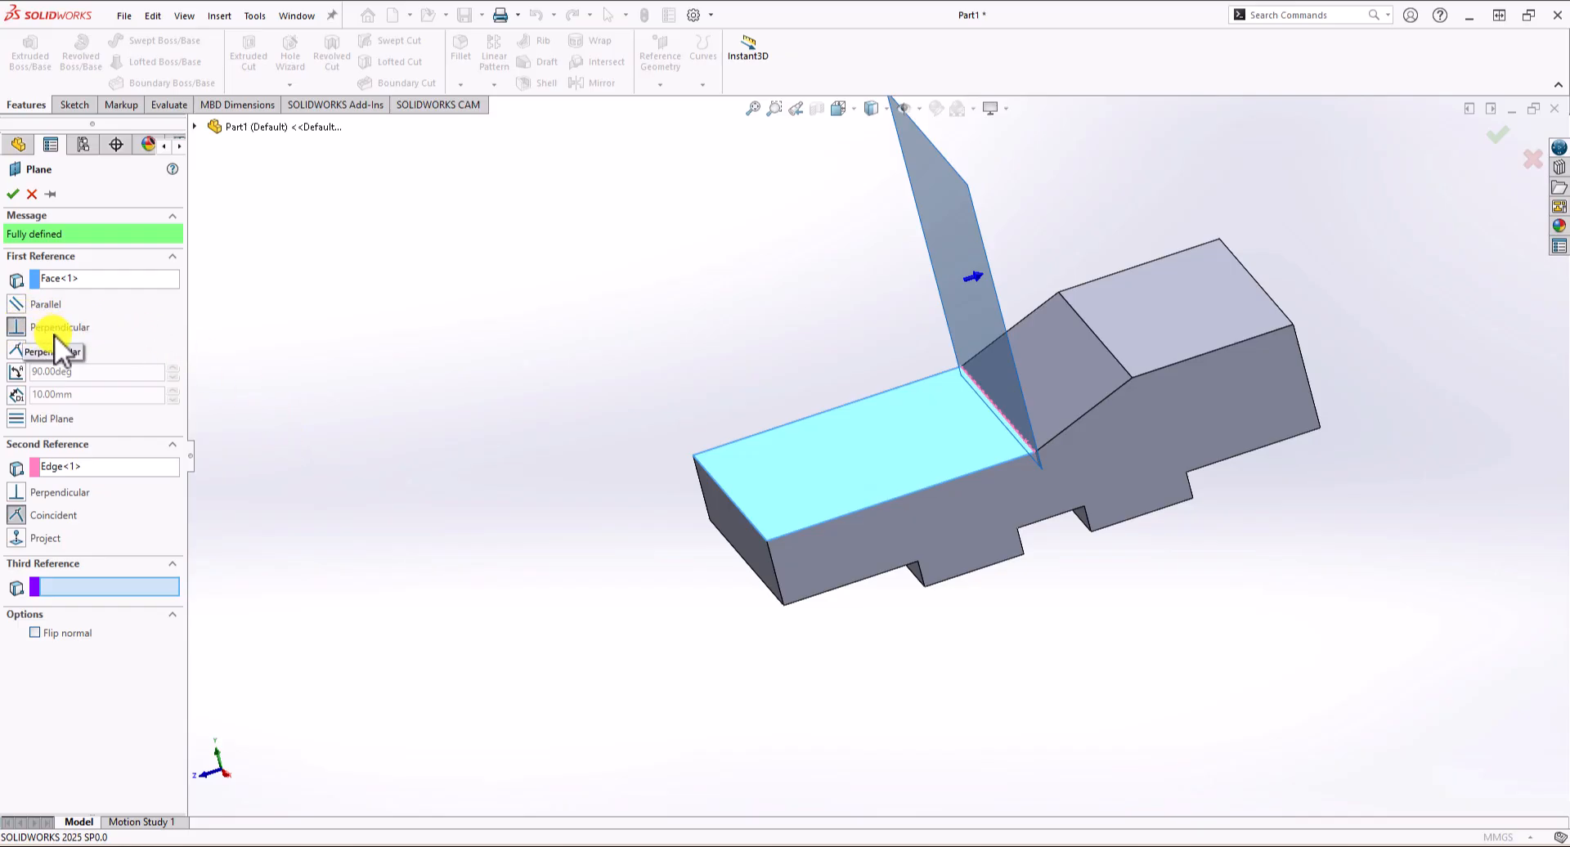
# Set the reference plane's angle to the face to 150 degrees, flip its normal and create the plane.
pyautogui.click(17, 372)
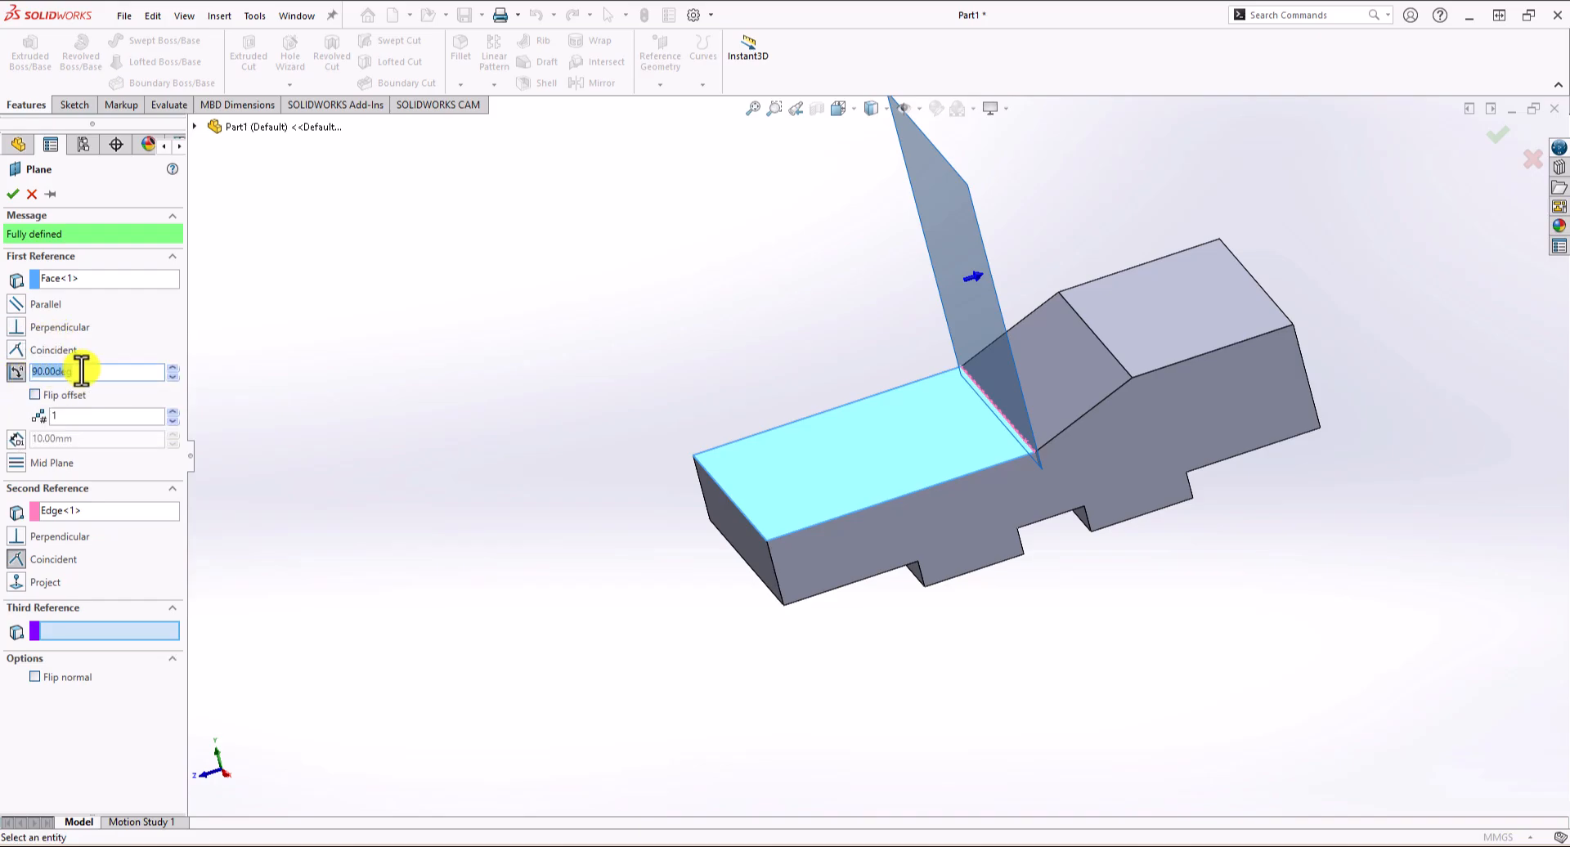
pyautogui.write('150')
pyautogui.press('Return')
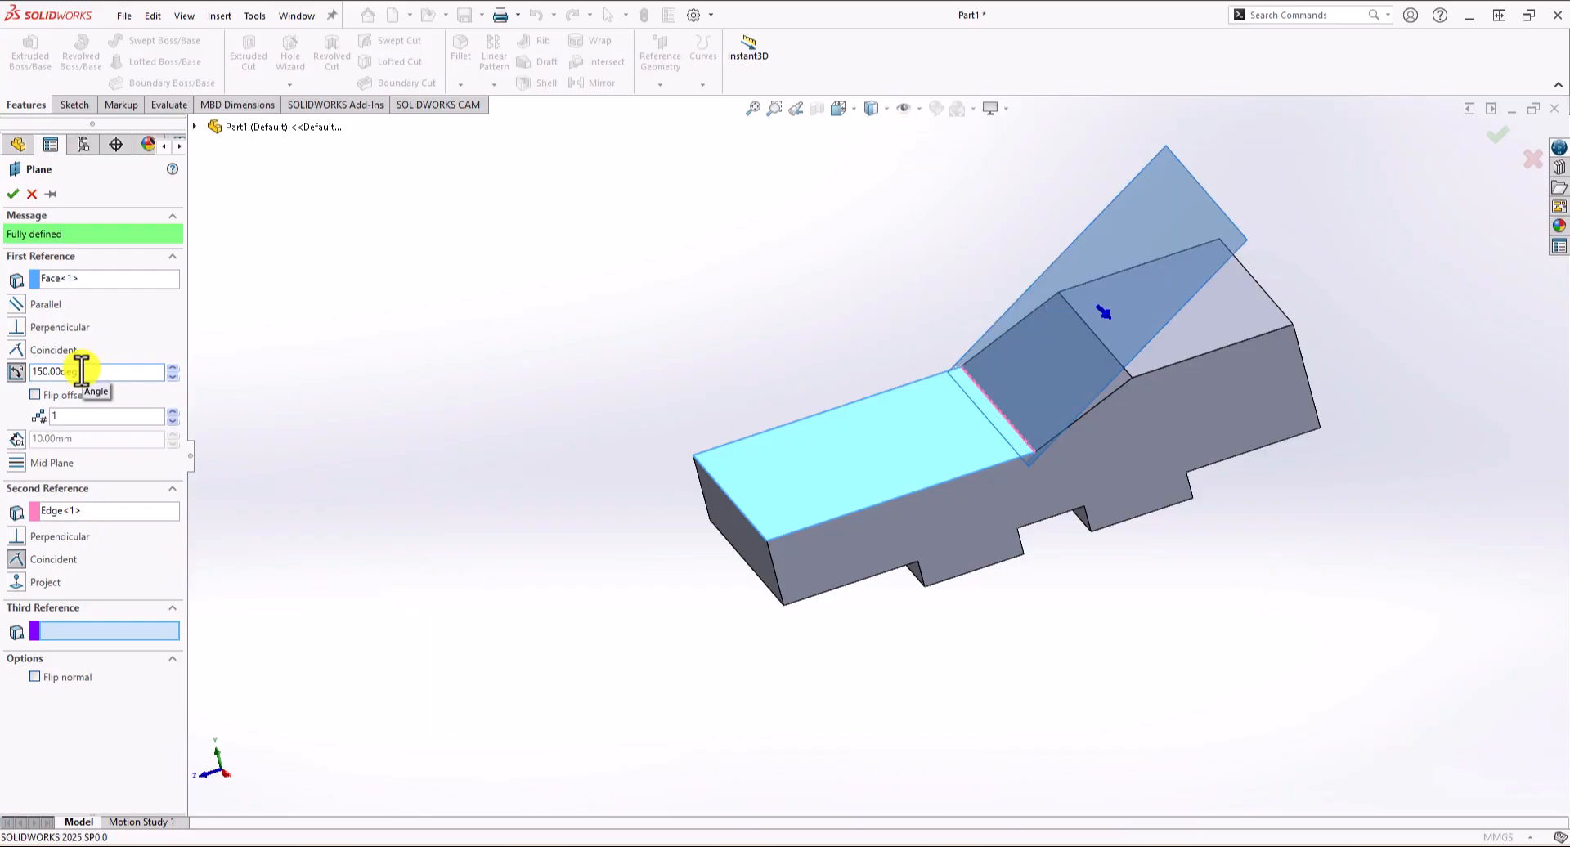
pyautogui.moveTo(777, 643)
pyautogui.mouseDown(button='middle')
pyautogui.moveTo(741, 536)
pyautogui.moveTo(759, 628)
pyautogui.mouseUp(button='middle')
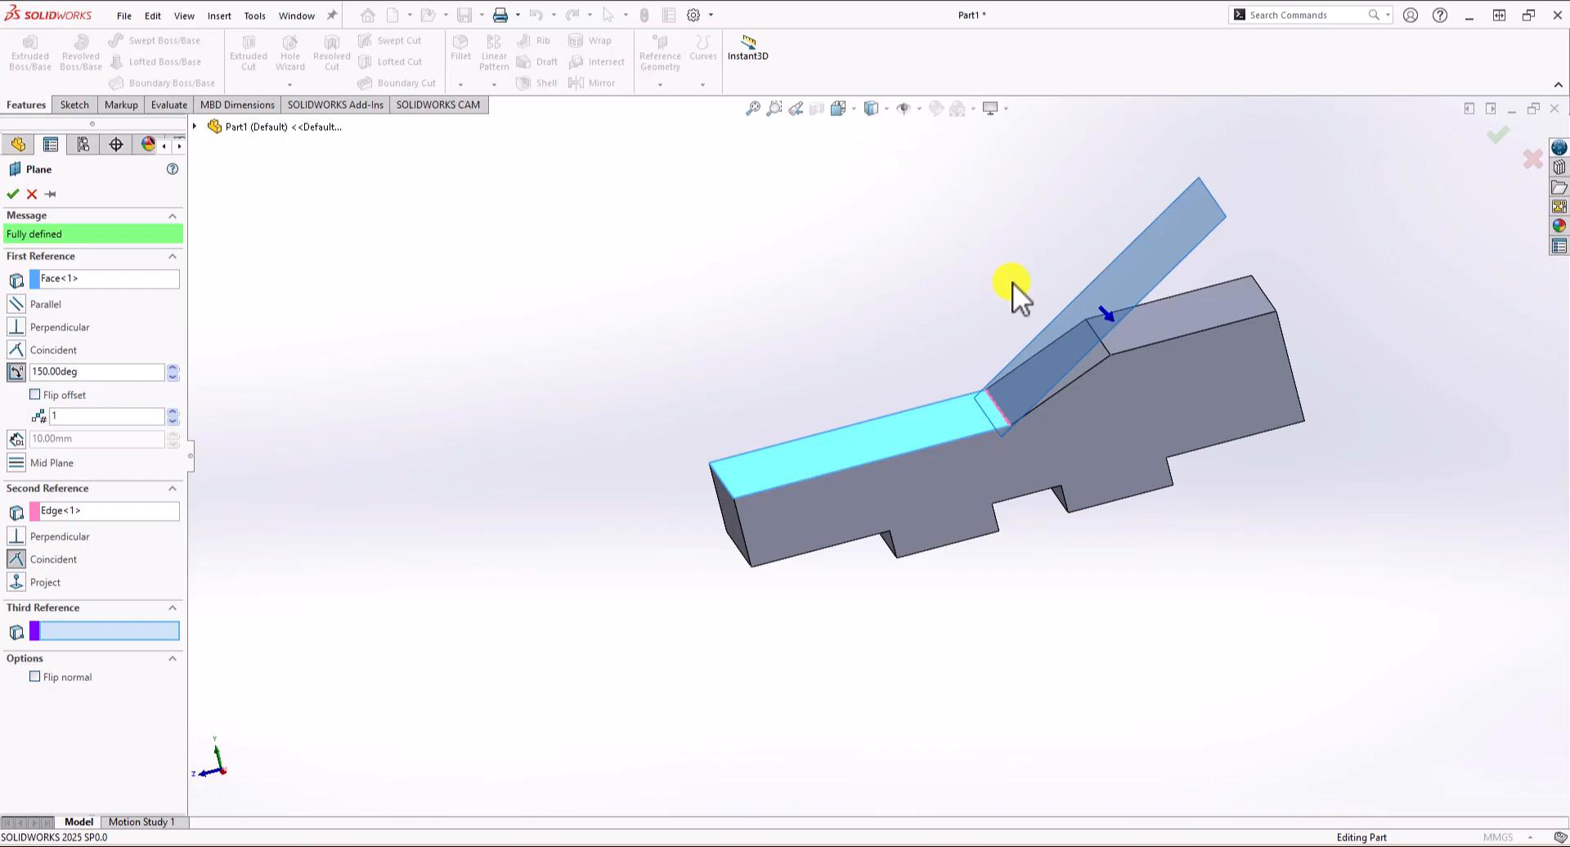
pyautogui.click(34, 677)
pyautogui.click(12, 195)
# On the angled plane, sketch a closed U-shaped profile from the slope's lower edge, with about 57 mm straight sides and a tangent arc end.
pyautogui.moveTo(680, 308)
pyautogui.mouseDown(button='middle')
pyautogui.moveTo(669, 322)
pyautogui.moveTo(655, 302)
pyautogui.moveTo(869, 316)
pyautogui.moveTo(677, 340)
pyautogui.moveTo(788, 308)
pyautogui.mouseUp(button='middle')
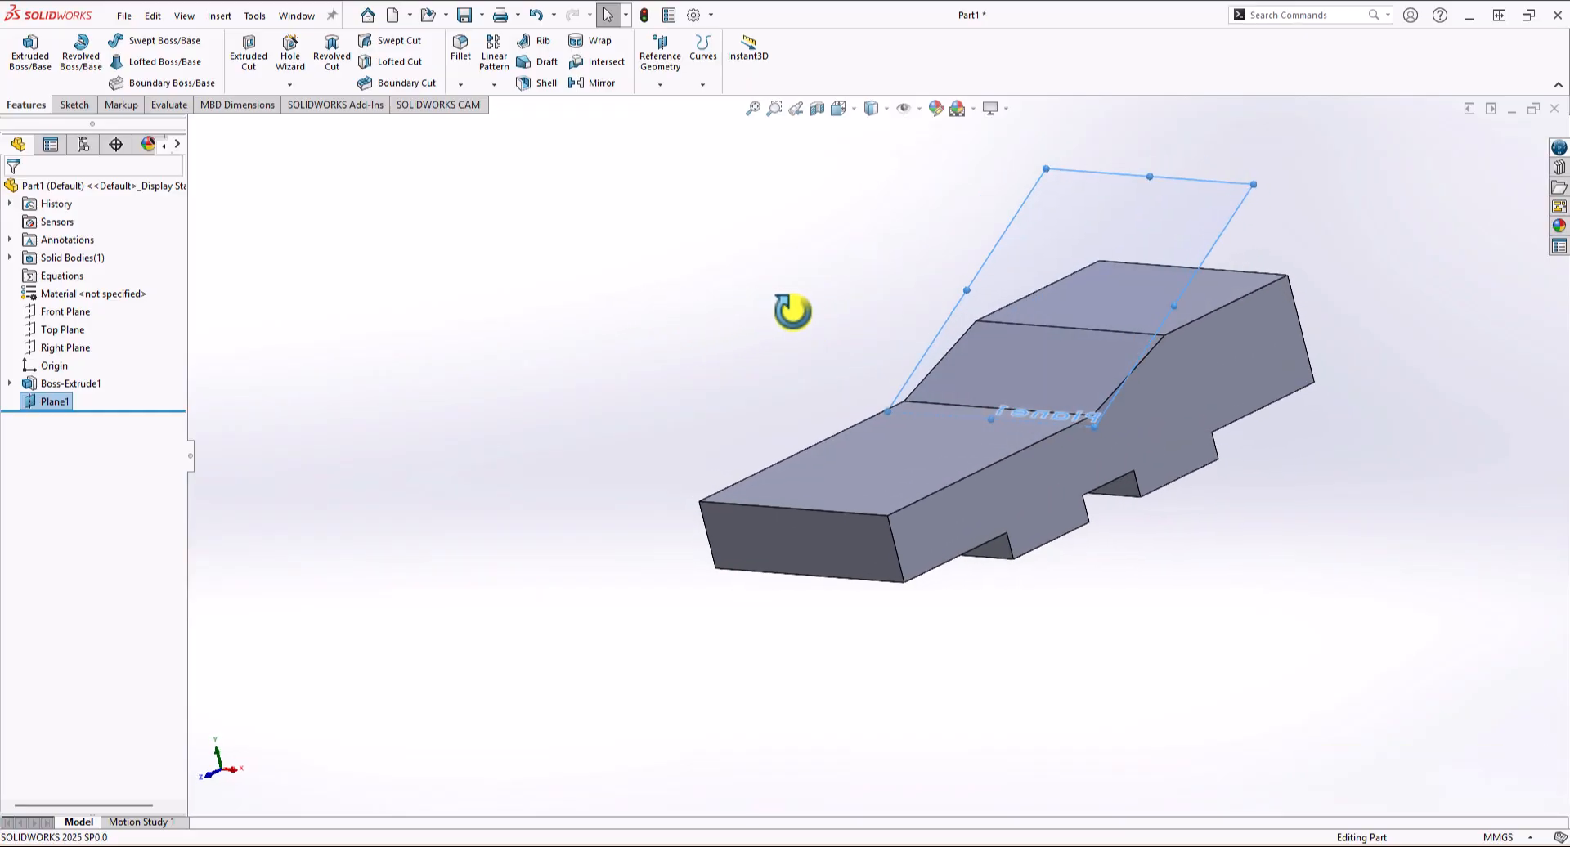
pyautogui.click(74, 104)
pyautogui.click(30, 51)
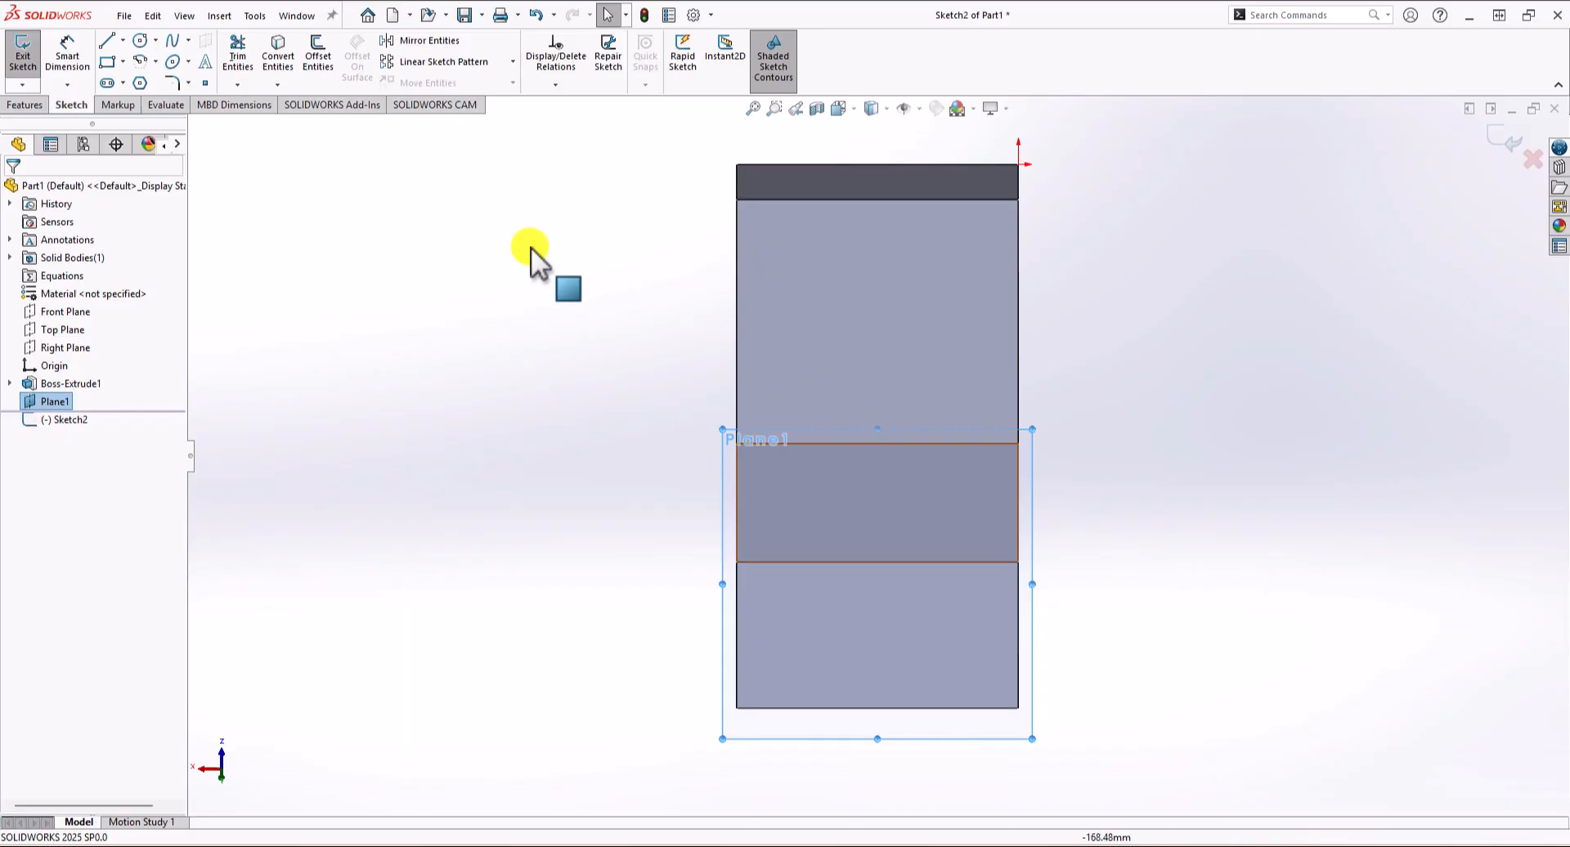
pyautogui.click(107, 40)
pyautogui.scroll(-2, 1035, 492)
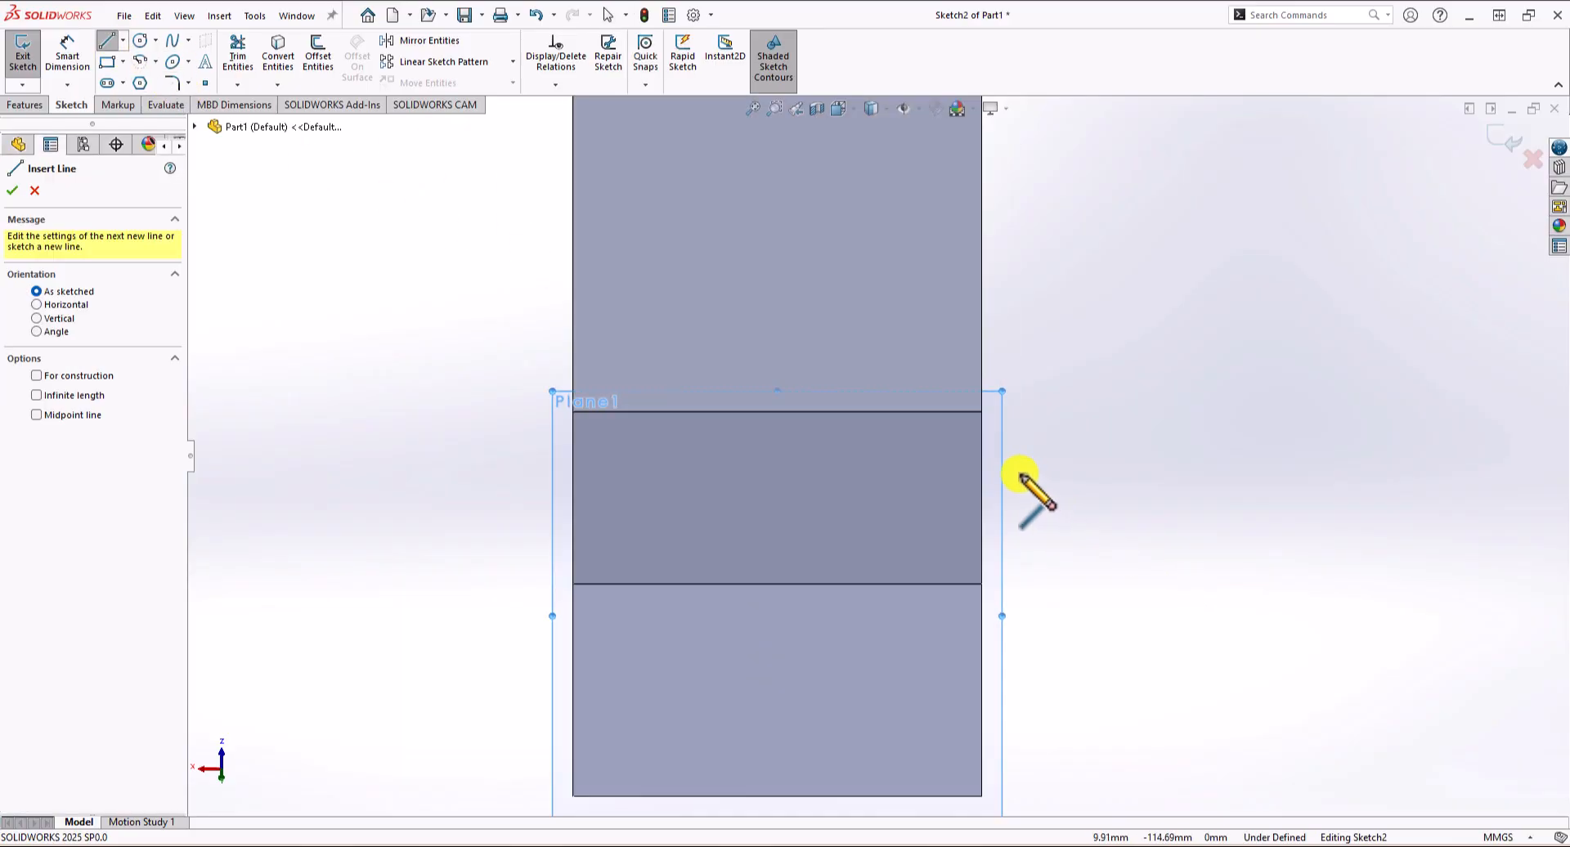
pyautogui.click(981, 411)
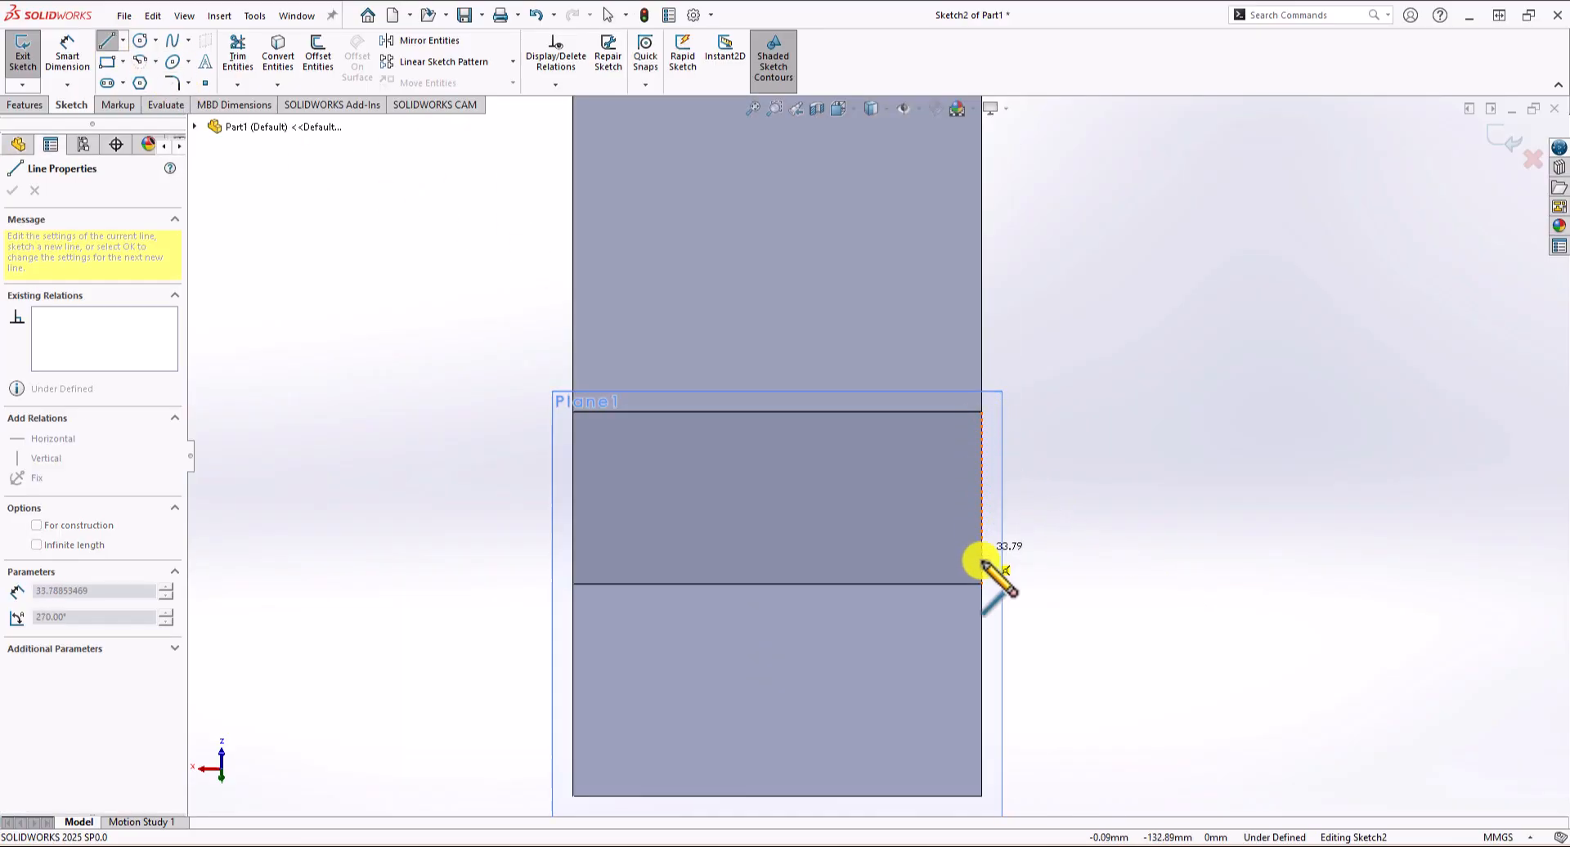
pyautogui.click(982, 643)
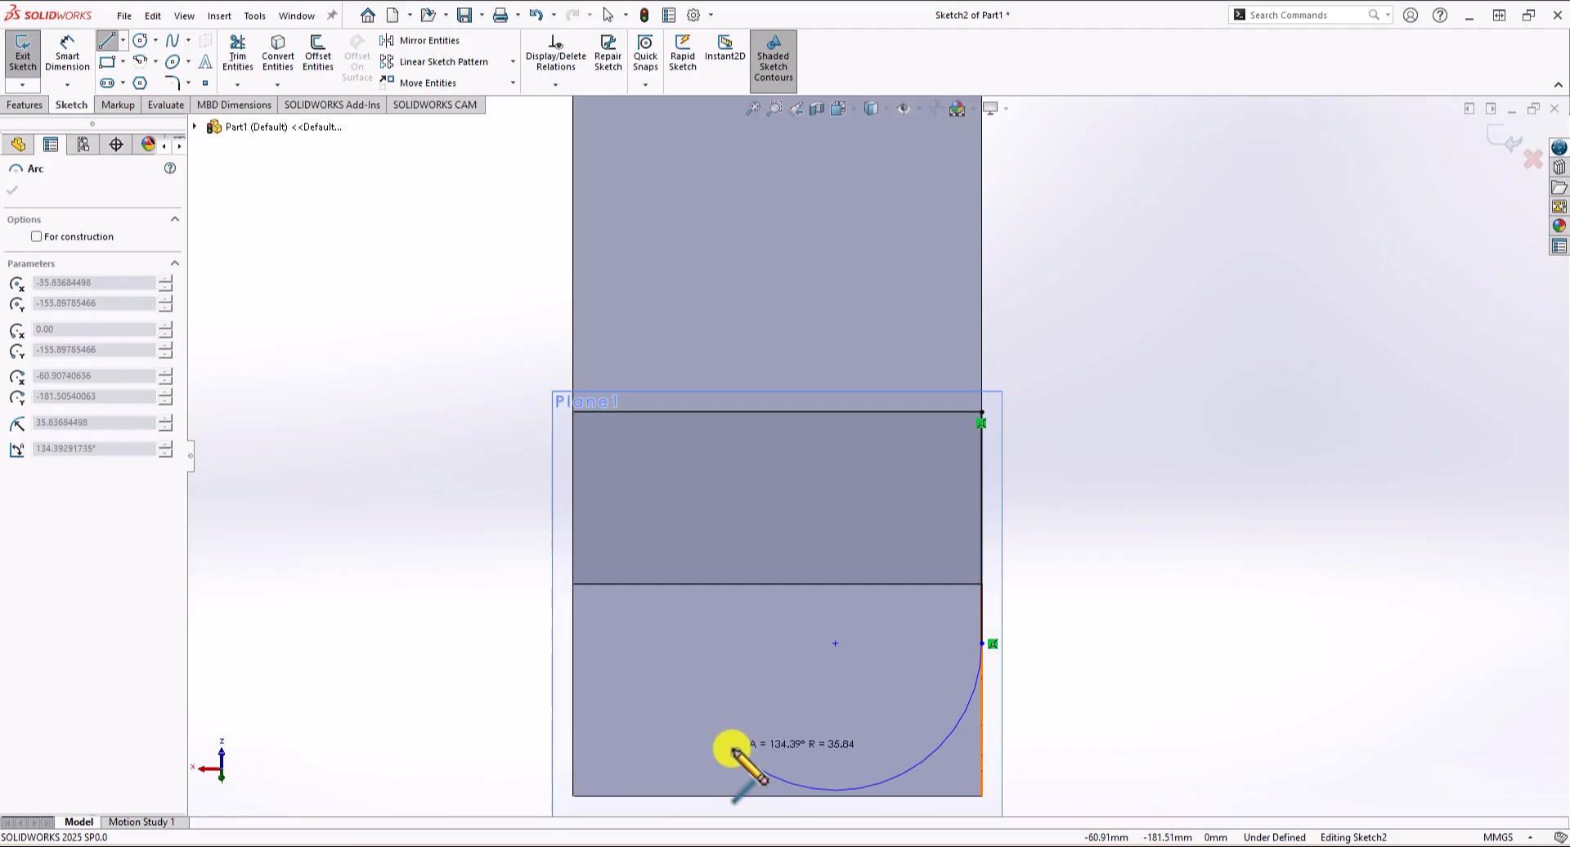
pyautogui.click(700, 645)
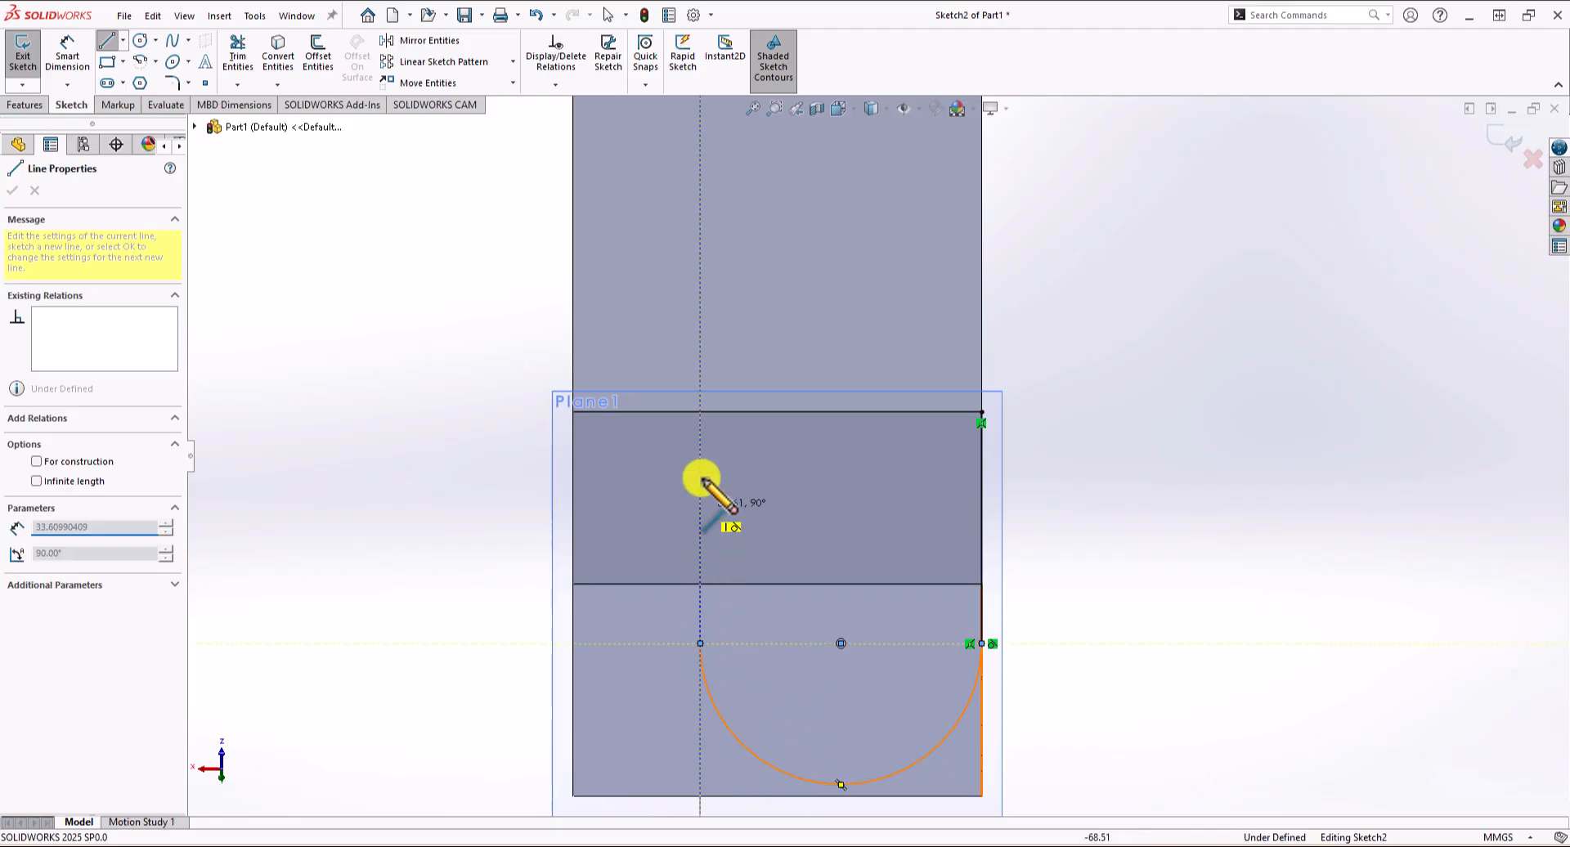
pyautogui.click(700, 413)
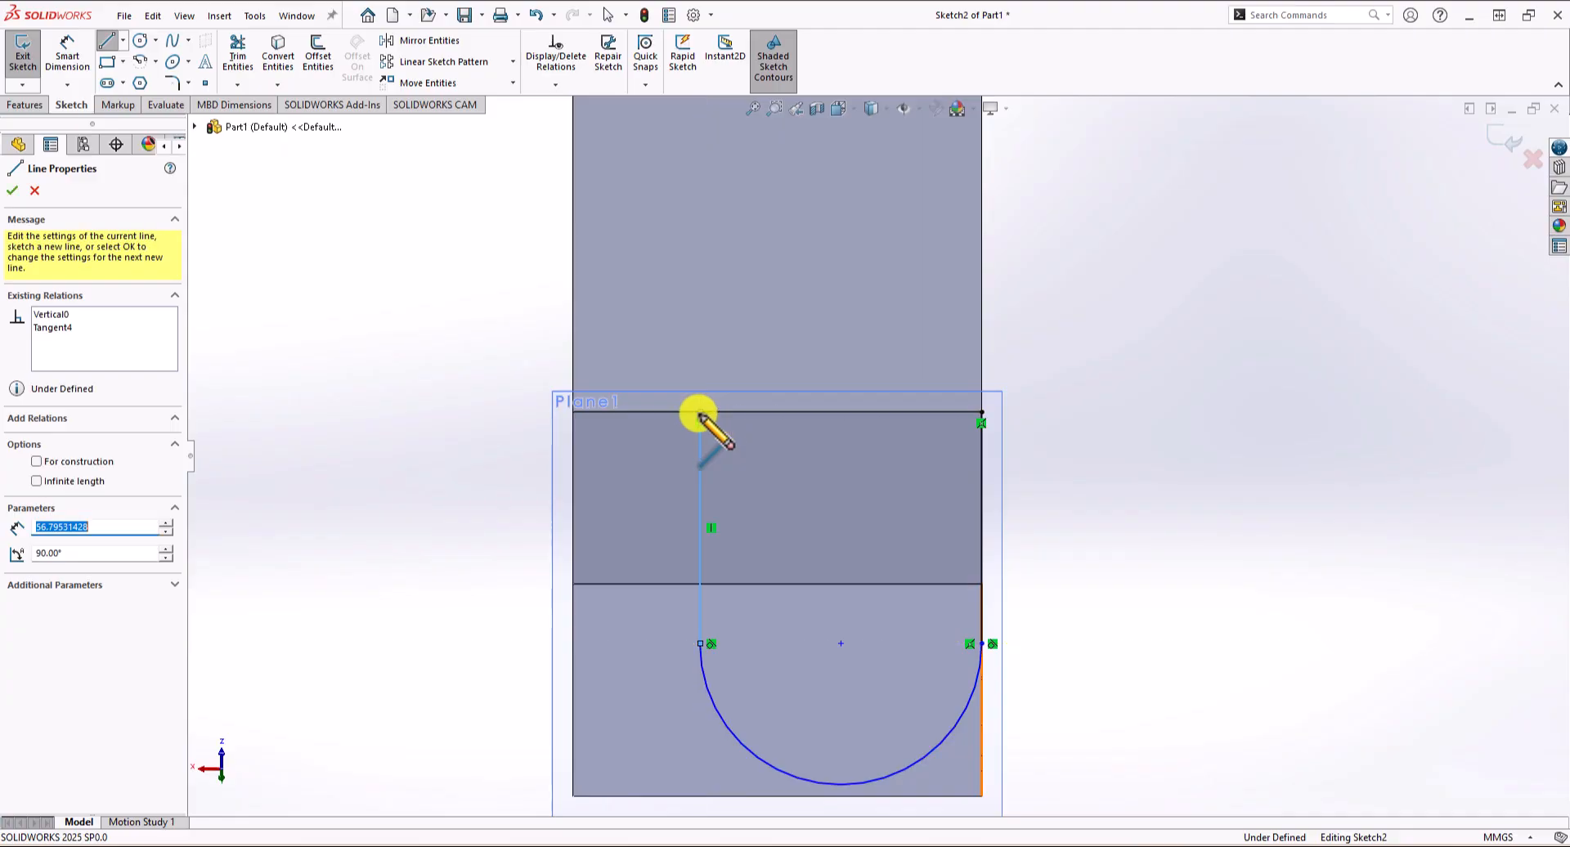
pyautogui.click(982, 413)
pyautogui.press('Escape')
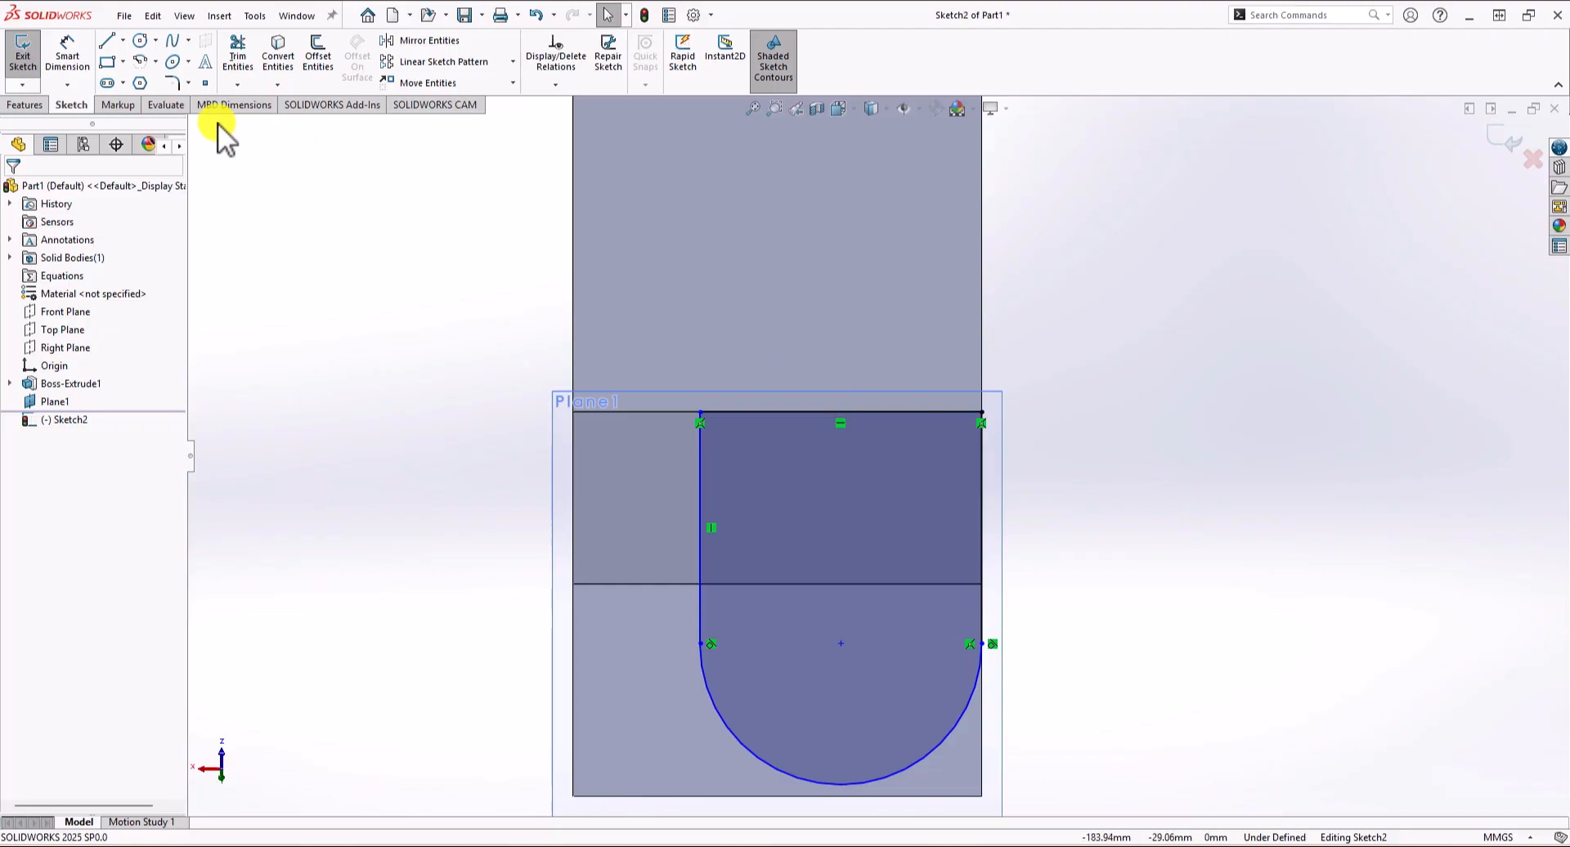
# Dimension the distance from the profile's straight base line to the arc centre as 50 mm.
pyautogui.click(72, 64)
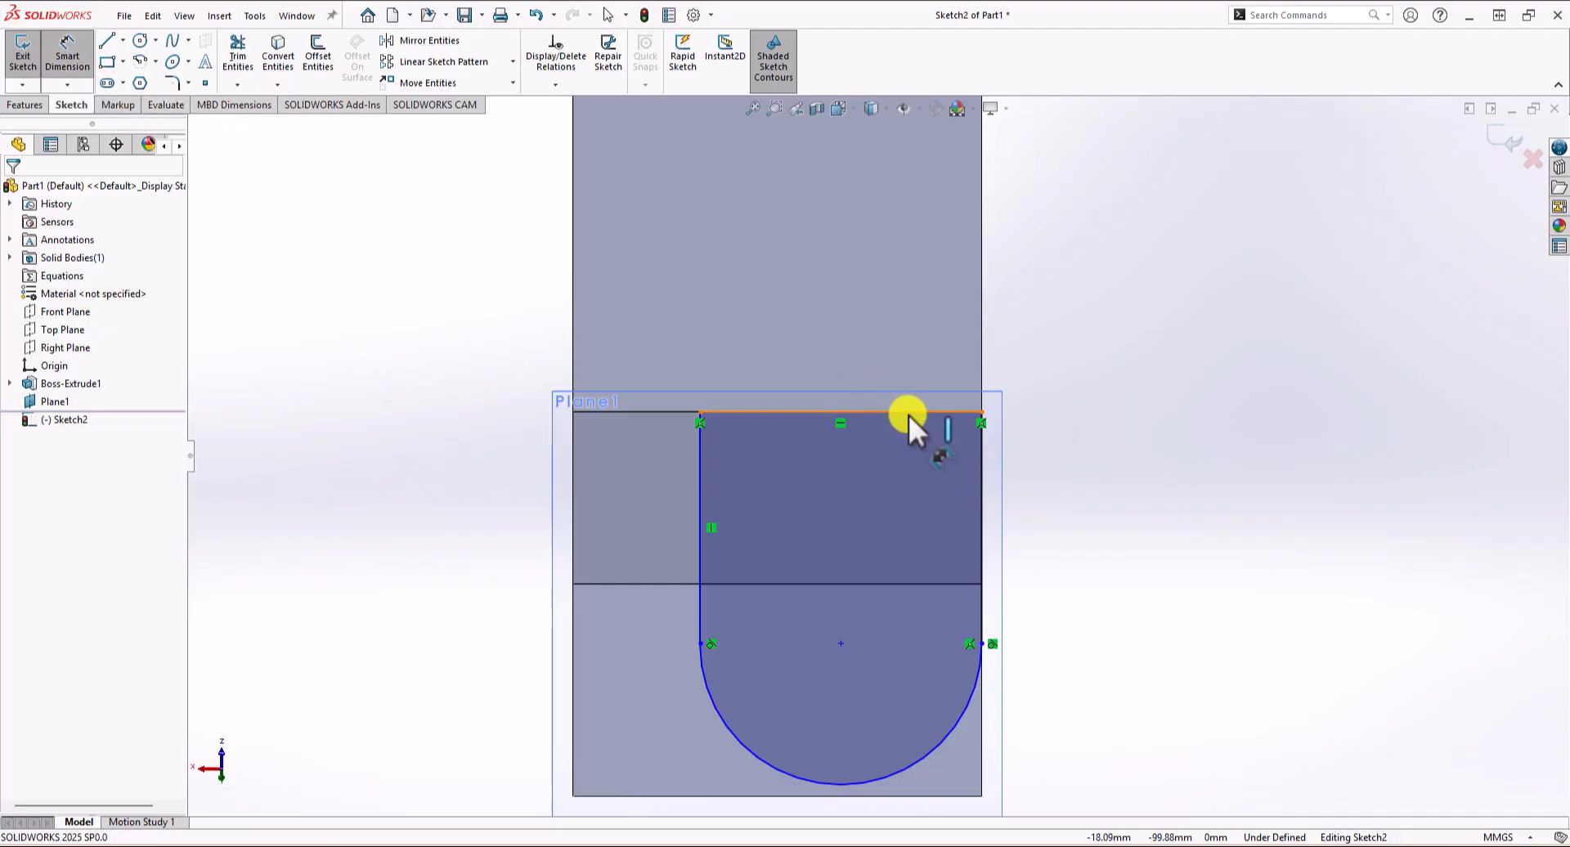
pyautogui.click(909, 414)
pyautogui.click(840, 644)
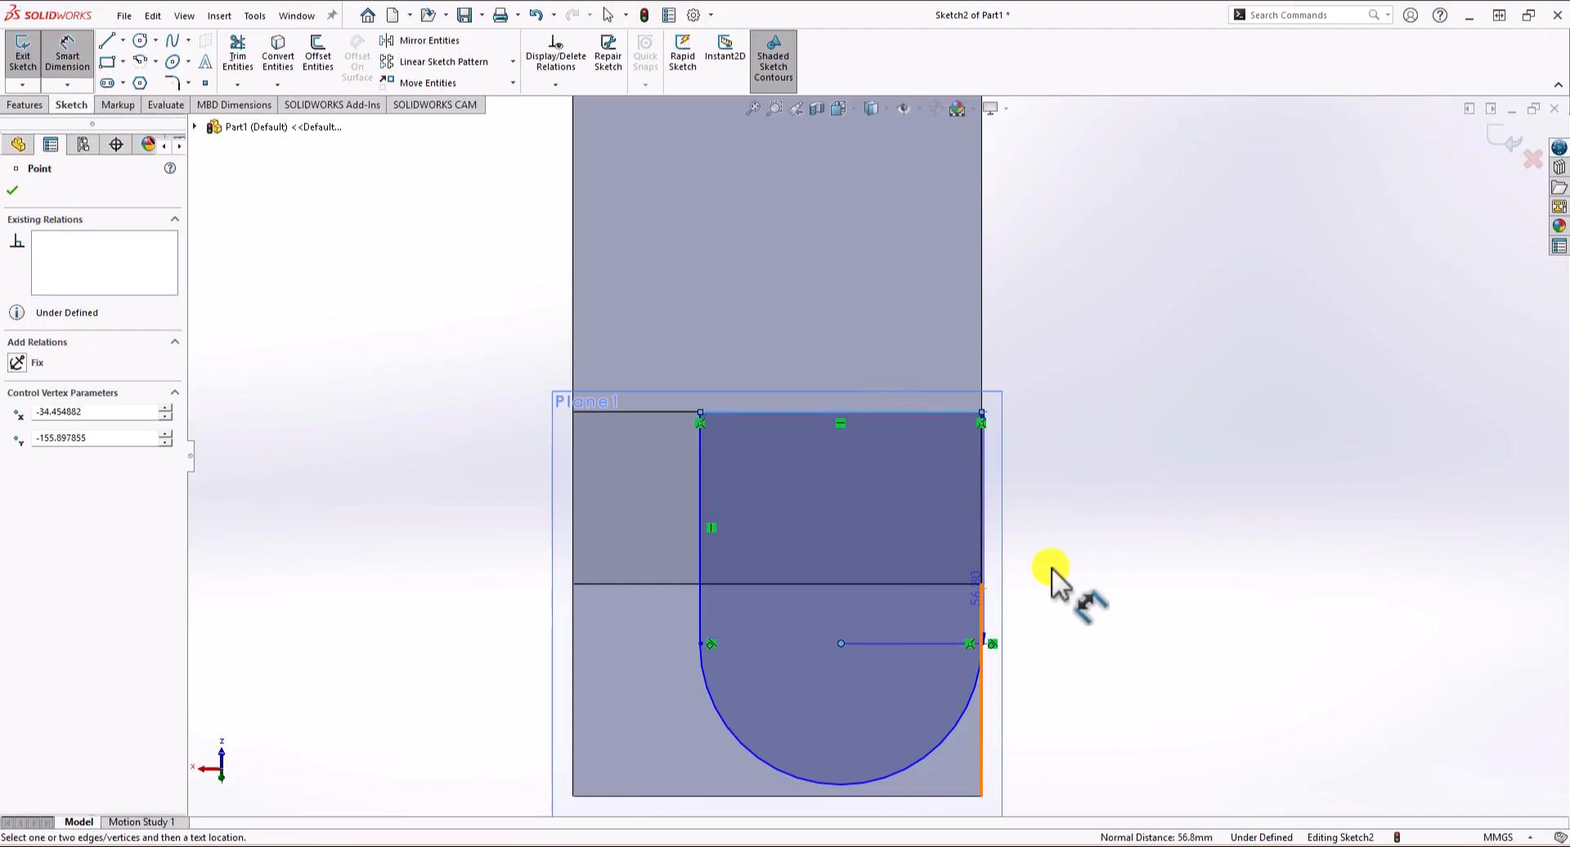
pyautogui.click(1173, 527)
pyautogui.write('50')
pyautogui.press('Return')
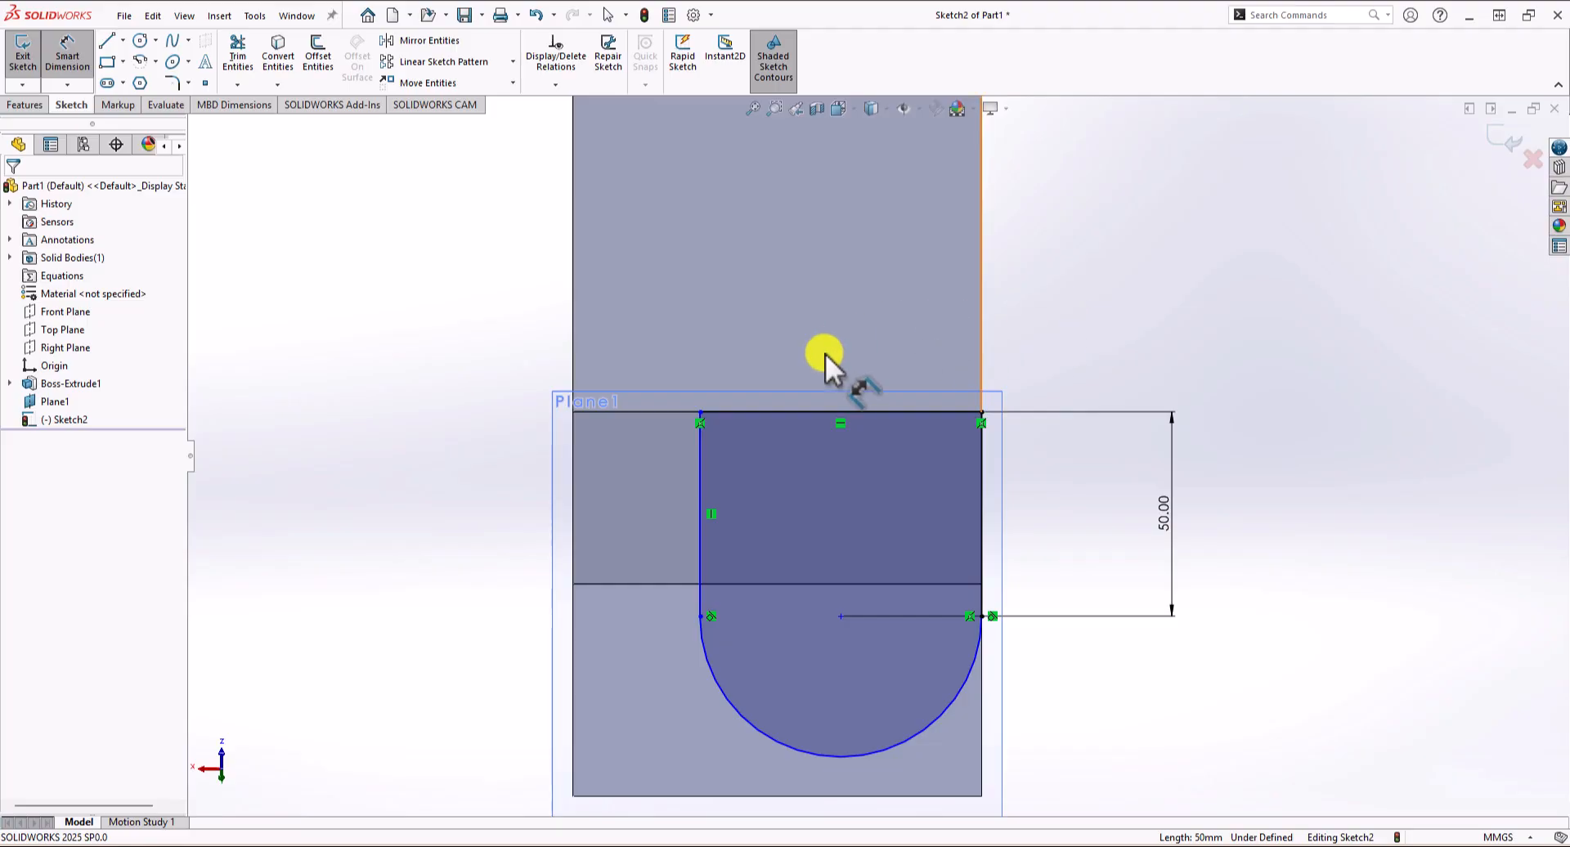
# Dimension the distance between the profile's free straight side and the block's nearest side edge as 30 mm.
pyautogui.click(700, 470)
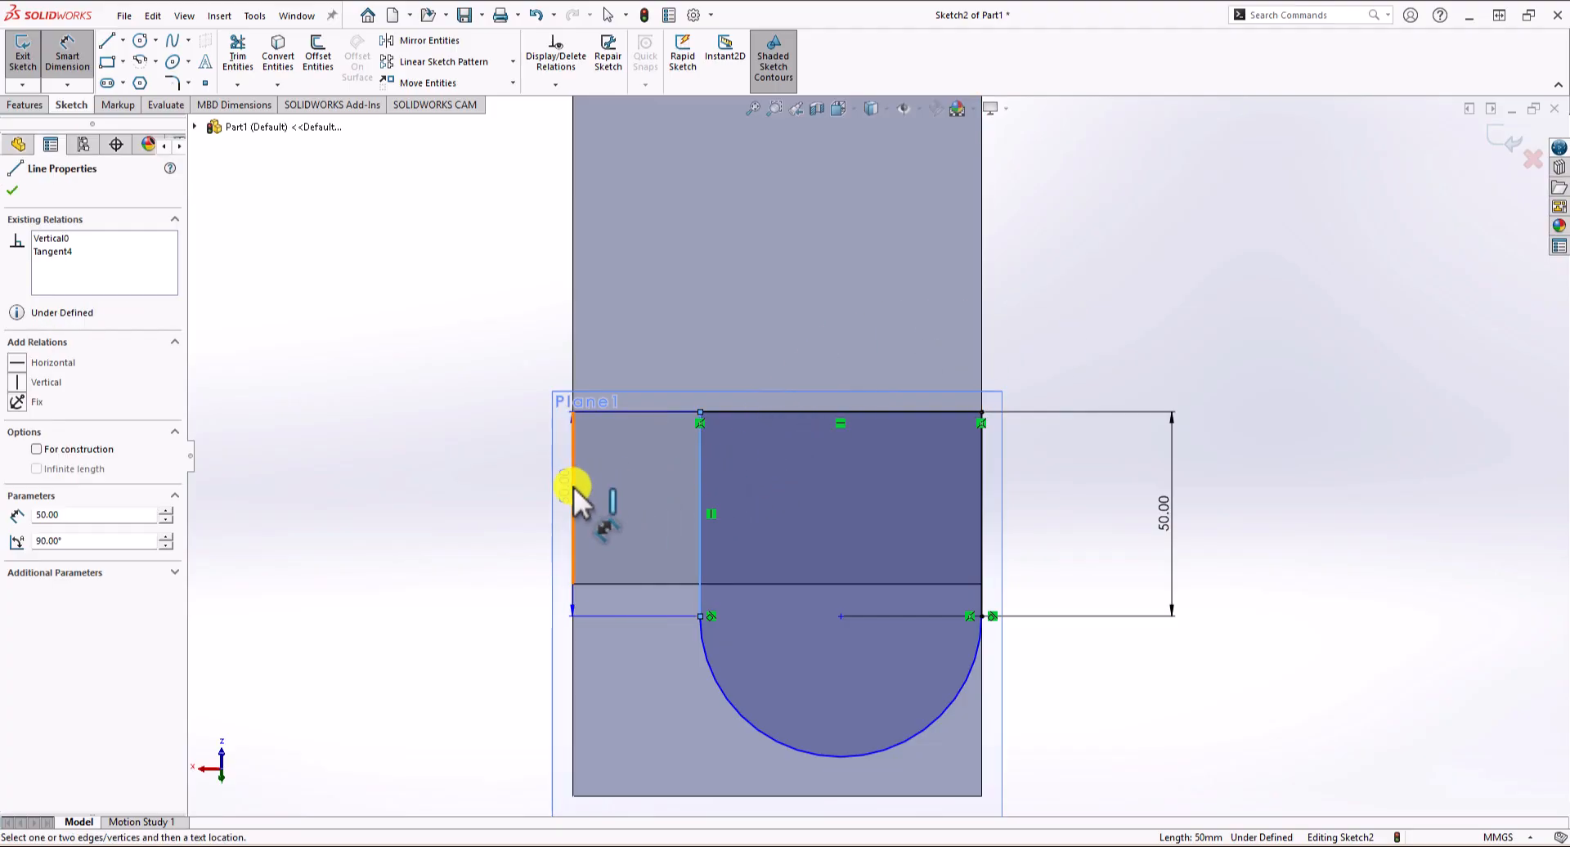
pyautogui.click(571, 486)
pyautogui.click(351, 467)
pyautogui.write('30')
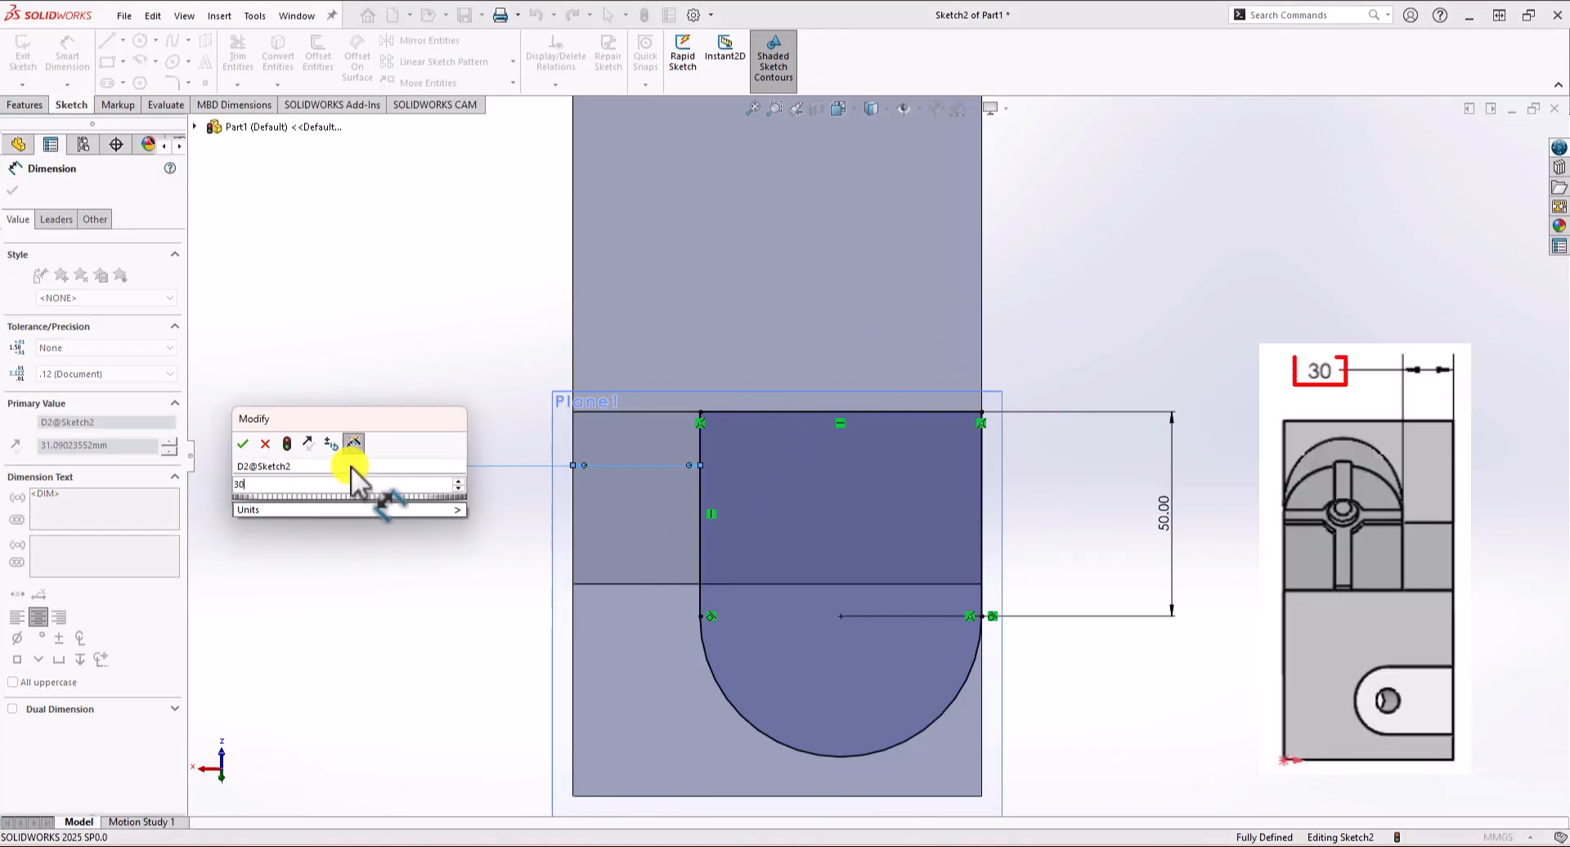
pyautogui.press('Return')
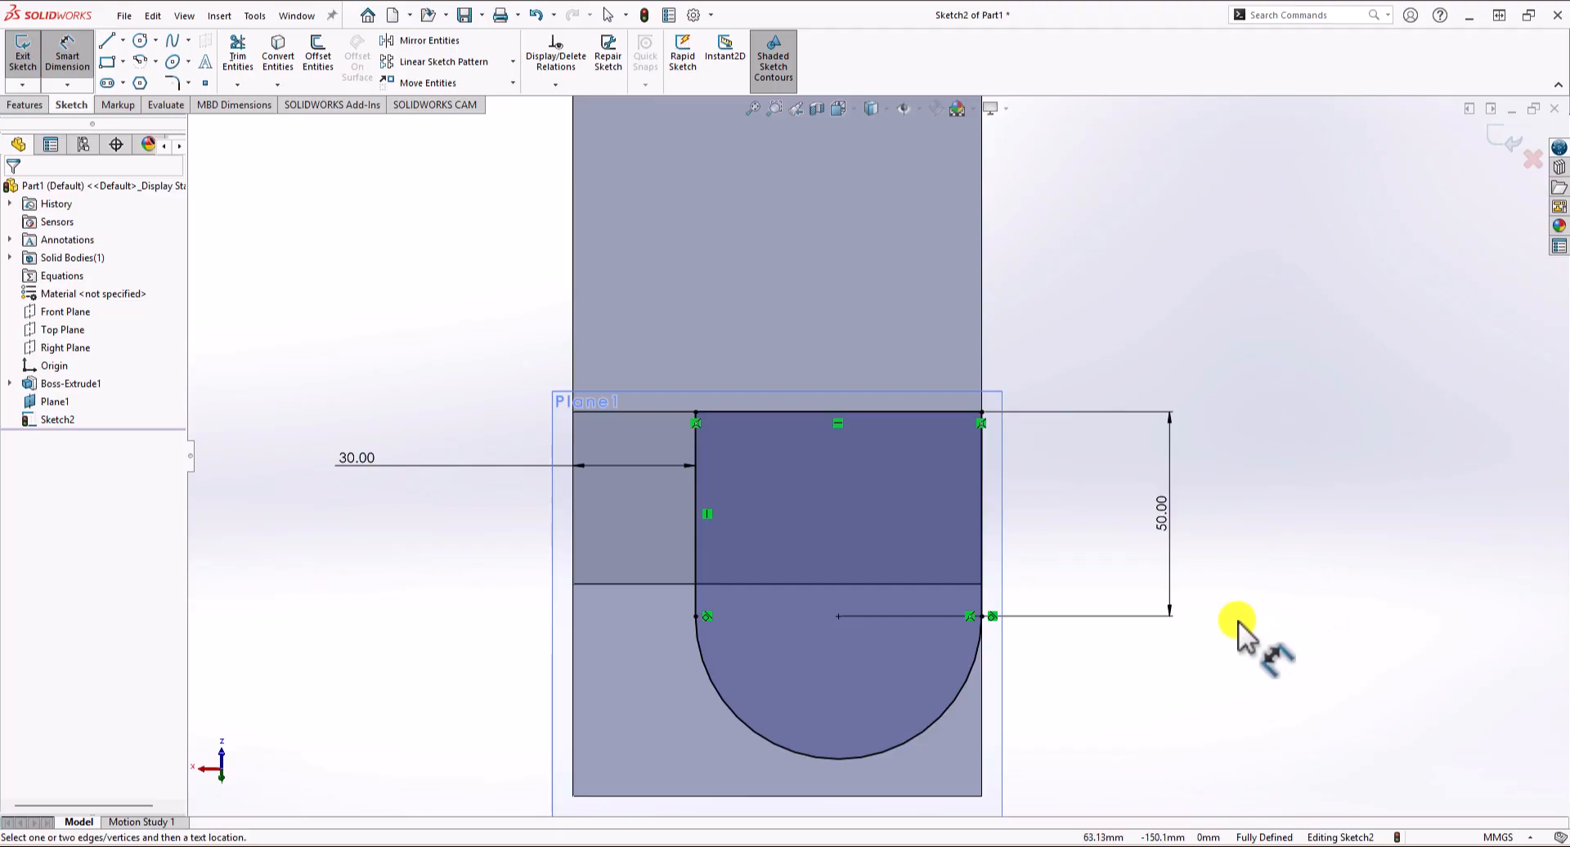
# Extrude the U-shaped profile with the Up To Body end condition, ending on the existing block and merging the result.
pyautogui.moveTo(1238, 621)
pyautogui.mouseDown(button='middle')
pyautogui.moveTo(1191, 579)
pyautogui.moveTo(1226, 263)
pyautogui.moveTo(1356, 209)
pyautogui.moveTo(1367, 371)
pyautogui.moveTo(1339, 241)
pyautogui.moveTo(1329, 254)
pyautogui.mouseUp(button='middle')
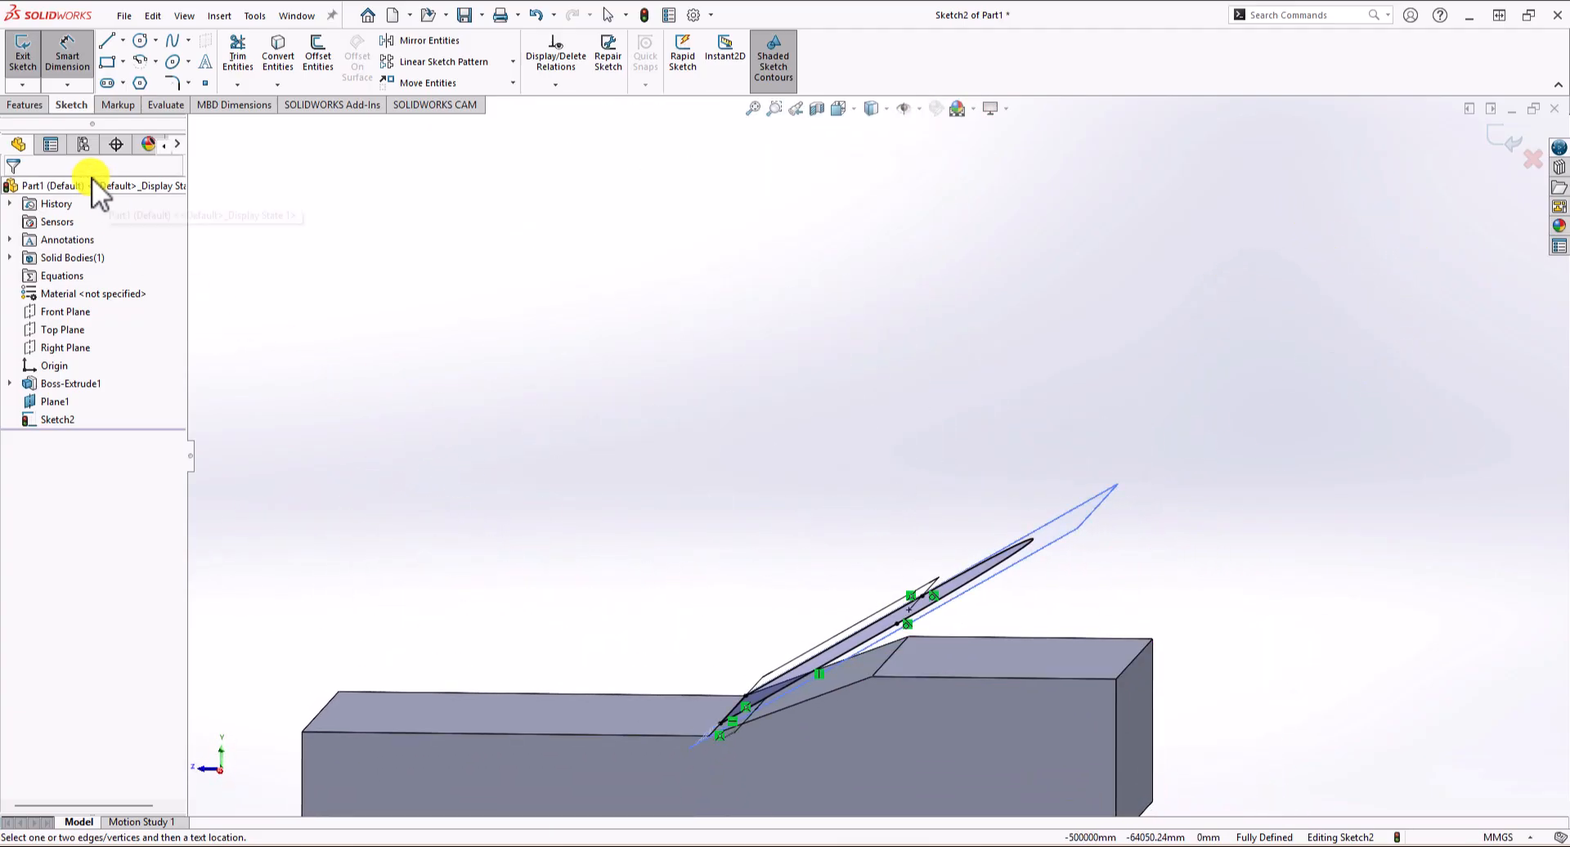
pyautogui.click(38, 106)
pyautogui.click(27, 63)
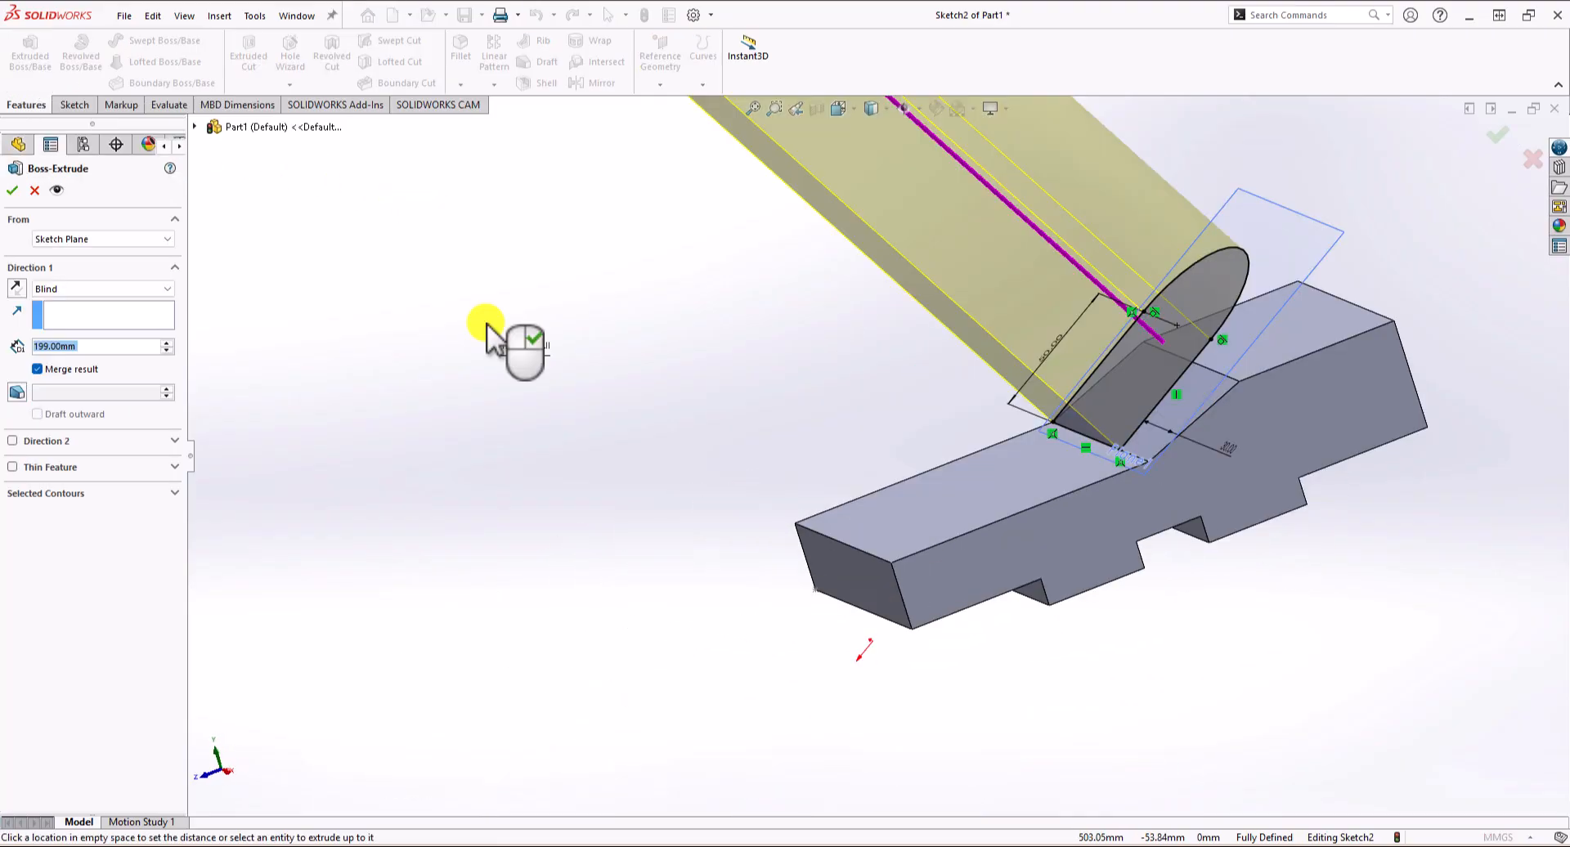
pyautogui.click(139, 289)
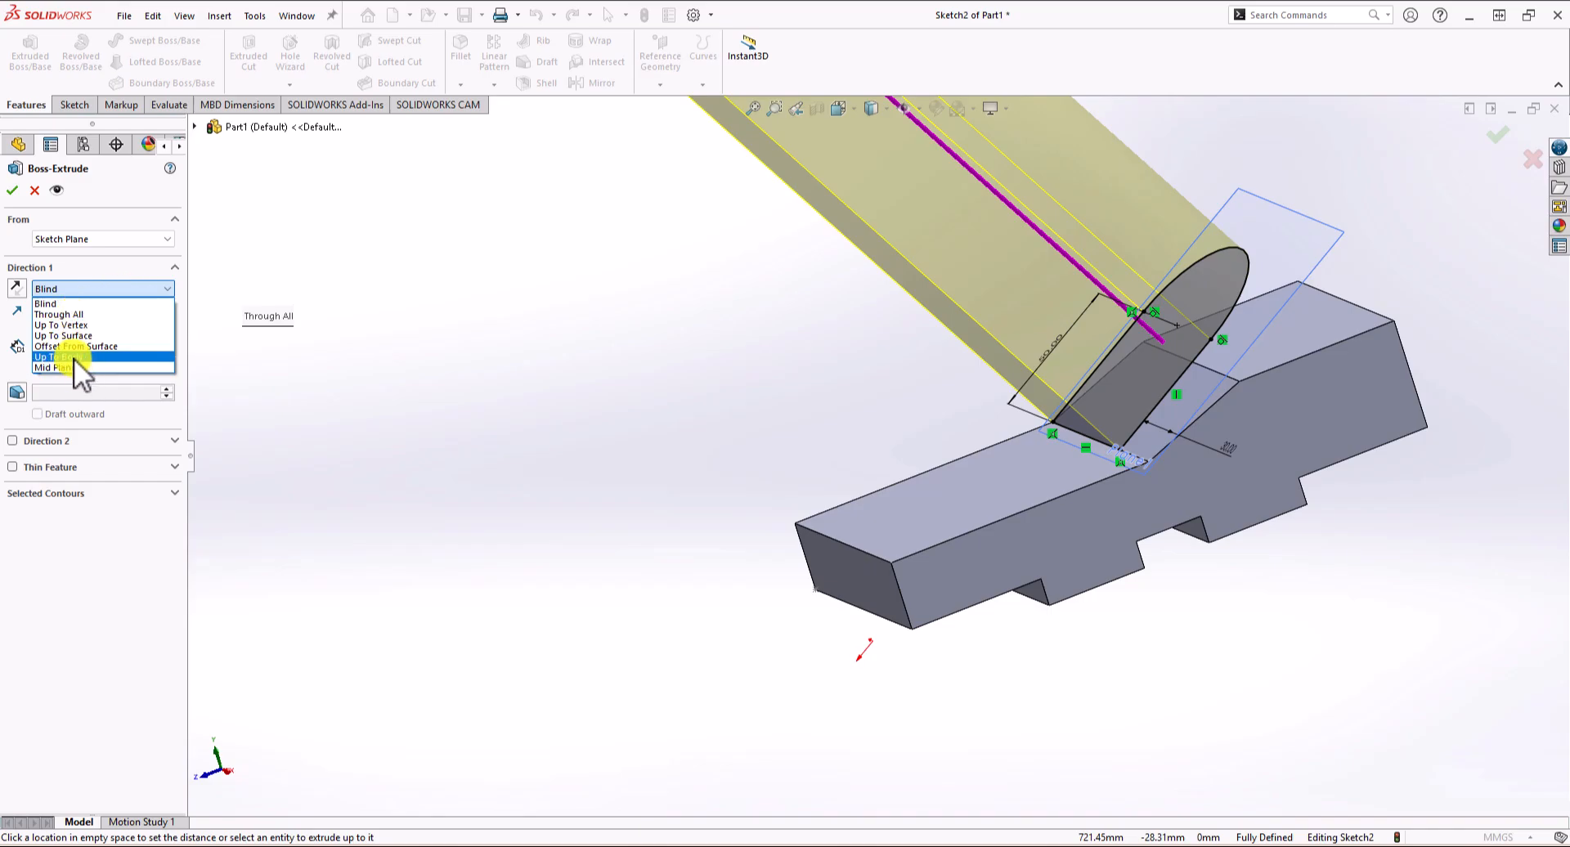
pyautogui.click(75, 358)
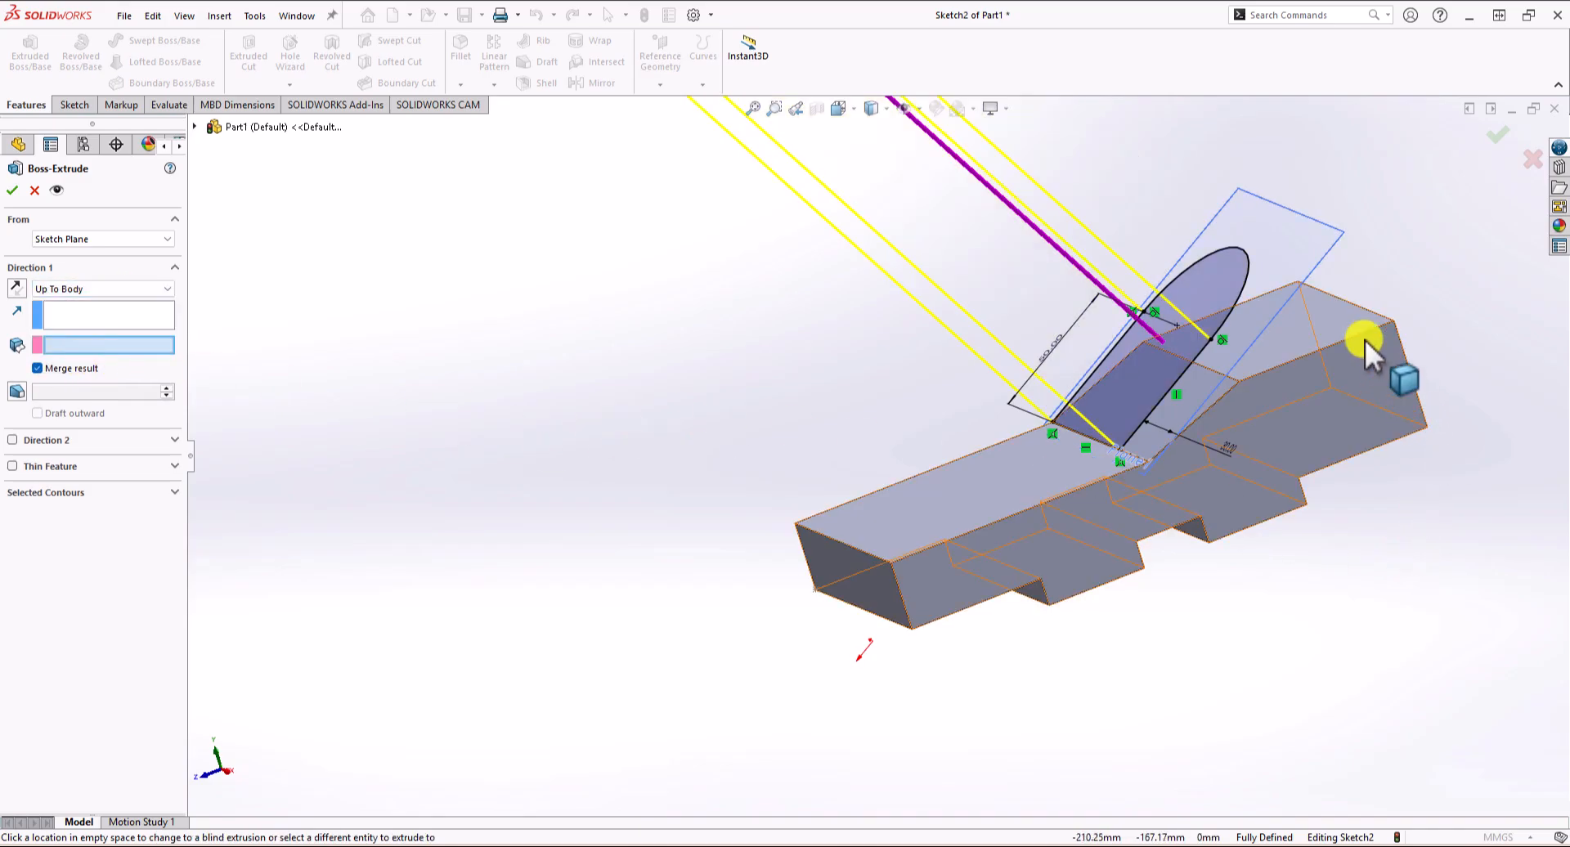
pyautogui.click(1304, 348)
pyautogui.moveTo(1387, 589); pyautogui.dragTo(1338, 307, button='middle')
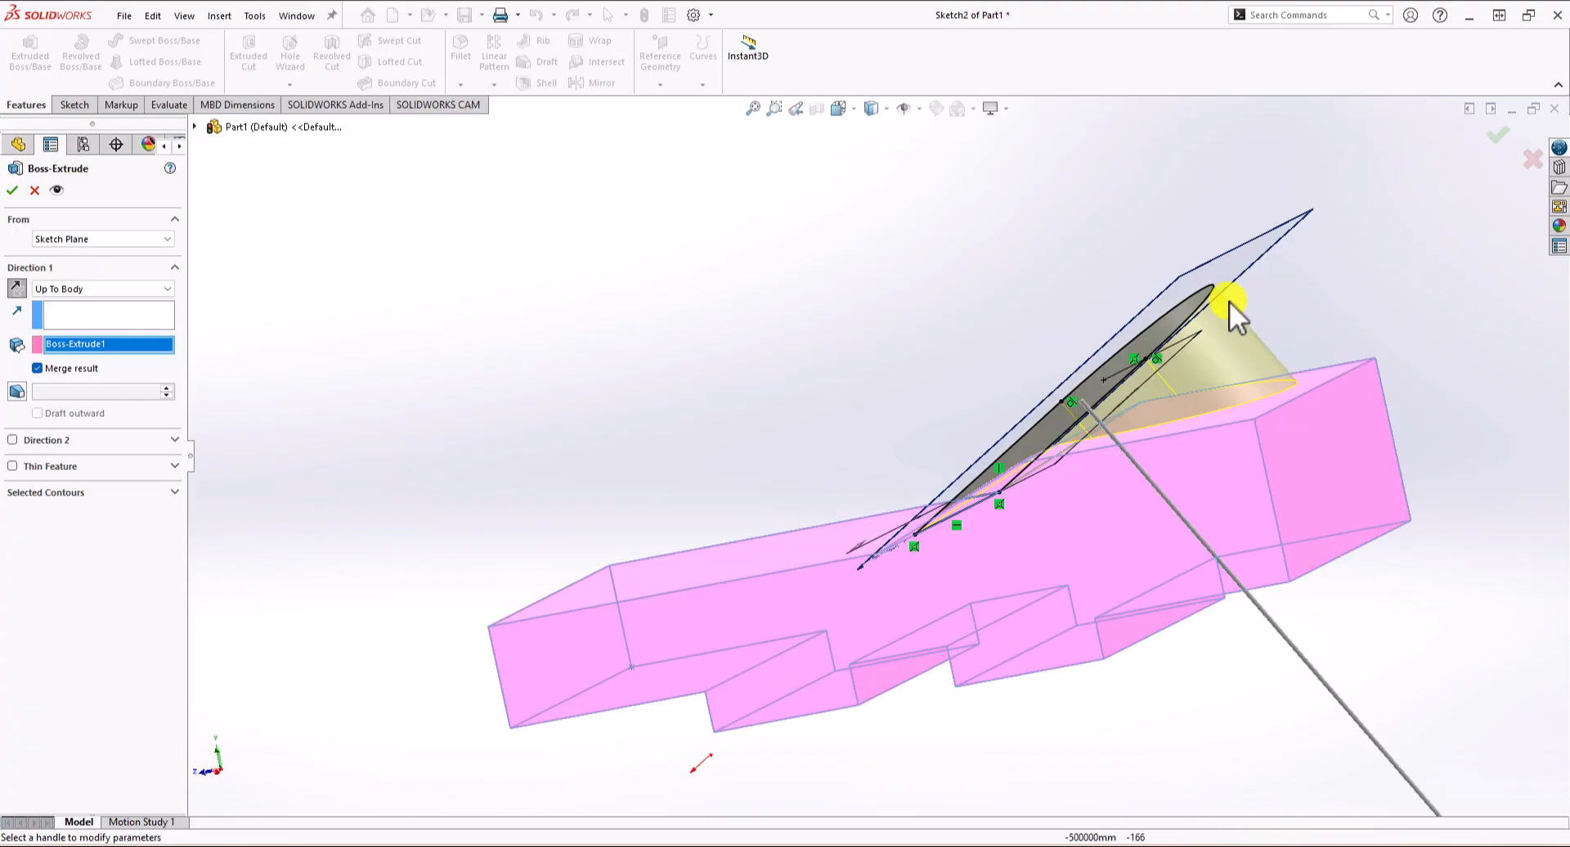
pyautogui.moveTo(1182, 315); pyautogui.dragTo(1238, 407, button='middle')
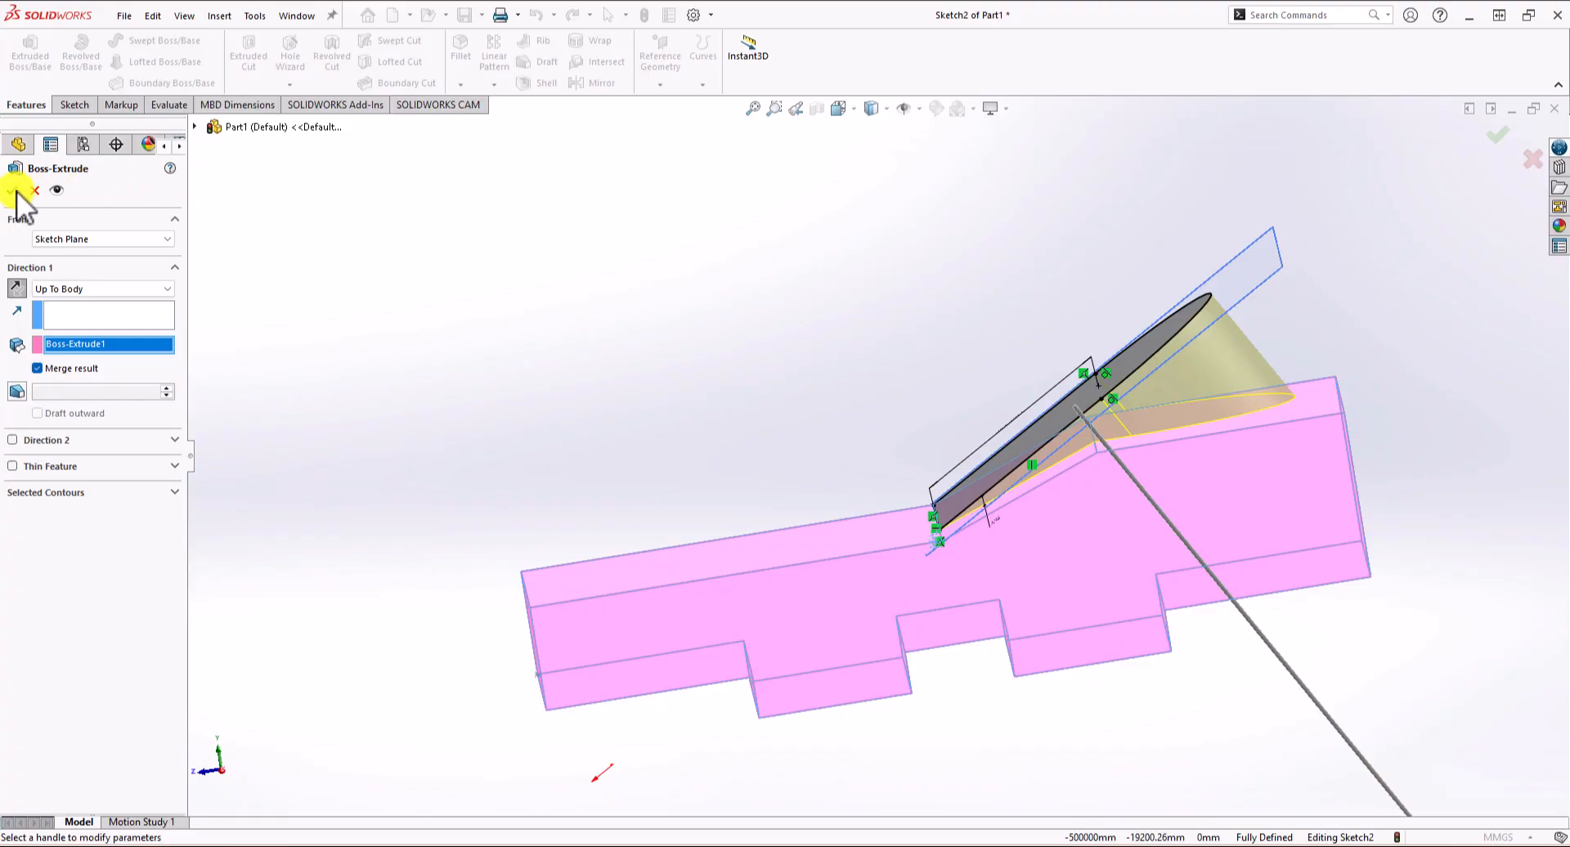
pyautogui.moveTo(631, 375); pyautogui.dragTo(634, 331, button='middle')
pyautogui.click(634, 332)
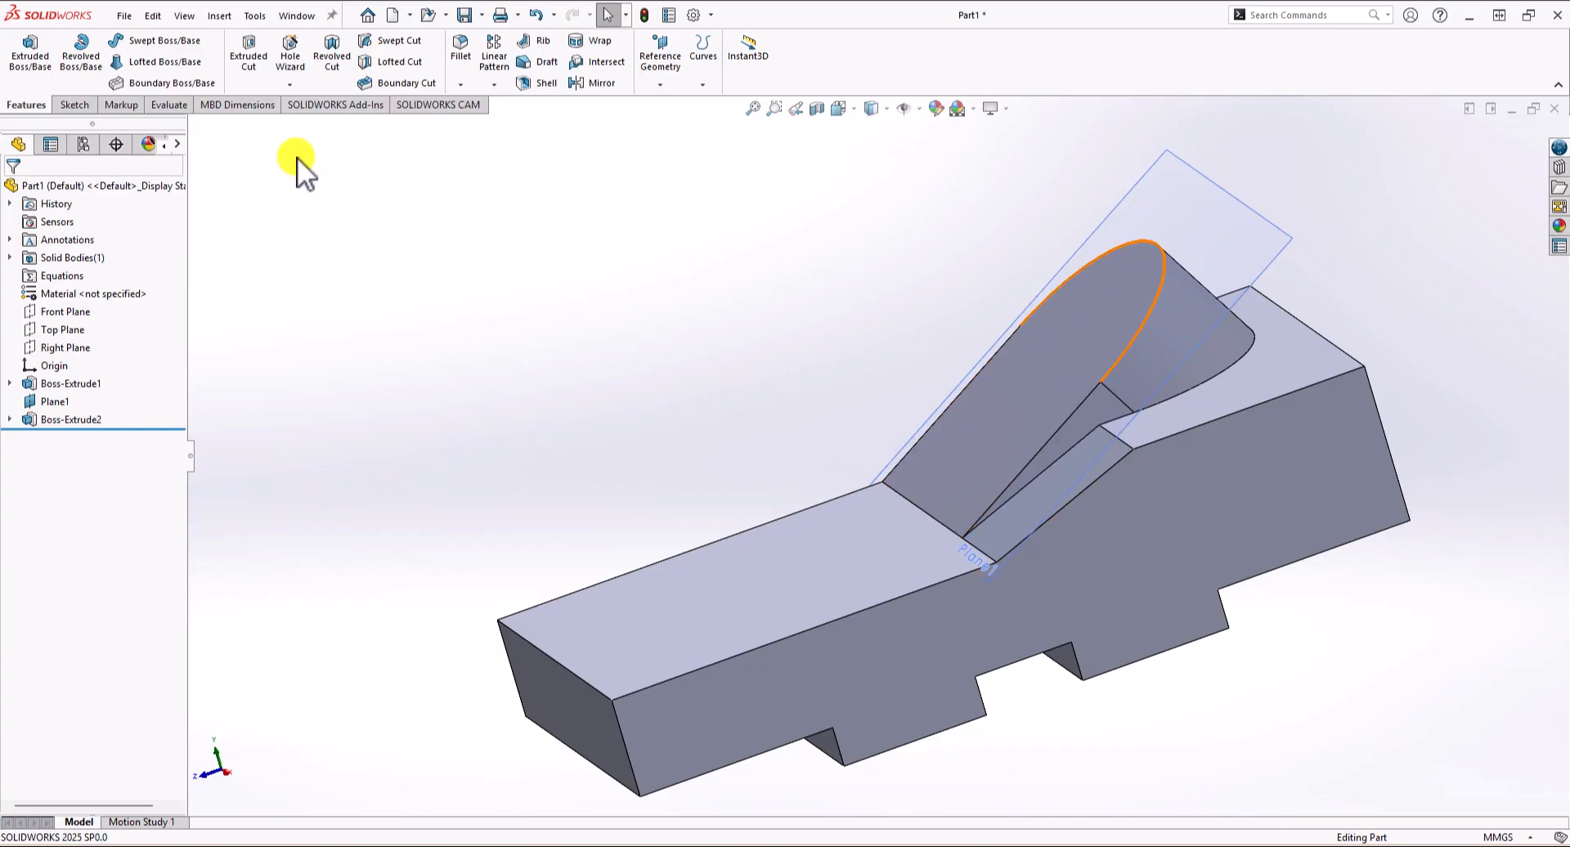
# Start a sketch on the boss's sloped face and draw a vertical centerline from the arc's top point to the base edge.
pyautogui.click(67, 104)
pyautogui.click(29, 65)
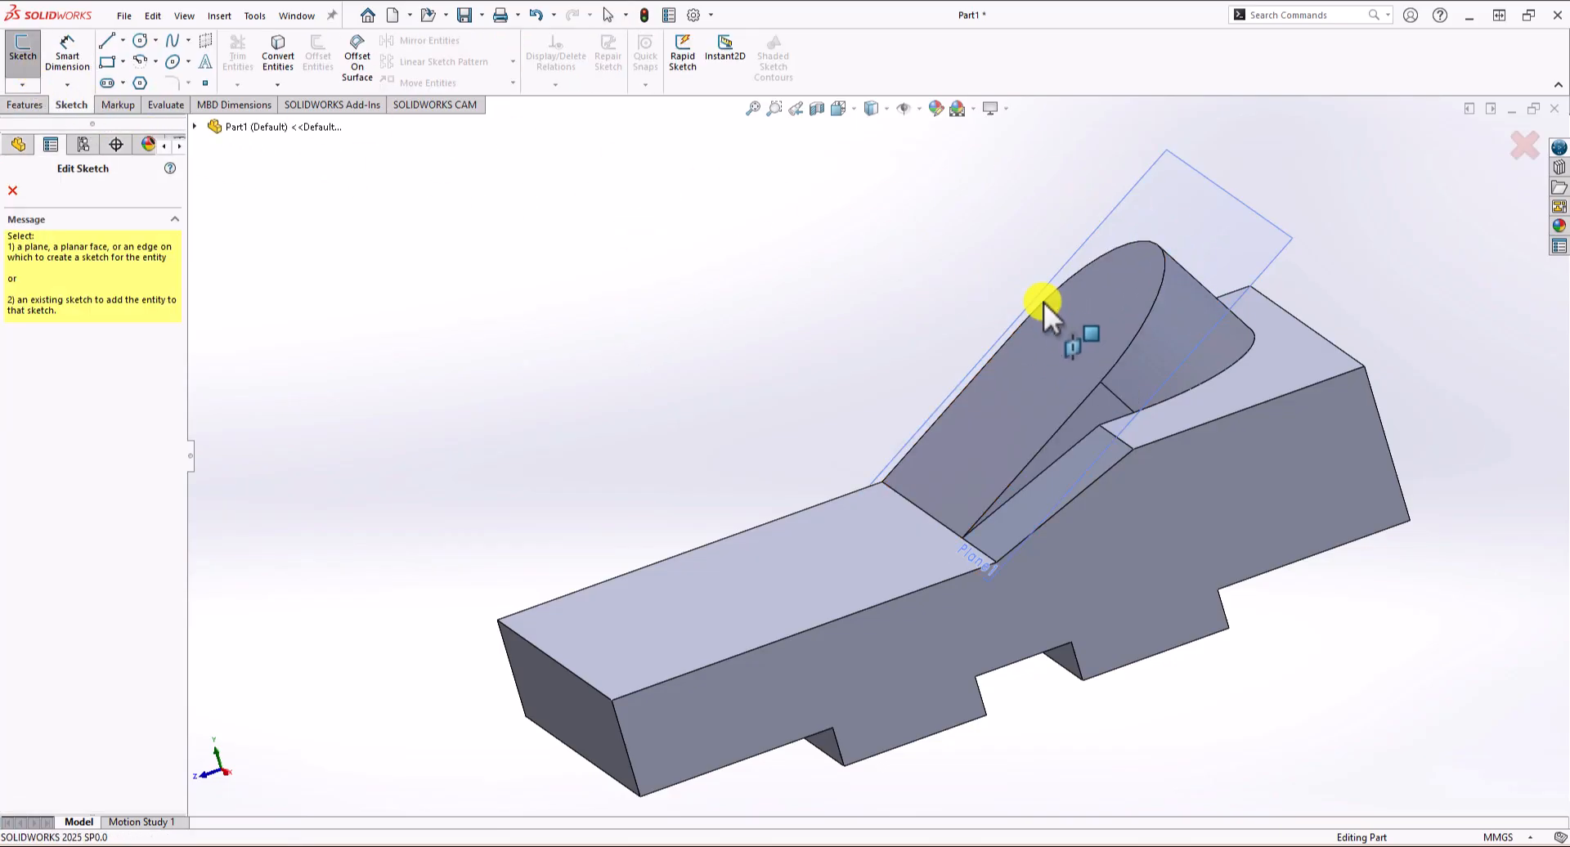
pyautogui.click(1062, 315)
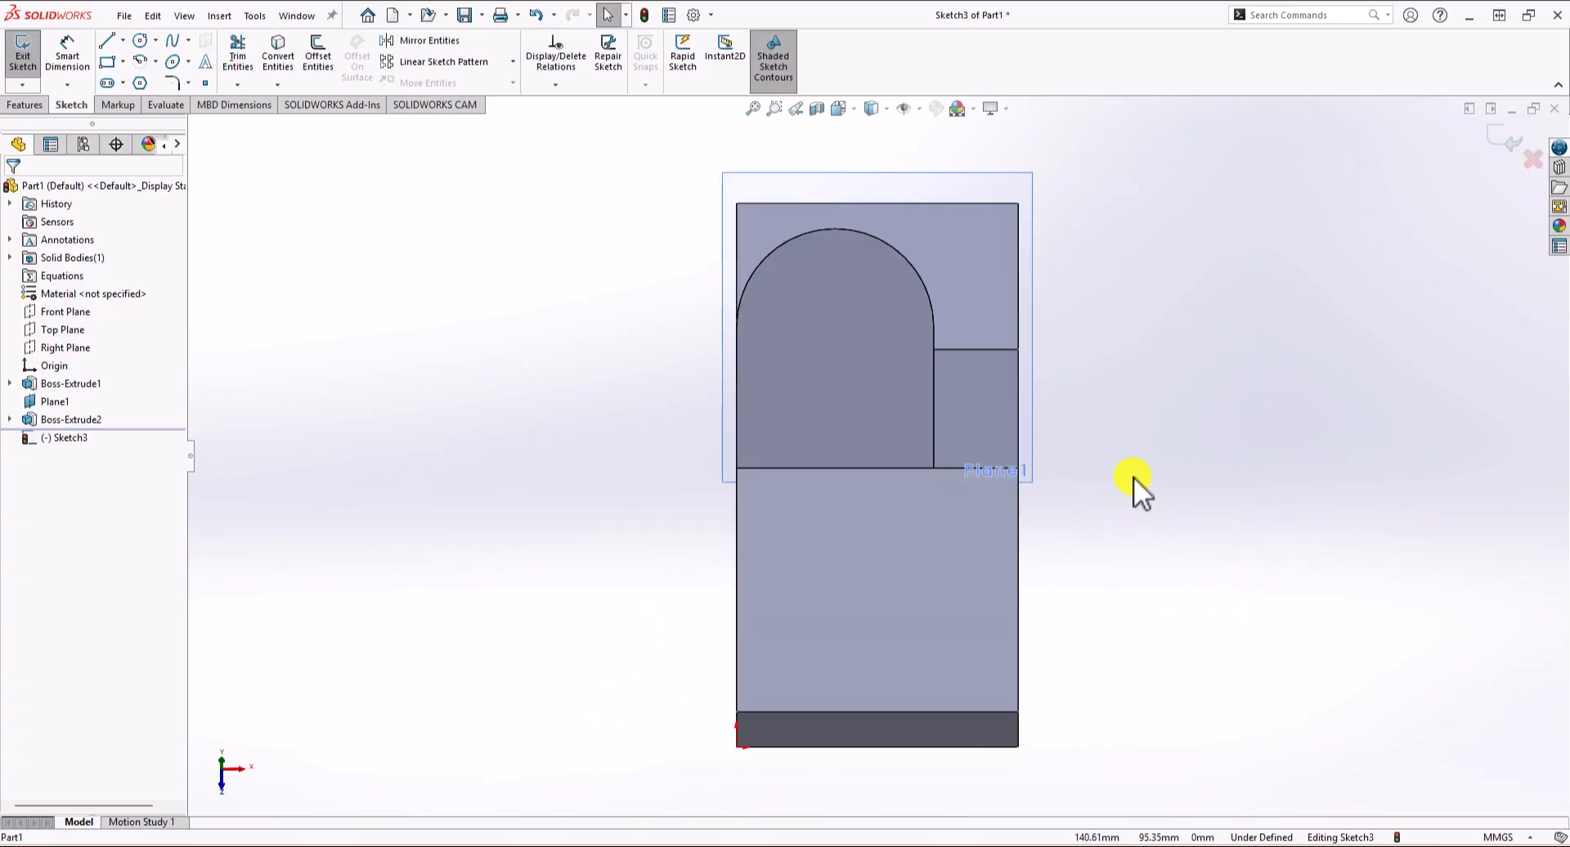
pyautogui.click(124, 41)
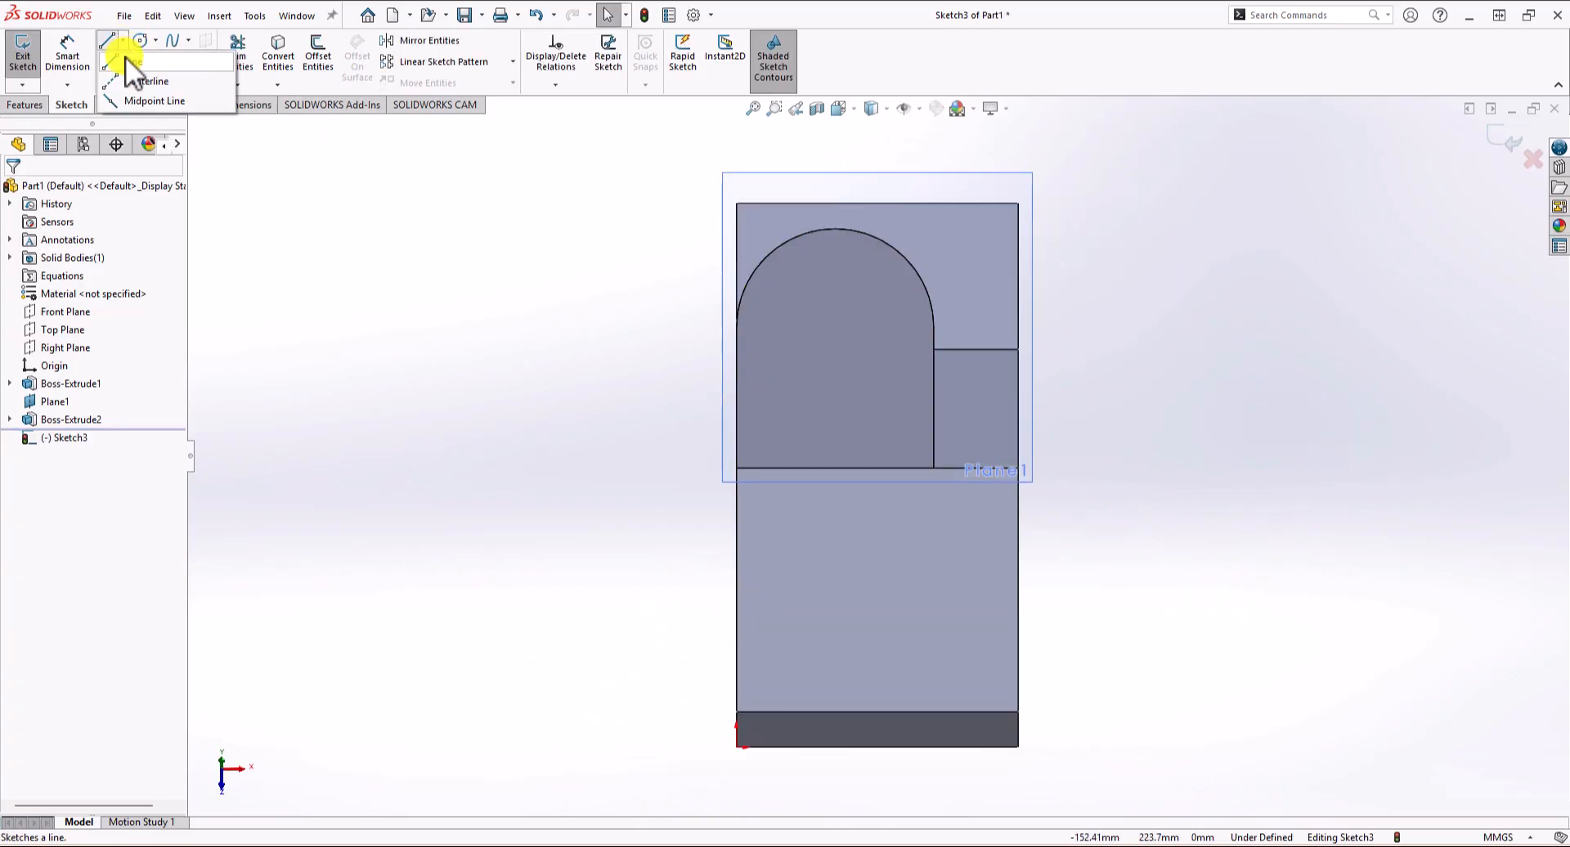
pyautogui.click(143, 78)
pyautogui.click(835, 229)
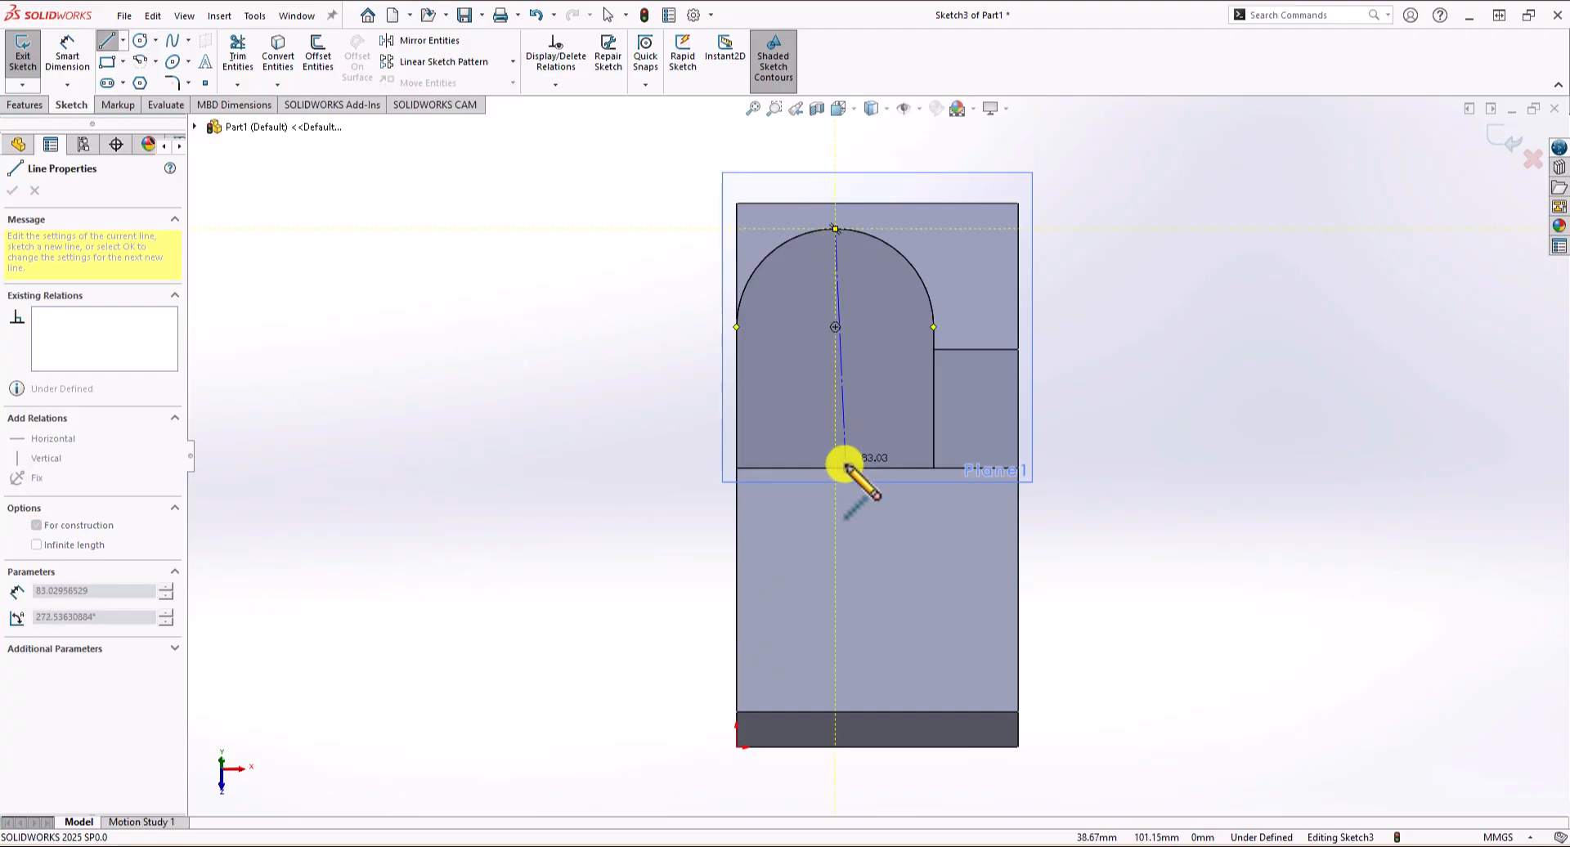
pyautogui.click(838, 468)
pyautogui.press('Escape')
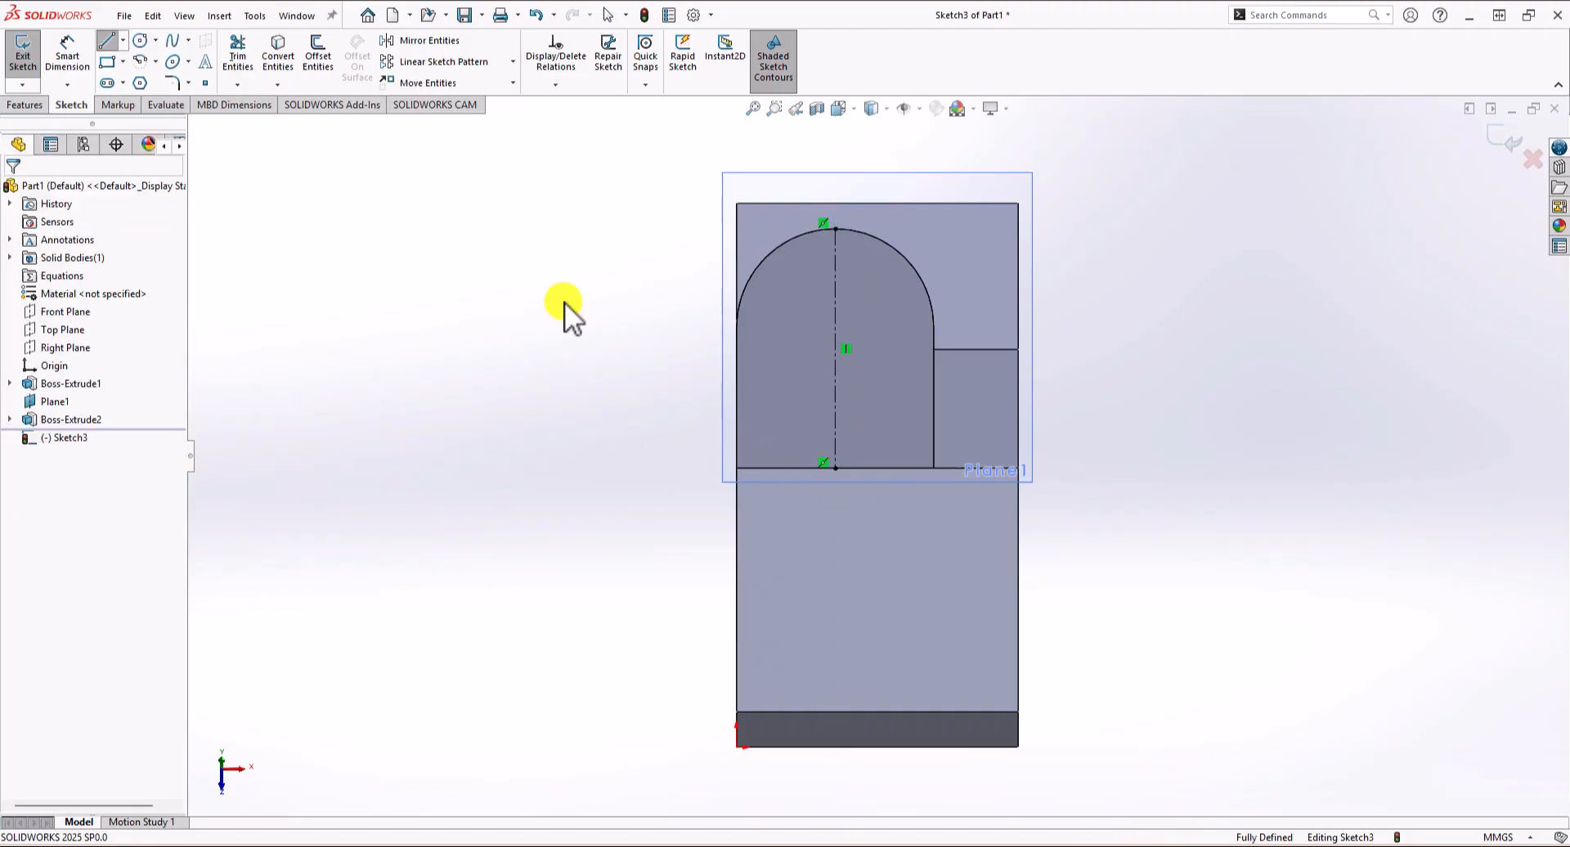
# Draw a horizontal centerline across the boss face between the two end points of its arc.
pyautogui.press('Return')
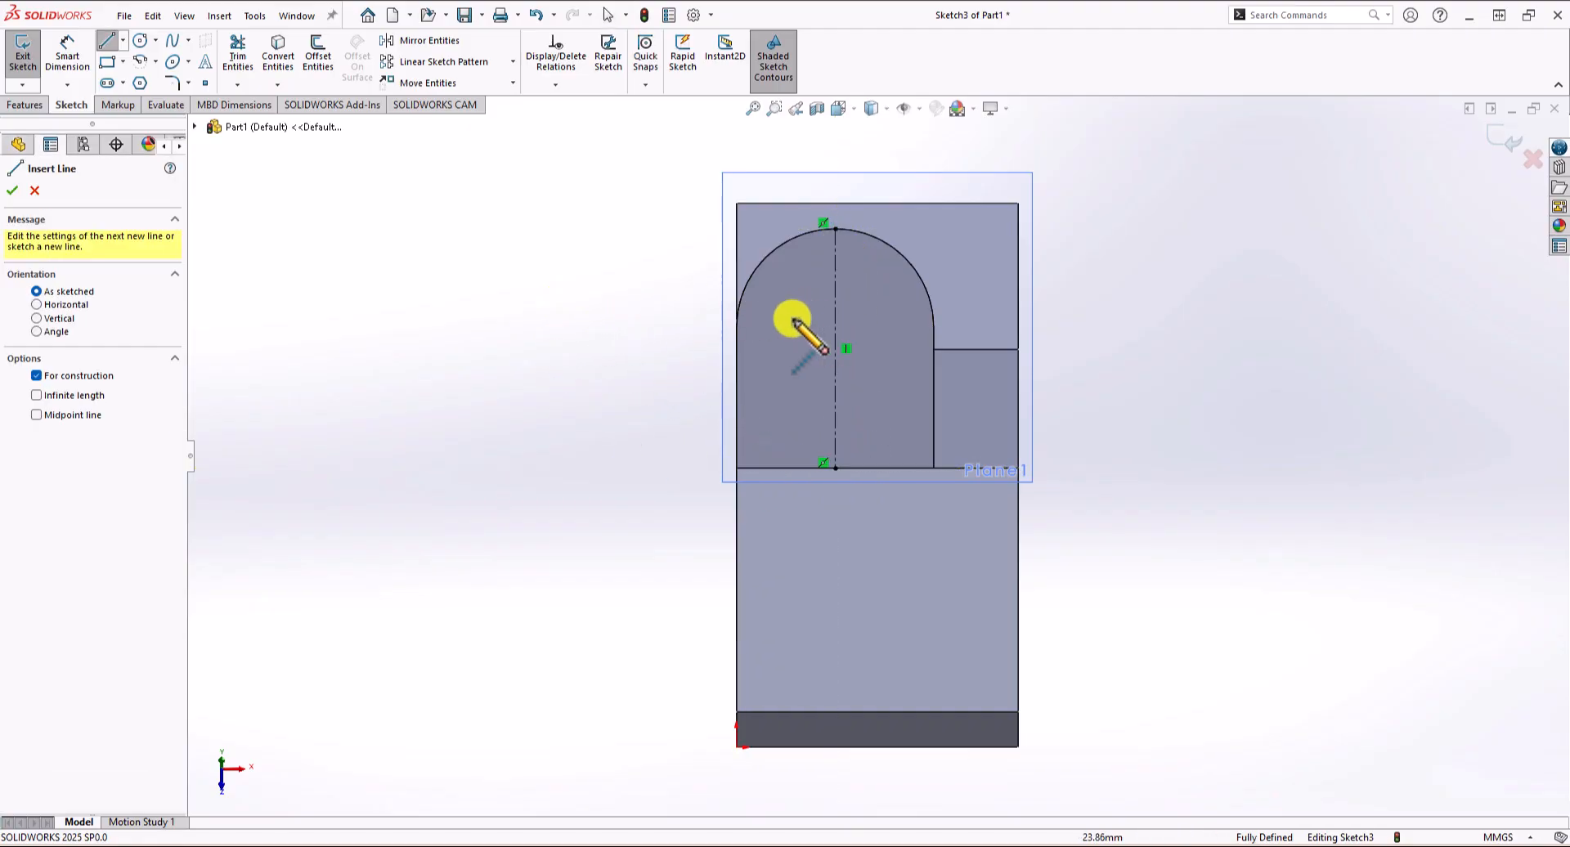
pyautogui.click(739, 327)
pyautogui.click(933, 327)
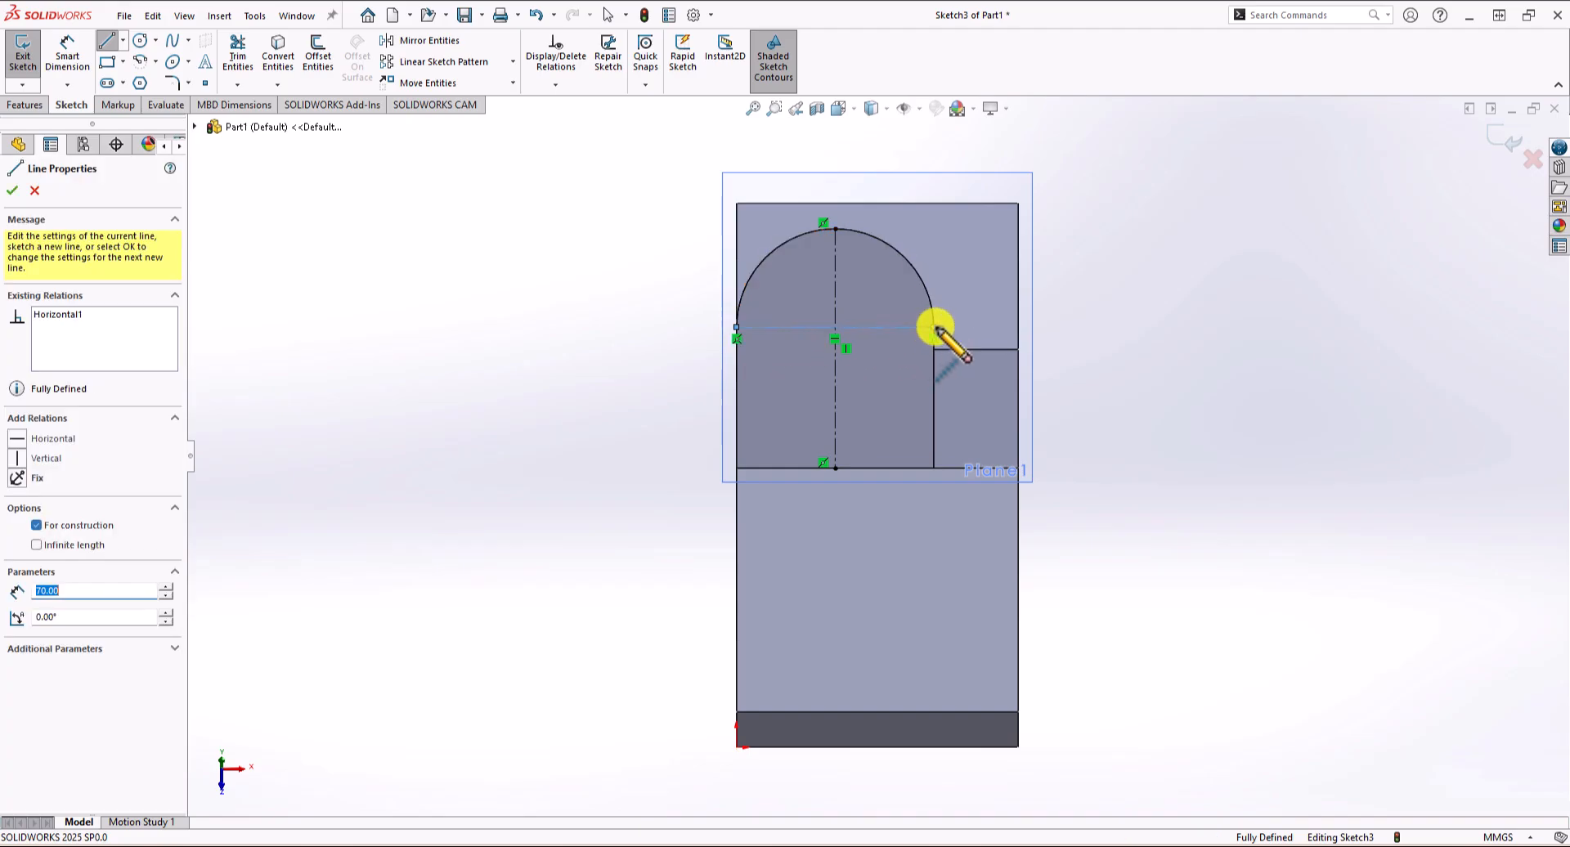
pyautogui.press('Escape')
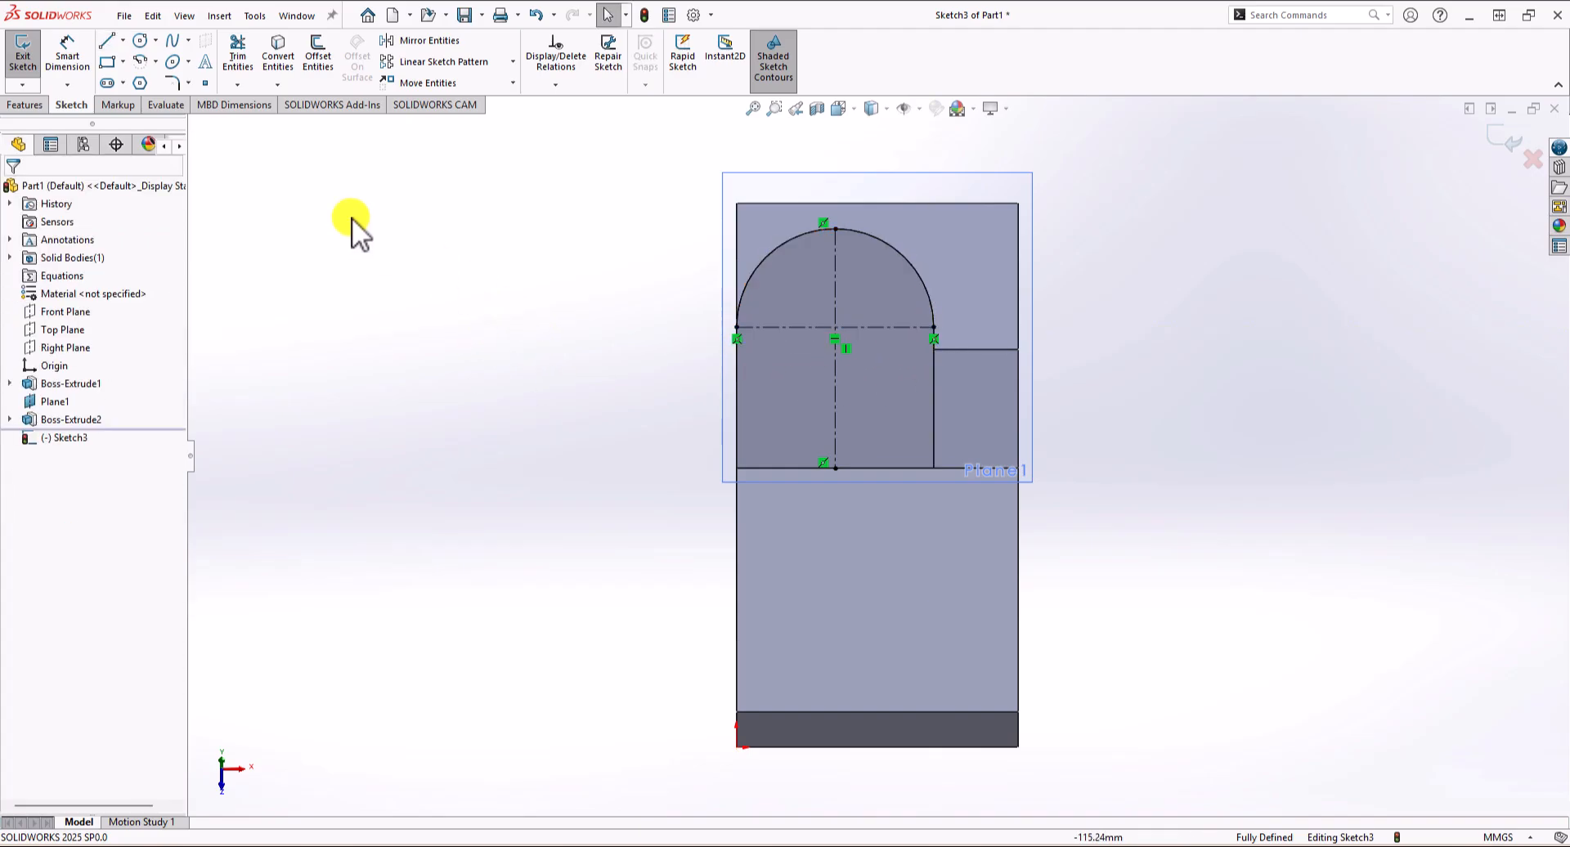
# Sketch a vertical corner rectangle about 15 mm wide and 87 mm tall around the vertical centerline, starting on the base edge.
pyautogui.click(108, 62)
pyautogui.scroll(-2, 602, 322)
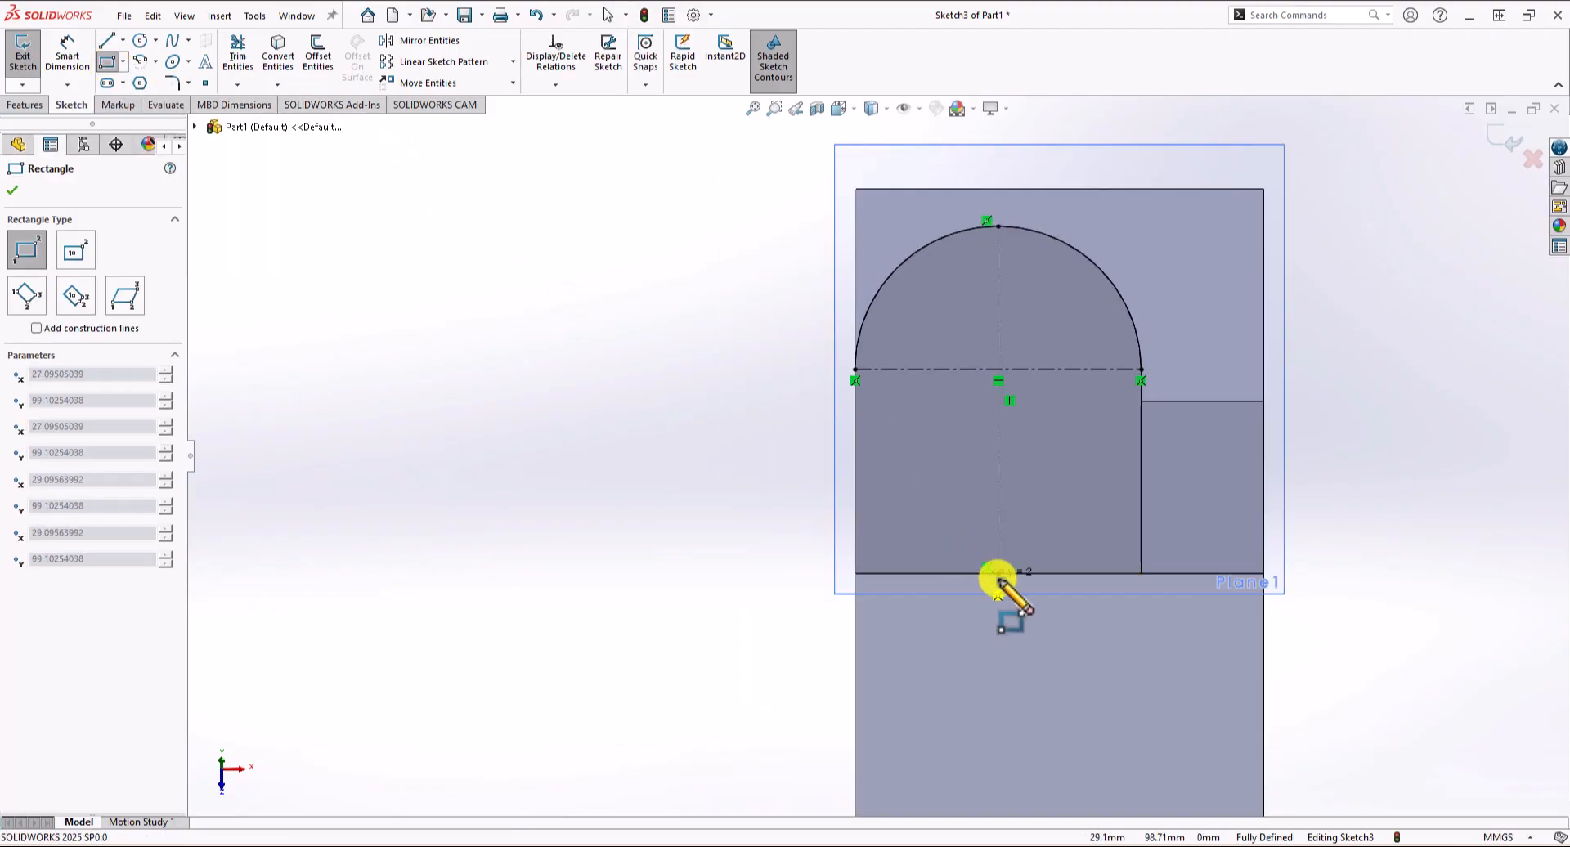
pyautogui.click(968, 572)
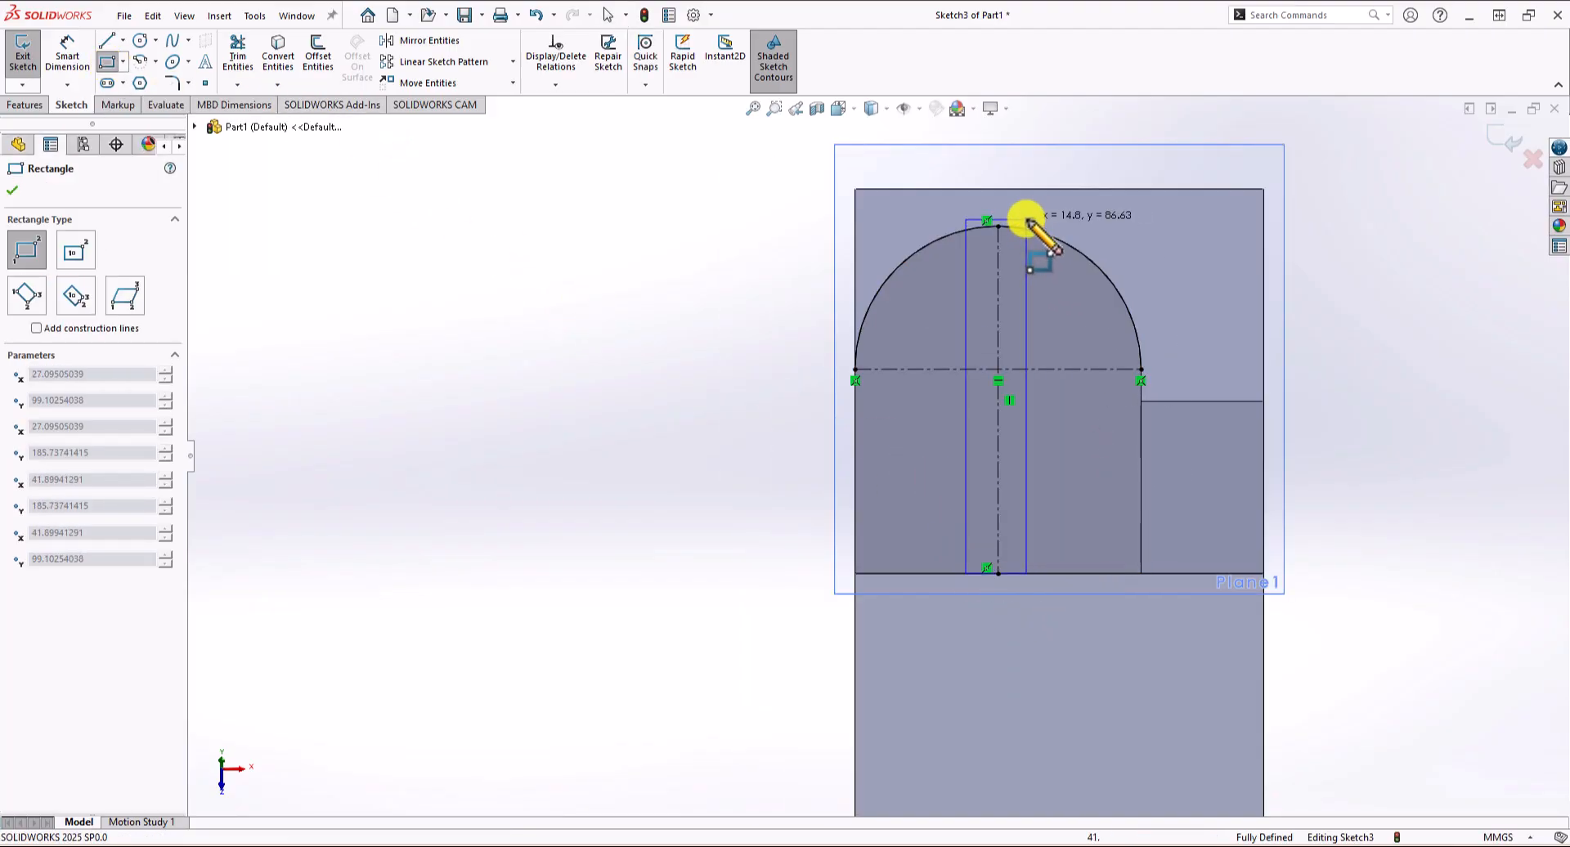
pyautogui.click(1027, 220)
pyautogui.press('Escape')
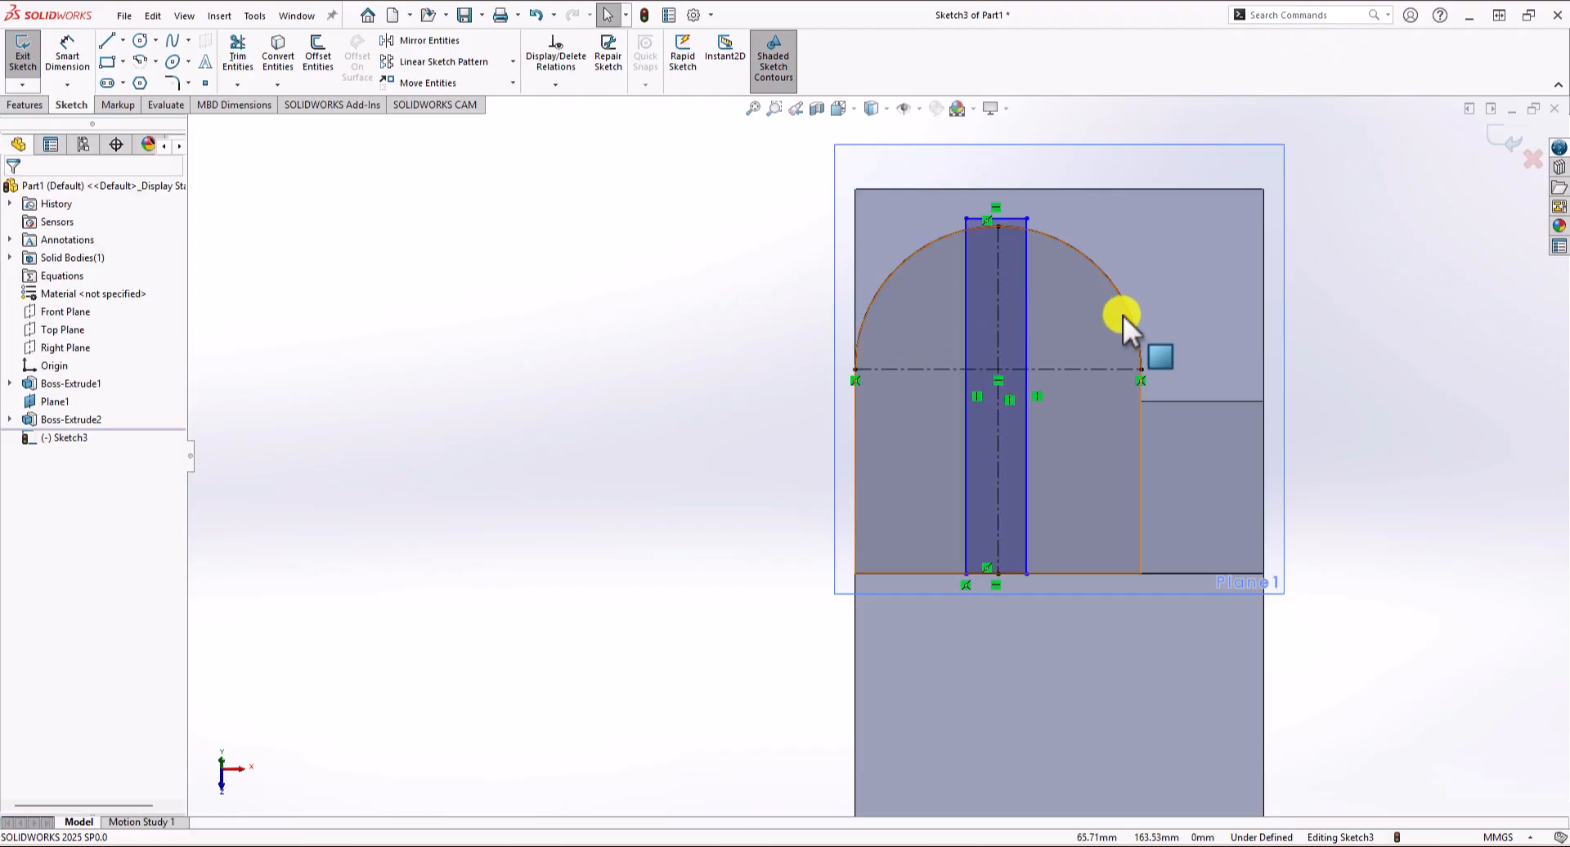
# Make the rectangle's two long vertical sides symmetric about the vertical centerline.
pyautogui.scroll(-2, 1122, 315)
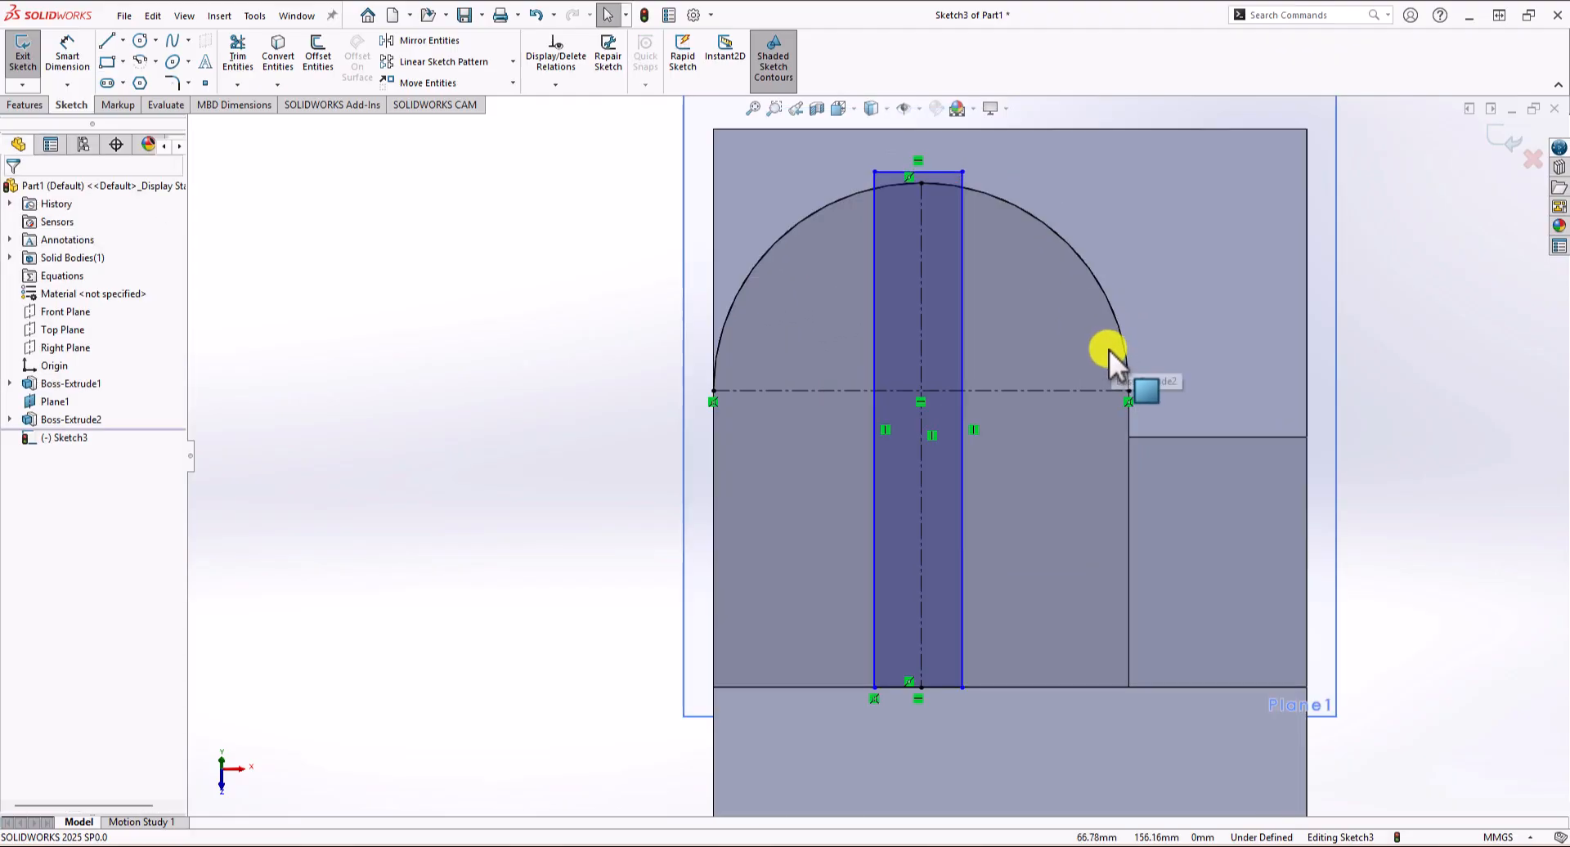
pyautogui.click(875, 257)
pyautogui.keyDown('ctrl'); pyautogui.click(920, 257); pyautogui.keyUp('ctrl')
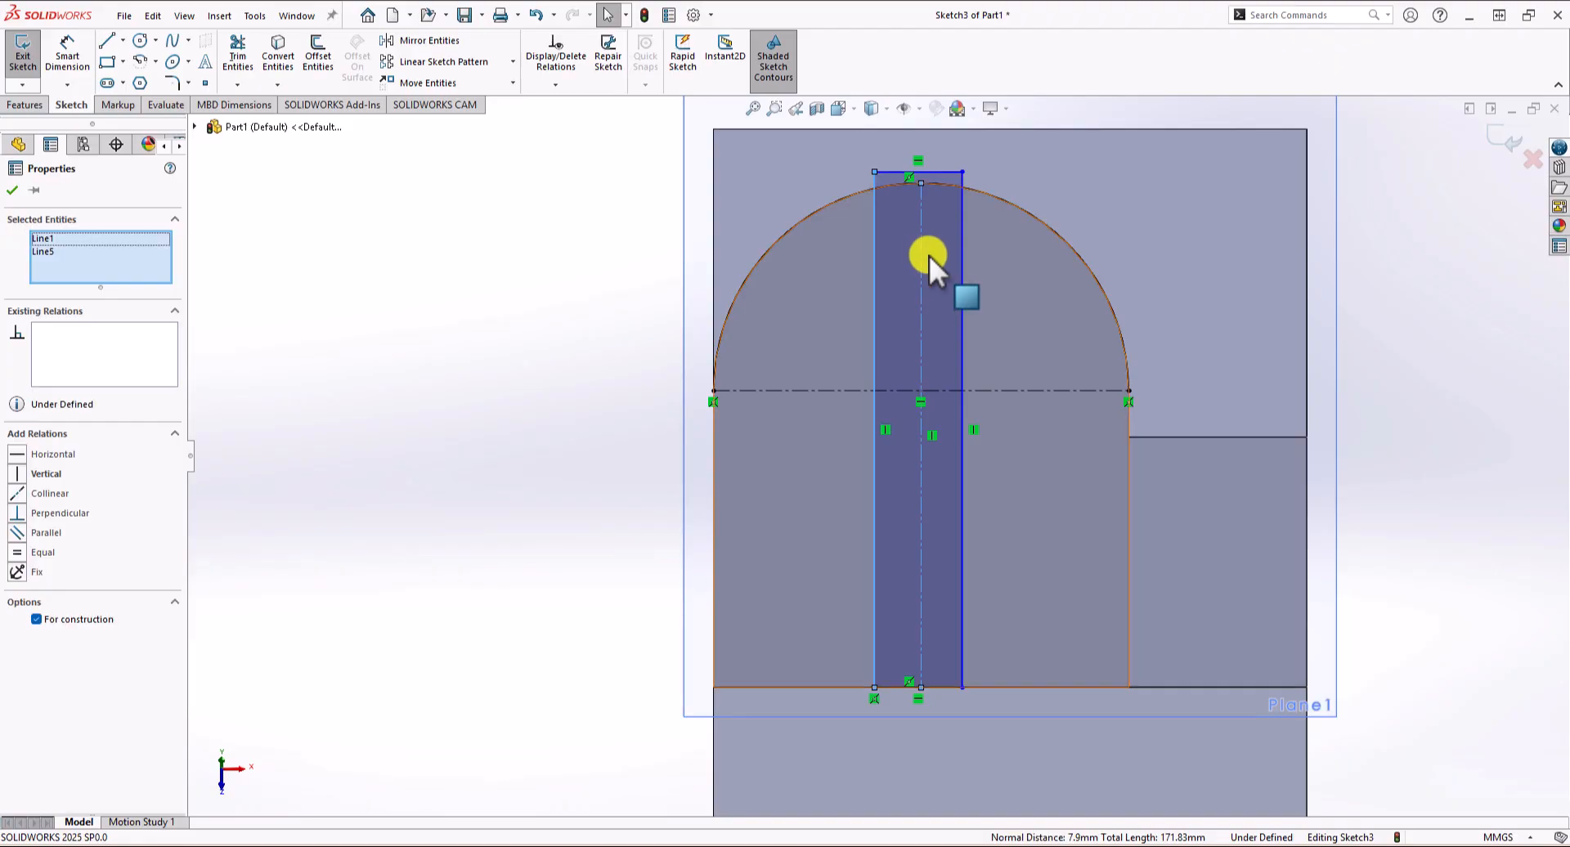
pyautogui.keyDown('ctrl'); pyautogui.click(961, 253); pyautogui.keyUp('ctrl')
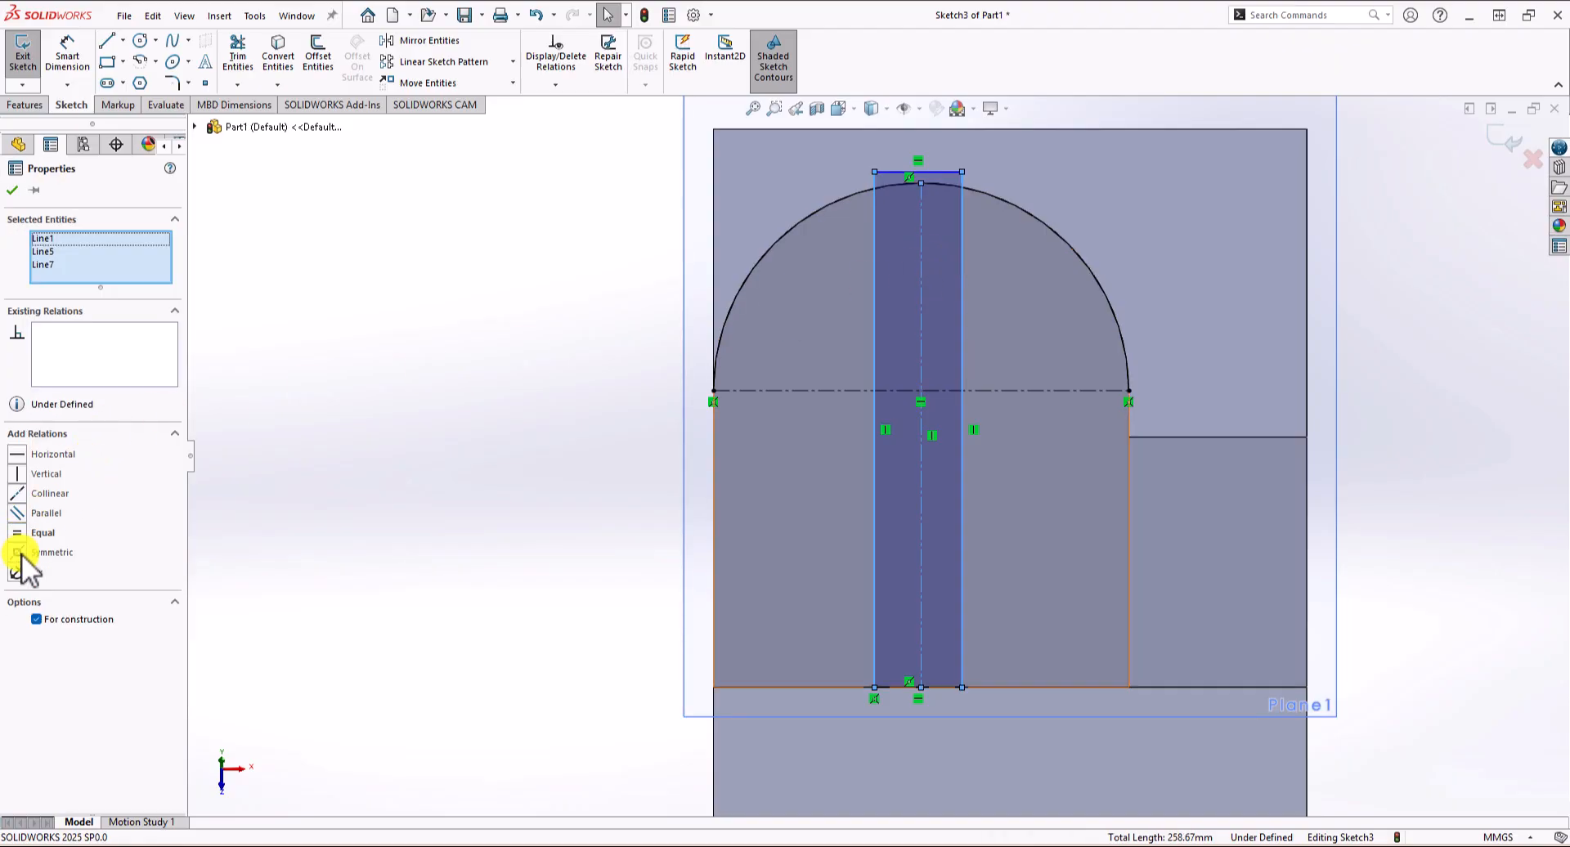
pyautogui.click(18, 553)
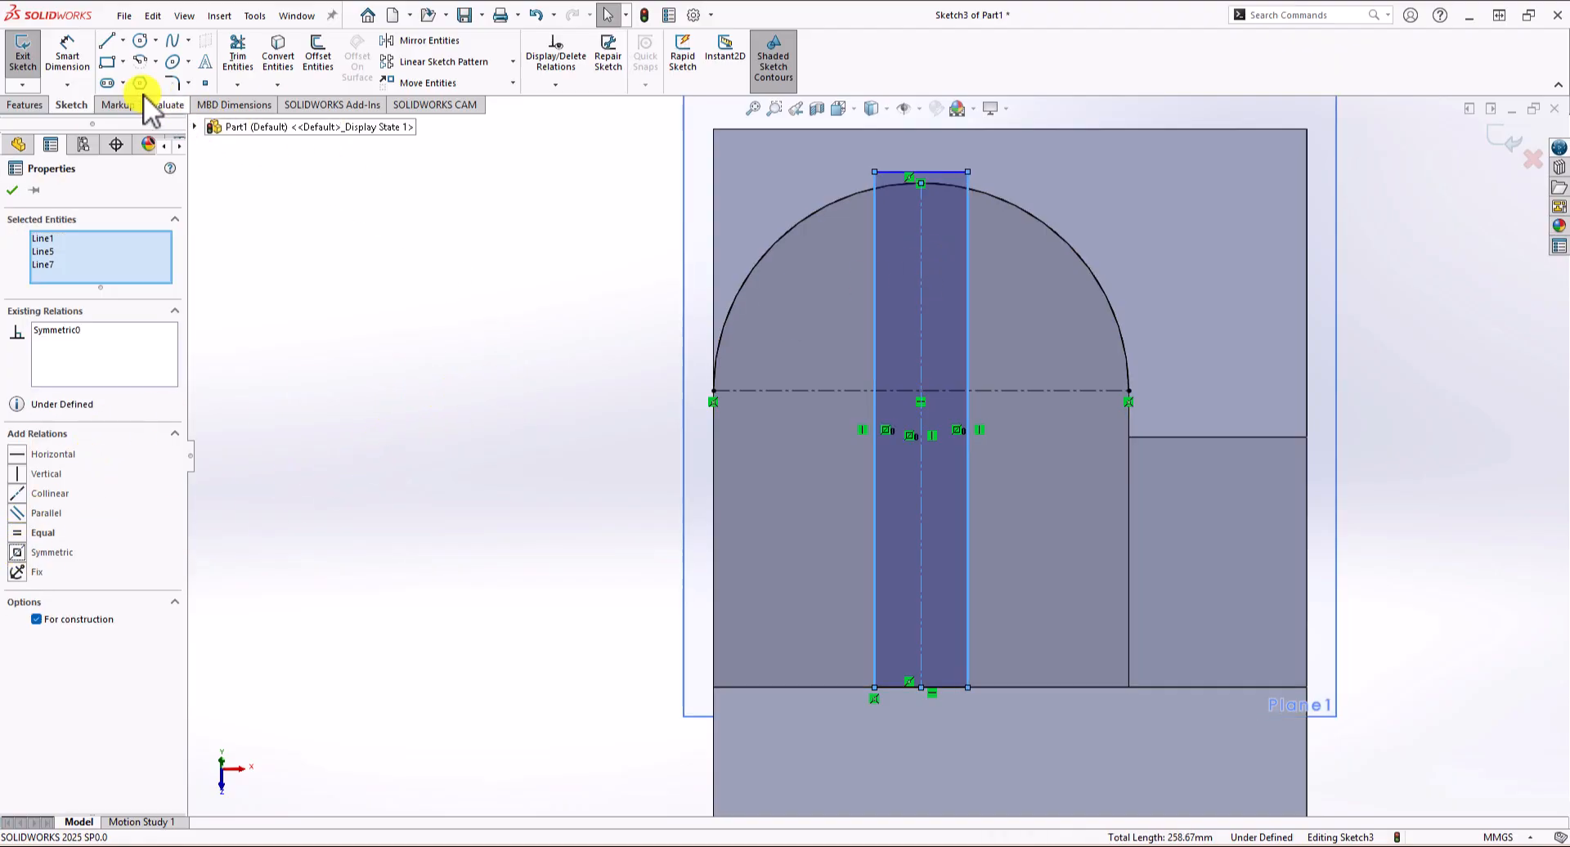
# Dimension the vertical rectangle's width as 10 mm.
pyautogui.click(67, 53)
pyautogui.click(924, 174)
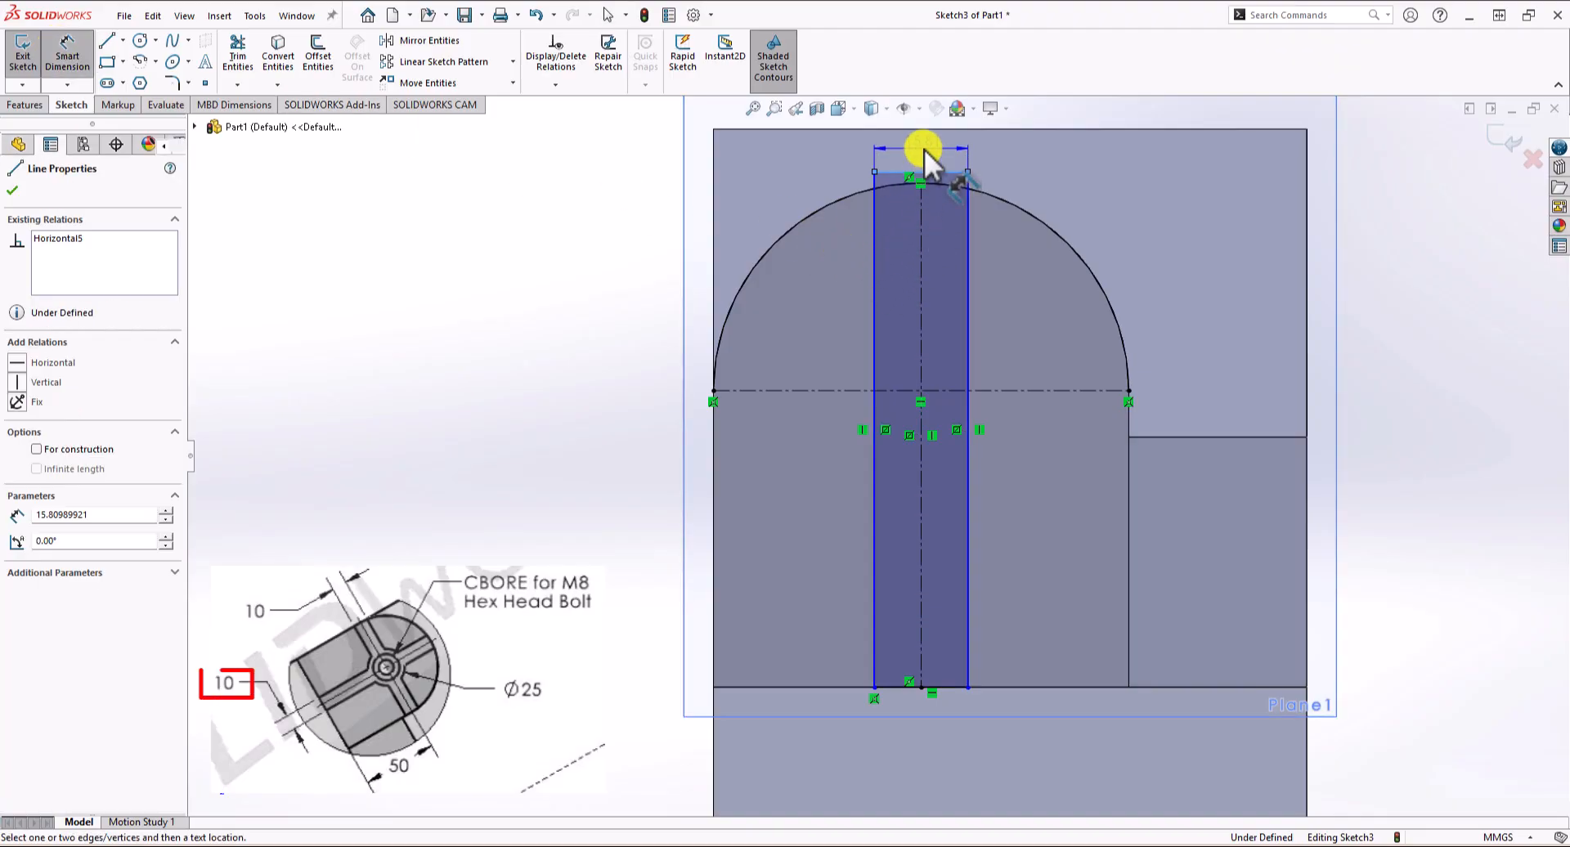
pyautogui.click(924, 148)
pyautogui.write('10')
pyautogui.press('Return')
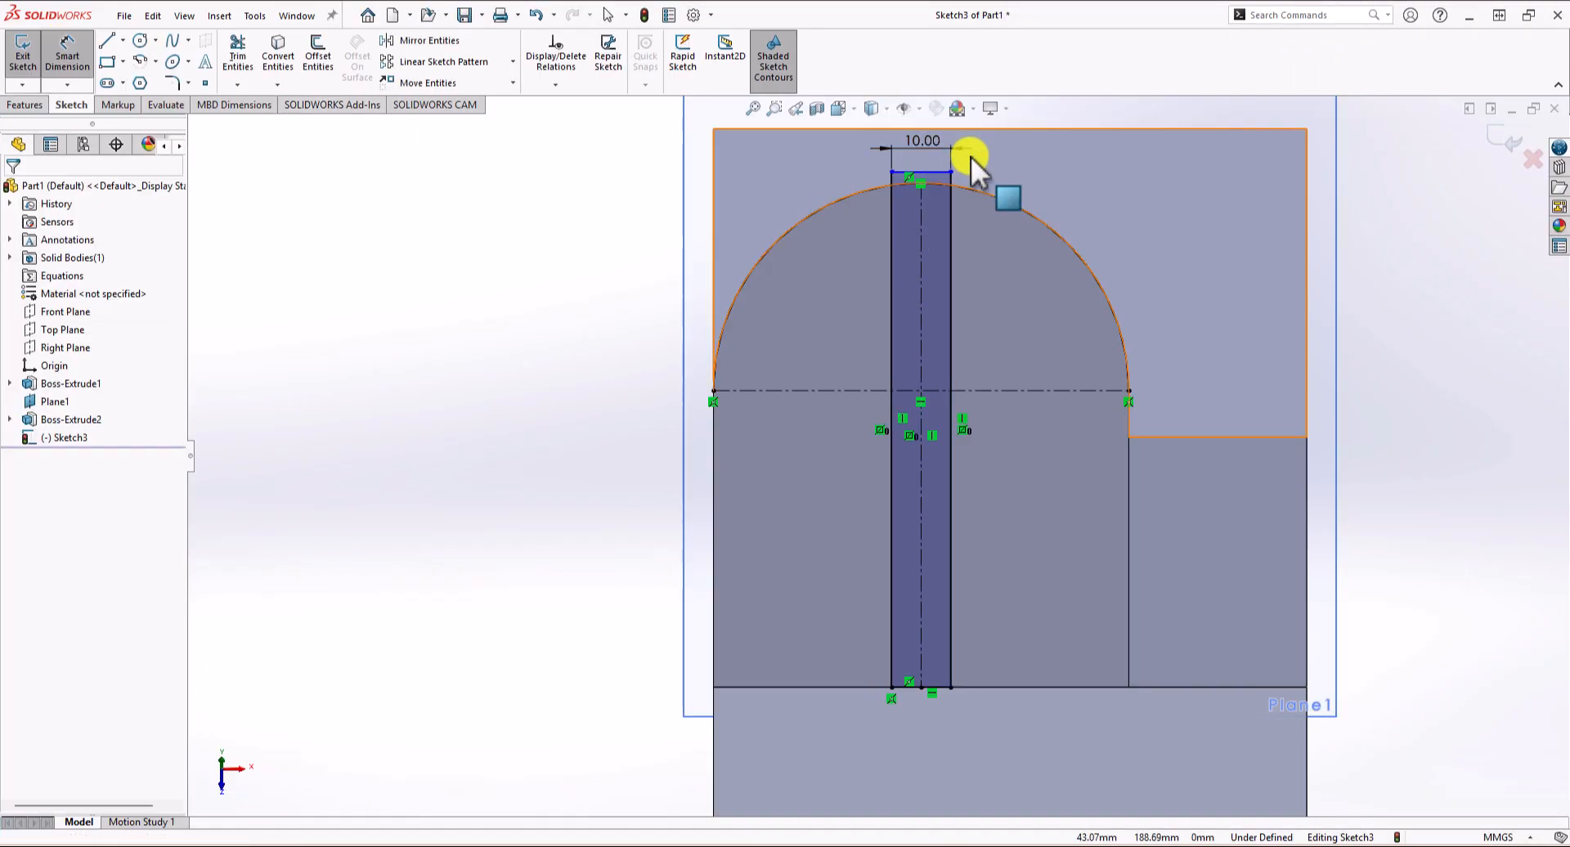
pyautogui.scroll(-2, 970, 155)
pyautogui.press('Escape')
# Make the vertical rectangle's upper short side tangent to the boss's arc edge.
pyautogui.click(911, 209)
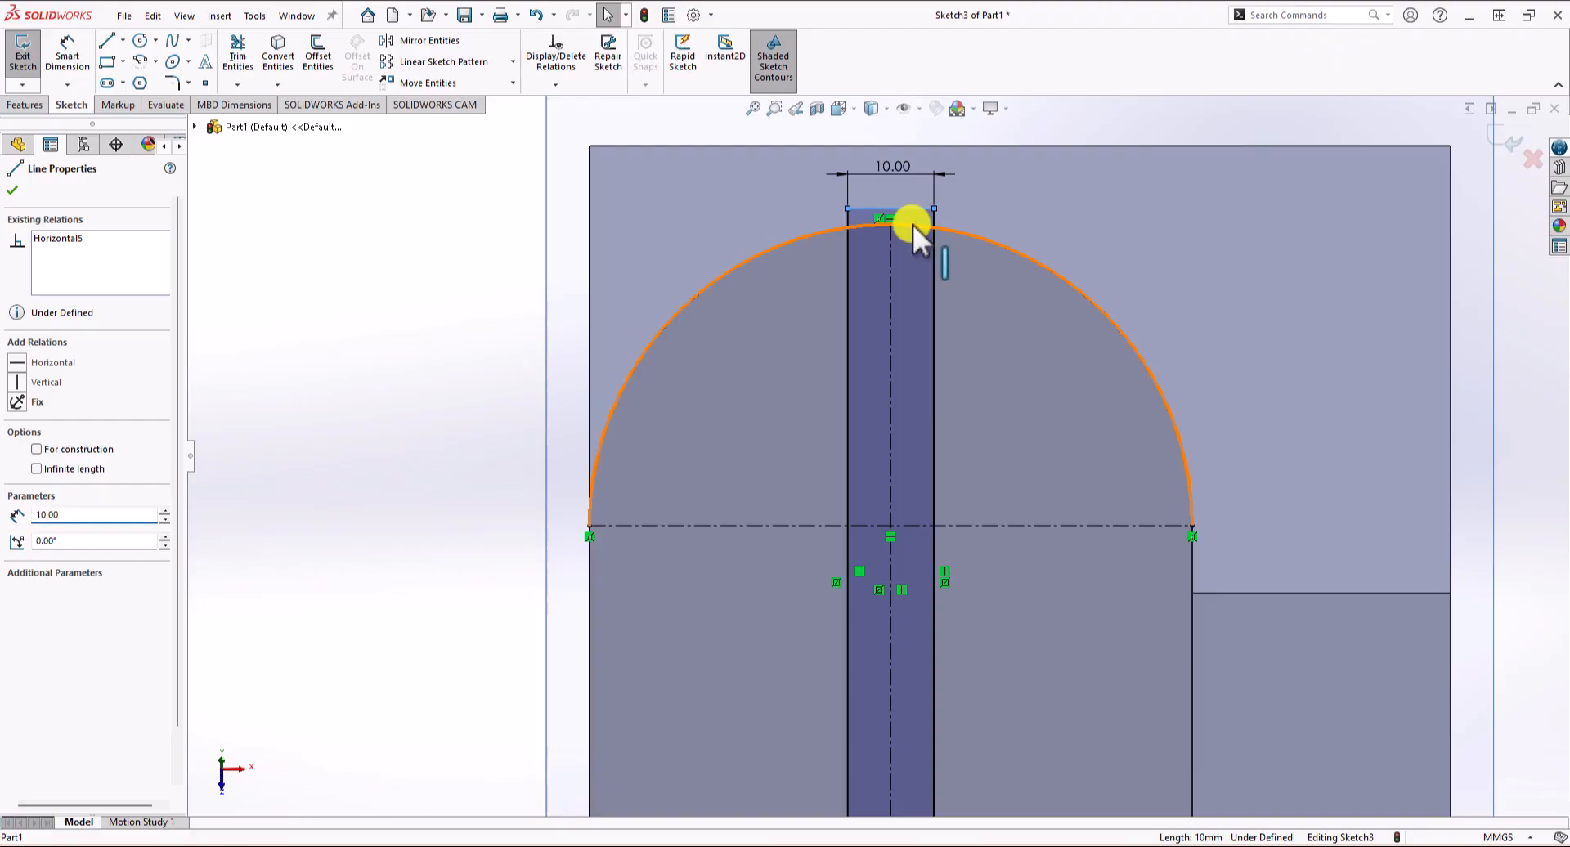
pyautogui.keyDown('ctrl'); pyautogui.click(911, 223); pyautogui.keyUp('ctrl')
pyautogui.click(16, 456)
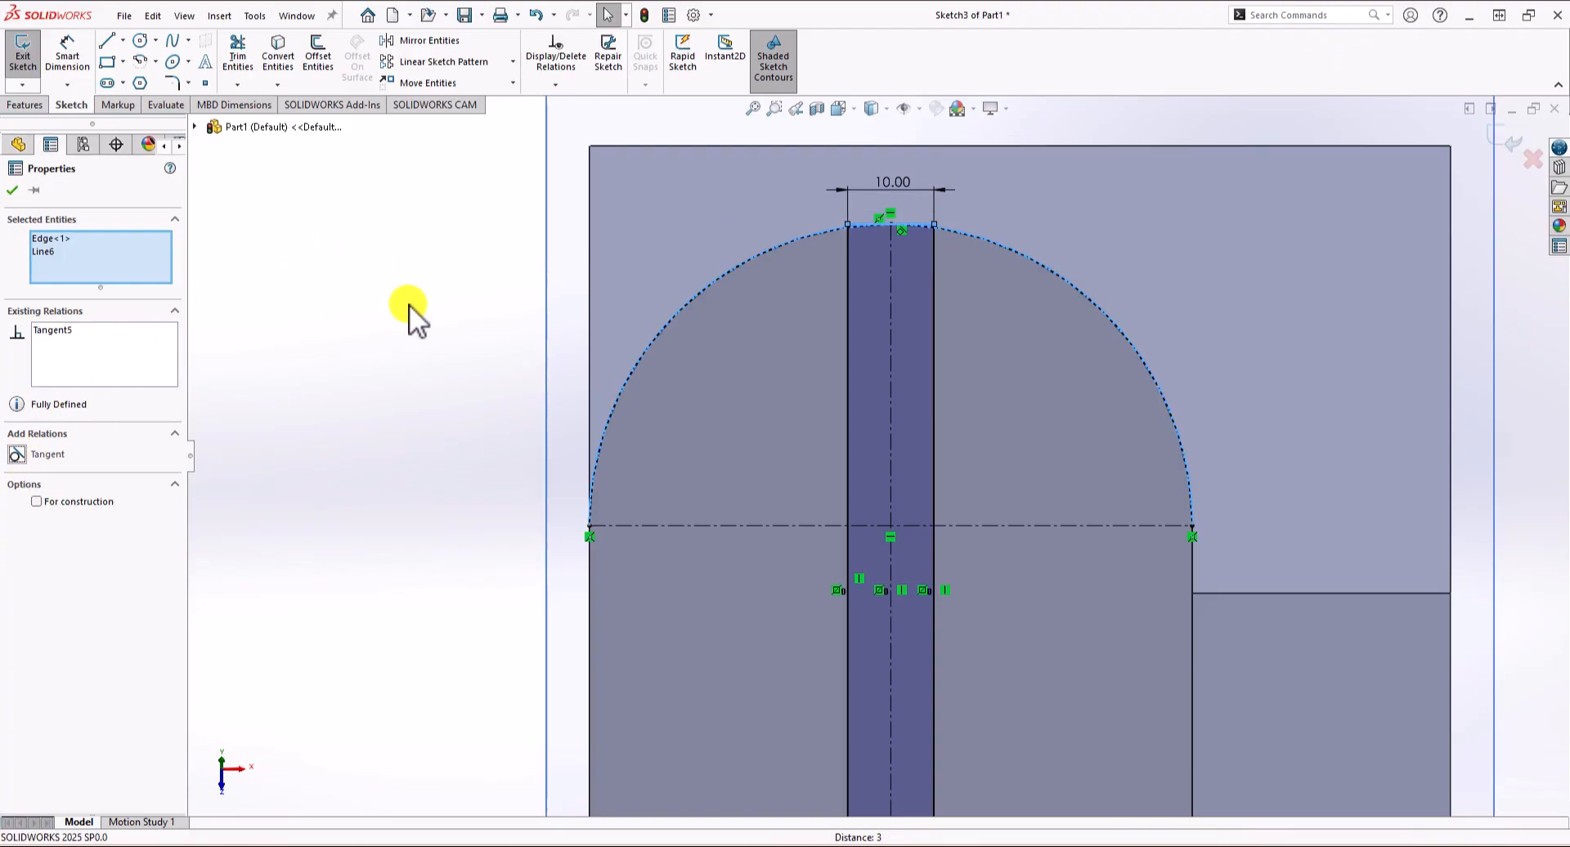
pyautogui.click(400, 345)
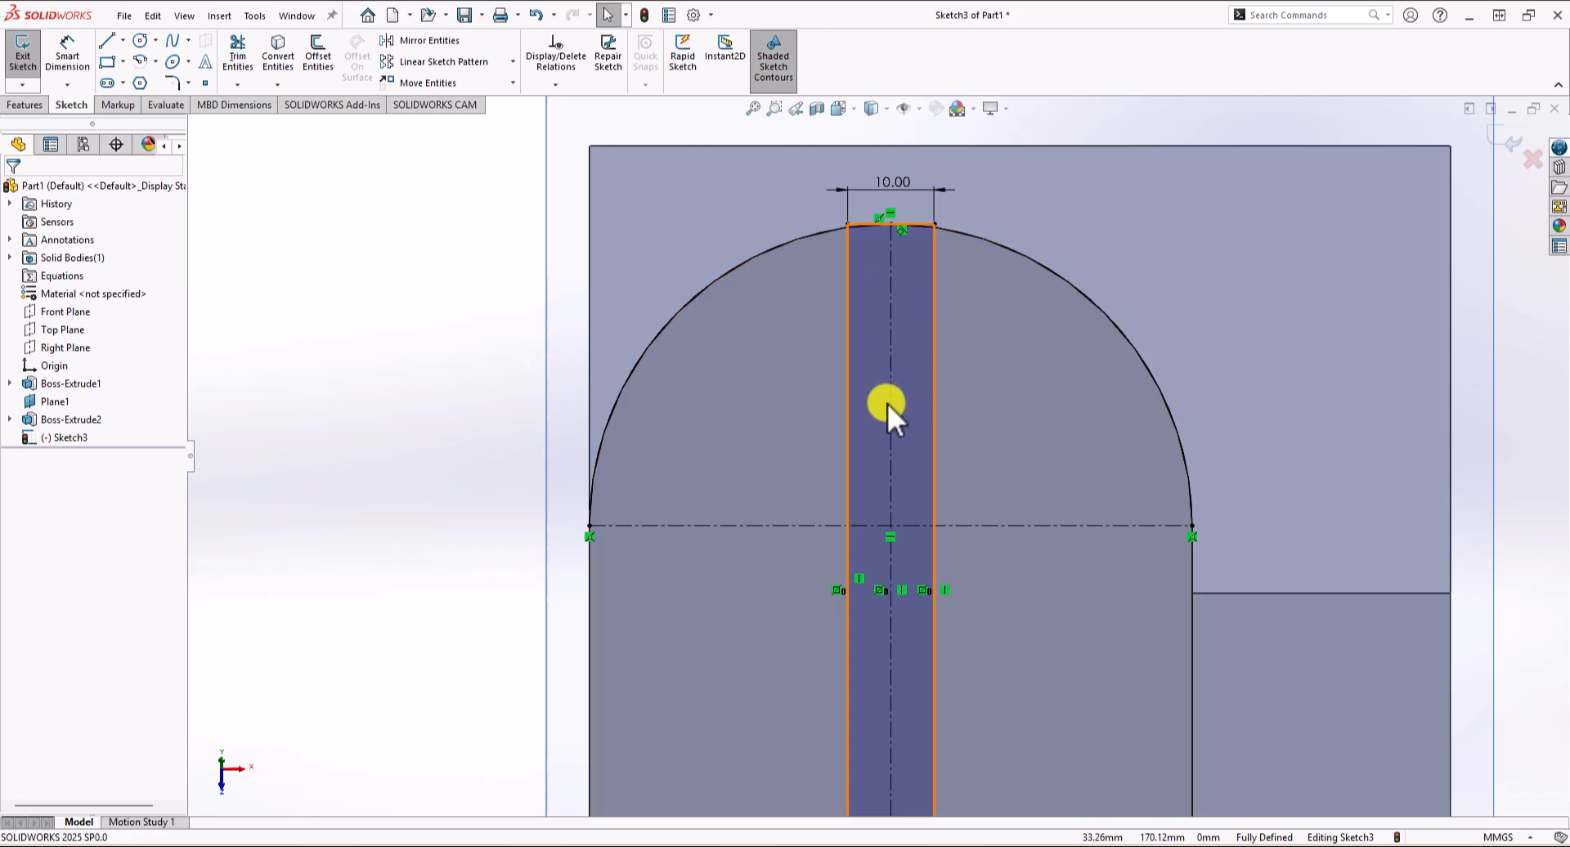
# Sketch a horizontal corner rectangle about 70 mm by 12 mm across the boss face, enclosing the horizontal centerline.
pyautogui.click(106, 61)
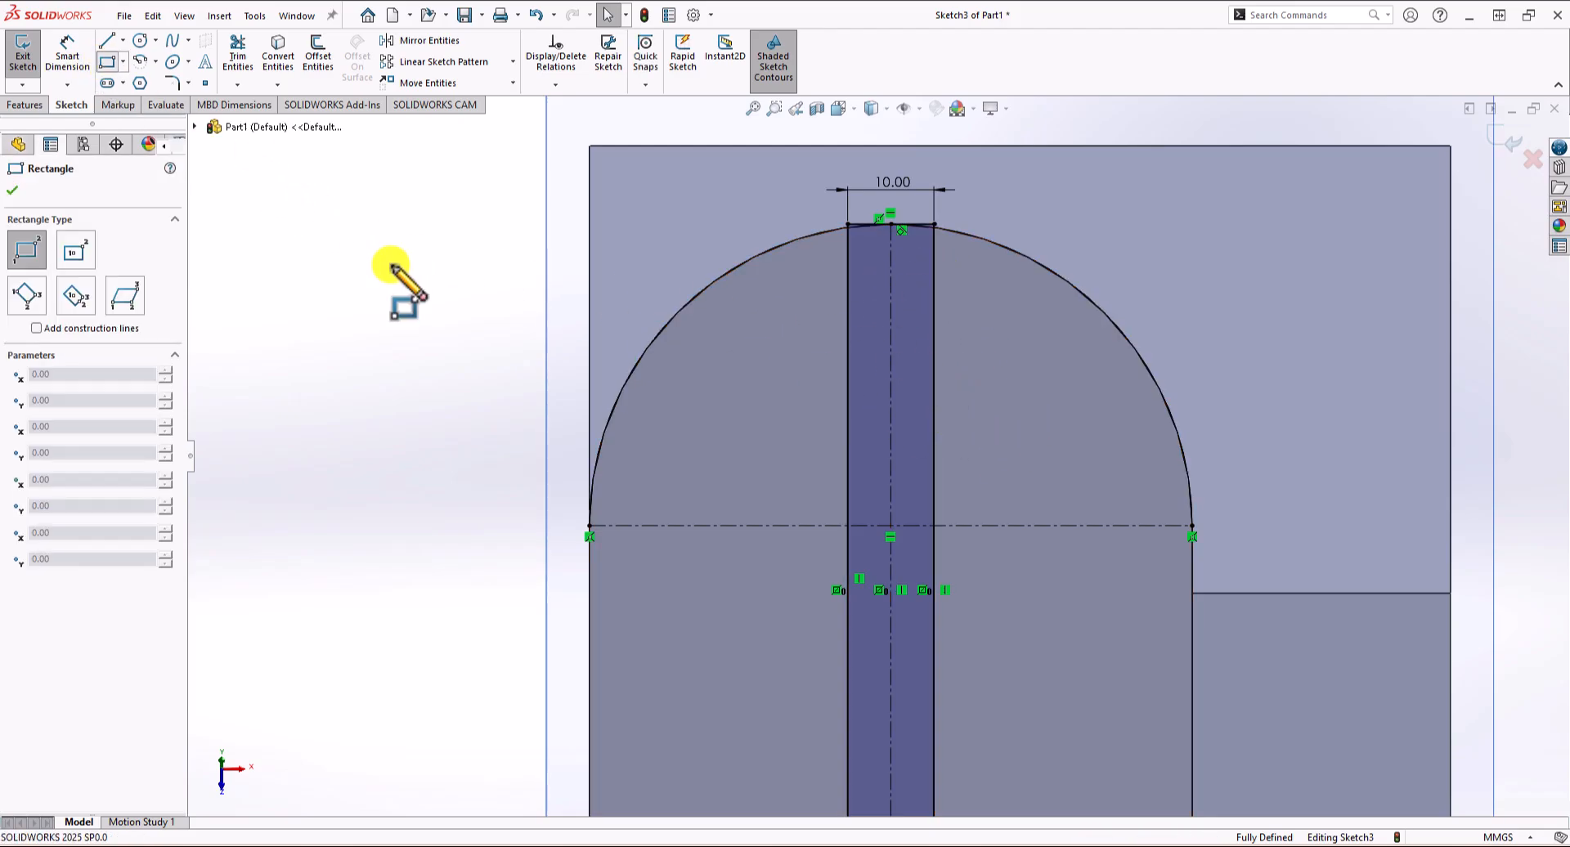
pyautogui.click(589, 472)
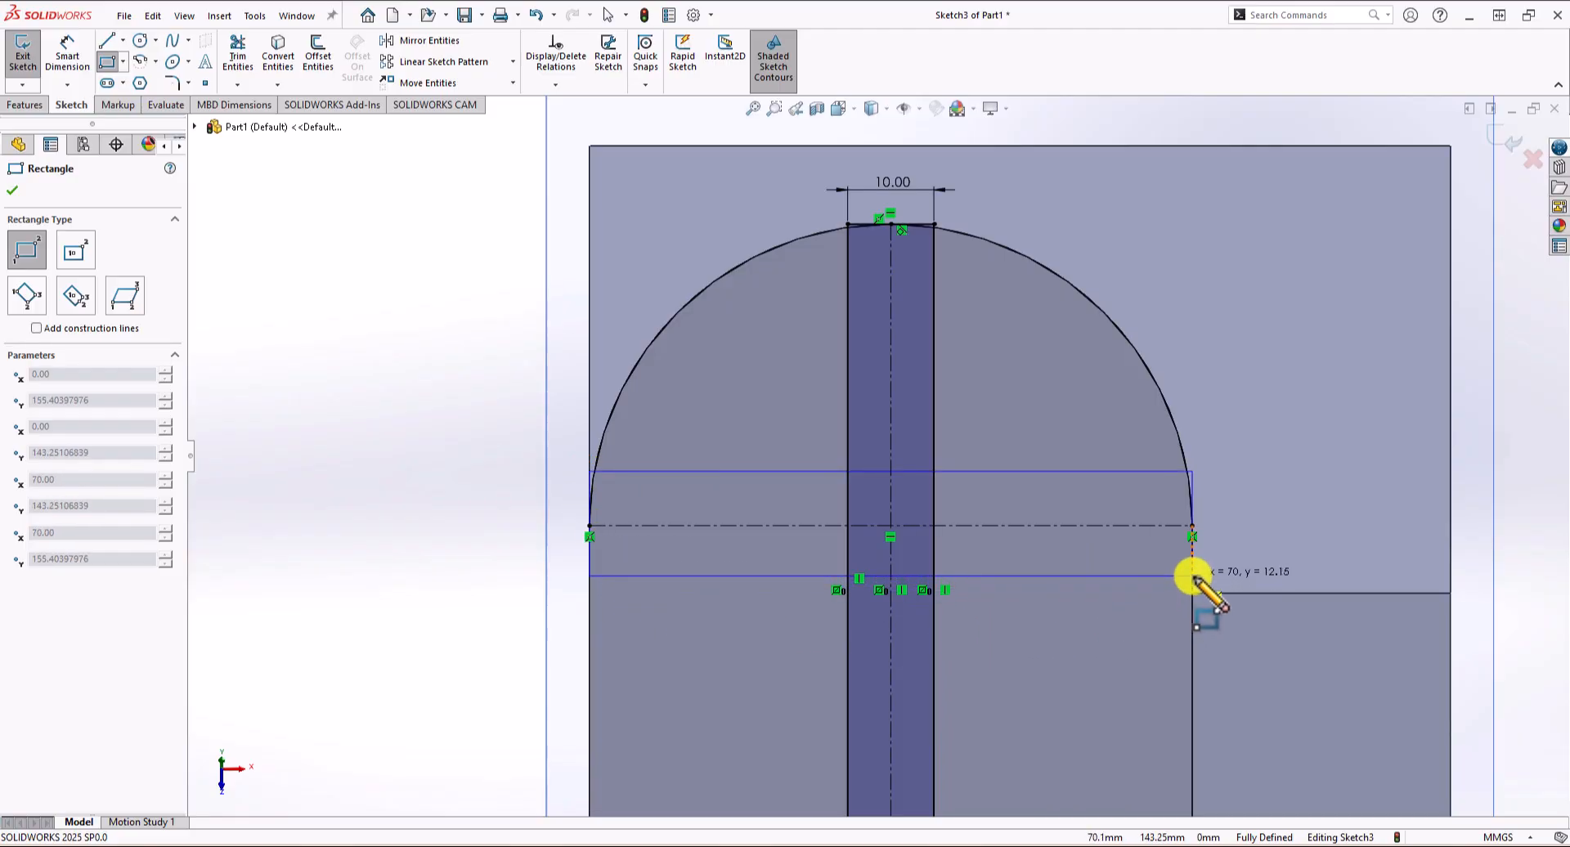
pyautogui.click(1192, 576)
pyautogui.press('Escape')
# Make the horizontal rectangle's two long sides symmetric about the horizontal centerline.
pyautogui.click(1133, 470)
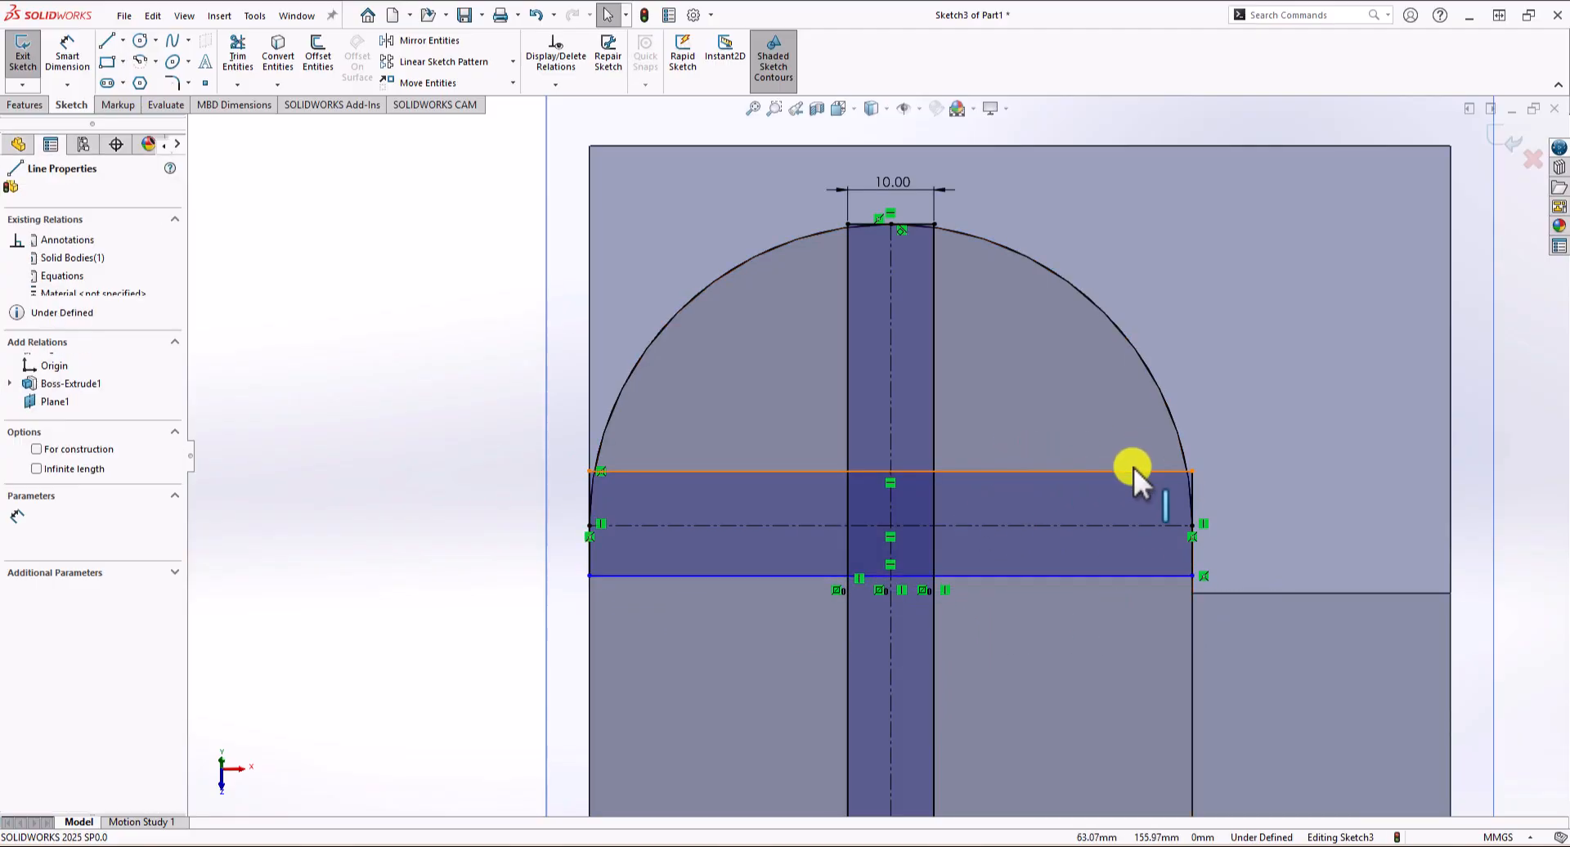
pyautogui.keyDown('ctrl'); pyautogui.click(1121, 525); pyautogui.keyUp('ctrl')
pyautogui.keyDown('ctrl'); pyautogui.click(1117, 576); pyautogui.keyUp('ctrl')
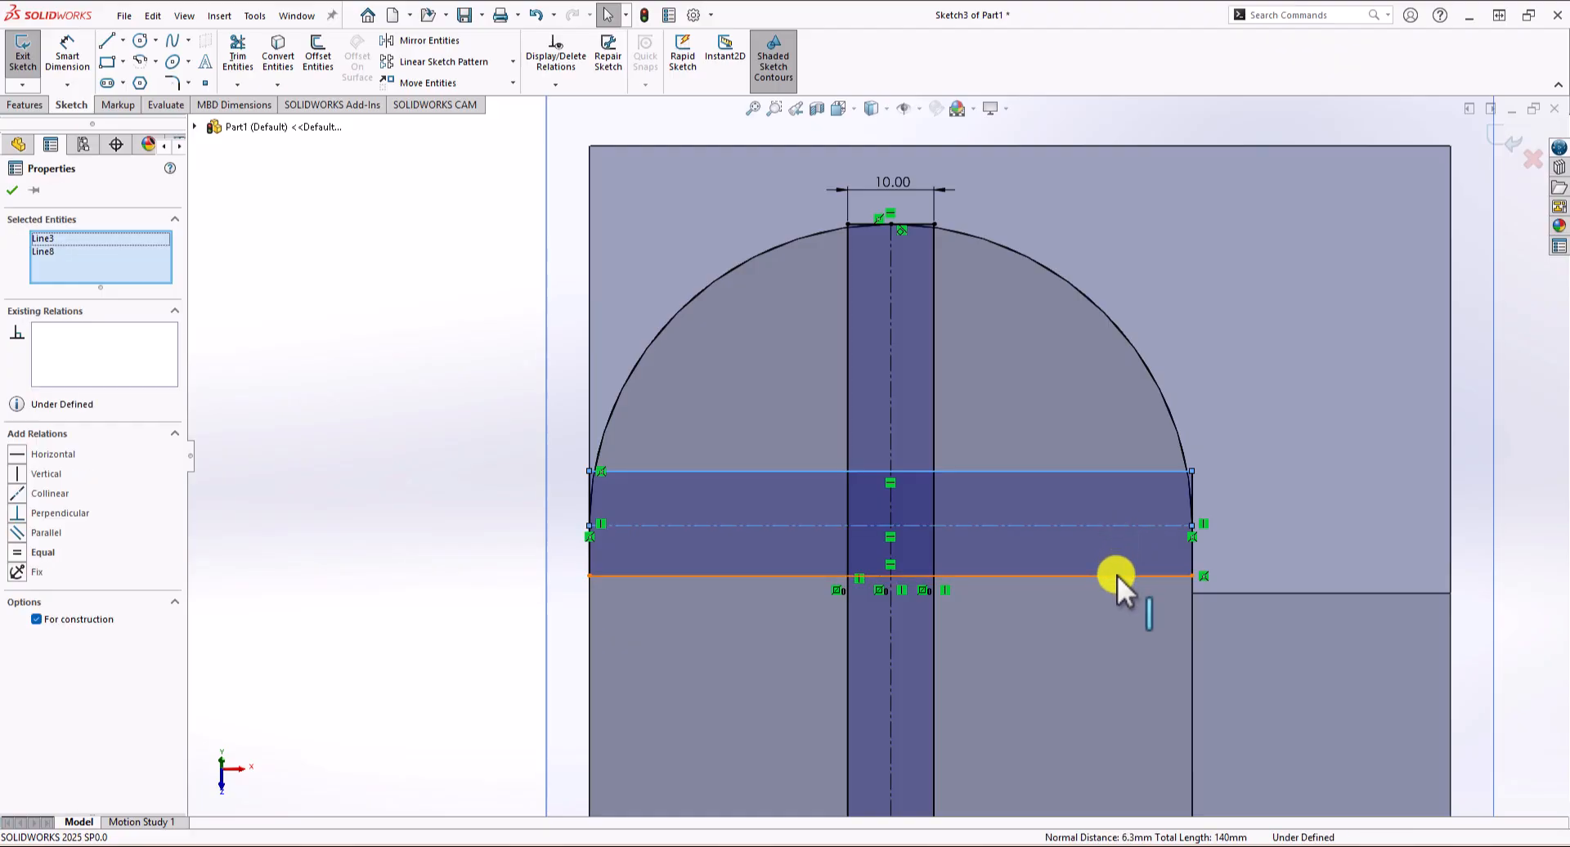
pyautogui.click(37, 552)
pyautogui.click(304, 481)
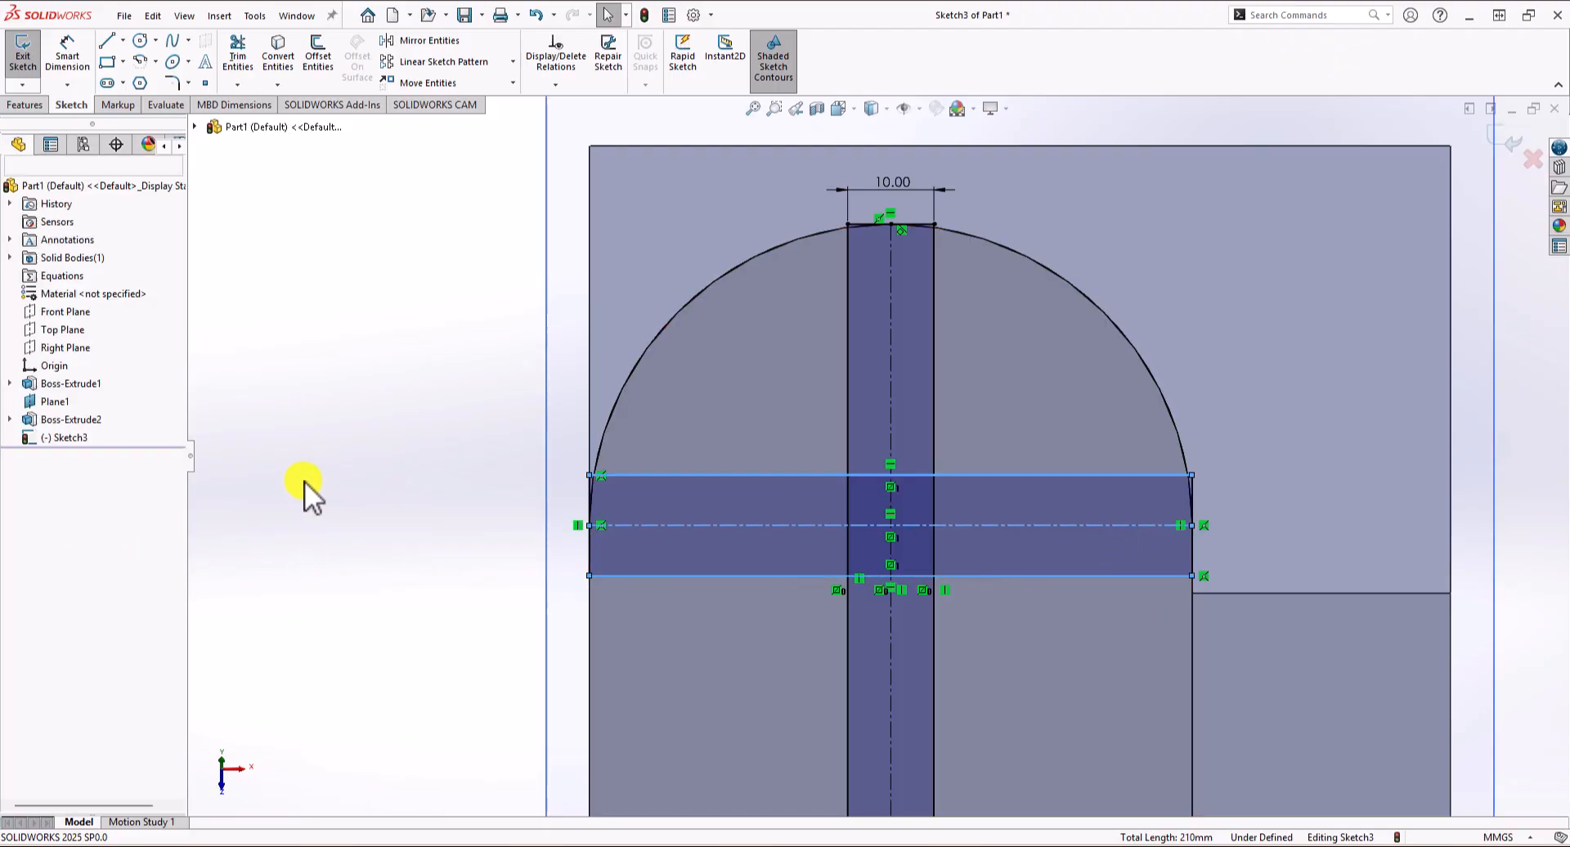
# Dimension the horizontal rectangle's height as 10 mm.
pyautogui.click(68, 56)
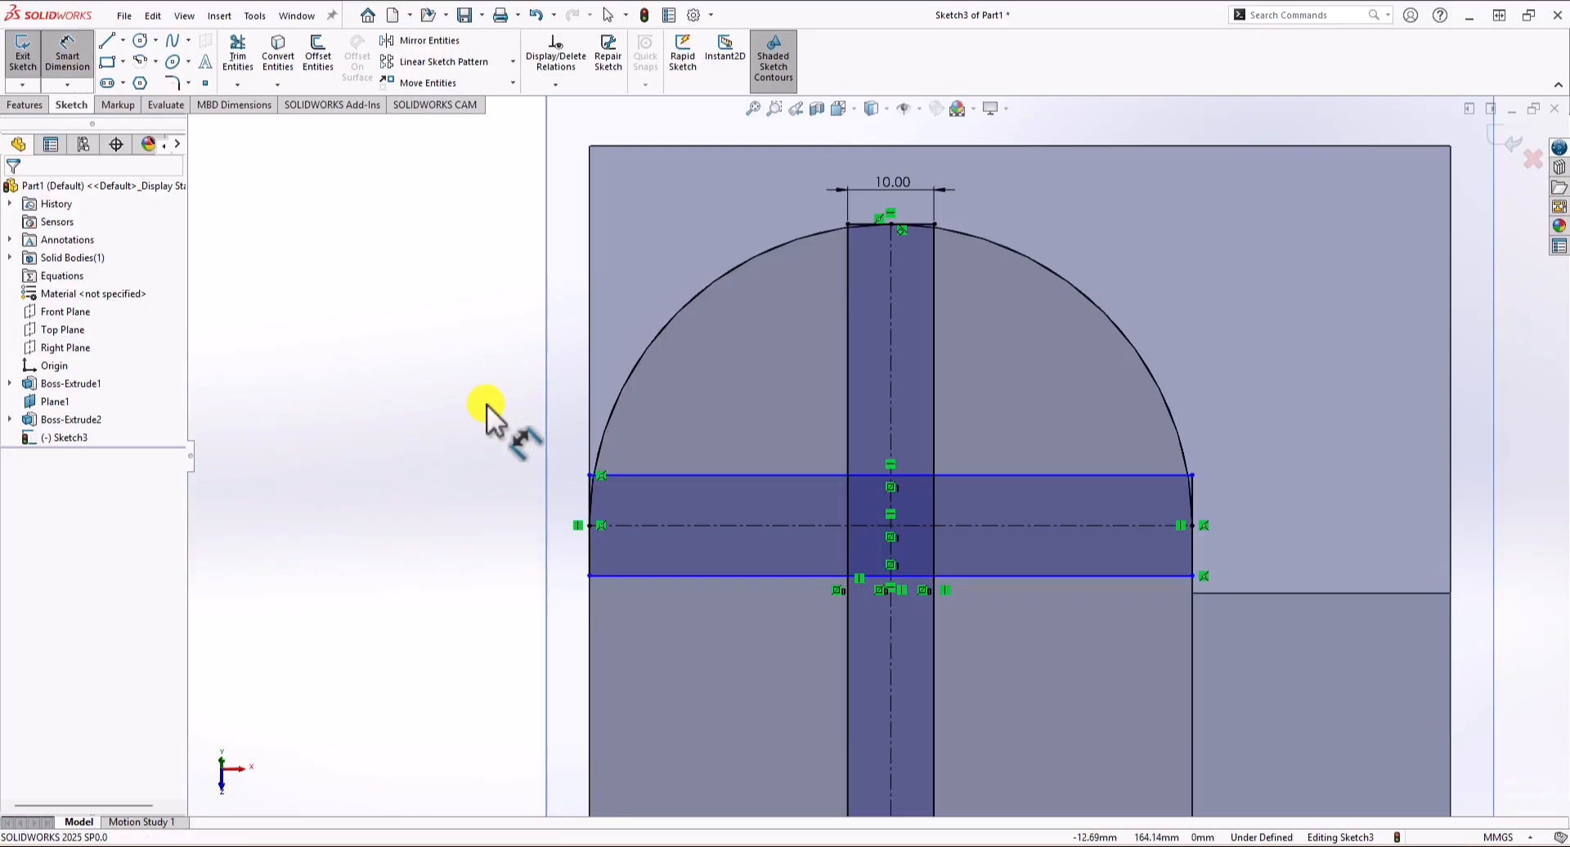
pyautogui.click(589, 491)
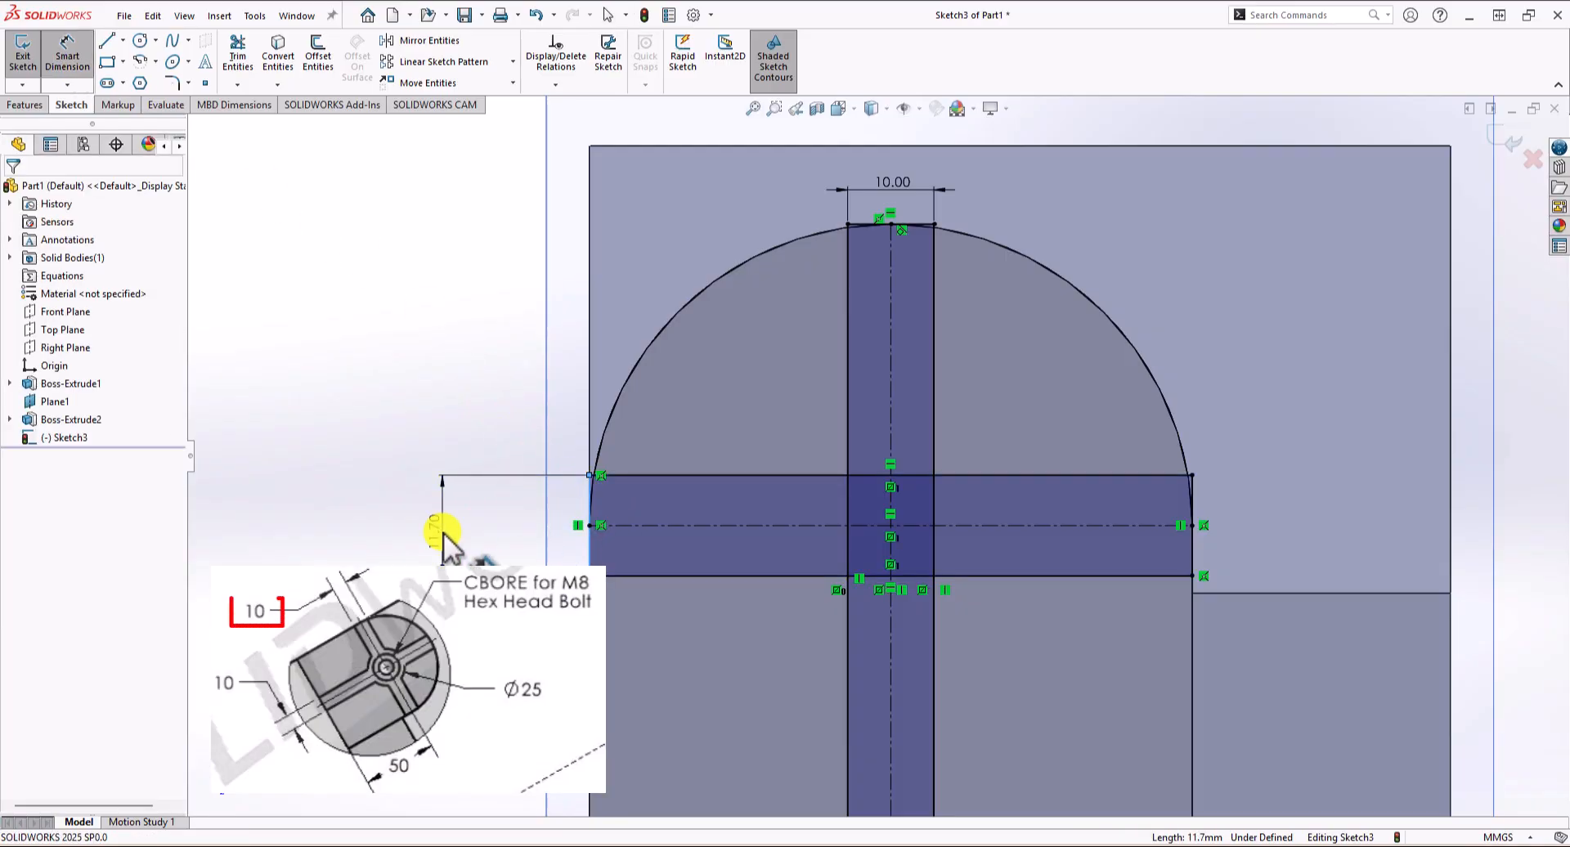
pyautogui.click(442, 531)
pyautogui.write('10')
pyautogui.press('Return')
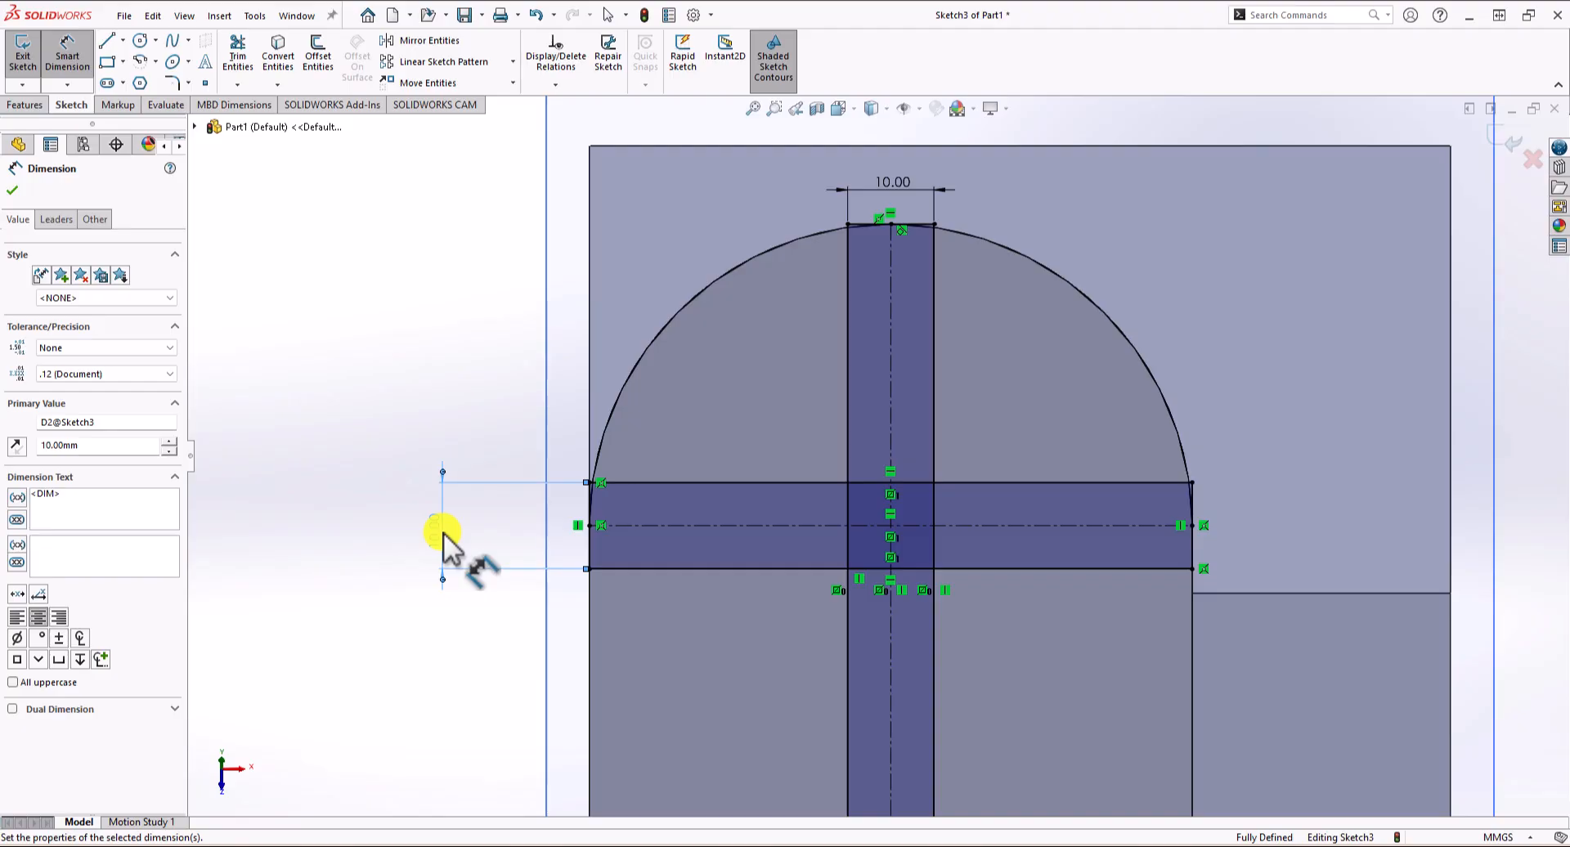
# Sketch a circle centred on the crossing of the two centerlines and dimension its diameter as 25 mm.
pyautogui.click(141, 40)
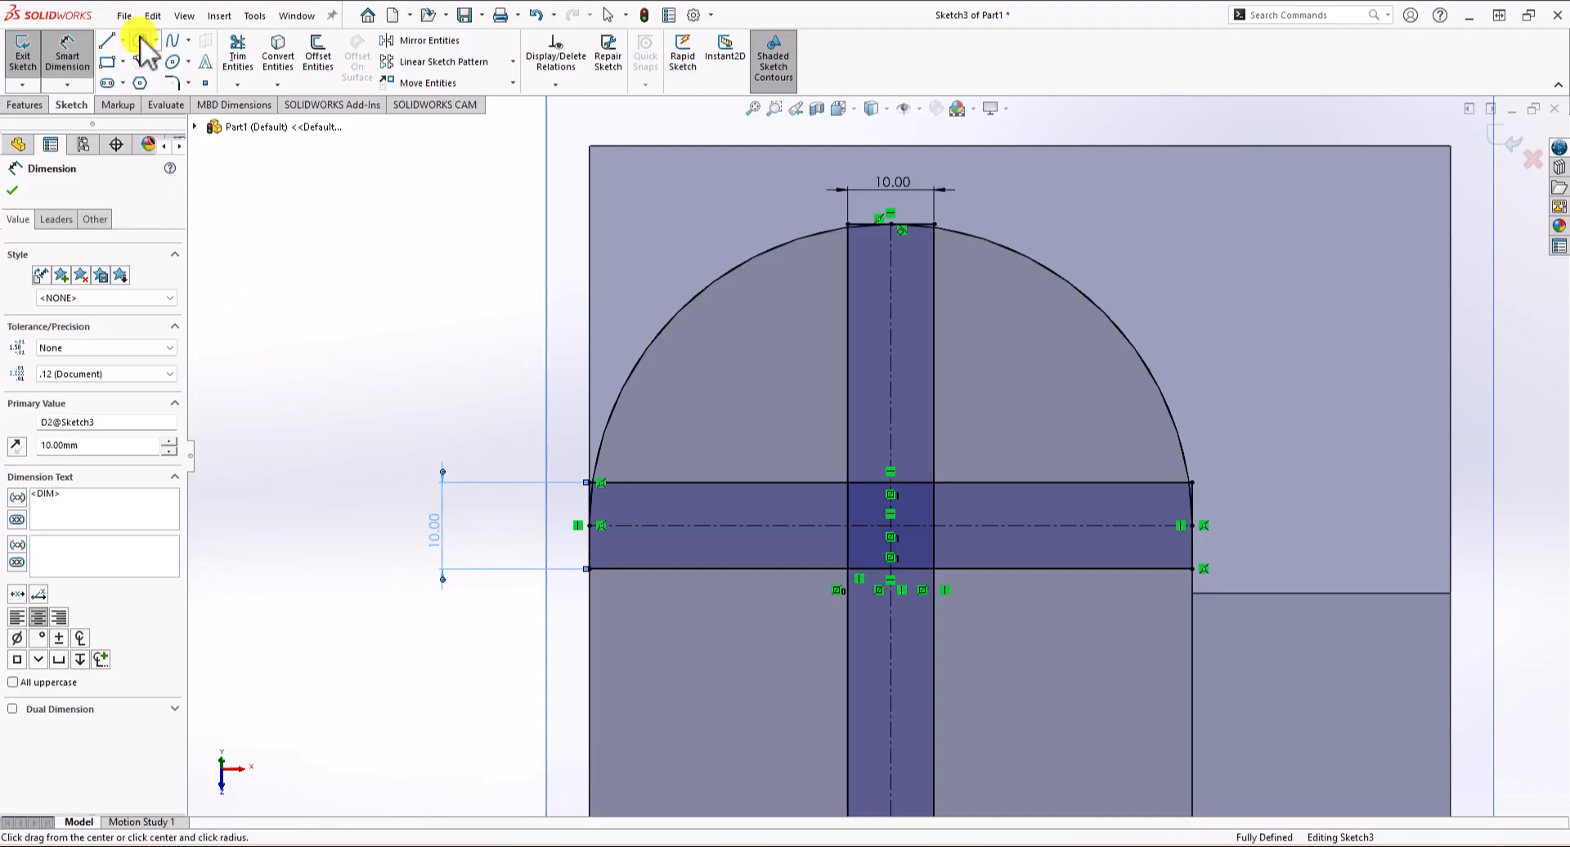
pyautogui.click(893, 526)
pyautogui.click(954, 434)
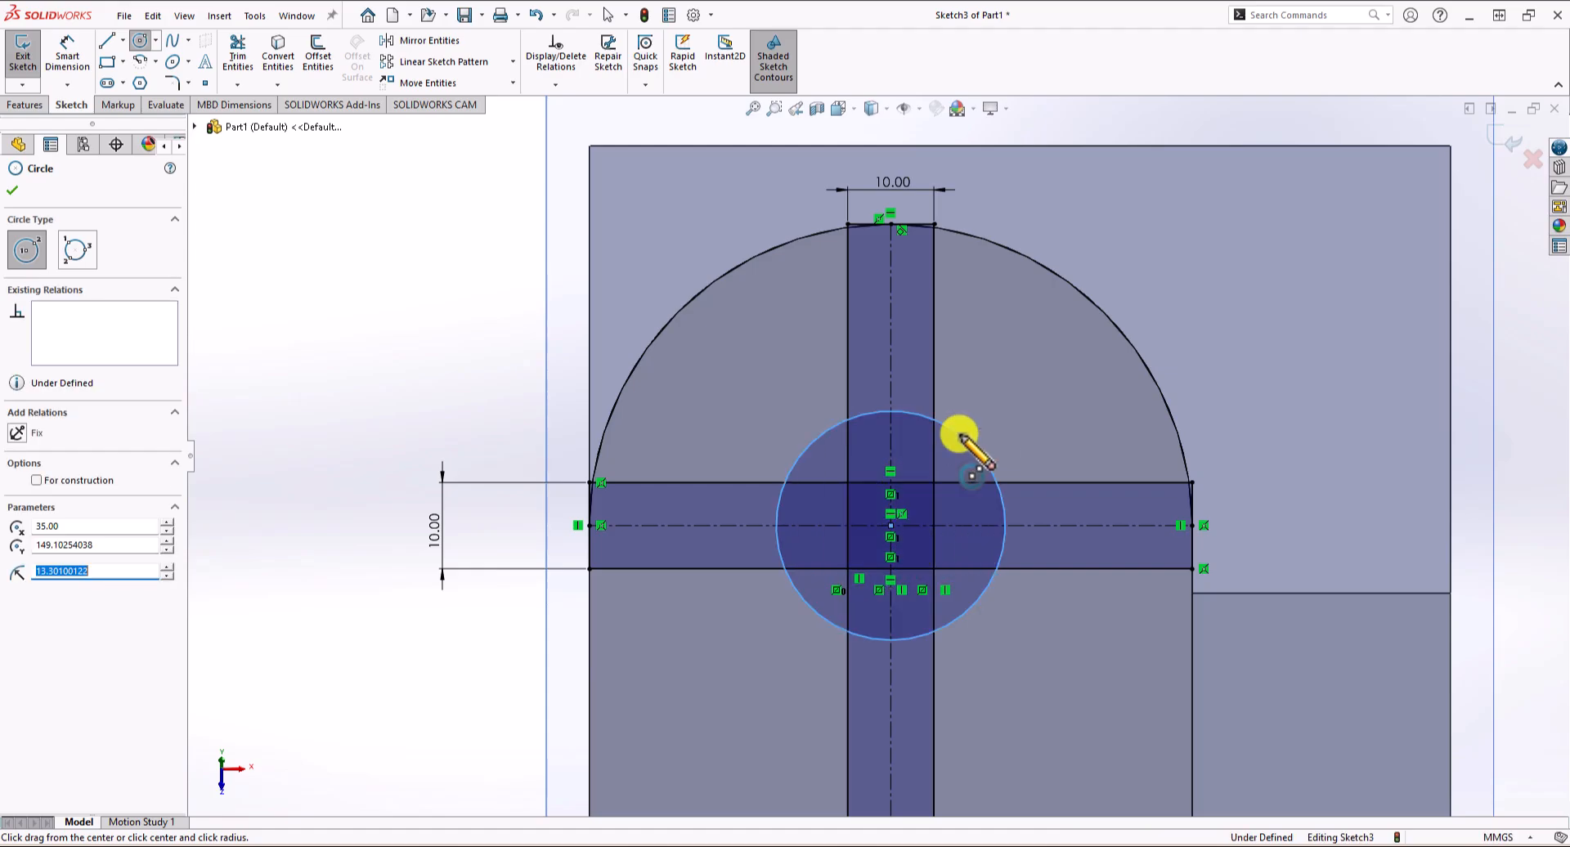
pyautogui.click(70, 54)
pyautogui.click(948, 428)
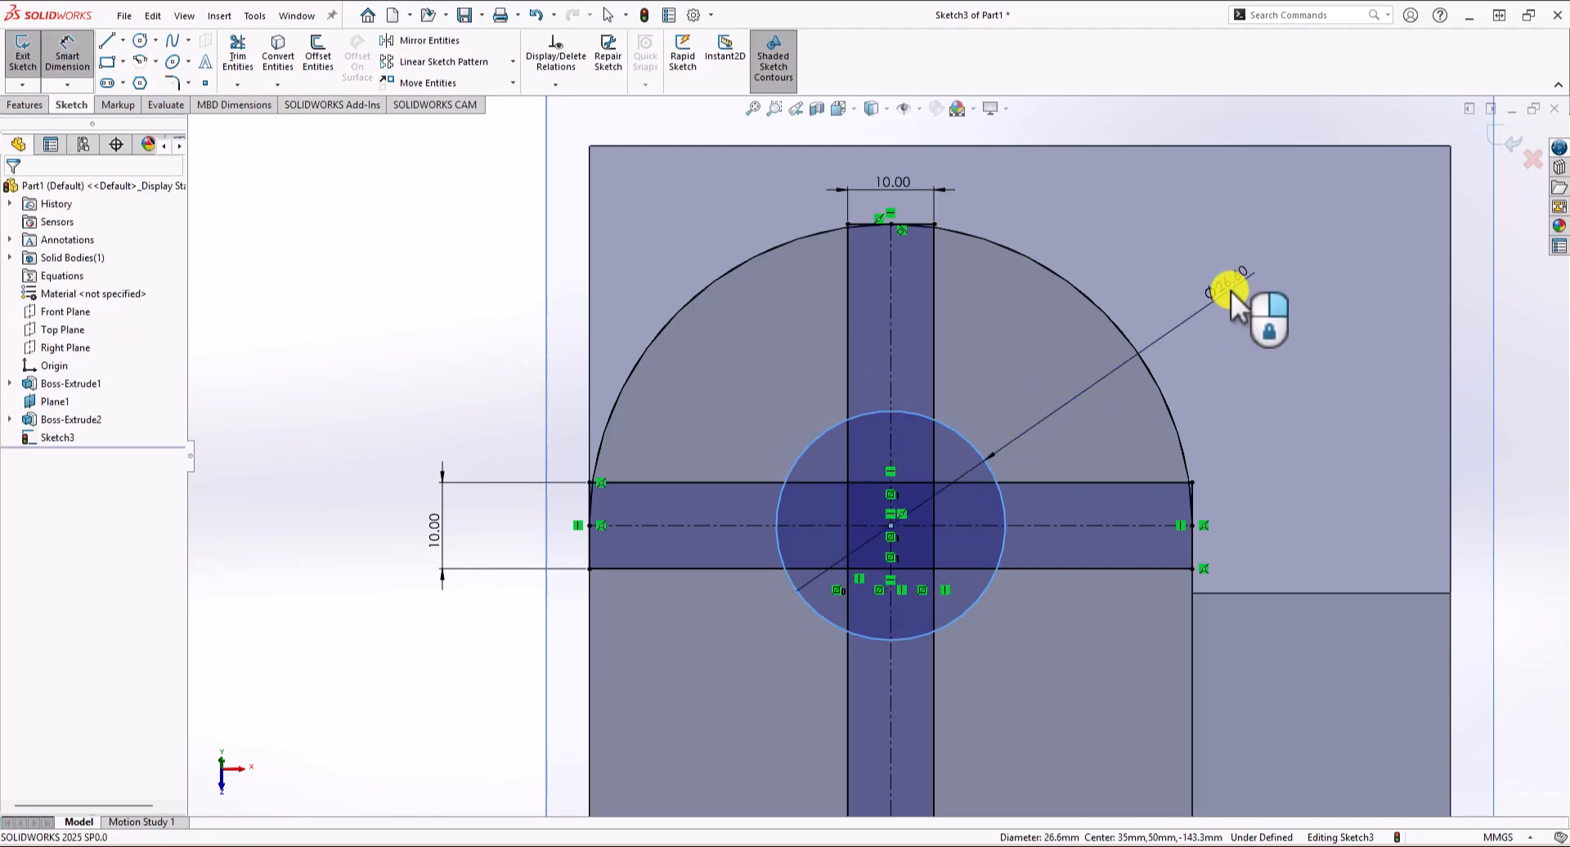
pyautogui.click(1230, 291)
pyautogui.write('25')
pyautogui.press('Return')
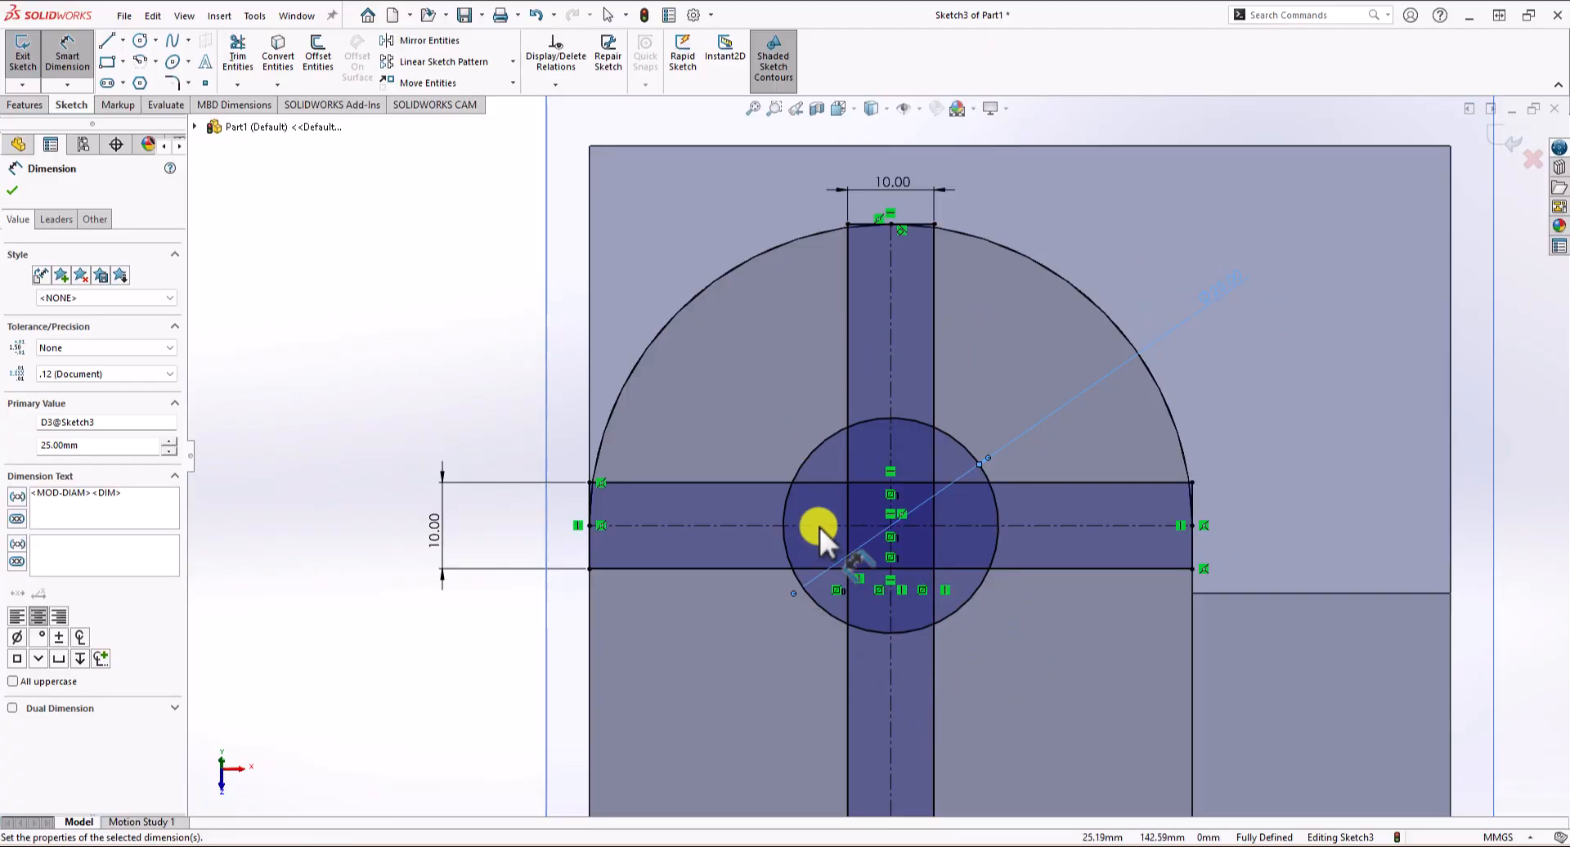
# Start an extruded cut from the groove-and-circle sketch with a blind depth of 5 mm.
pyautogui.scroll(3, 865, 665)
pyautogui.moveTo(844, 694)
pyautogui.mouseDown(button='middle')
pyautogui.moveTo(722, 581)
pyautogui.moveTo(671, 597)
pyautogui.moveTo(817, 665)
pyautogui.moveTo(701, 635)
pyautogui.mouseUp(button='middle')
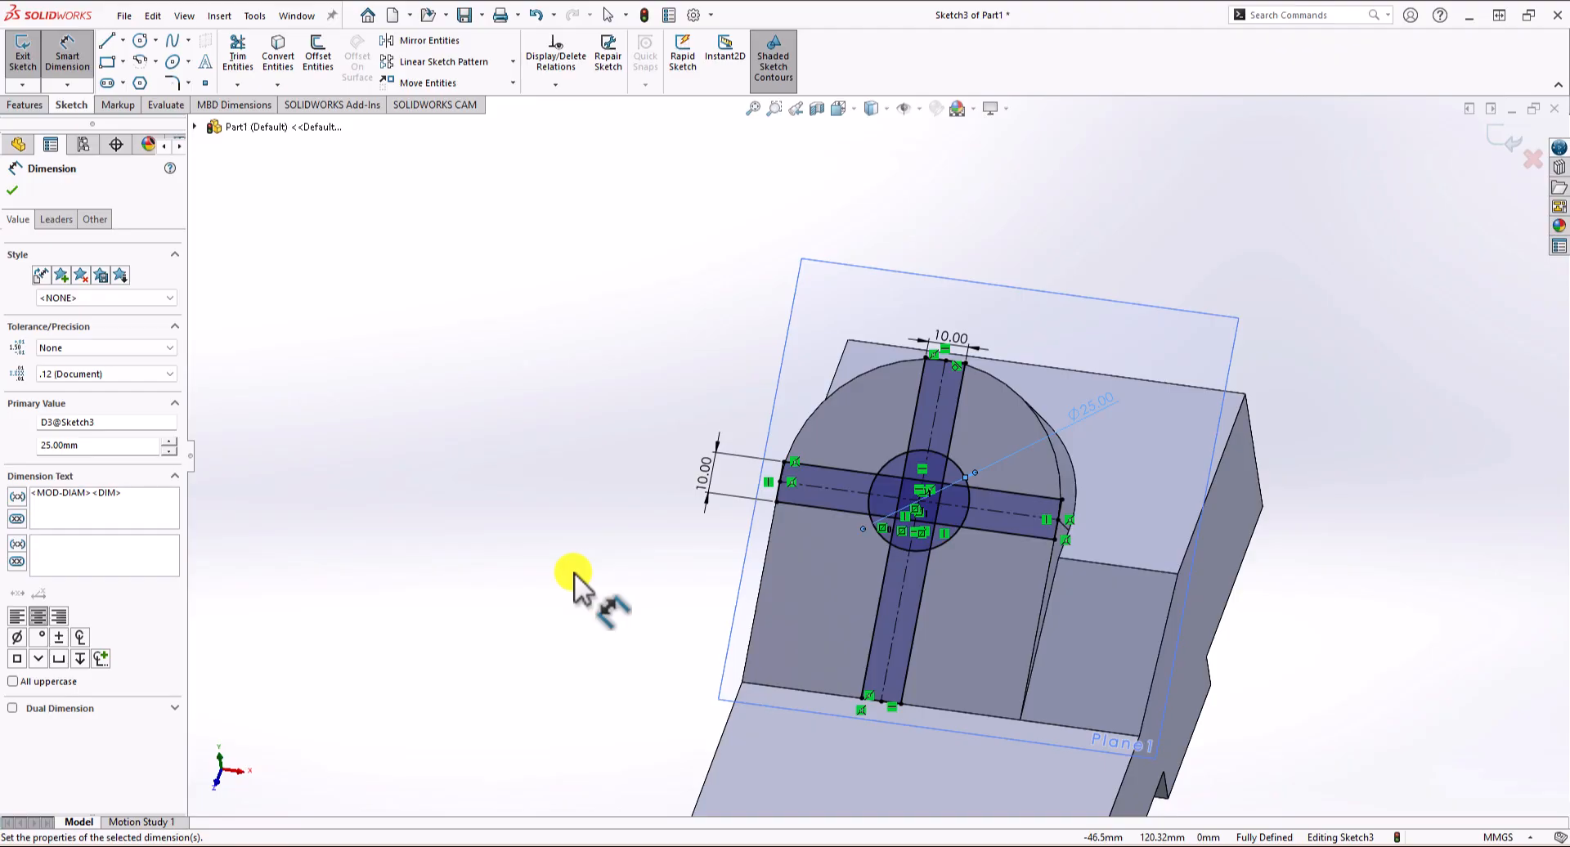
pyautogui.click(36, 105)
pyautogui.click(269, 67)
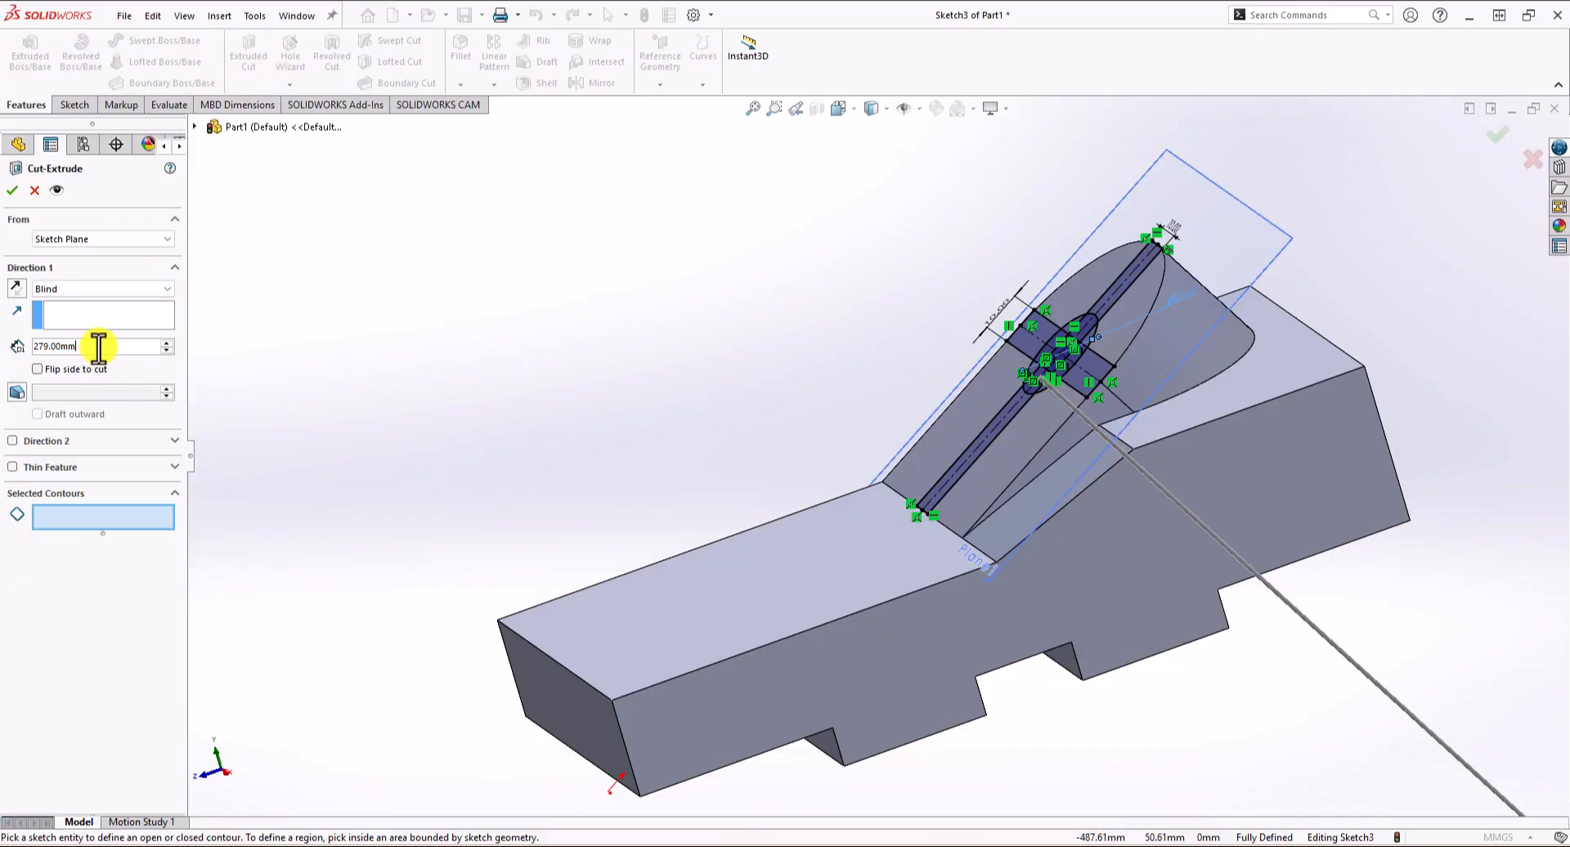
pyautogui.write('5')
pyautogui.press('Return')
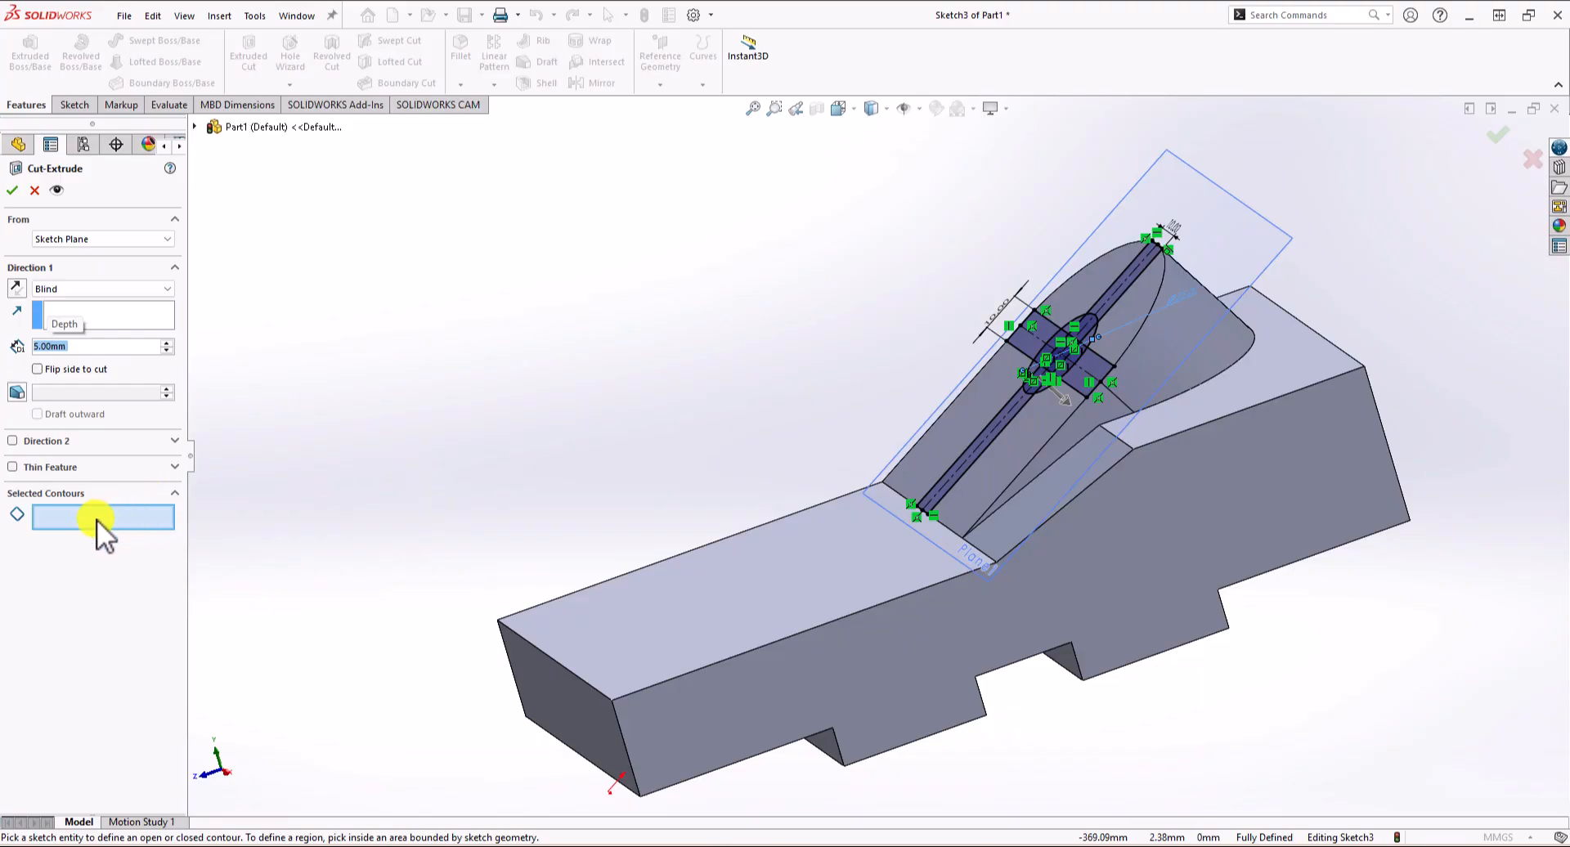
# Select the four groove arms outside the circle as contours of the cut.
pyautogui.scroll(-5, 953, 327)
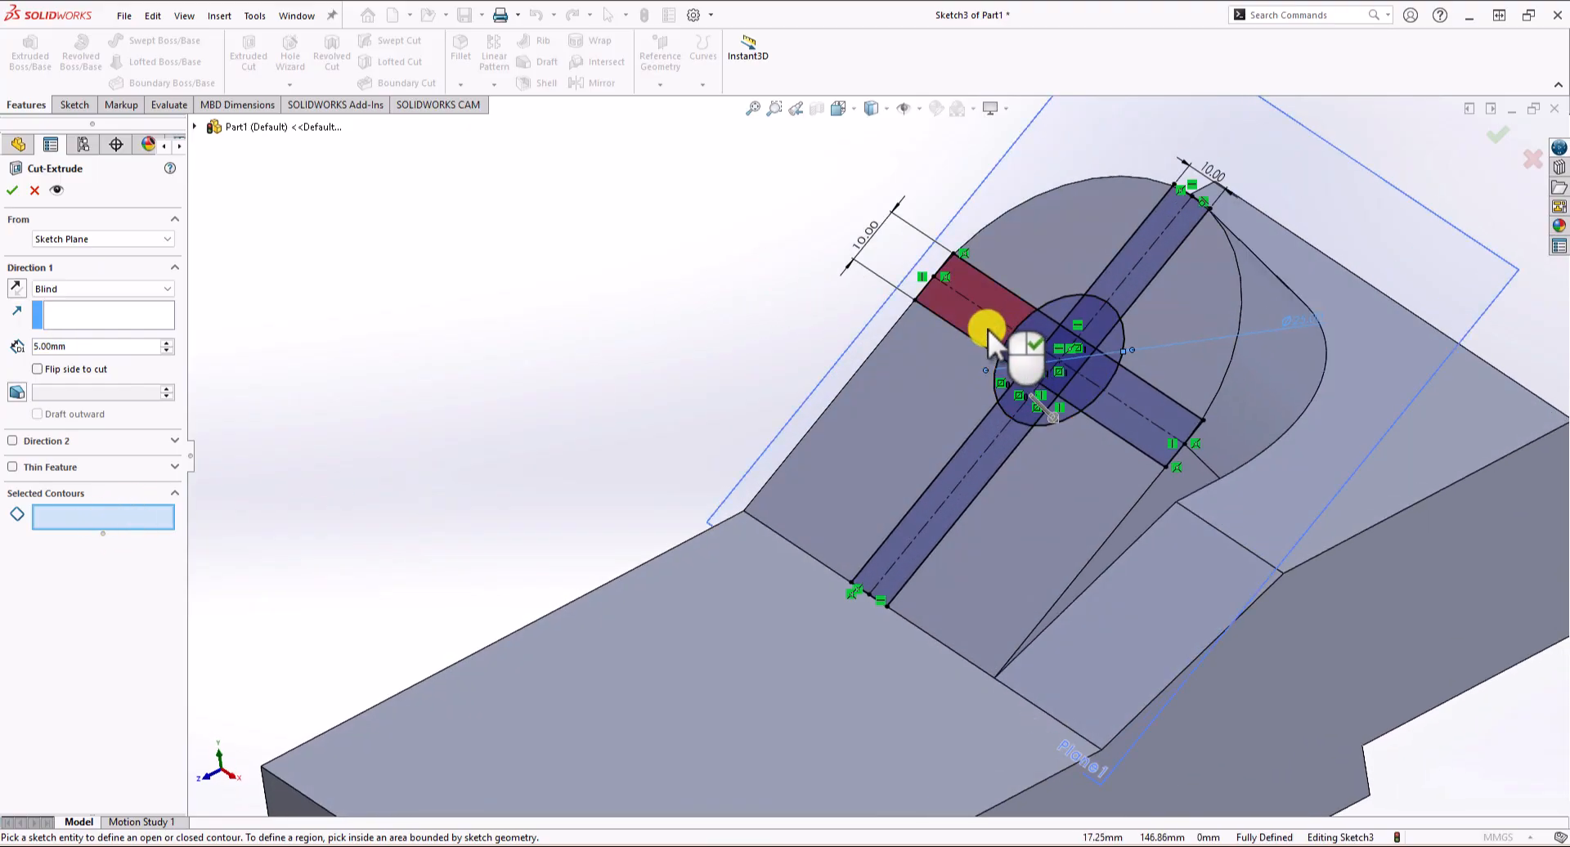
pyautogui.click(1018, 339)
pyautogui.click(1145, 282)
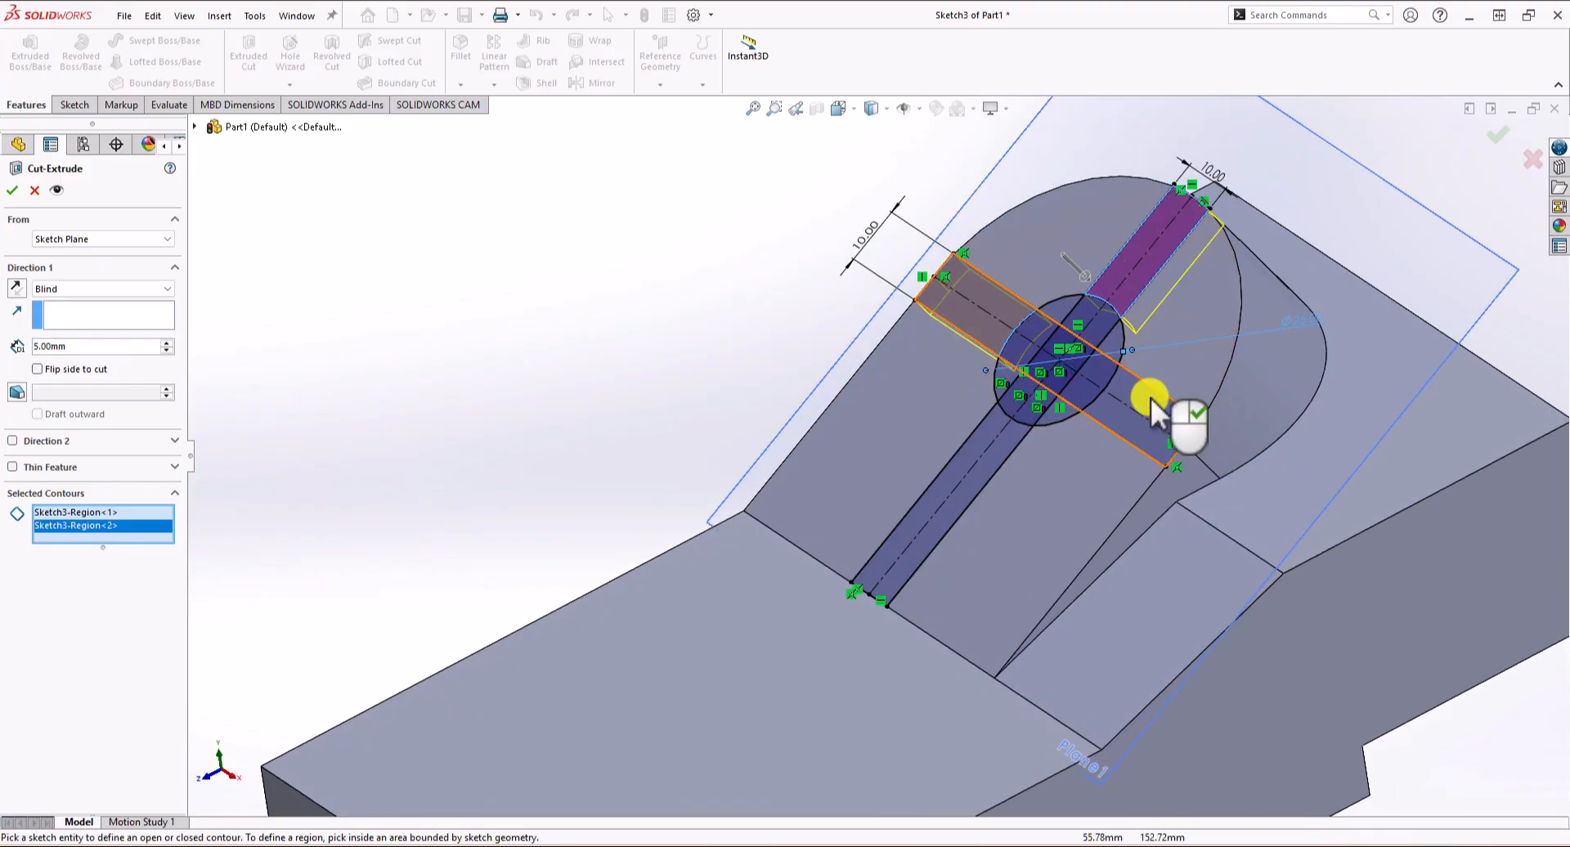
pyautogui.click(1094, 426)
pyautogui.click(1007, 444)
pyautogui.scroll(-5, 1079, 385)
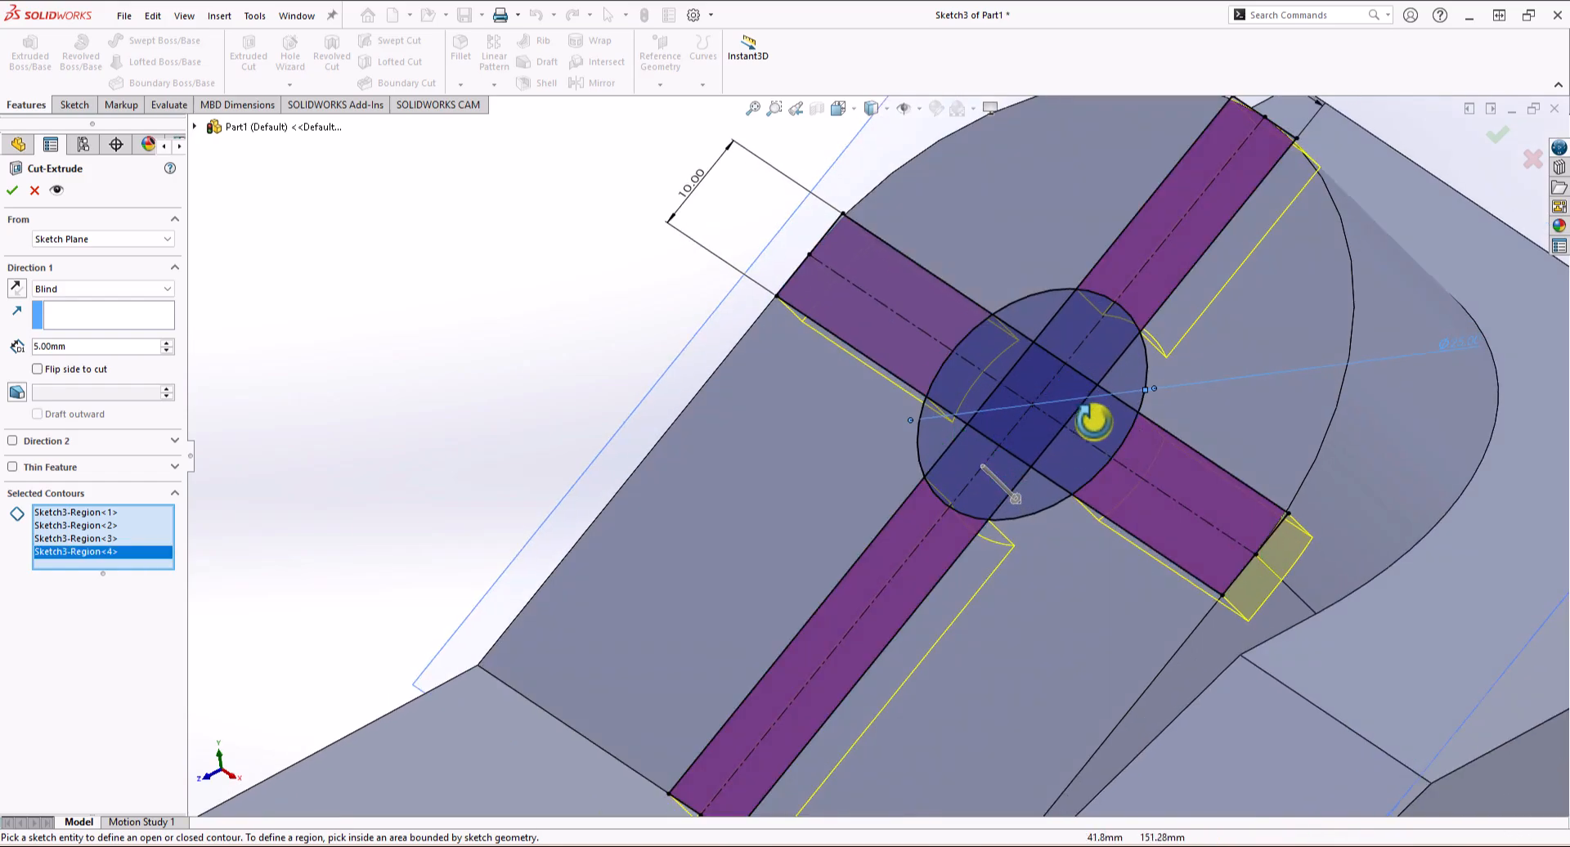
# Add all the regions inside the 25 mm circle to the cut's contours and complete the cut.
pyautogui.click(1016, 455)
pyautogui.click(1044, 435)
pyautogui.click(1090, 357)
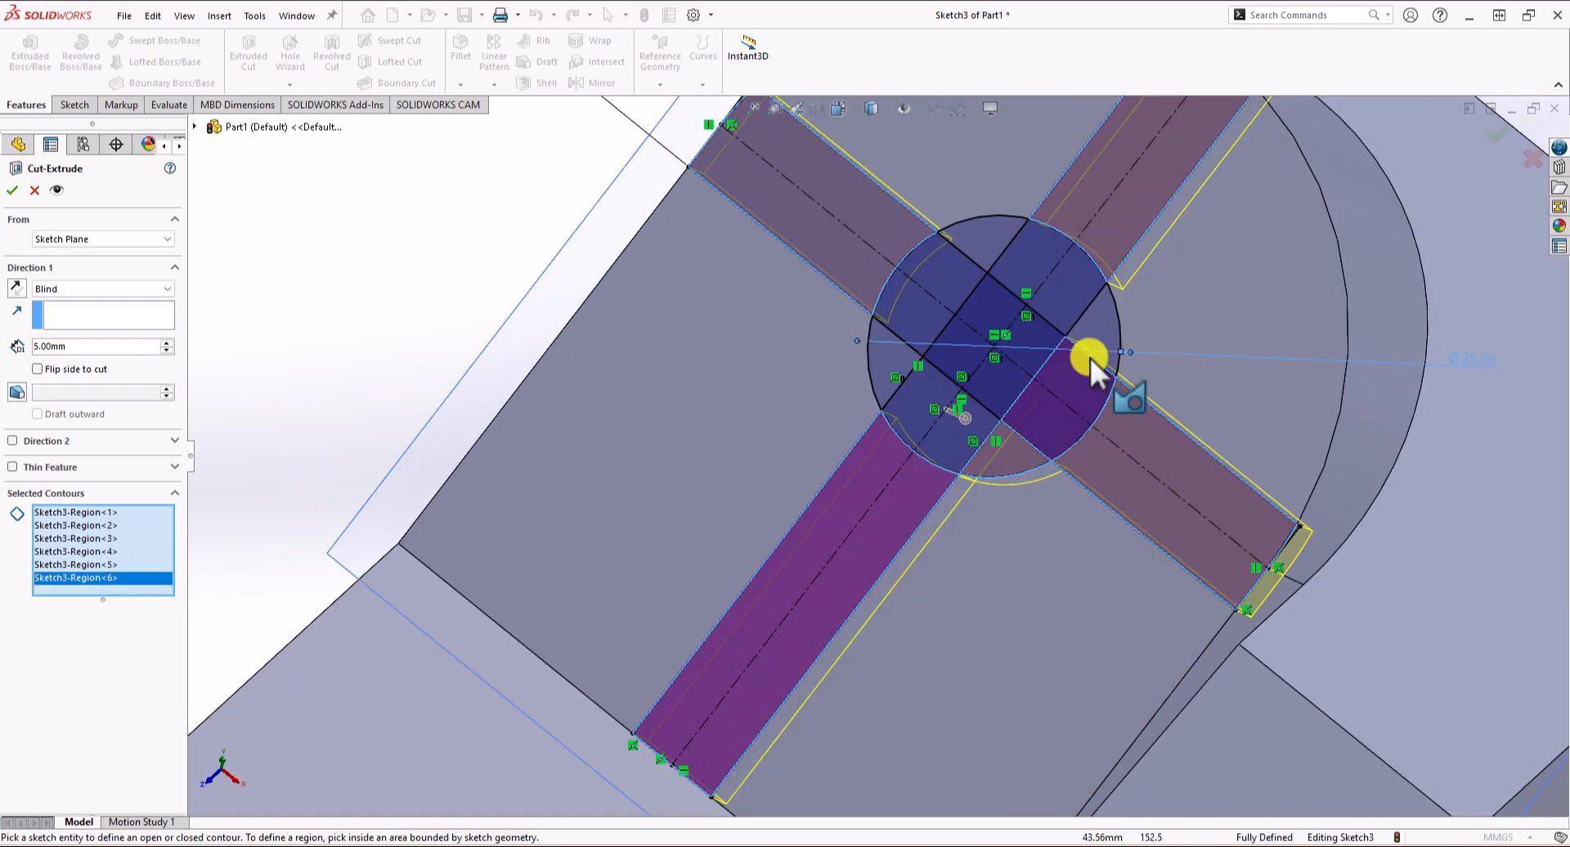
pyautogui.click(1045, 267)
pyautogui.click(991, 249)
pyautogui.click(939, 291)
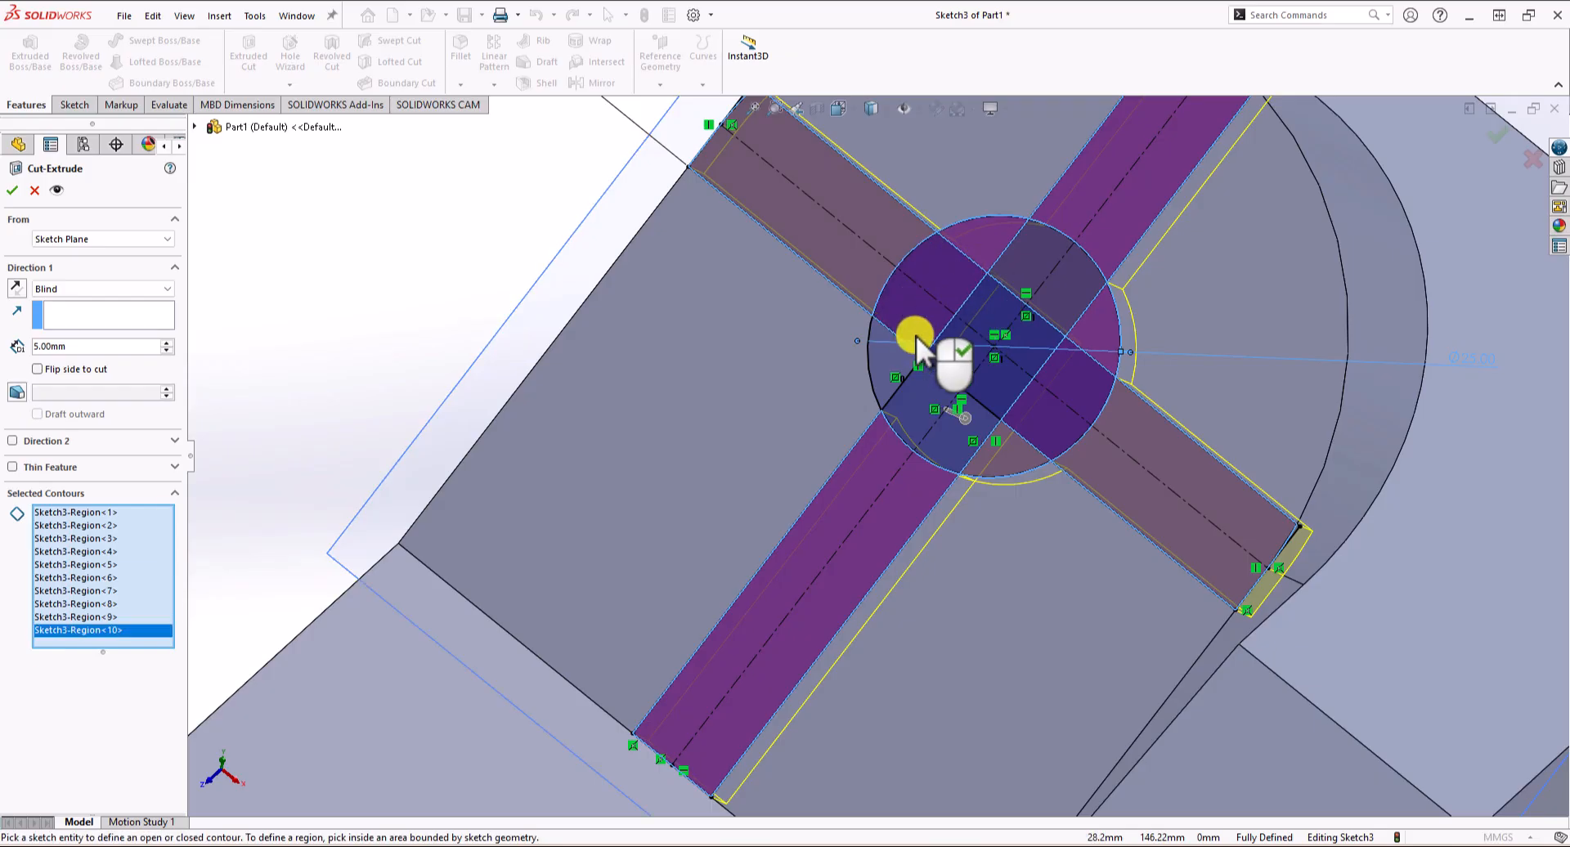
pyautogui.click(925, 408)
pyautogui.click(989, 391)
pyautogui.click(985, 409)
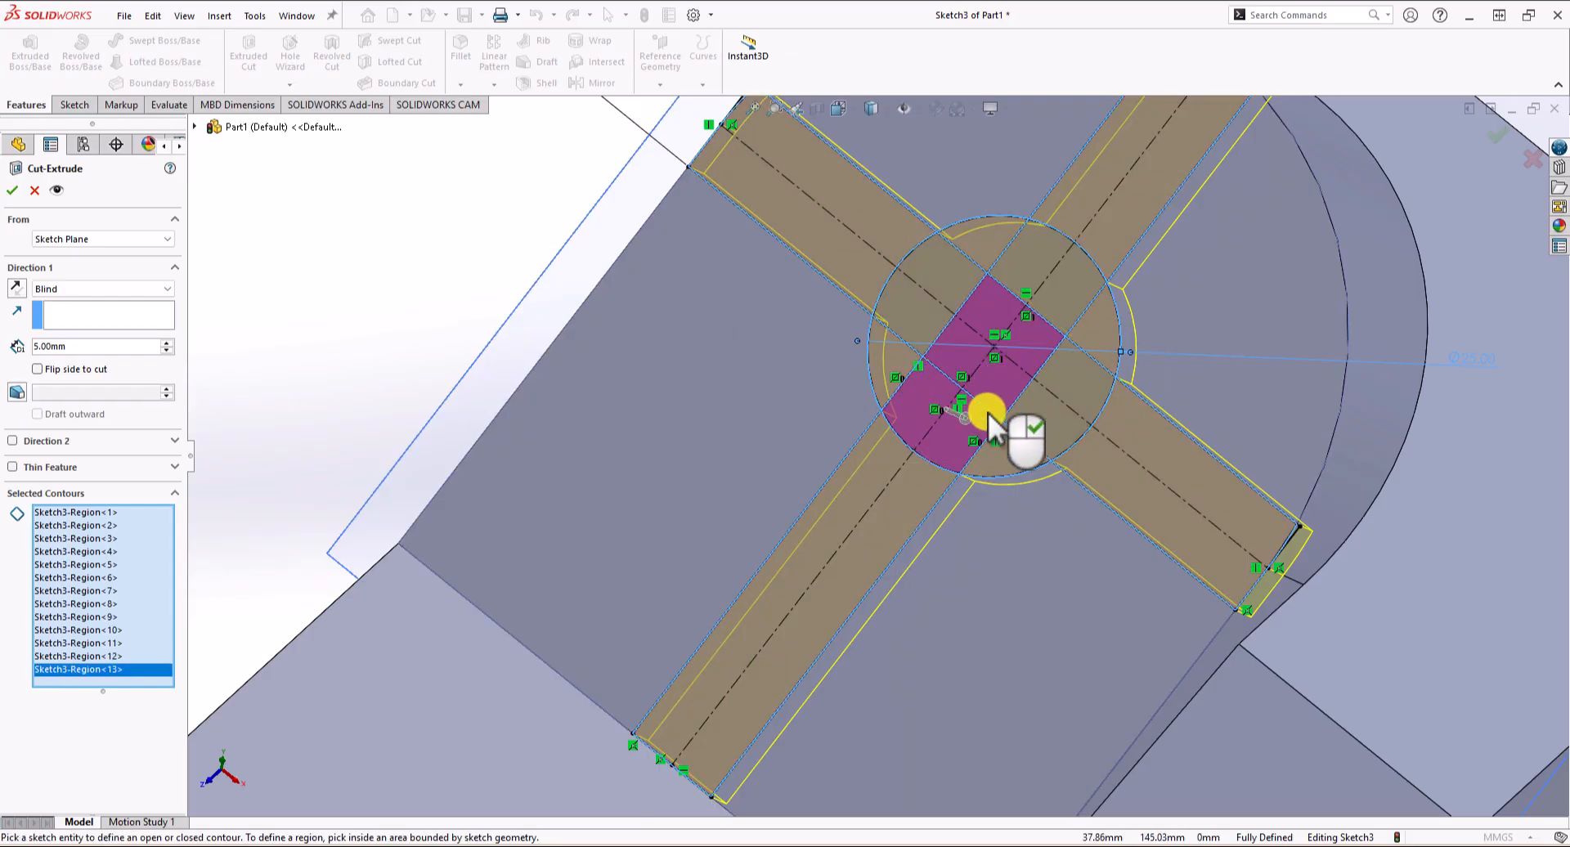
pyautogui.moveTo(999, 596); pyautogui.dragTo(974, 466, button='middle')
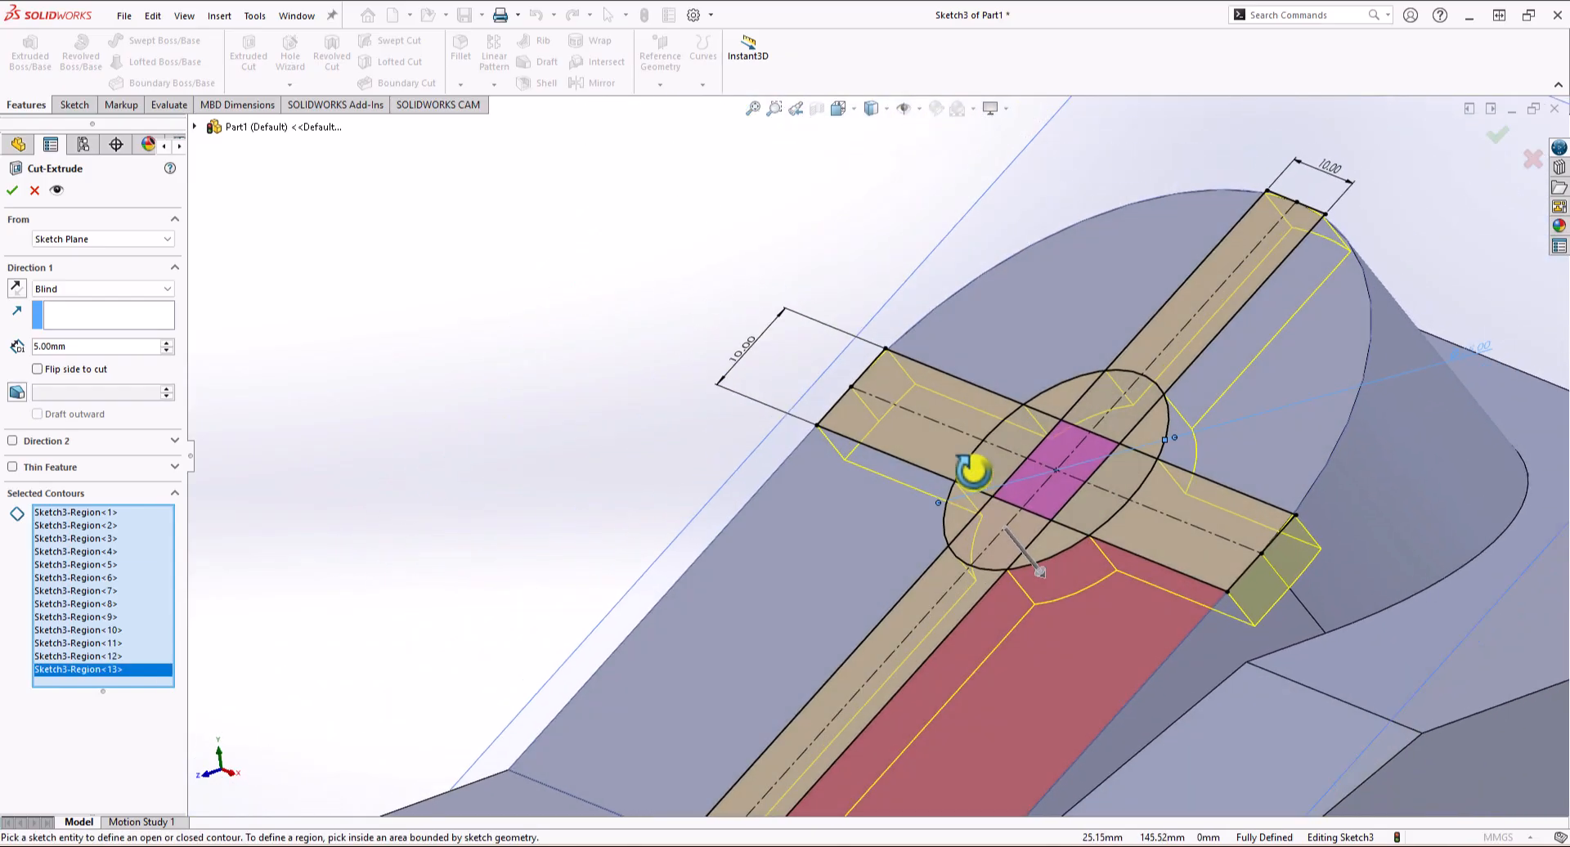
pyautogui.click(14, 191)
pyautogui.scroll(5, 650, 378)
pyautogui.moveTo(636, 384)
pyautogui.mouseDown(button='middle')
pyautogui.moveTo(666, 515)
pyautogui.moveTo(699, 550)
pyautogui.moveTo(600, 396)
pyautogui.moveTo(628, 407)
pyautogui.mouseUp(button='middle')
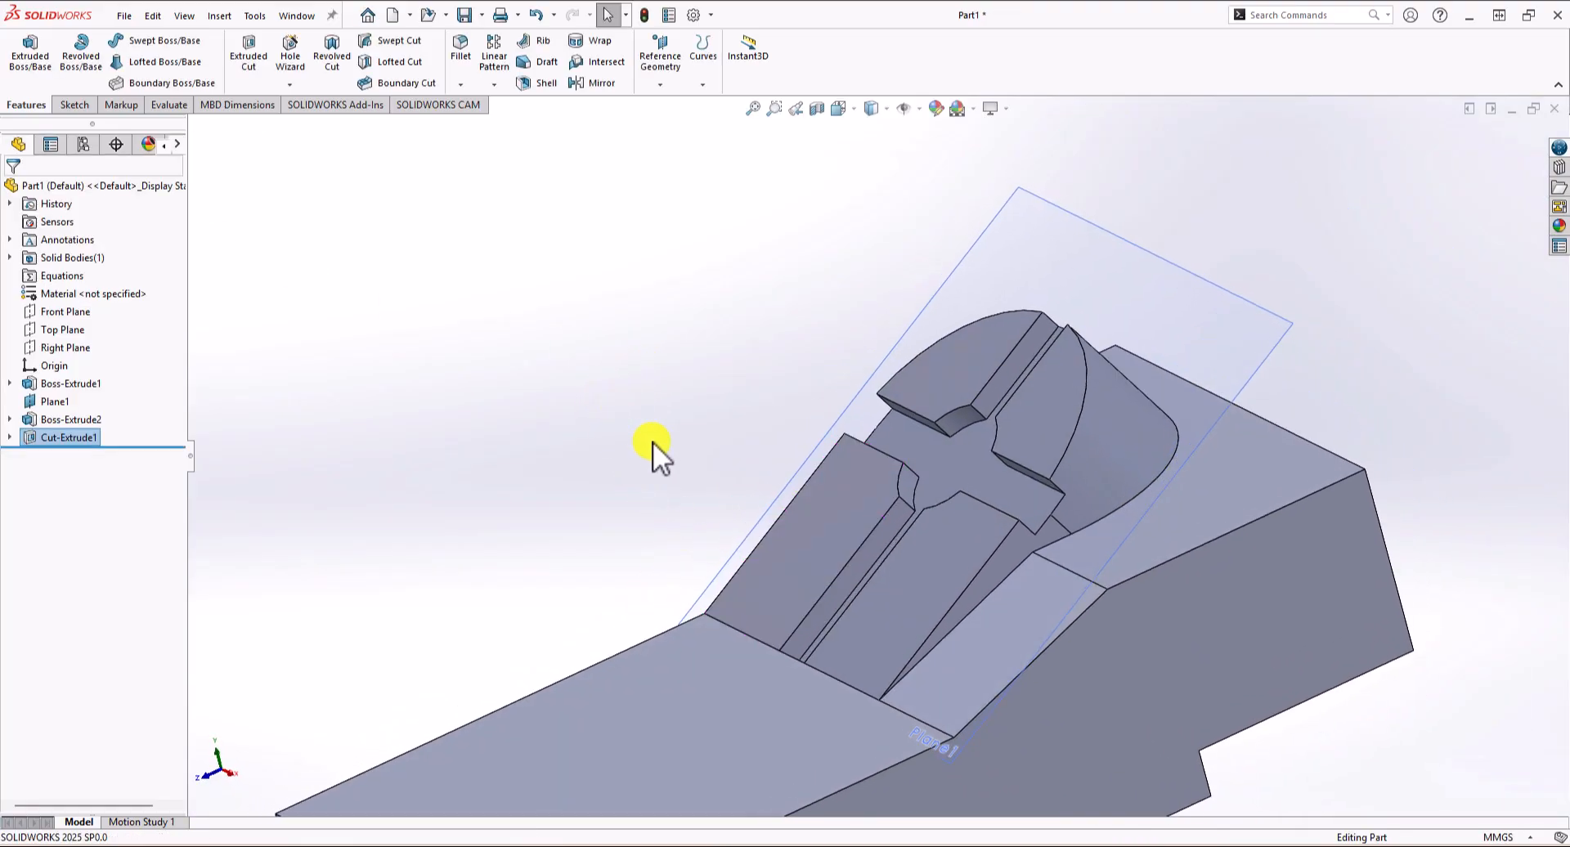
pyautogui.scroll(5, 657, 433)
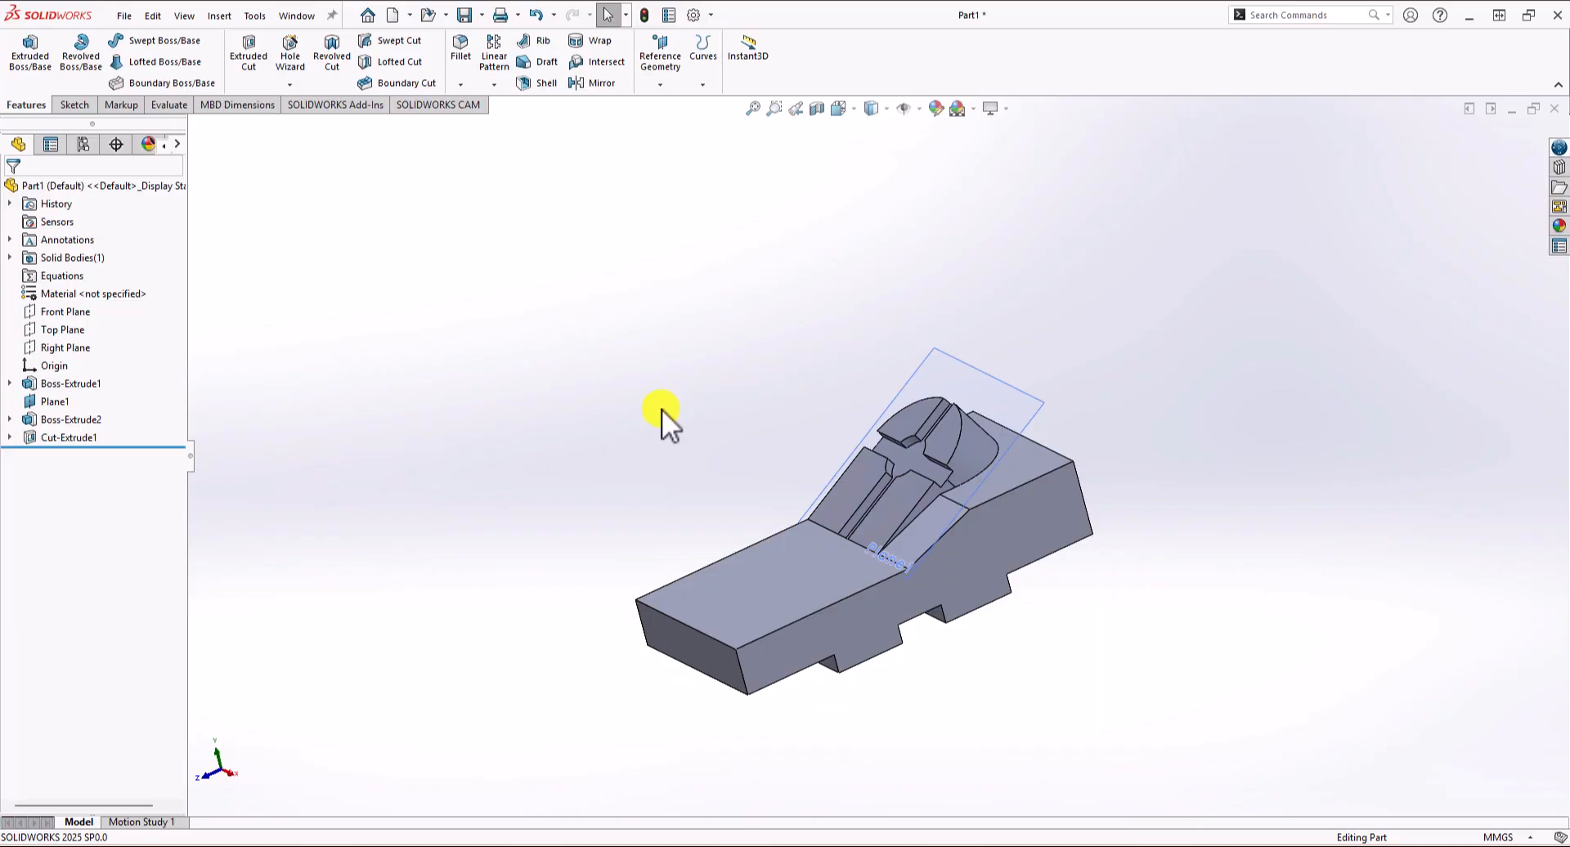
pyautogui.scroll(-3, 793, 393)
pyautogui.moveTo(793, 393); pyautogui.dragTo(806, 449, button='middle')
pyautogui.scroll(4, 799, 458)
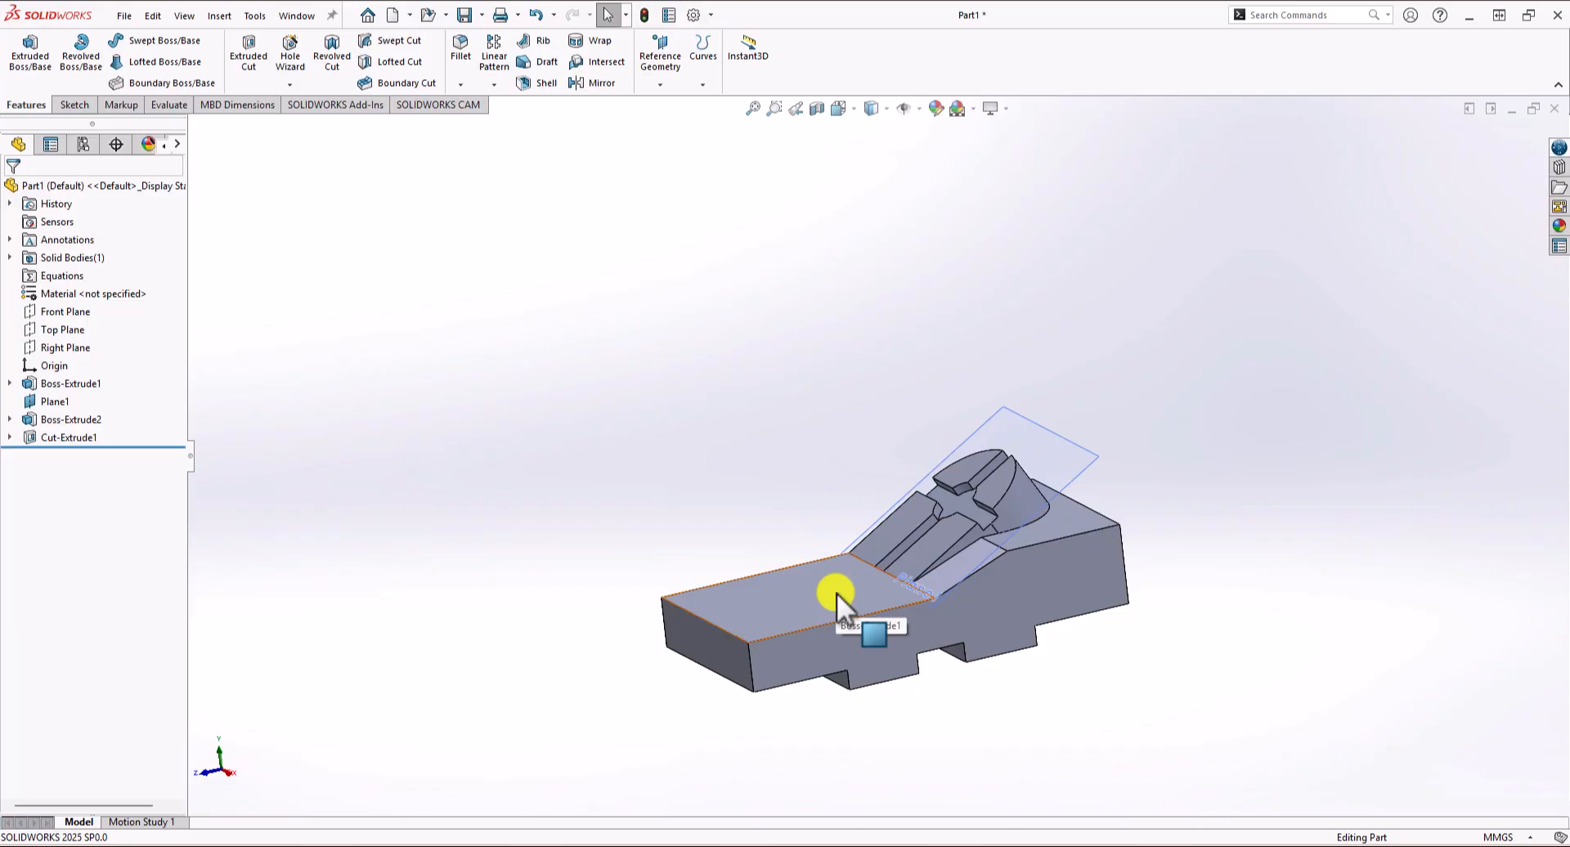
pyautogui.moveTo(837, 592); pyautogui.dragTo(876, 721, button='middle')
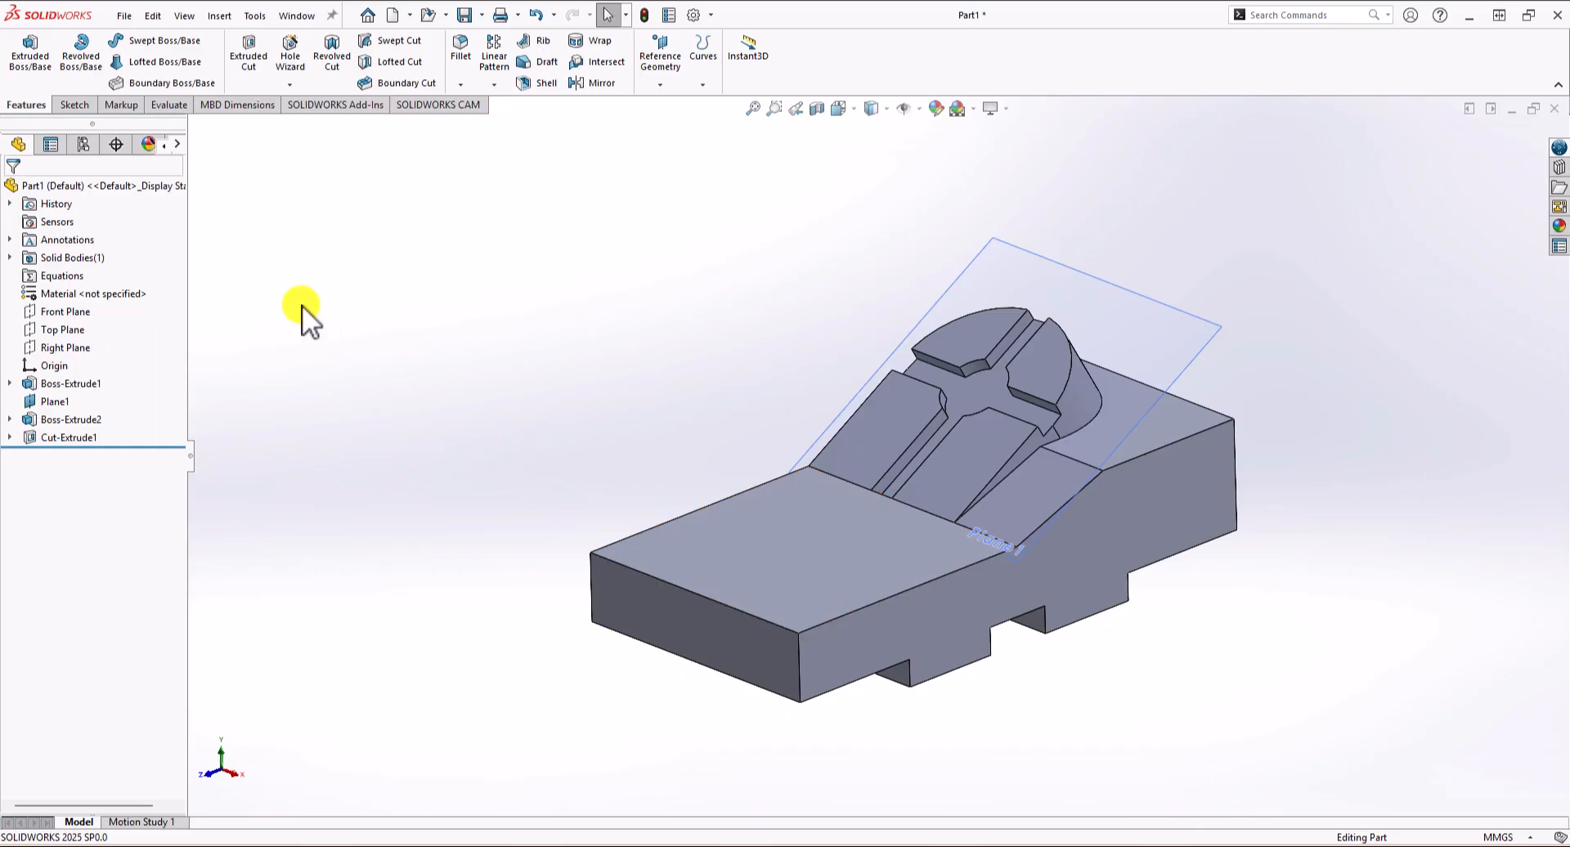
# Create a reference plane through the long side edge of the lower step's top face, at 165° to that face.
pyautogui.click(654, 83)
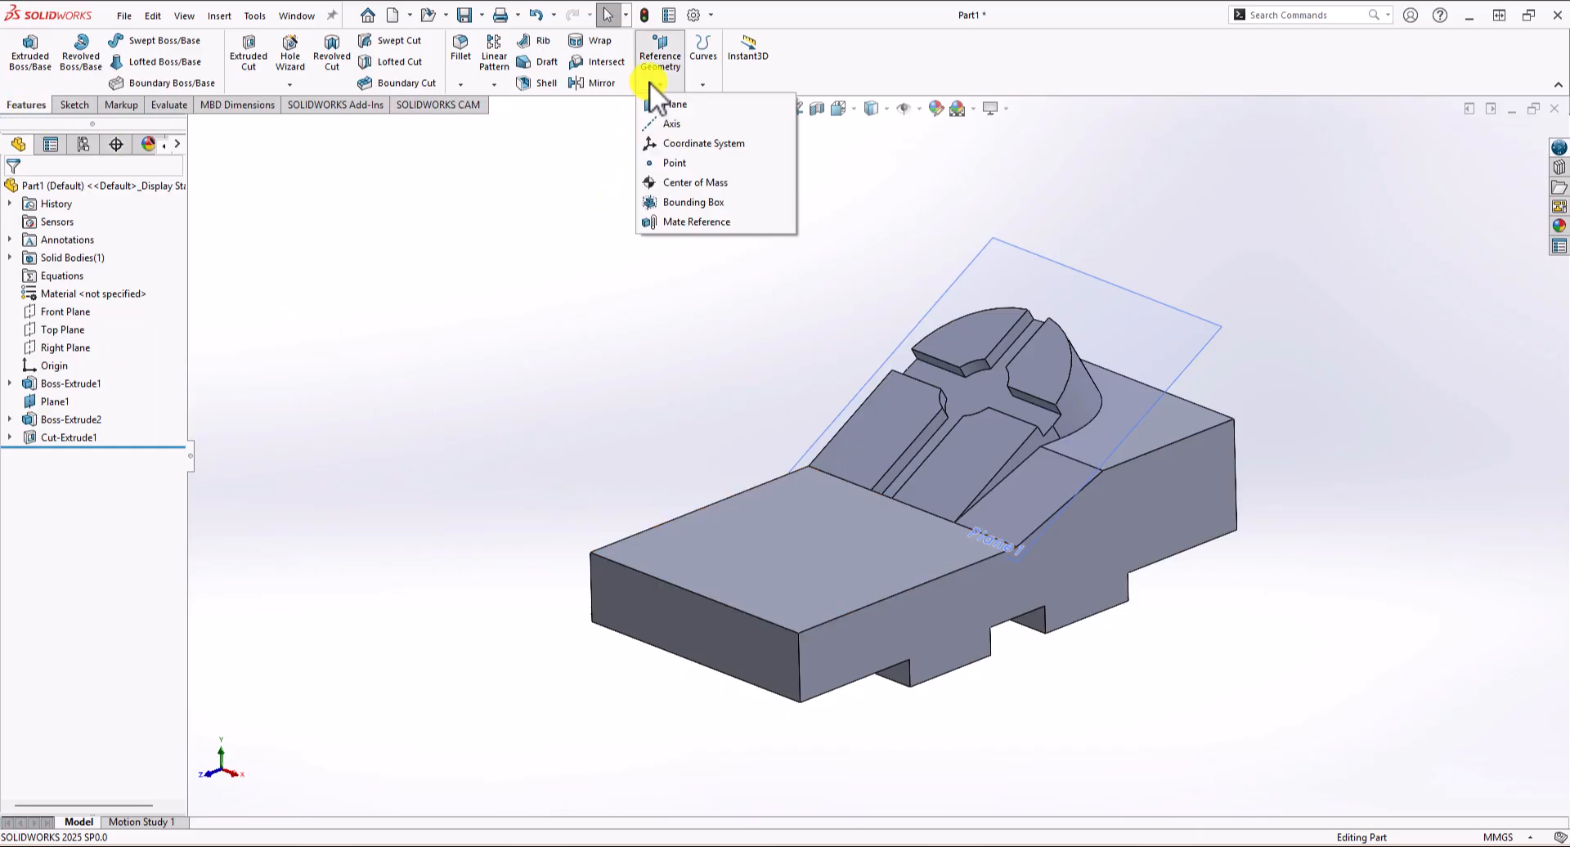
pyautogui.click(685, 101)
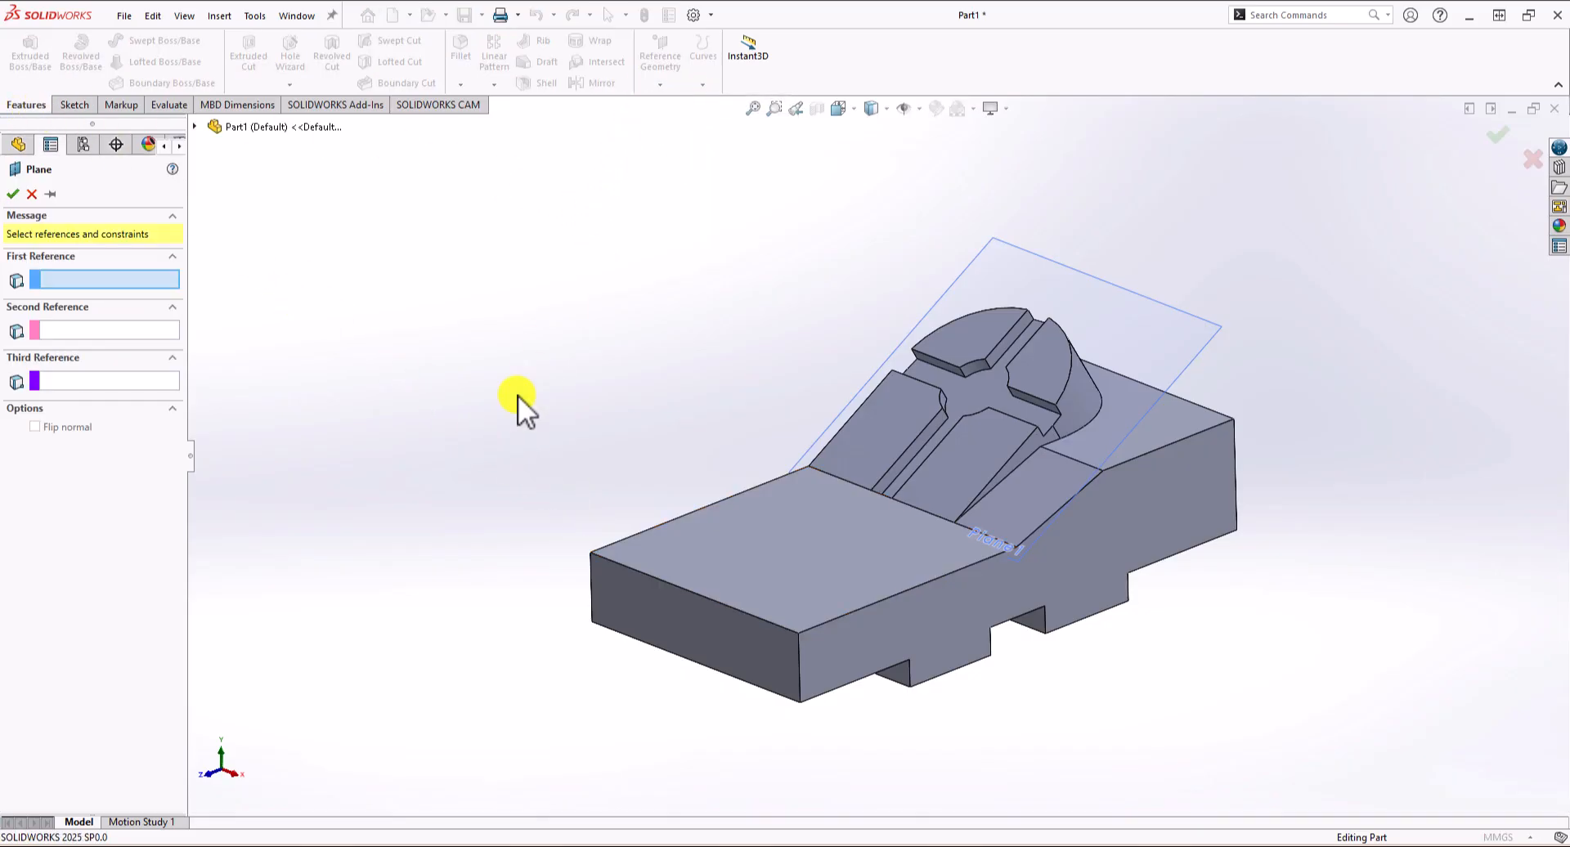
pyautogui.click(850, 549)
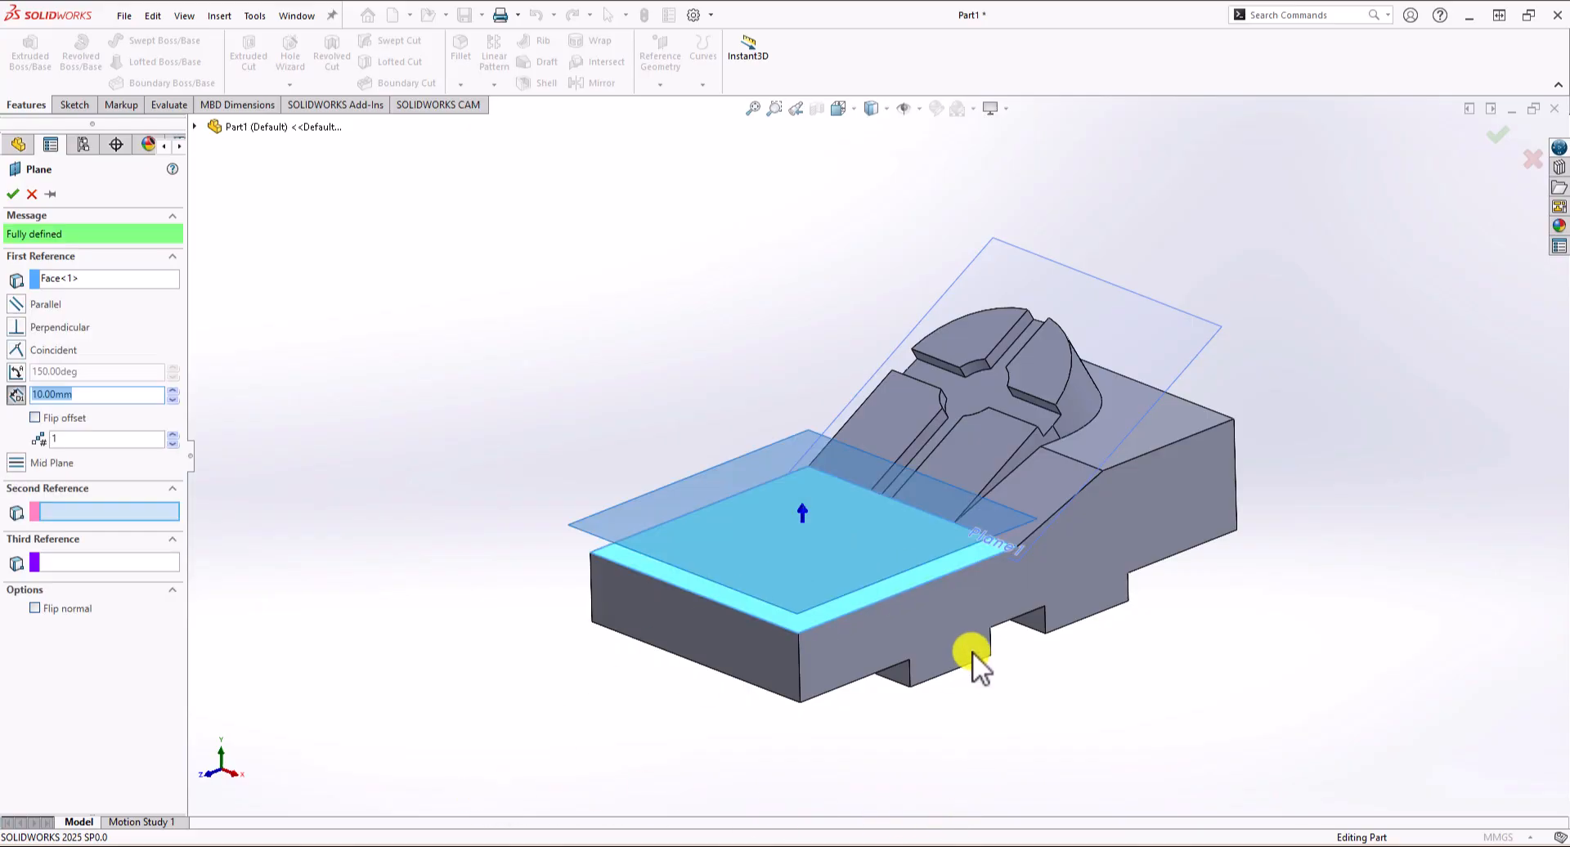
pyautogui.click(940, 577)
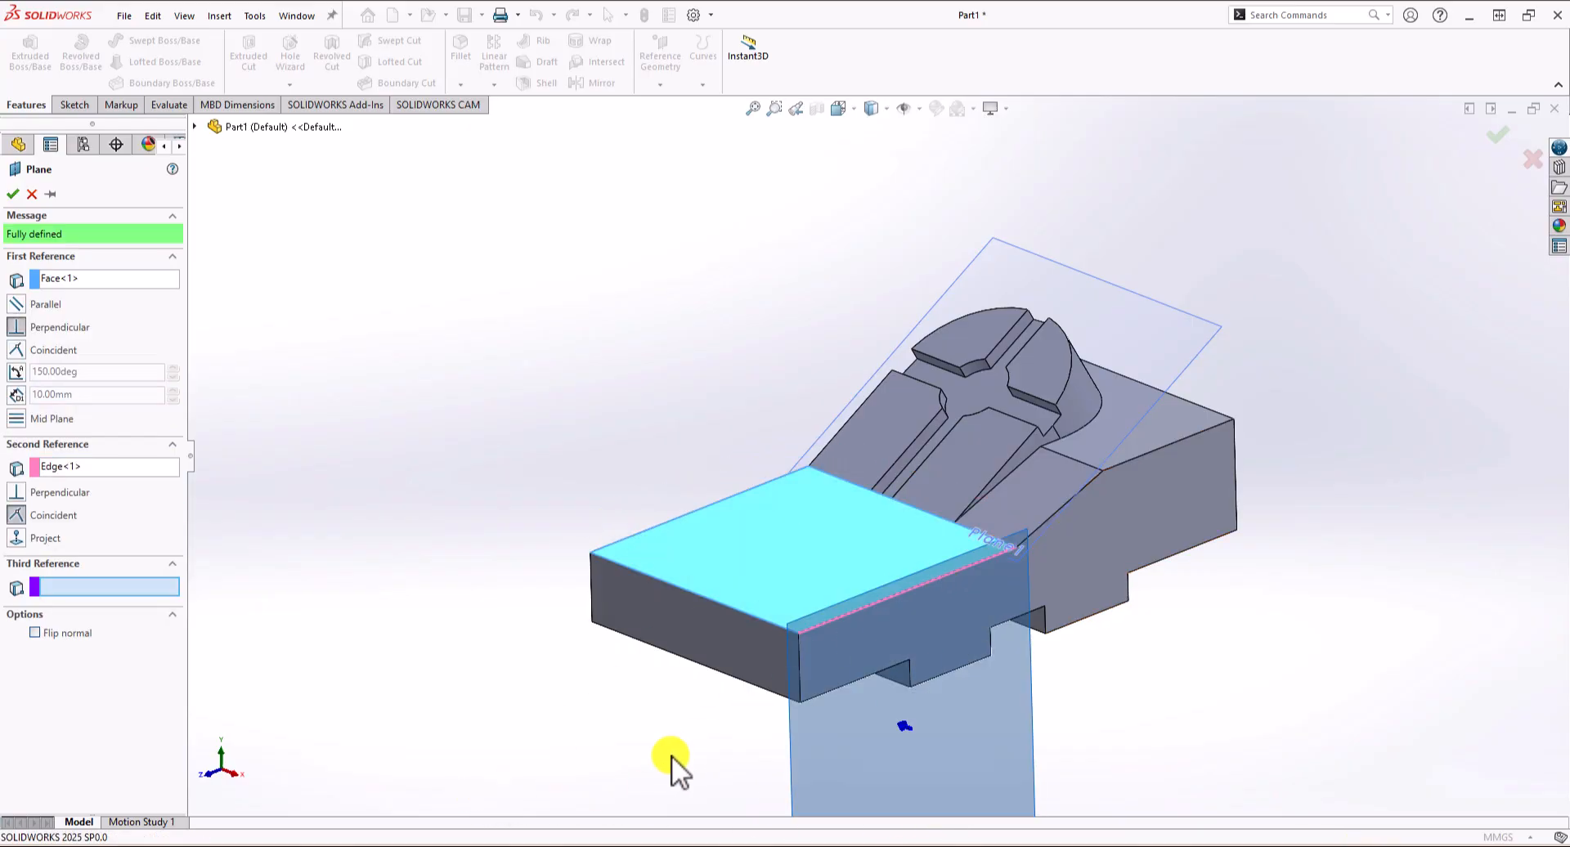
pyautogui.moveTo(670, 755); pyautogui.dragTo(668, 660, button='middle')
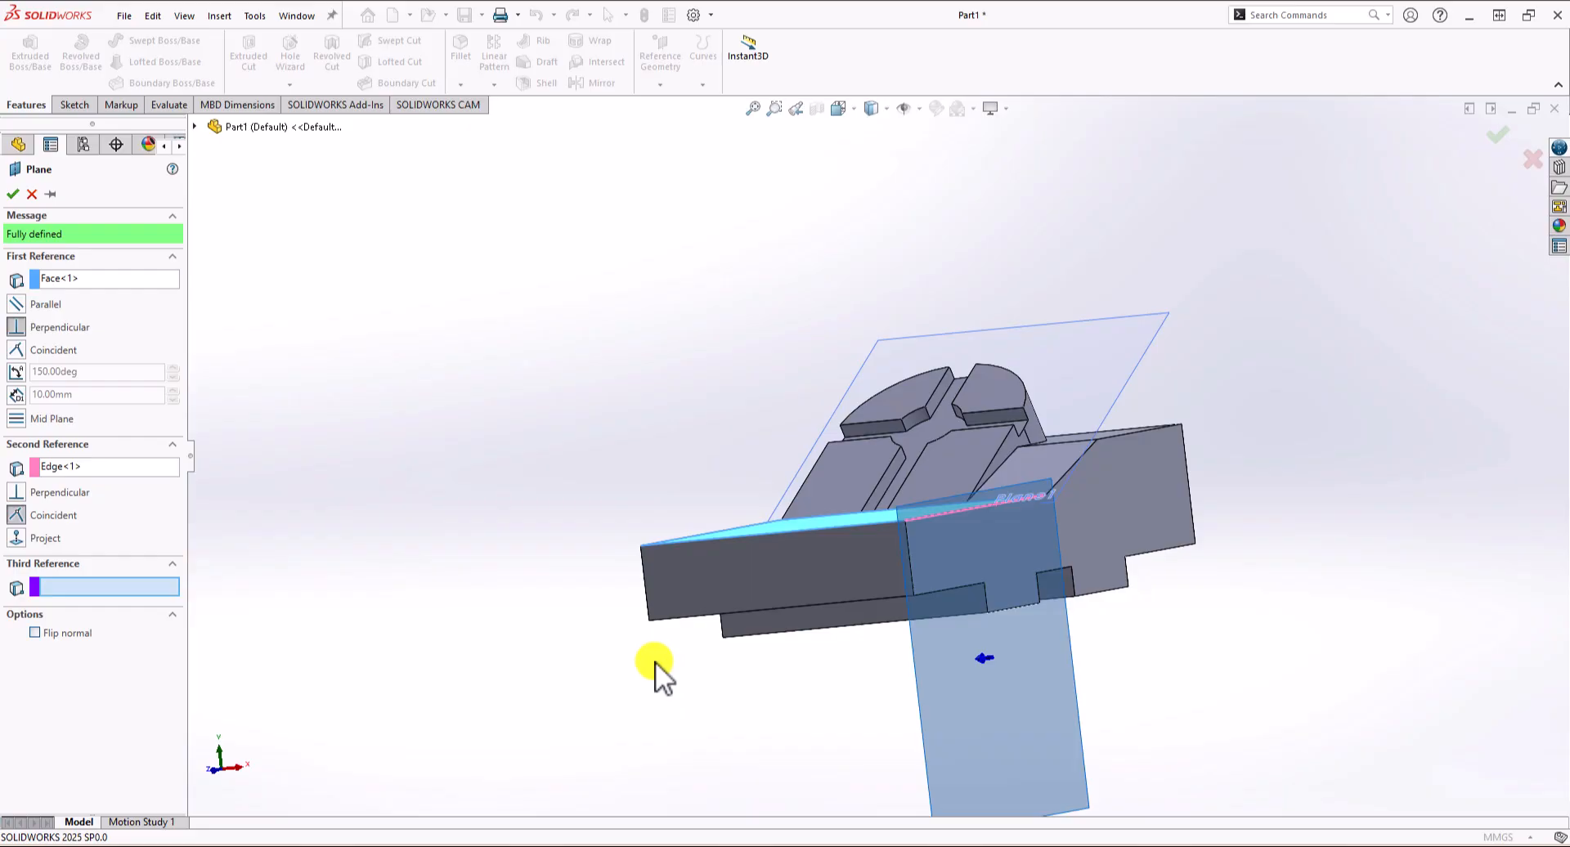
pyautogui.click(18, 371)
pyautogui.write('65')
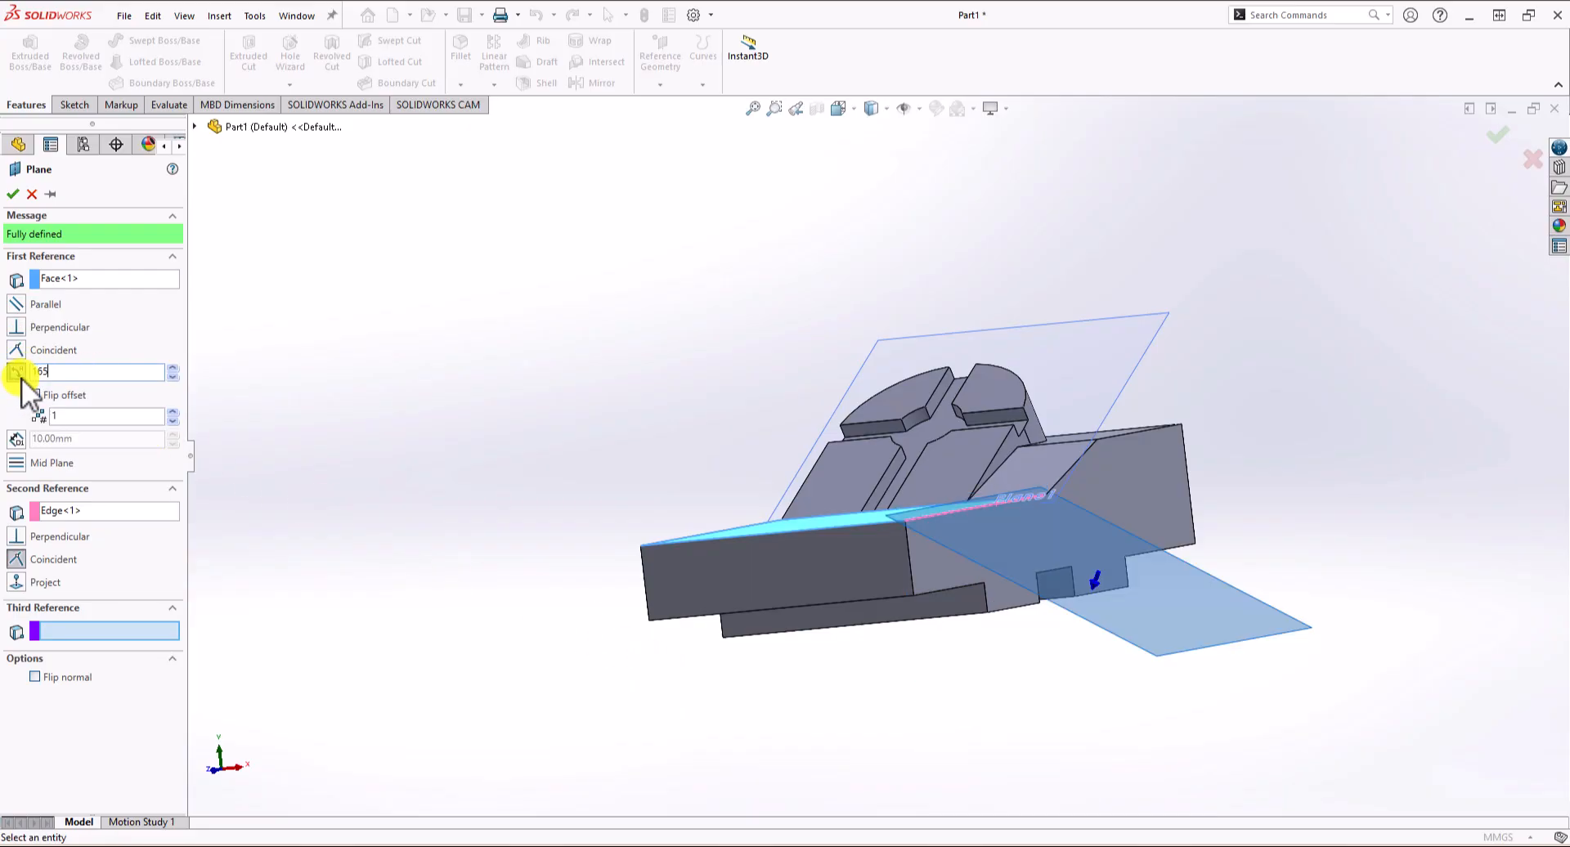
pyautogui.press('Return')
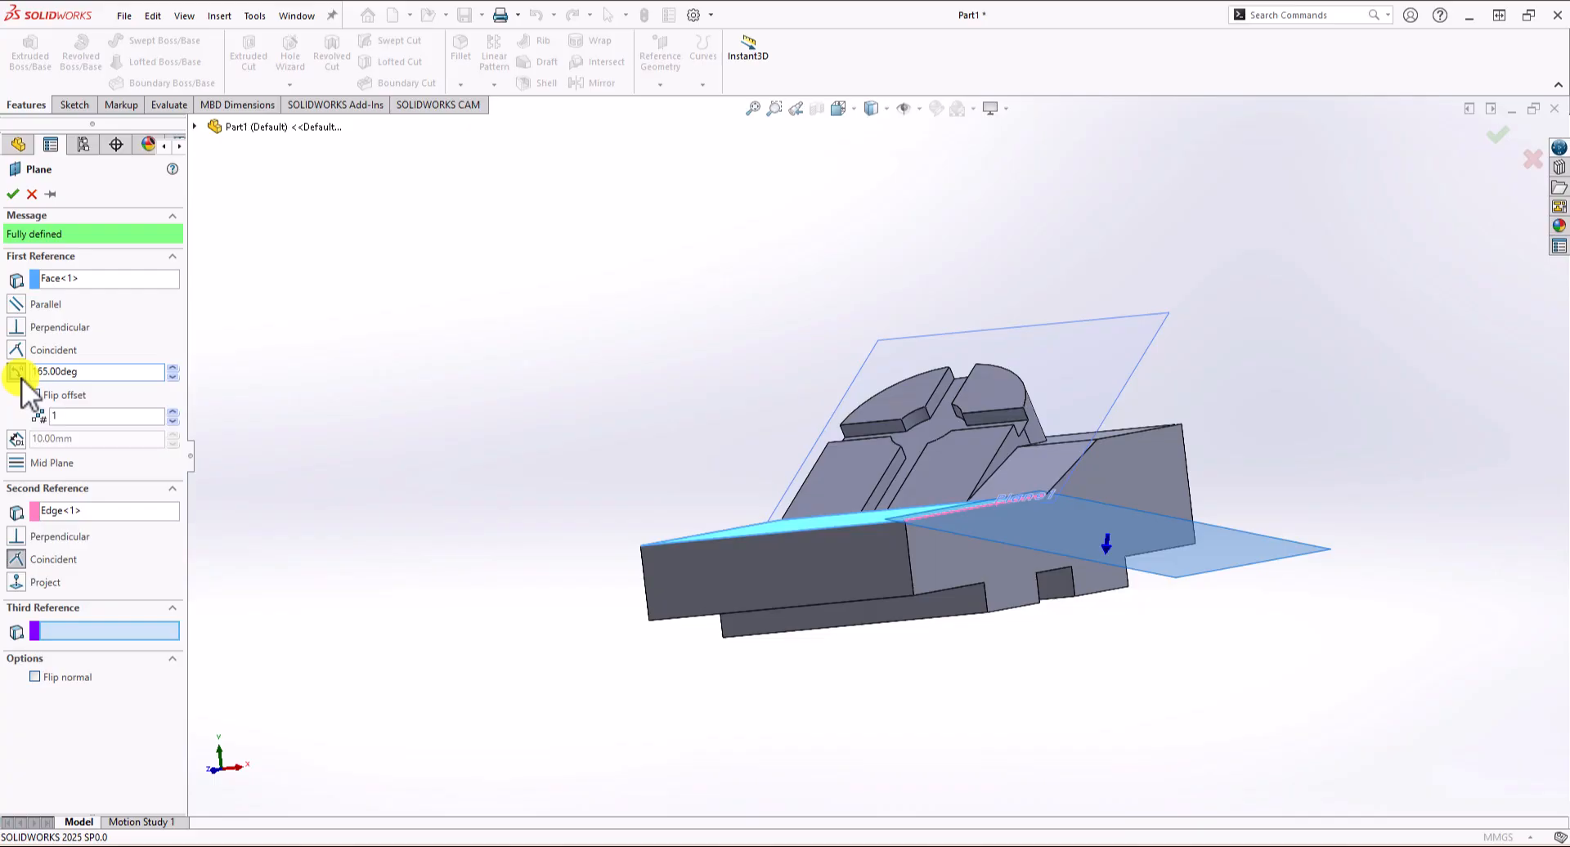
pyautogui.moveTo(858, 734)
pyautogui.mouseDown(button='middle')
pyautogui.moveTo(777, 717)
pyautogui.moveTo(875, 759)
pyautogui.mouseUp(button='middle')
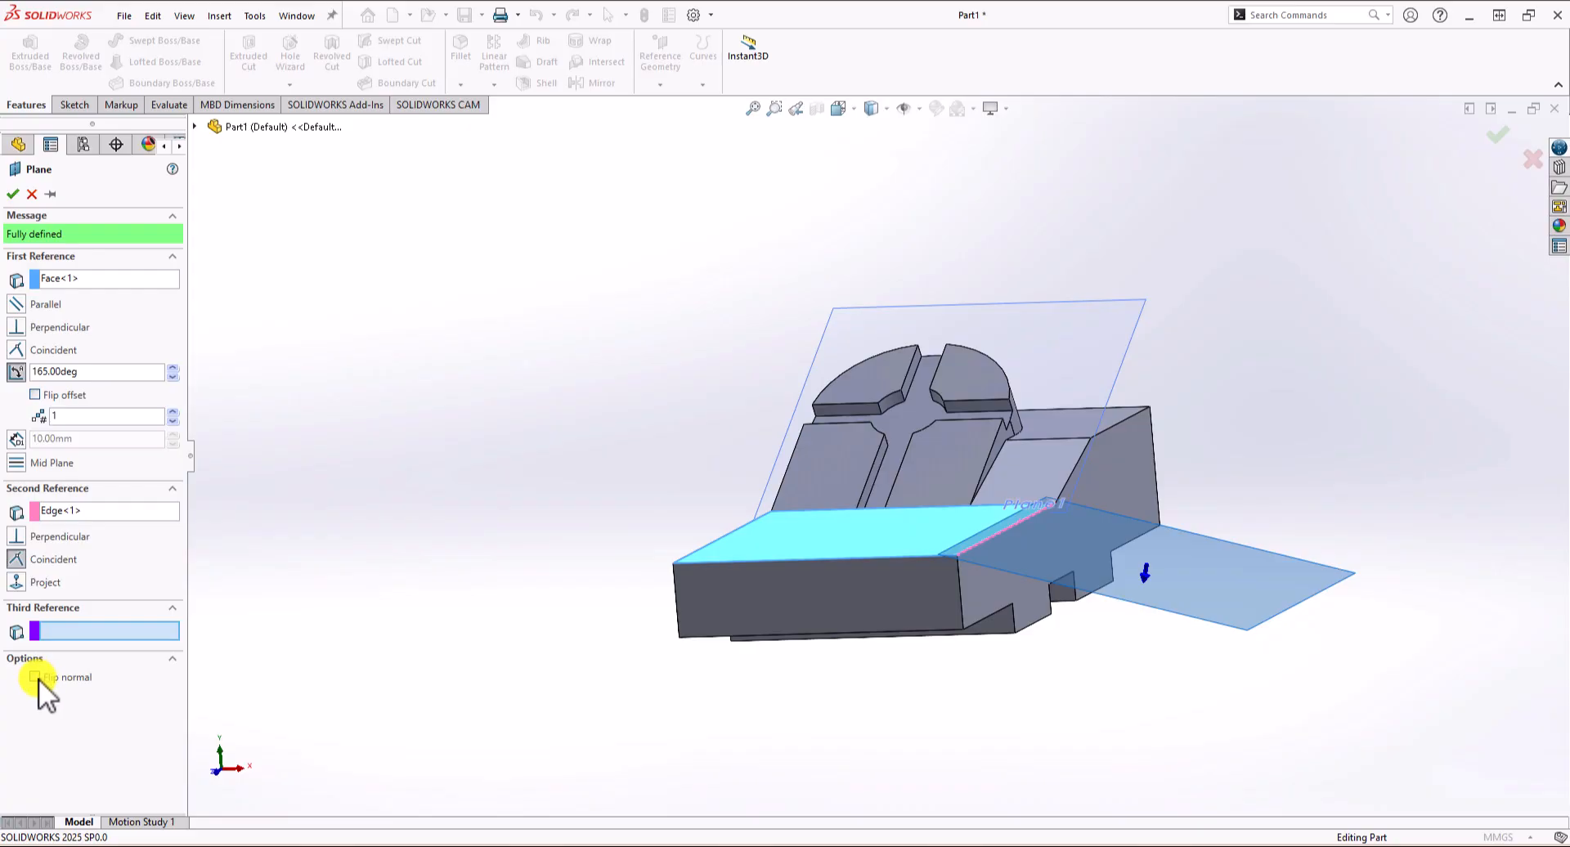
pyautogui.click(16, 195)
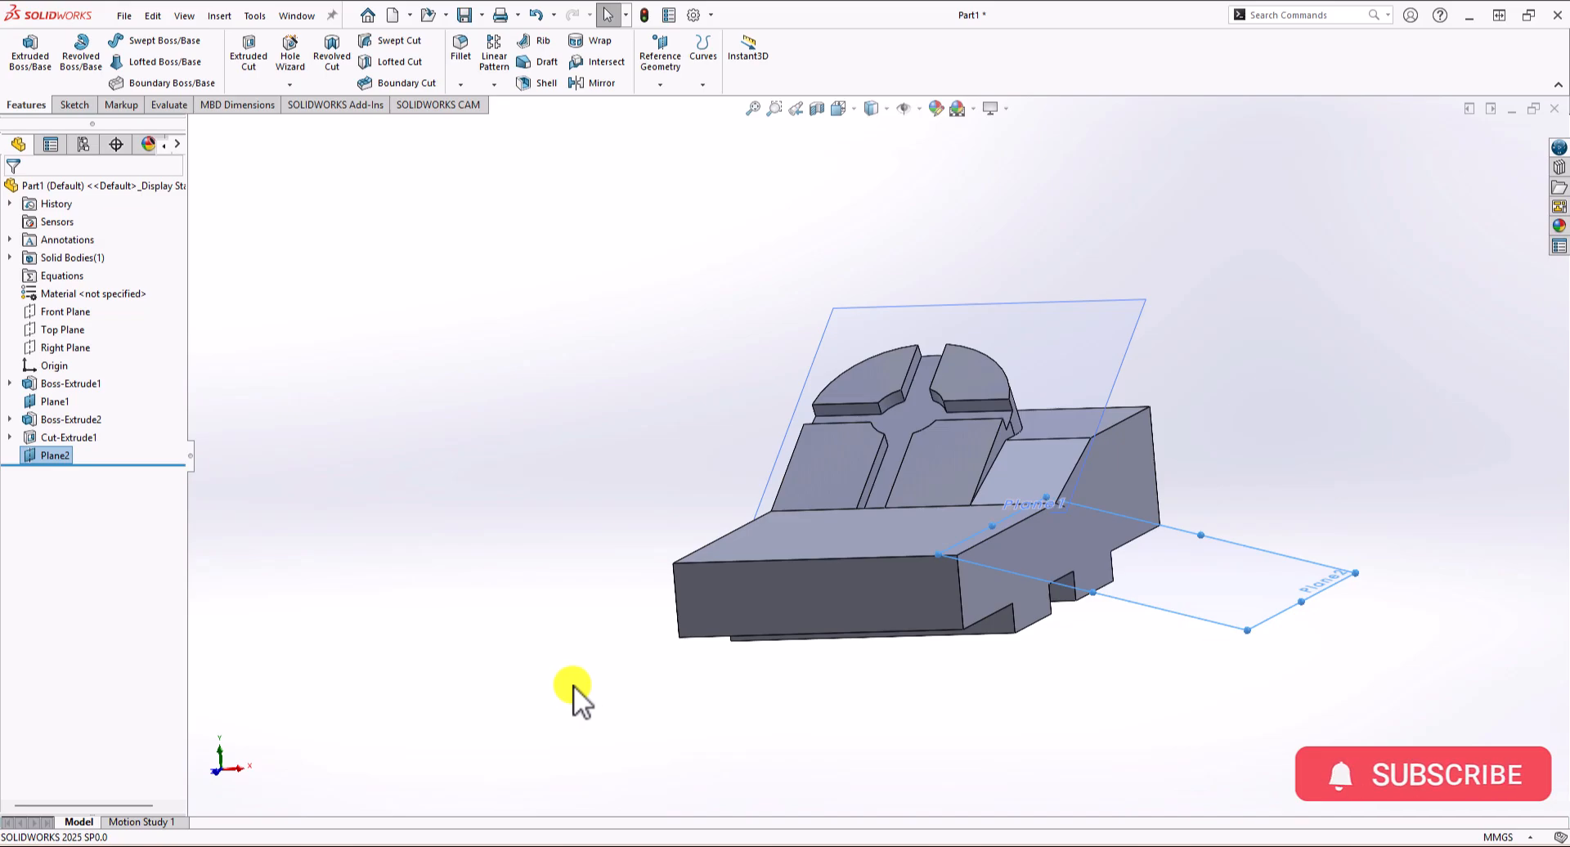
# Sketch a closed U-shaped profile on the new angled plane, about 47 mm wide with straight sides about 30 mm long, its flat end on the block's edge.
pyautogui.click(76, 110)
pyautogui.click(23, 51)
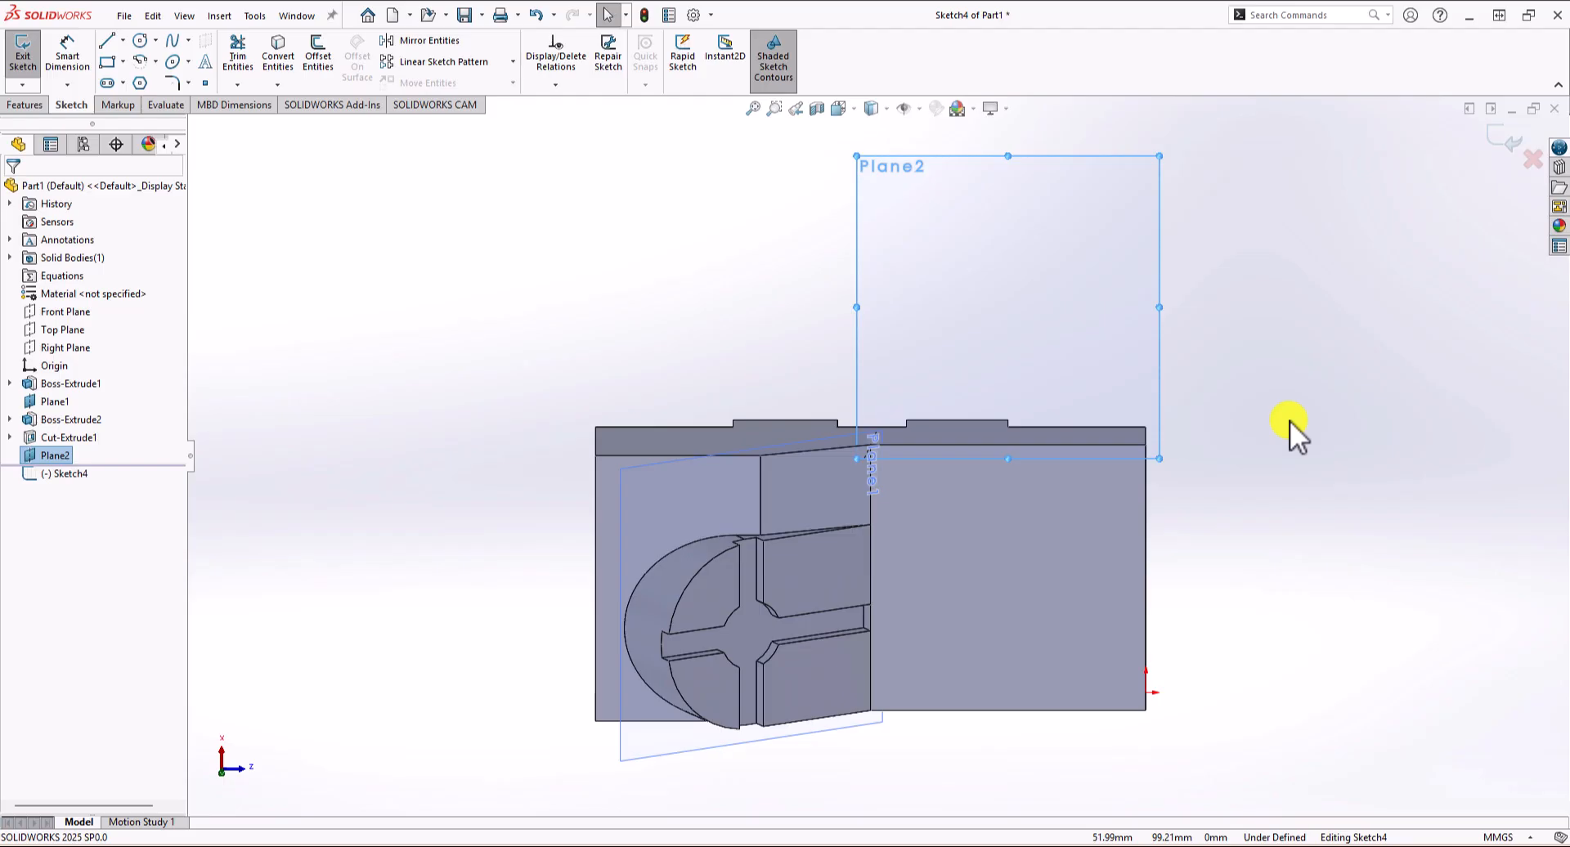
pyautogui.click(106, 40)
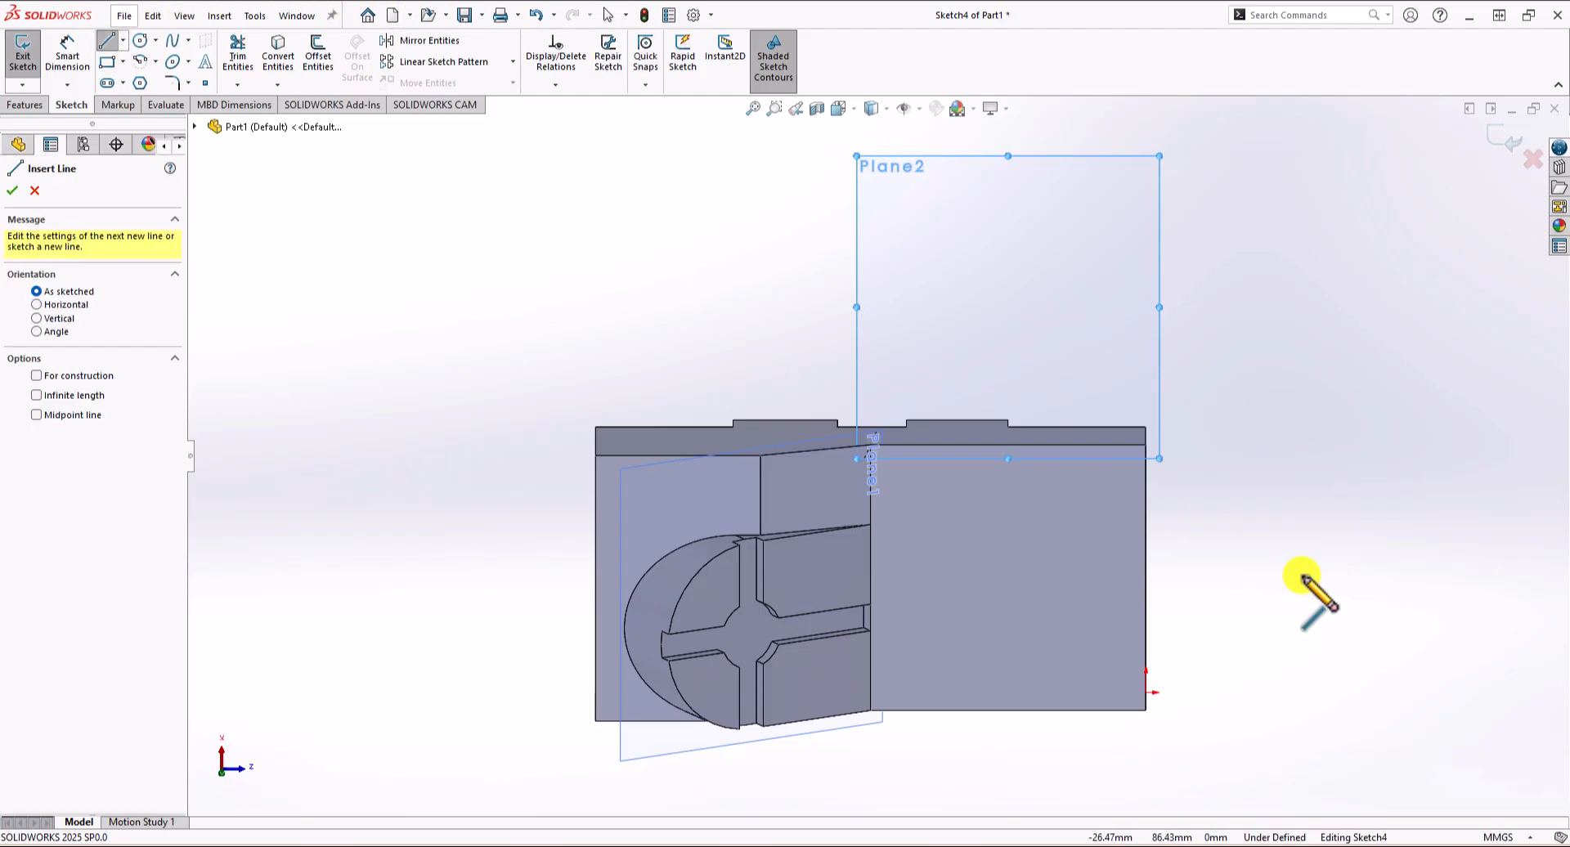
pyautogui.click(986, 445)
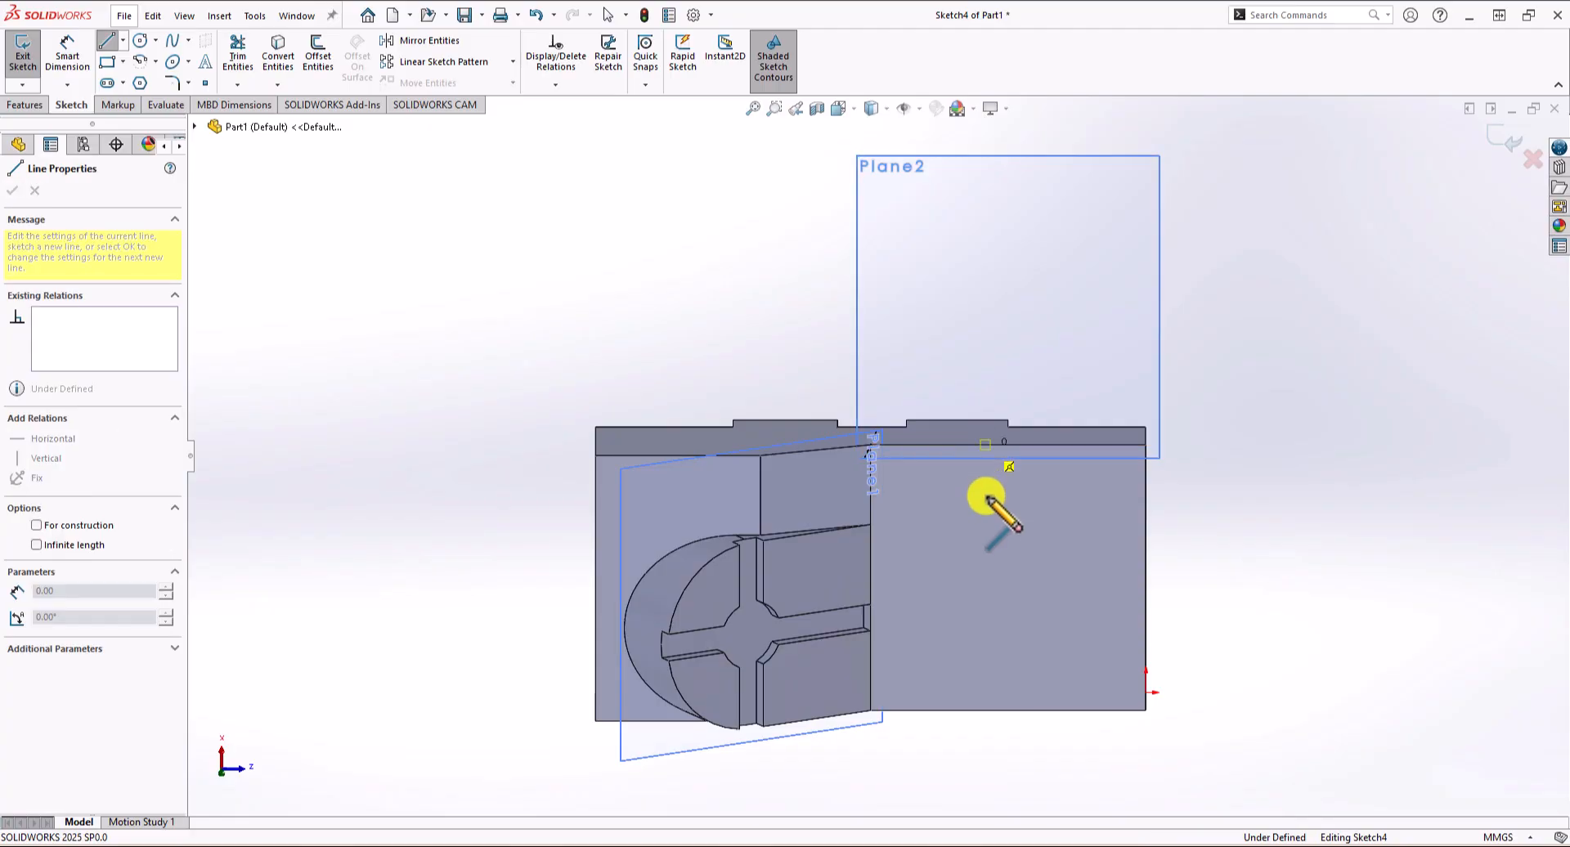
pyautogui.click(986, 527)
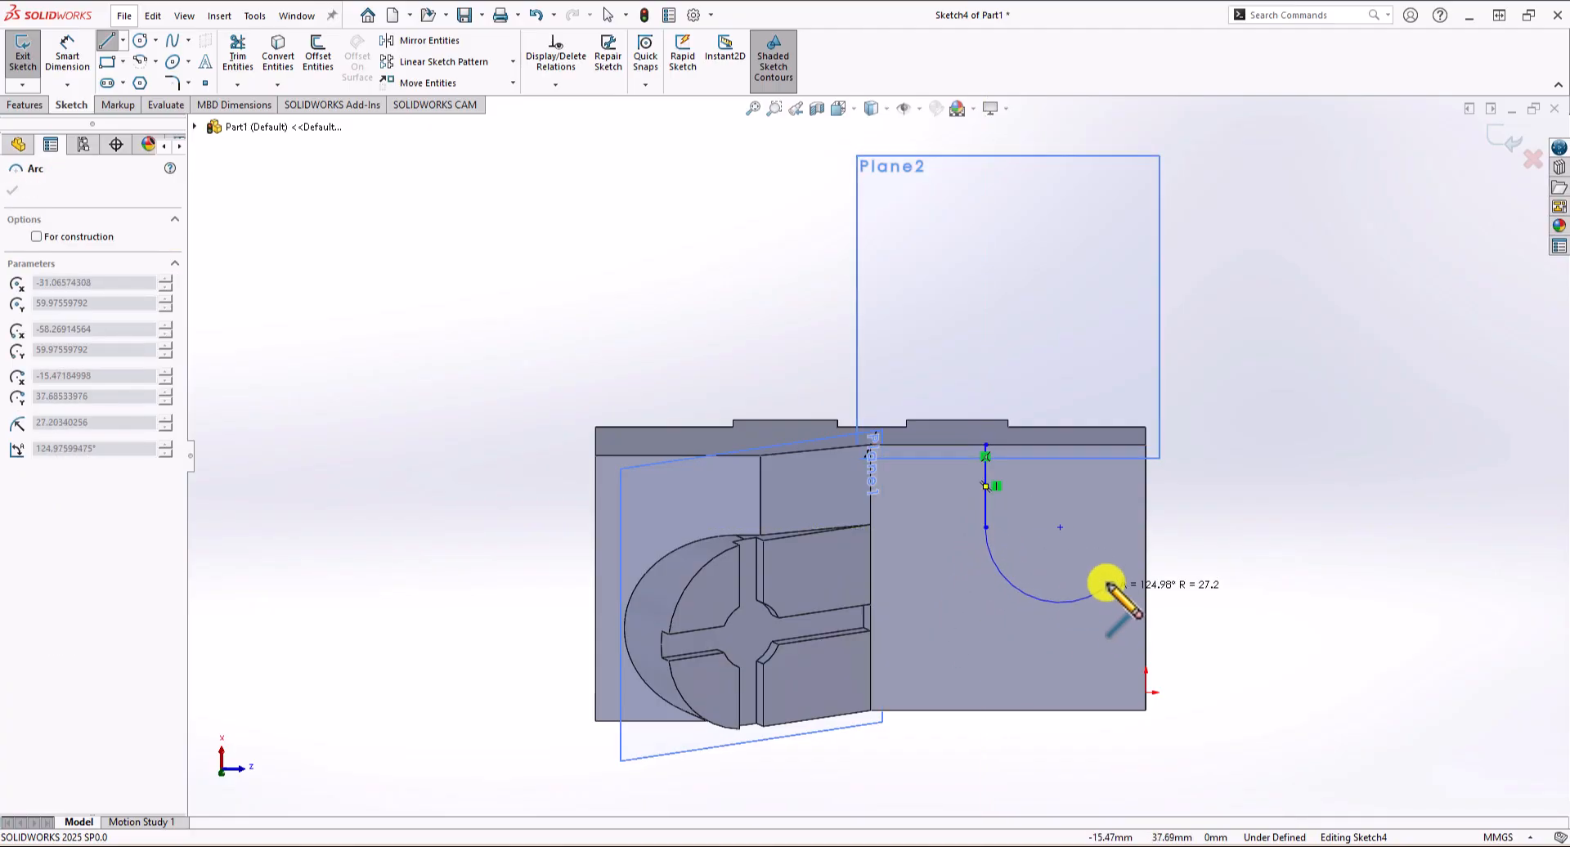
pyautogui.click(1115, 527)
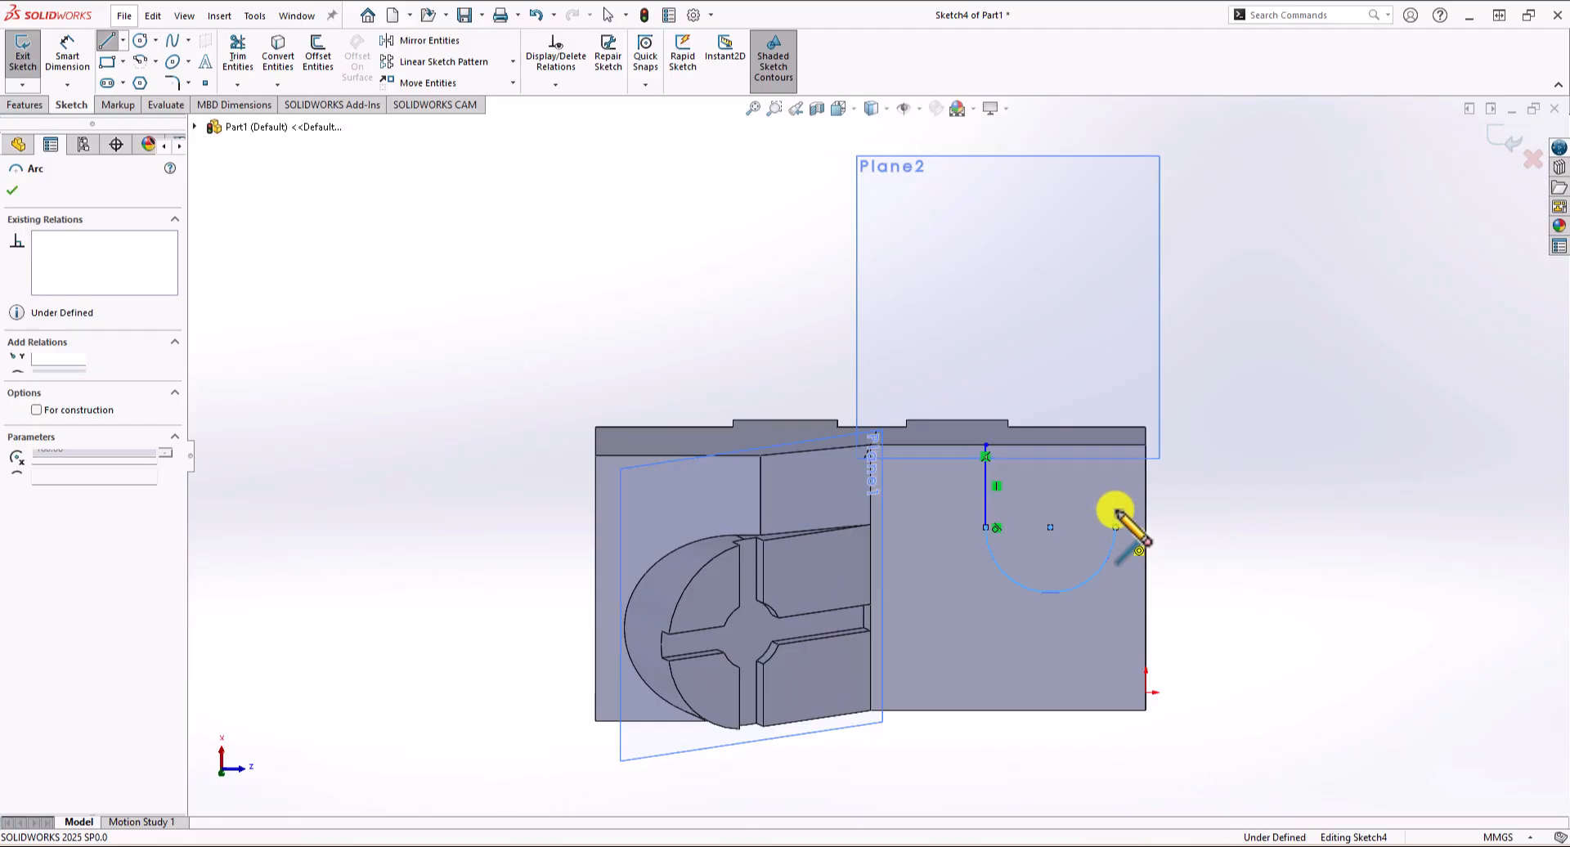
pyautogui.click(1116, 447)
pyautogui.click(986, 445)
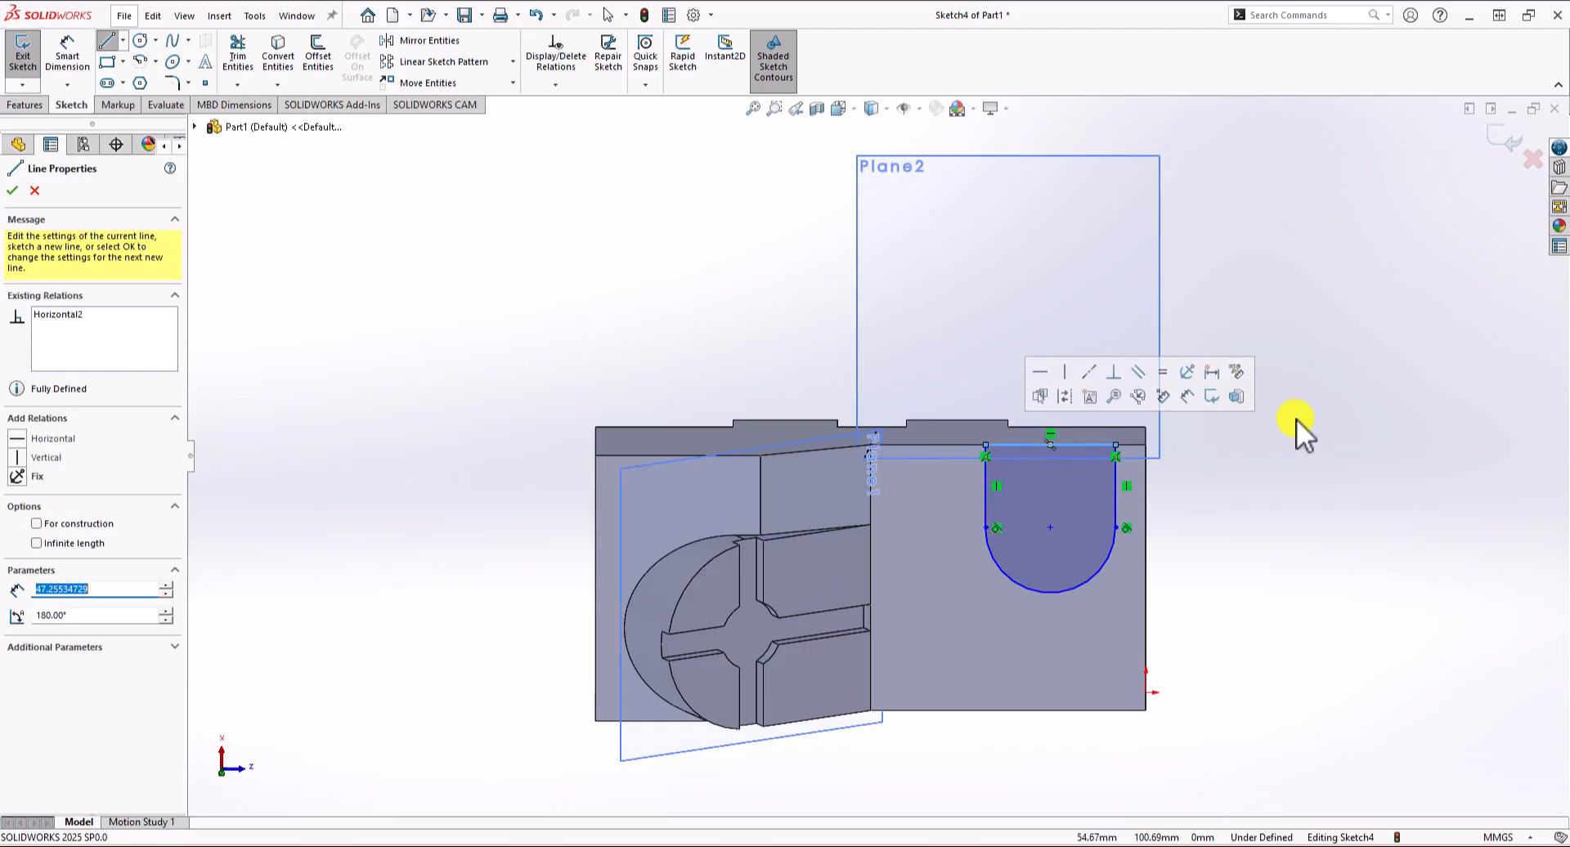
pyautogui.press('Escape')
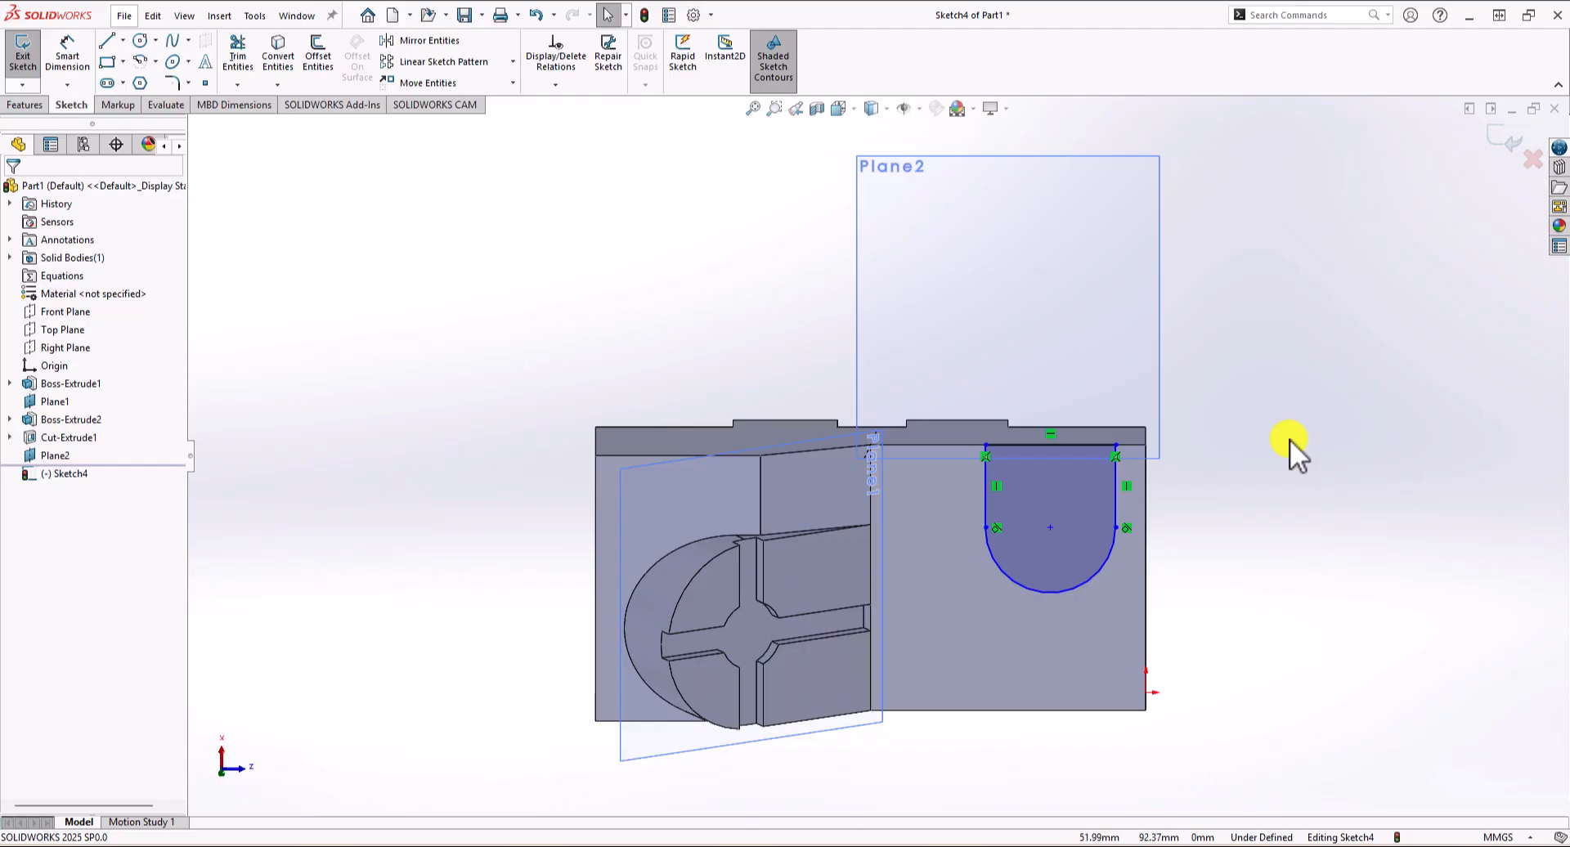
# Dimension the distance between the U profile's nearer straight side and the block's end edge as 15 mm.
pyautogui.click(69, 48)
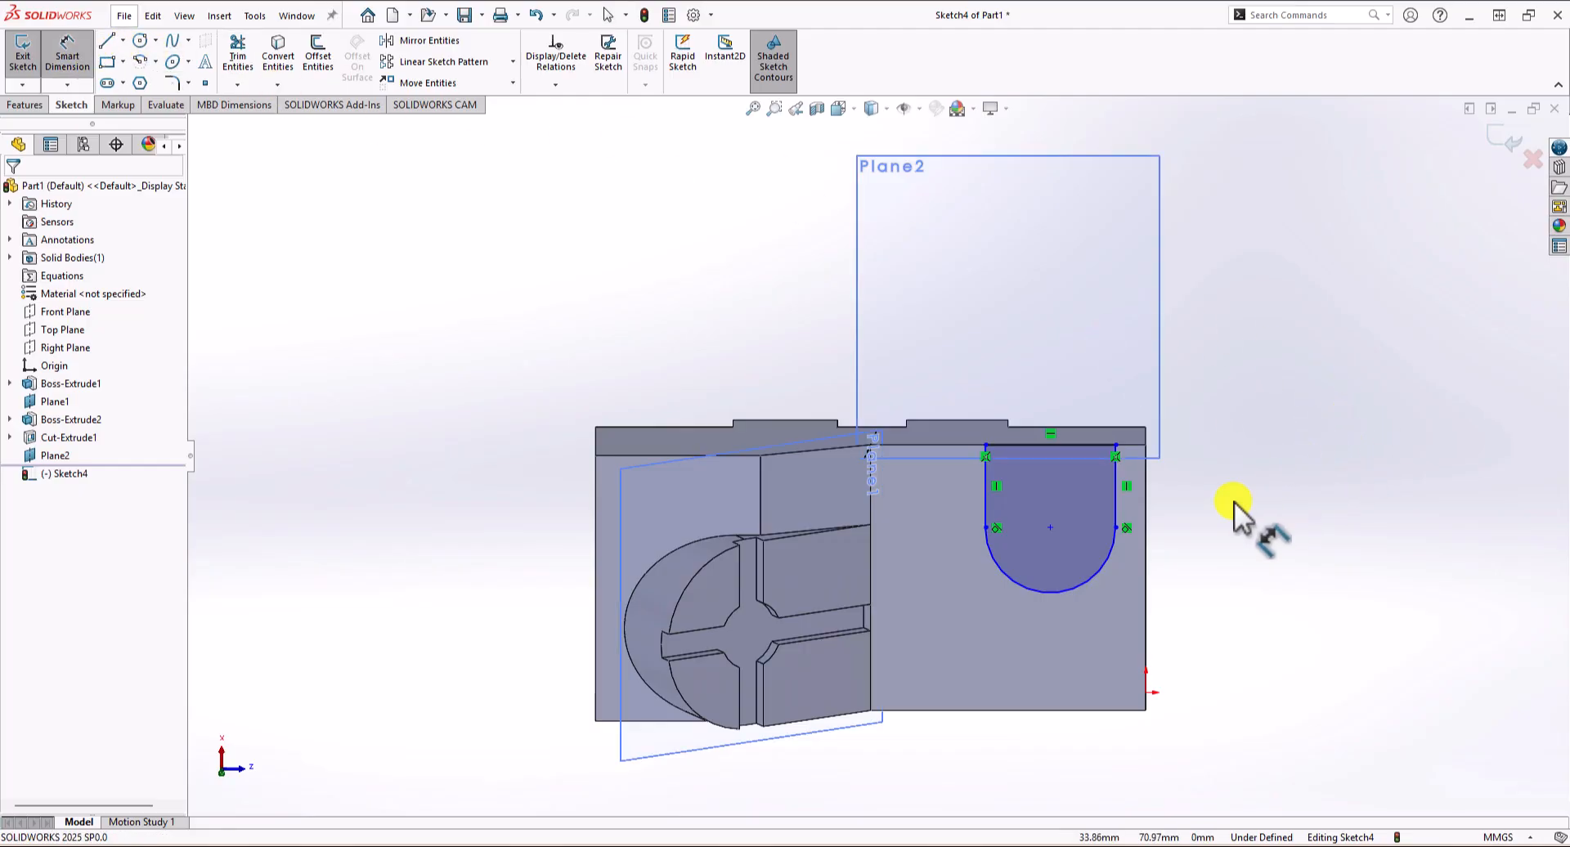
pyautogui.scroll(-2, 1234, 505)
pyautogui.click(1037, 462)
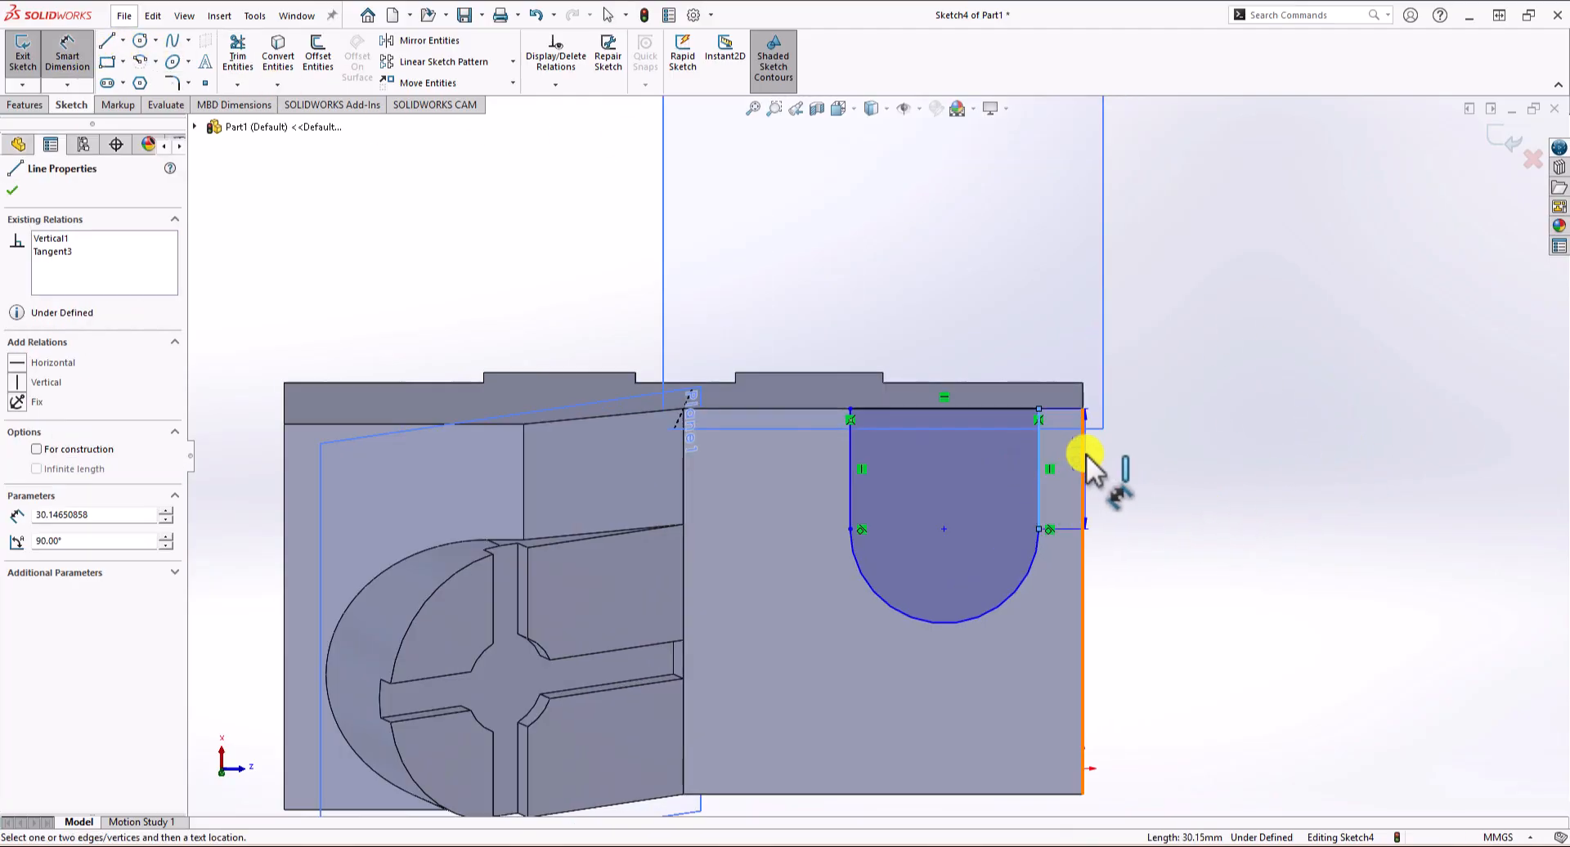
pyautogui.click(1085, 456)
pyautogui.click(1284, 459)
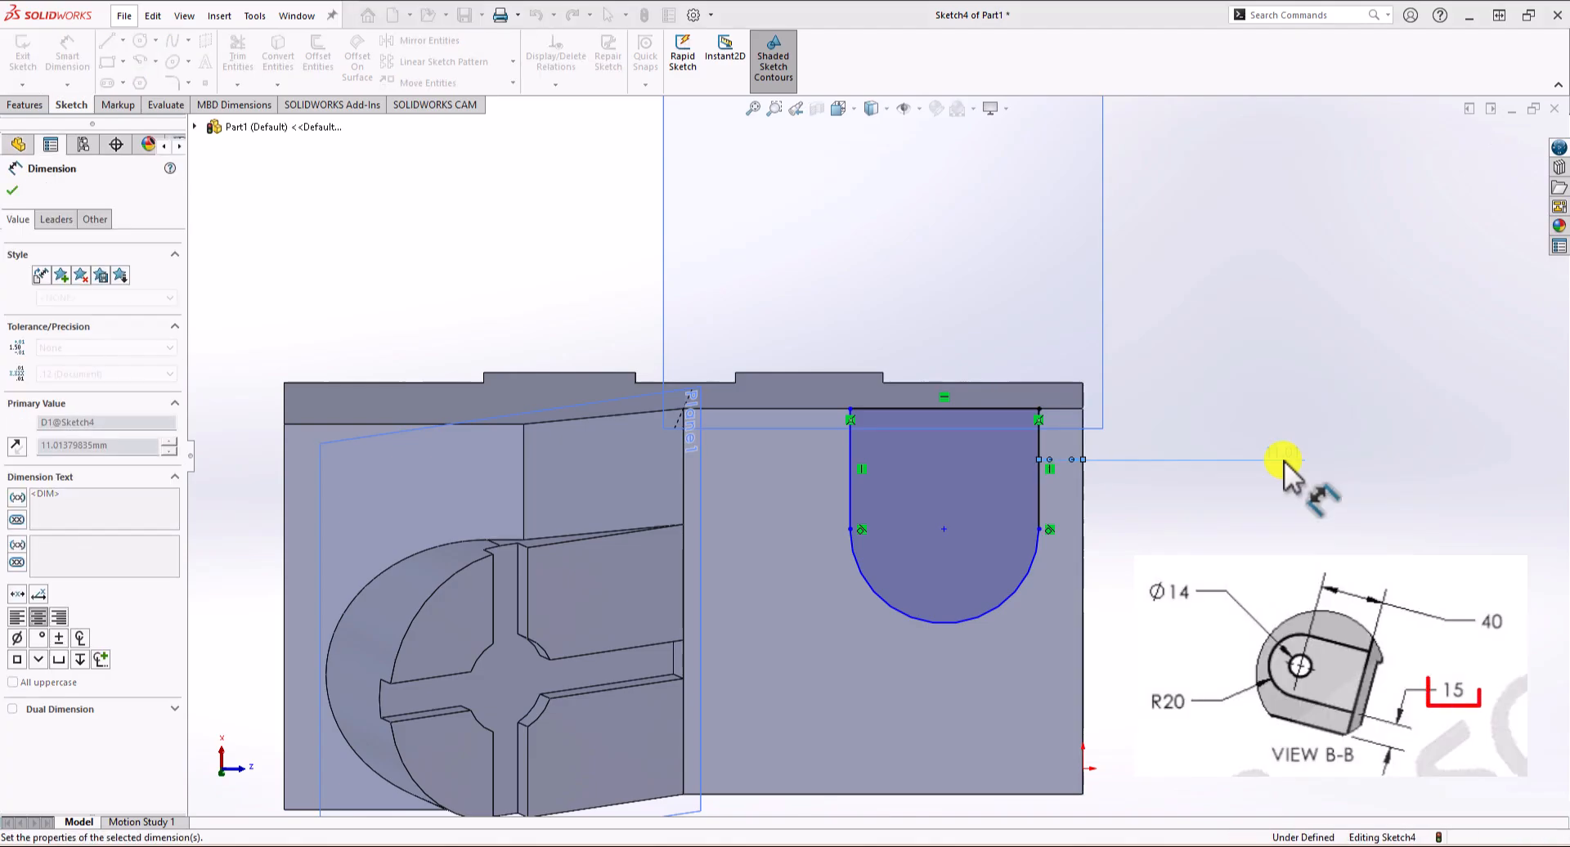
pyautogui.write('15')
pyautogui.press('Return')
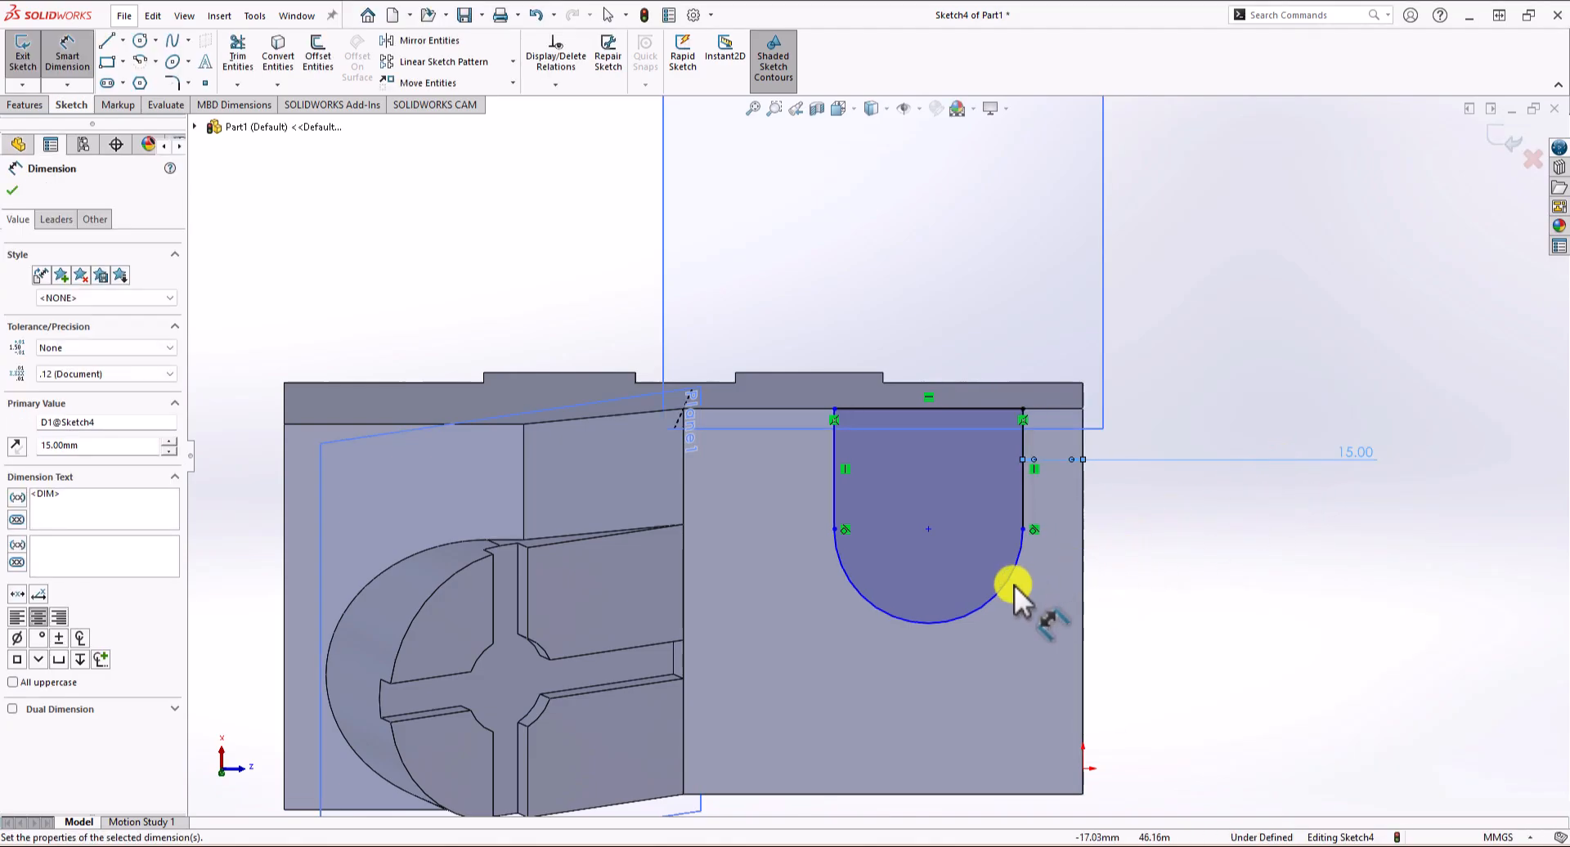
# Dimension the rounded end of the U profile with a 20 mm radius.
pyautogui.click(1008, 586)
pyautogui.click(1234, 621)
pyautogui.write('20')
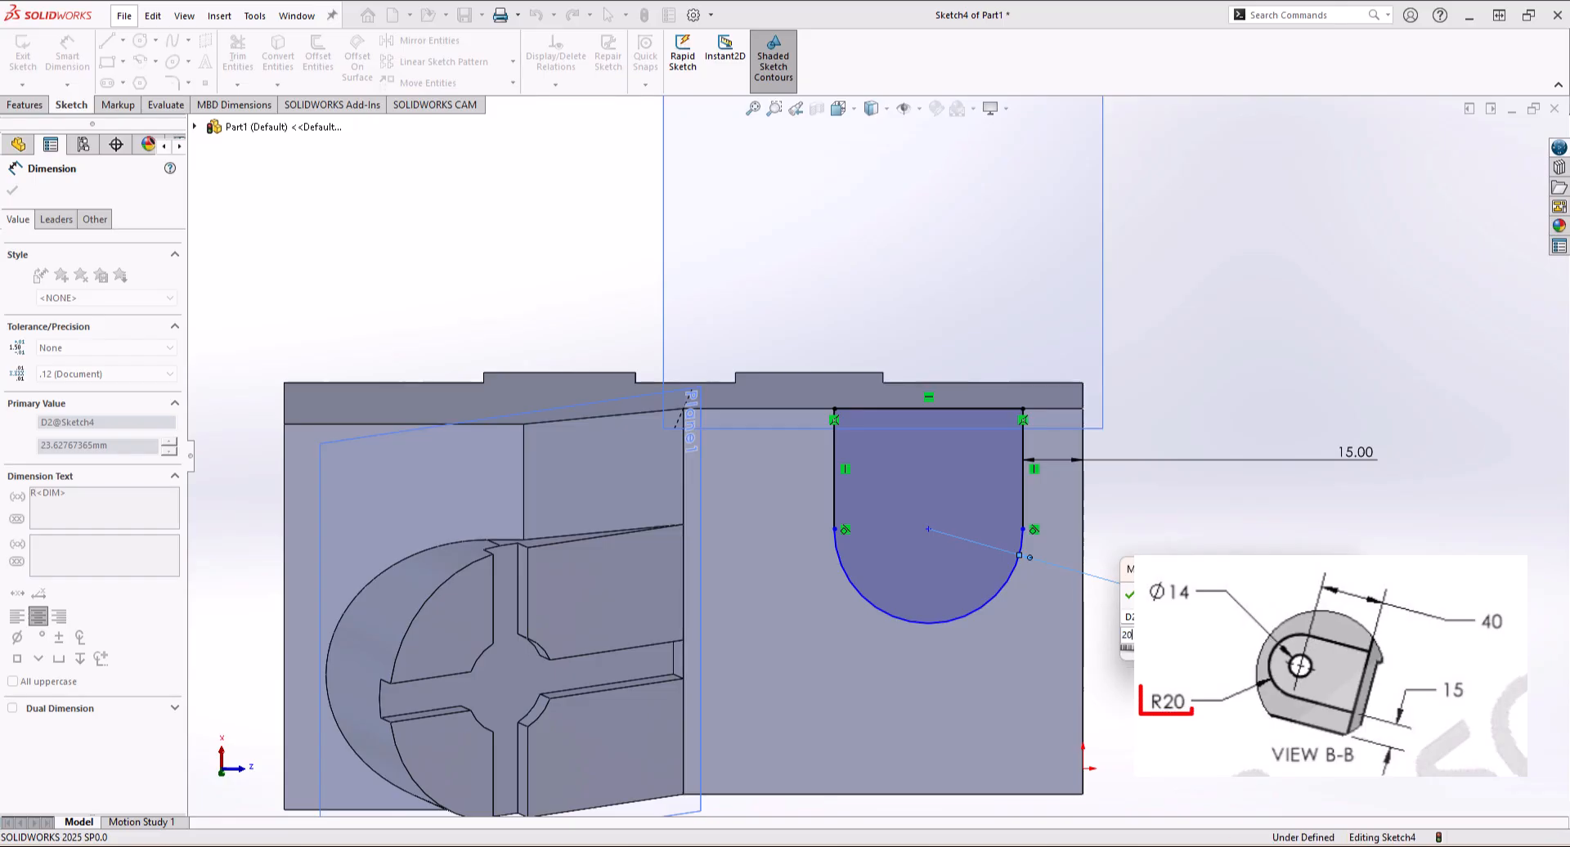
pyautogui.press('Return')
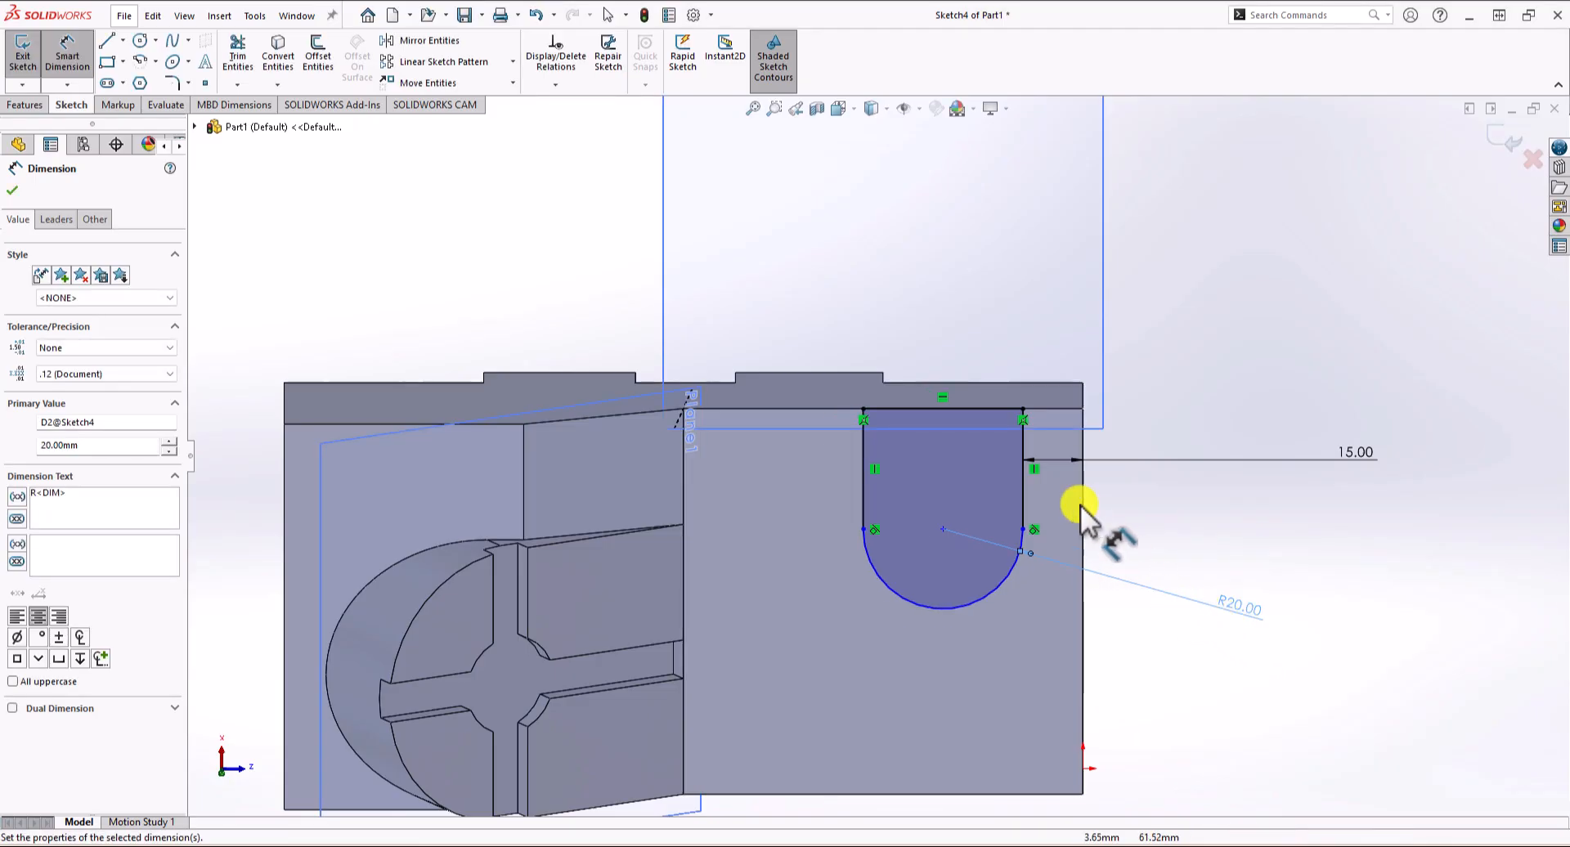
# Dimension the distance between the U profile's flat end and its arc centre as 40 mm.
pyautogui.click(984, 412)
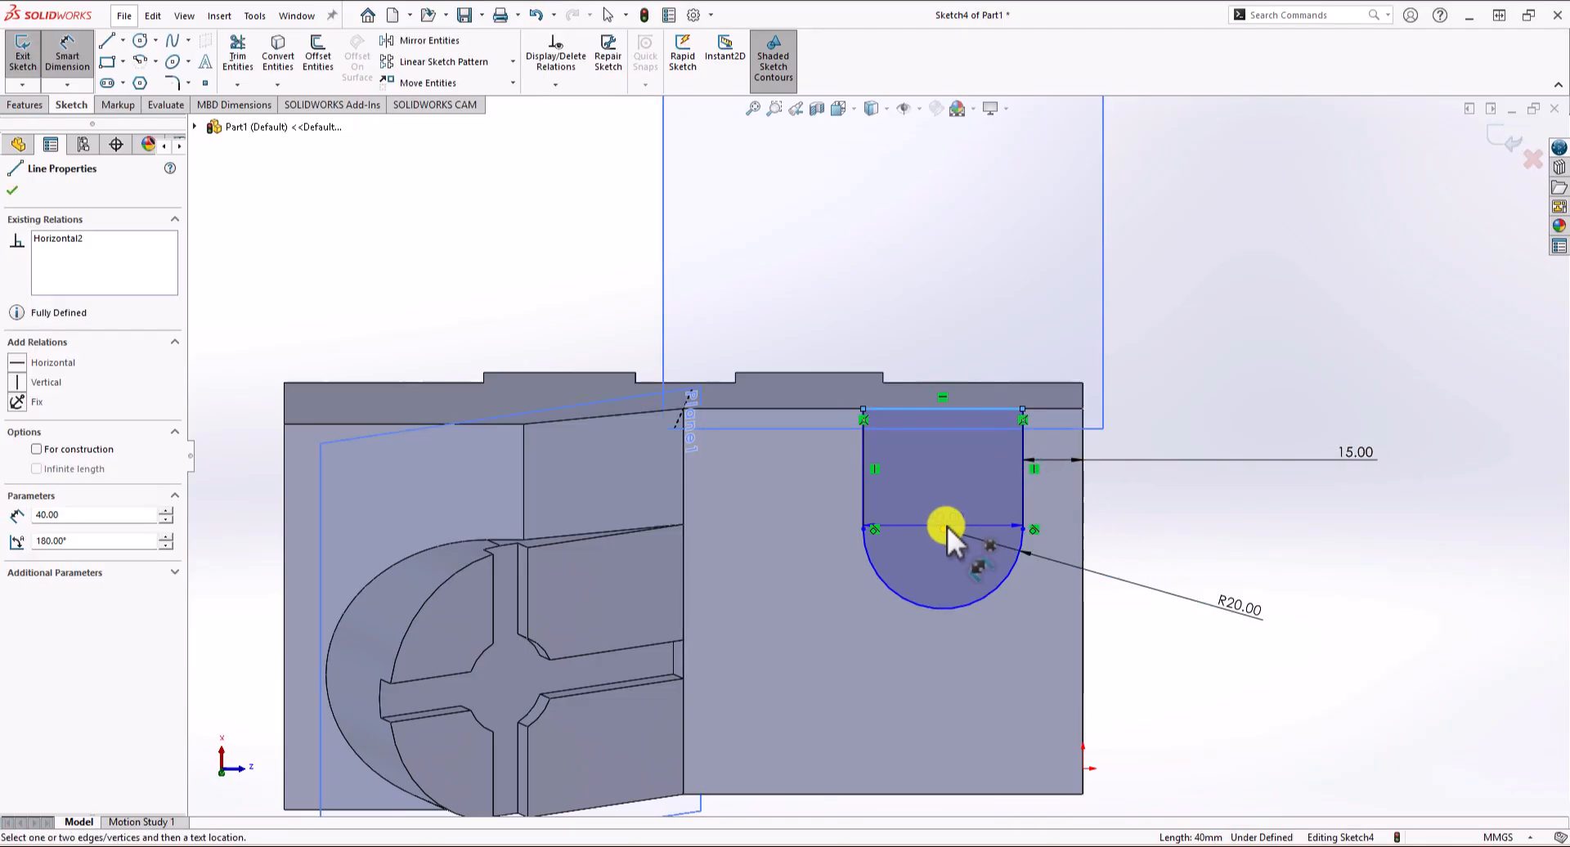
pyautogui.click(946, 527)
pyautogui.click(1231, 494)
pyautogui.write('4')
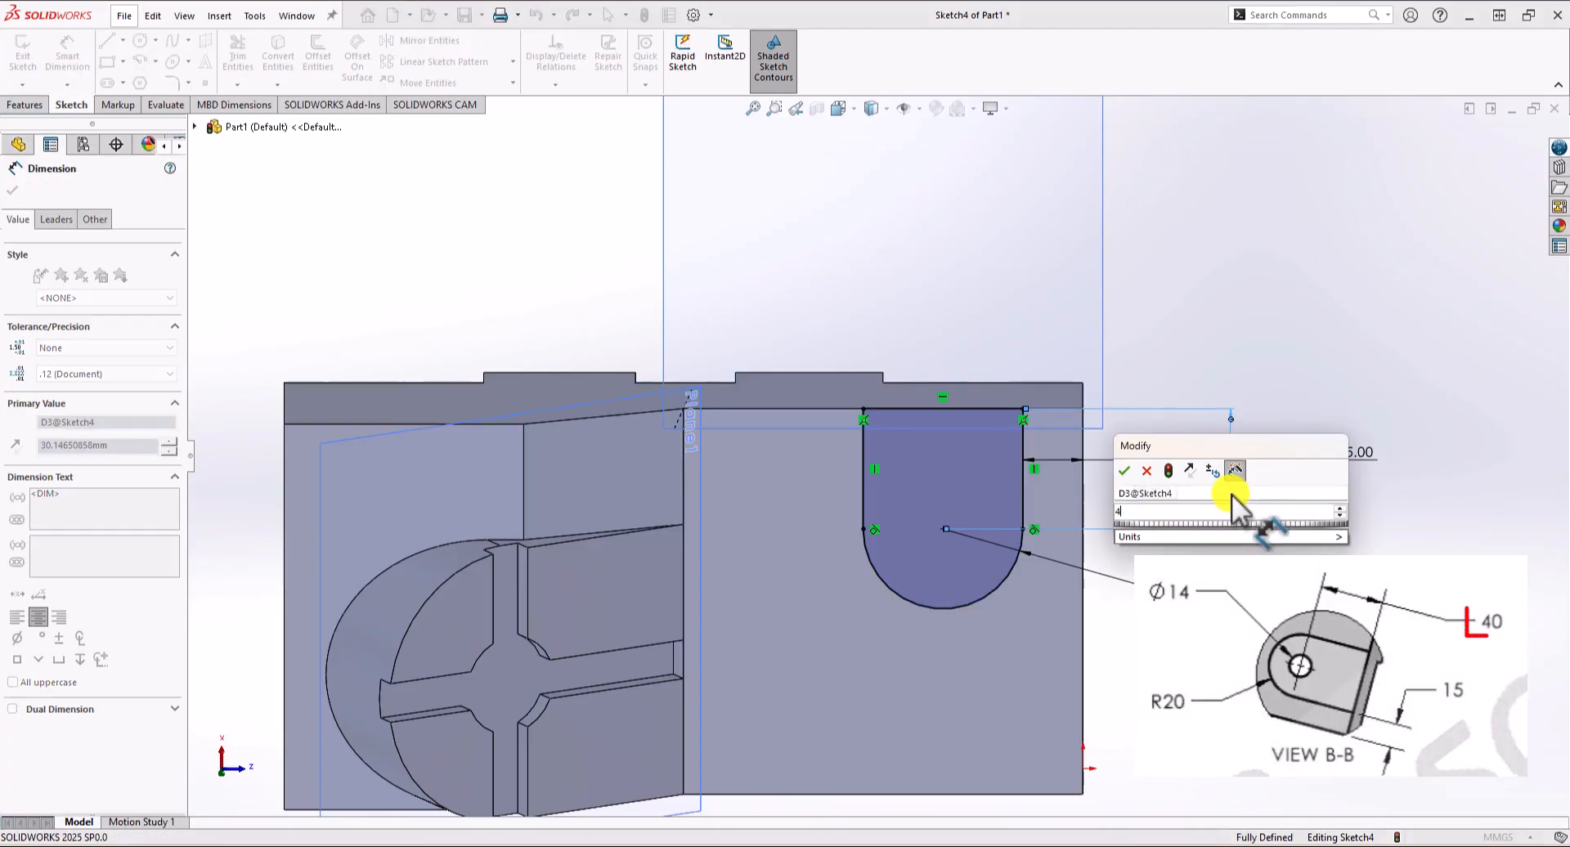
pyautogui.write('0')
pyautogui.press('Return')
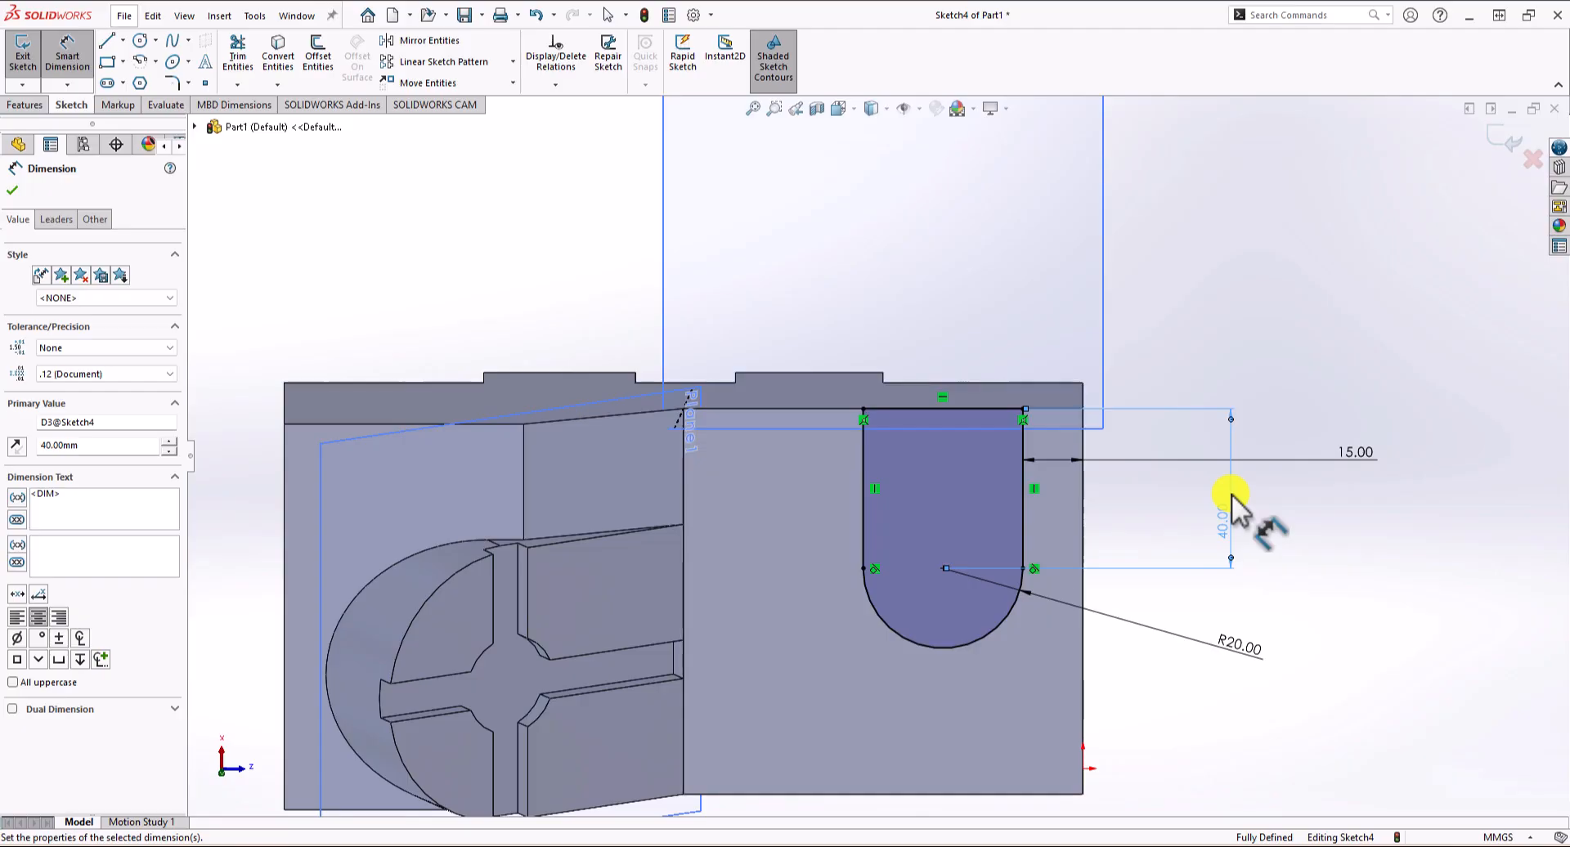
# Set up a boss extrusion of the U profile with the Up To Body end condition, ending at the existing block body.
pyautogui.moveTo(1177, 753)
pyautogui.mouseDown(button='middle')
pyautogui.moveTo(1125, 431)
pyautogui.moveTo(806, 445)
pyautogui.moveTo(734, 721)
pyautogui.moveTo(763, 444)
pyautogui.moveTo(911, 602)
pyautogui.moveTo(911, 501)
pyautogui.moveTo(876, 719)
pyautogui.moveTo(786, 689)
pyautogui.moveTo(859, 675)
pyautogui.moveTo(886, 649)
pyautogui.mouseUp(button='middle')
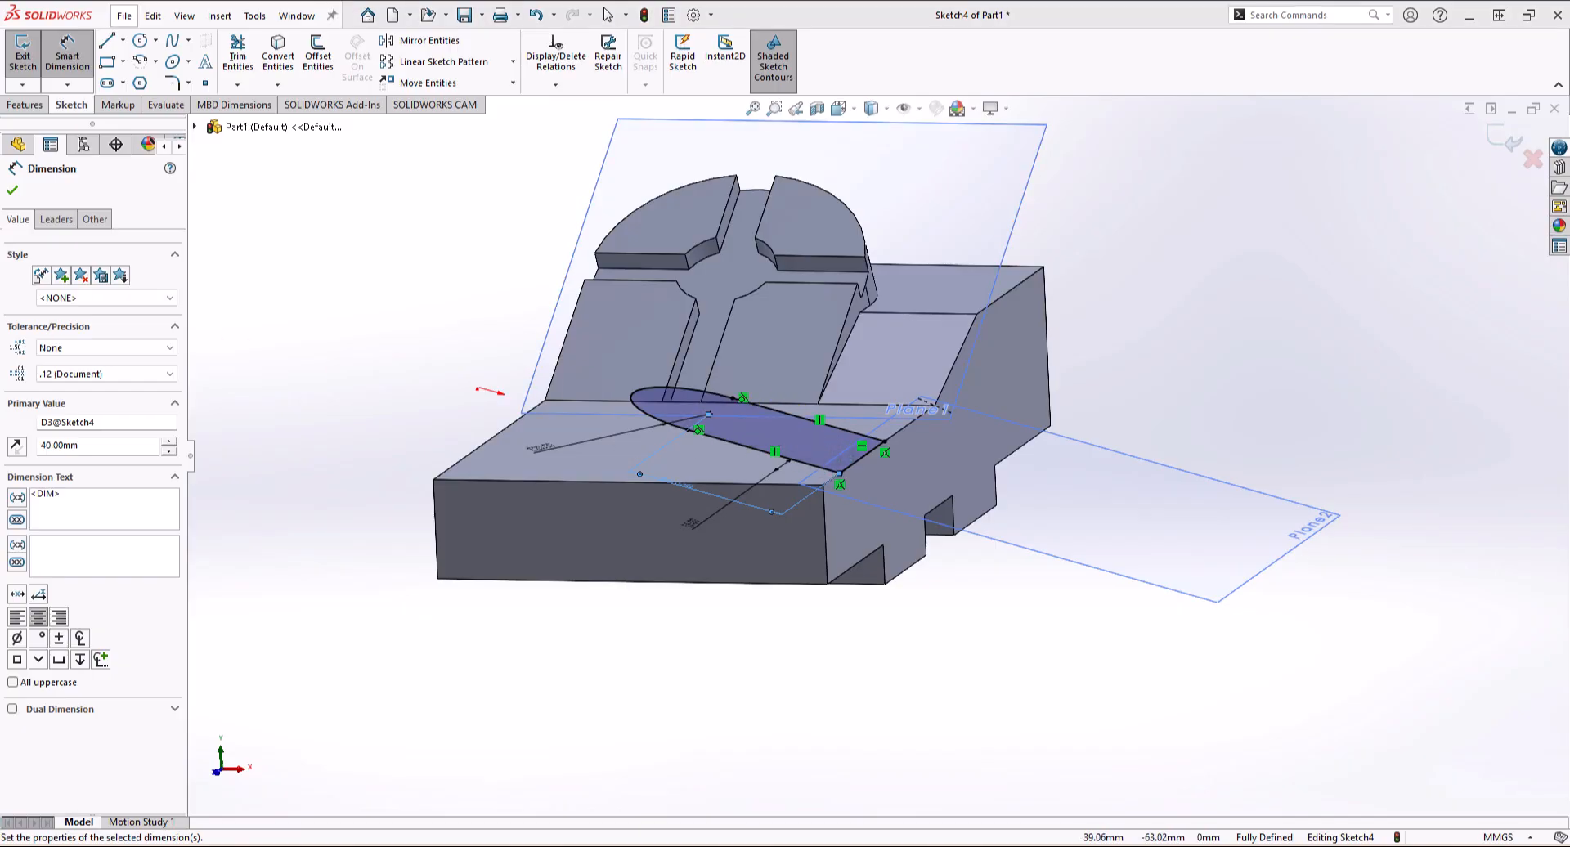
pyautogui.hotkey('alt', 'Tab')
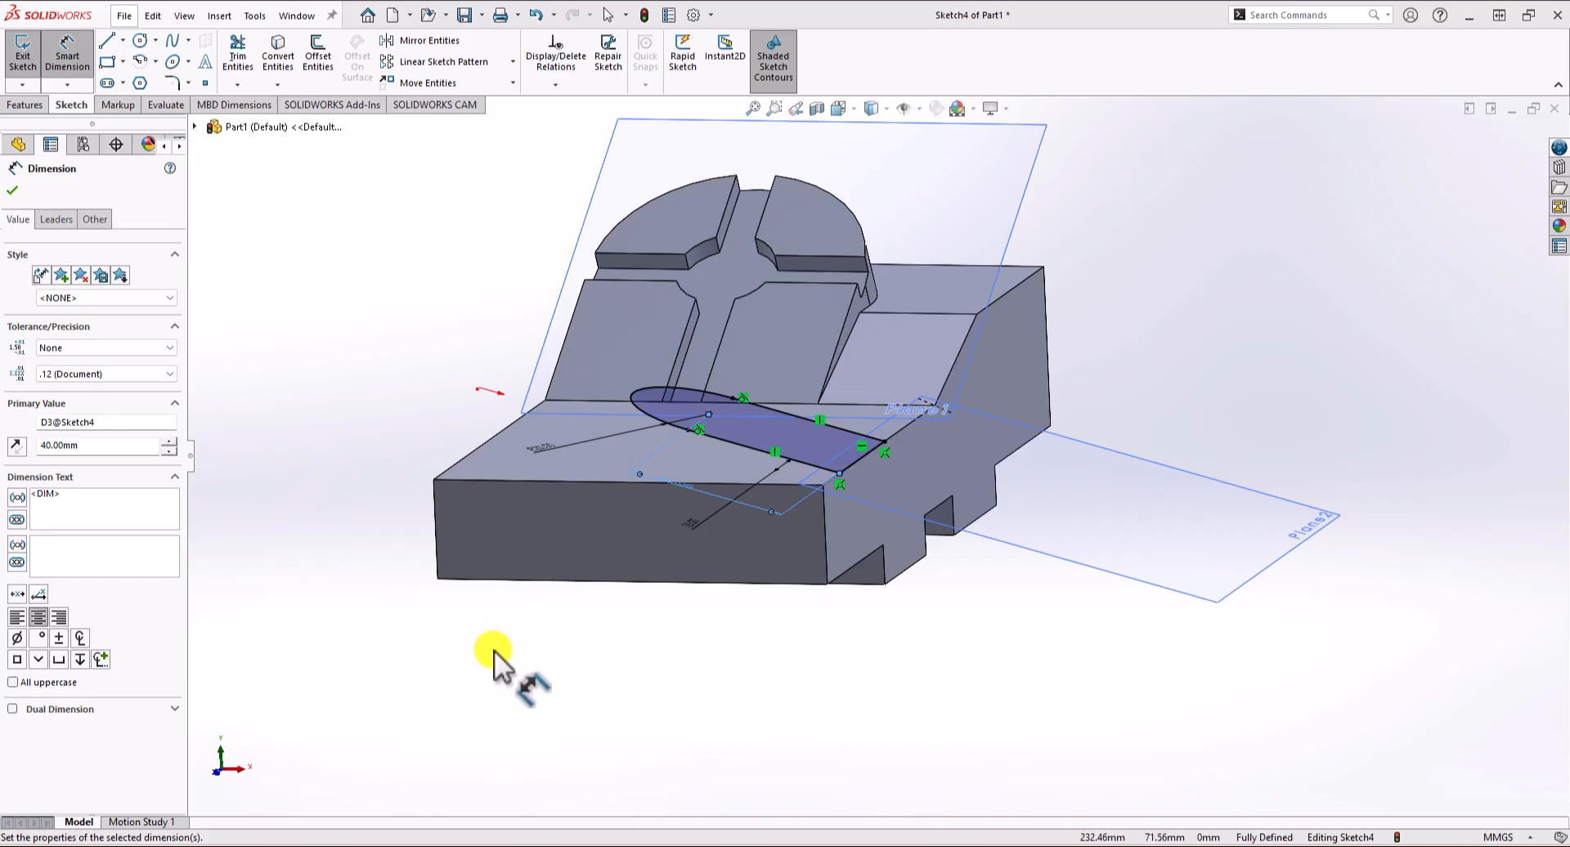
pyautogui.click(41, 109)
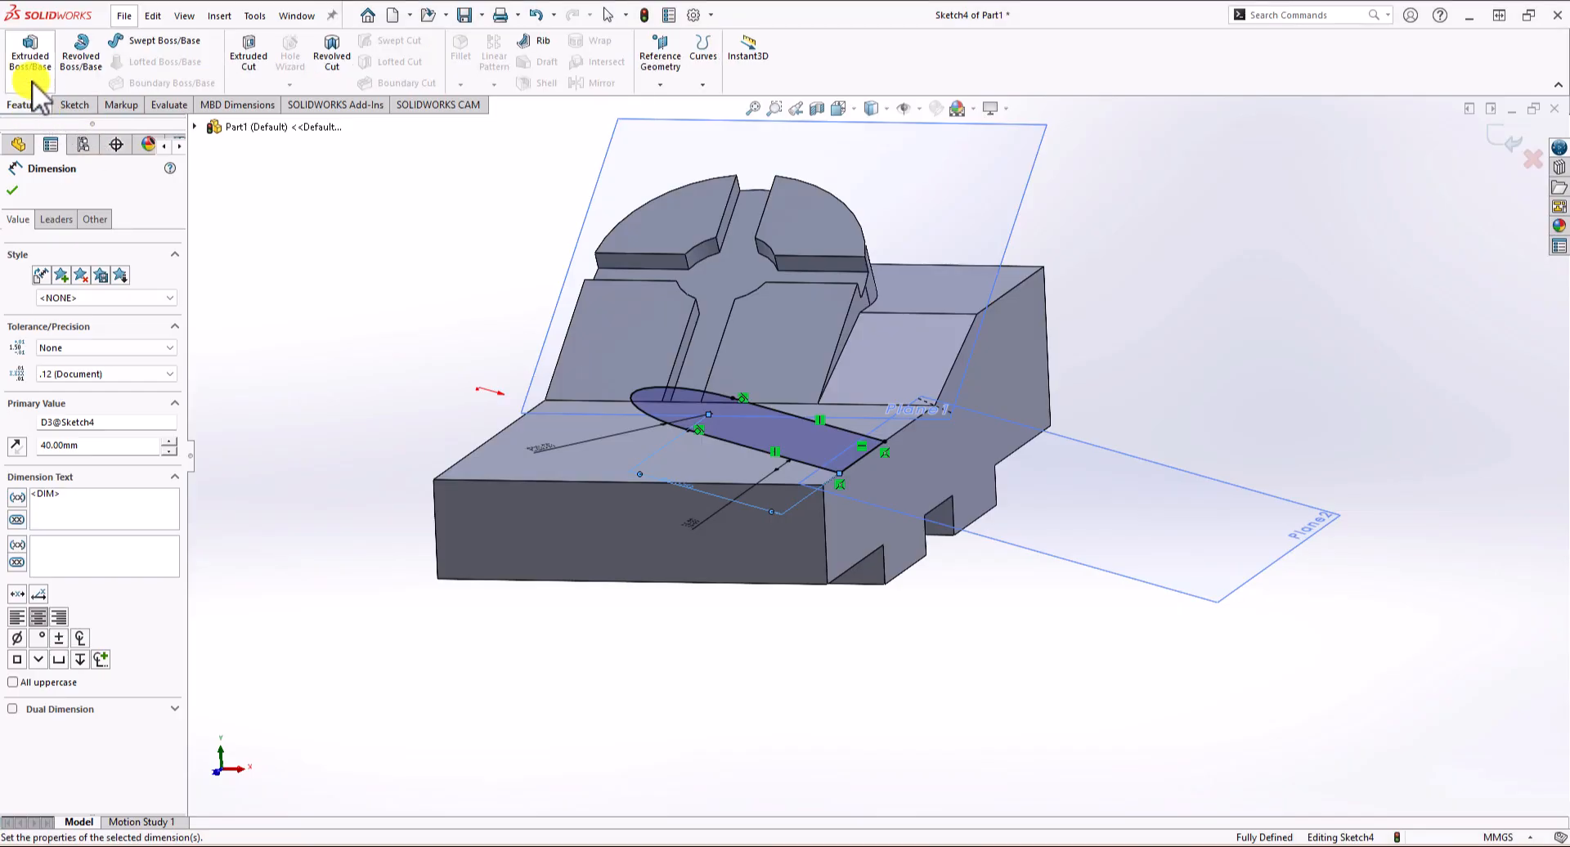
pyautogui.click(35, 61)
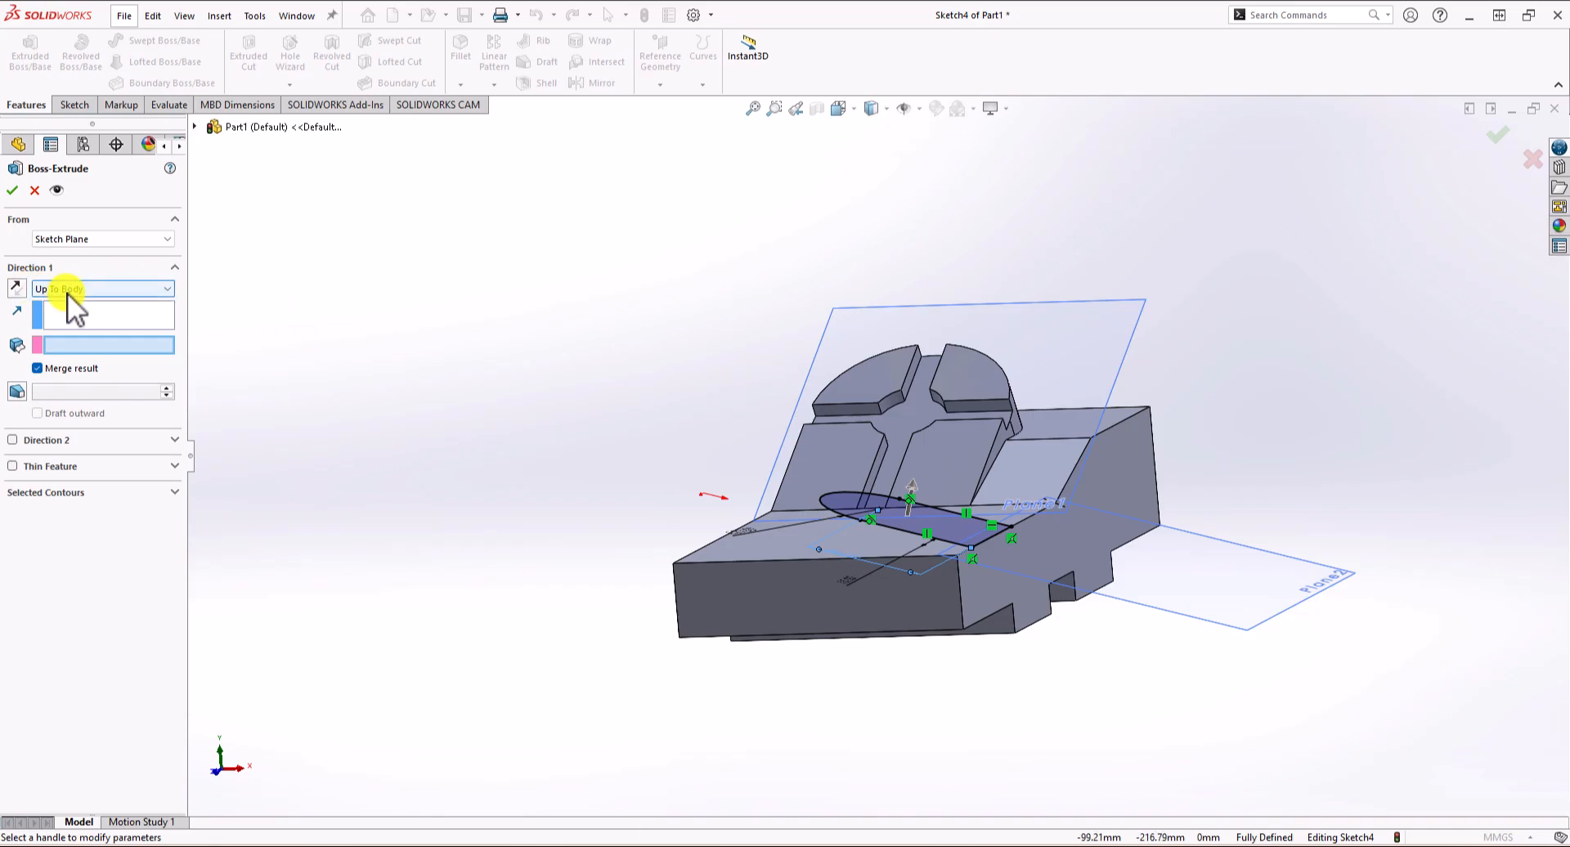
pyautogui.click(788, 546)
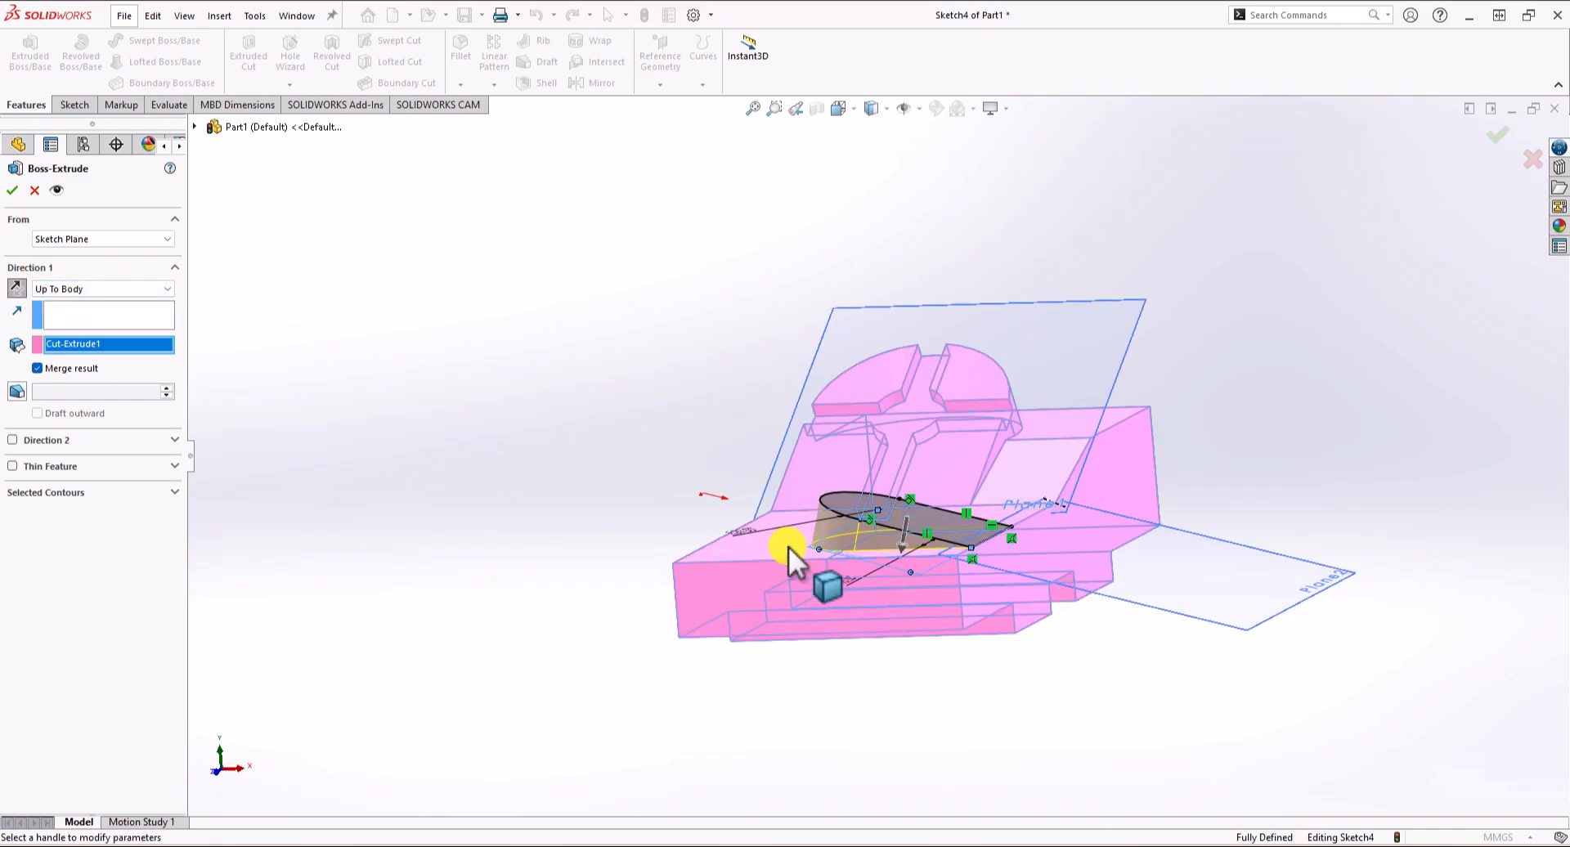
pyautogui.click(840, 108)
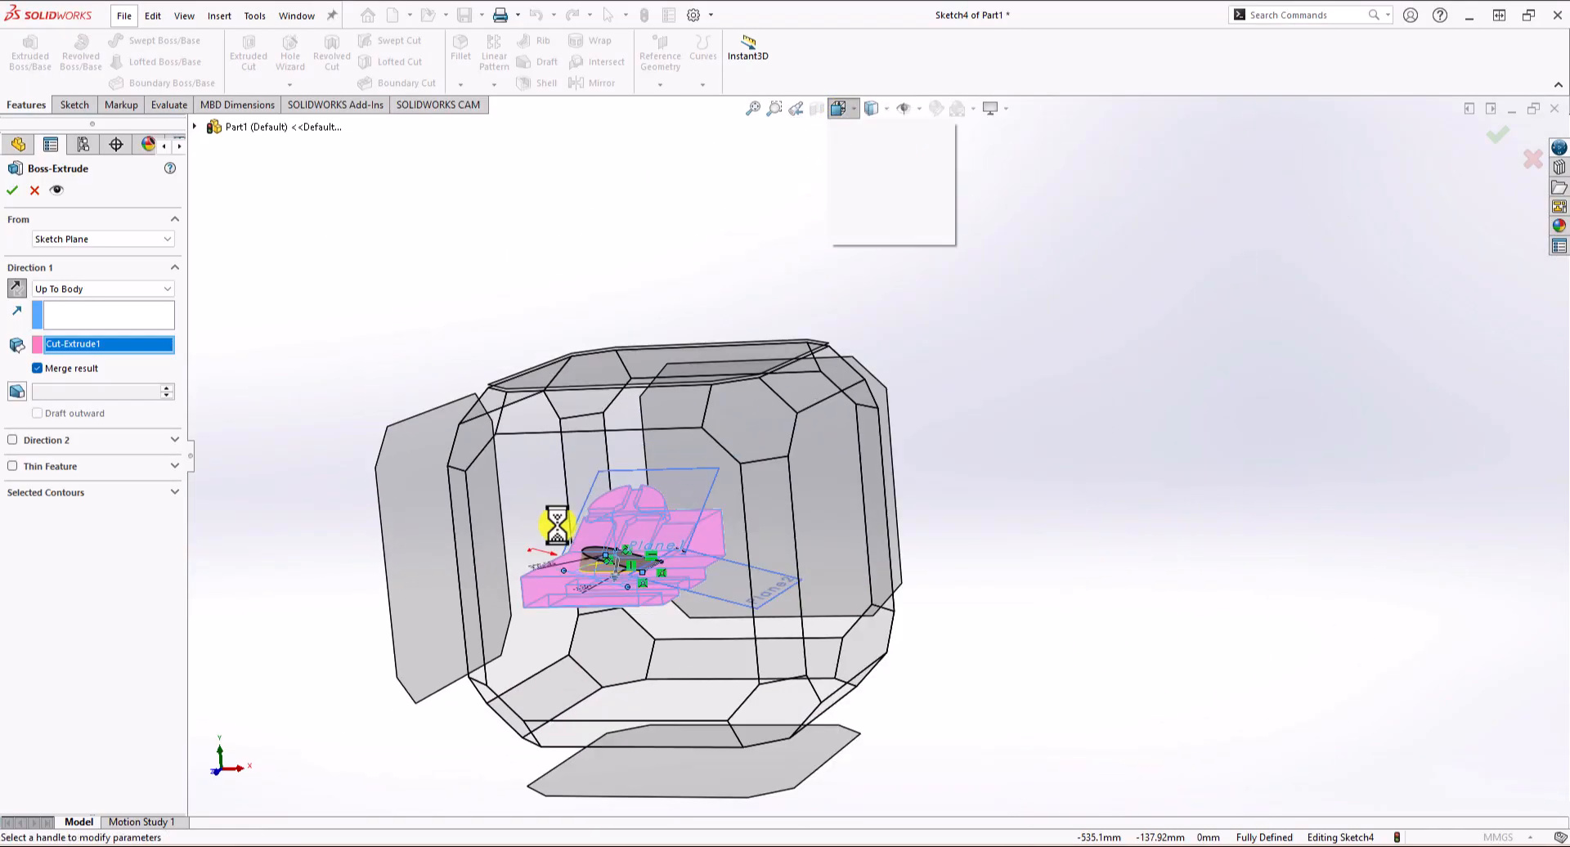
pyautogui.click(513, 488)
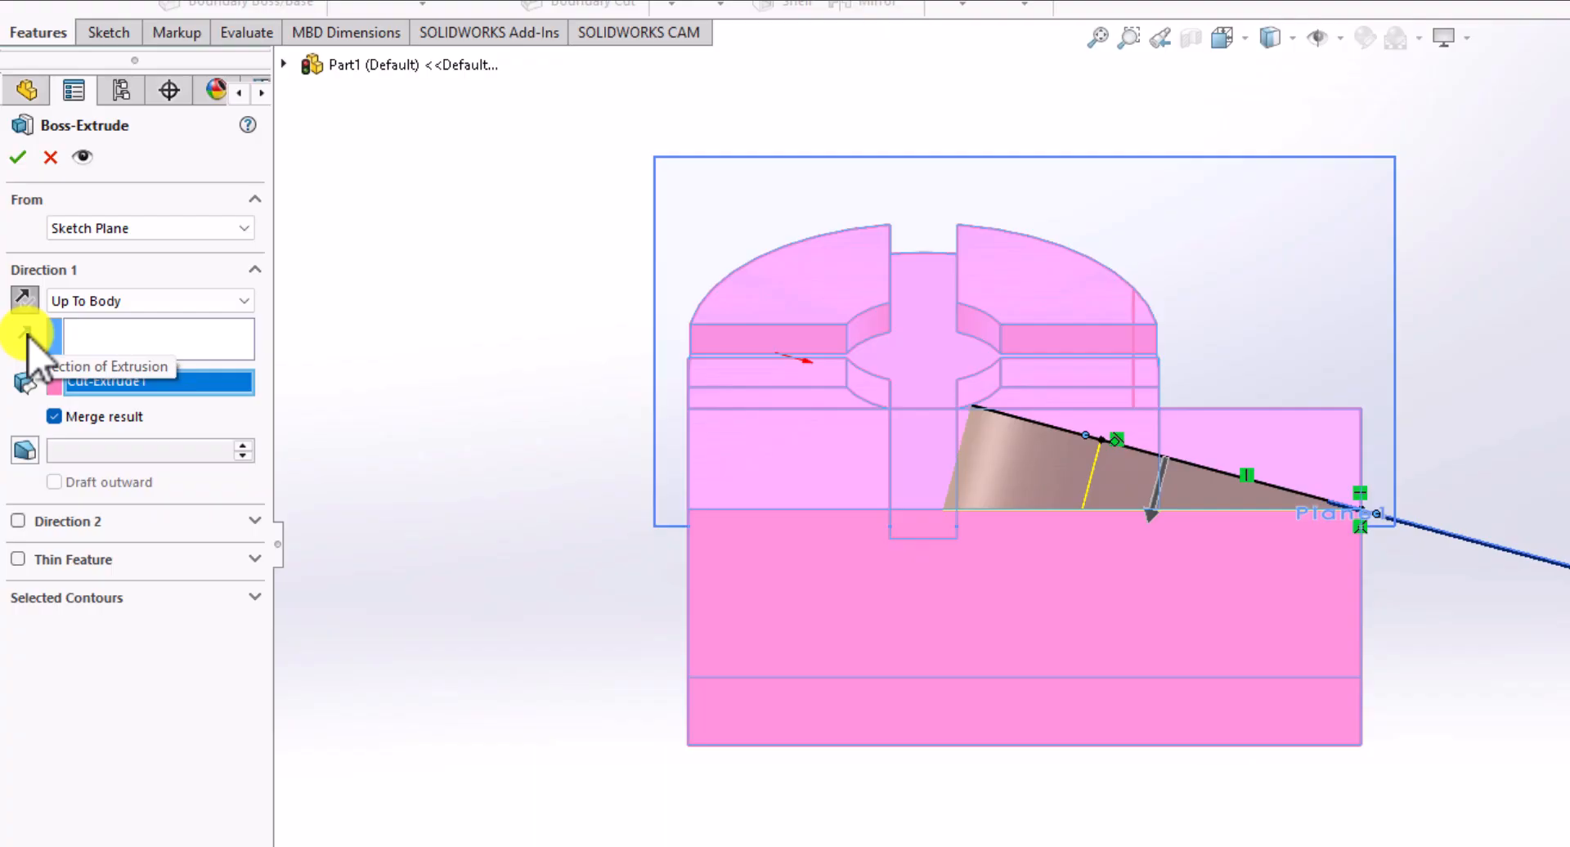
# Use the block's vertical corner edge as the extrusion direction and complete the lug.
pyautogui.click(183, 348)
pyautogui.moveTo(596, 665)
pyautogui.mouseDown(button='middle')
pyautogui.moveTo(578, 659)
pyautogui.moveTo(590, 648)
pyautogui.mouseUp(button='middle')
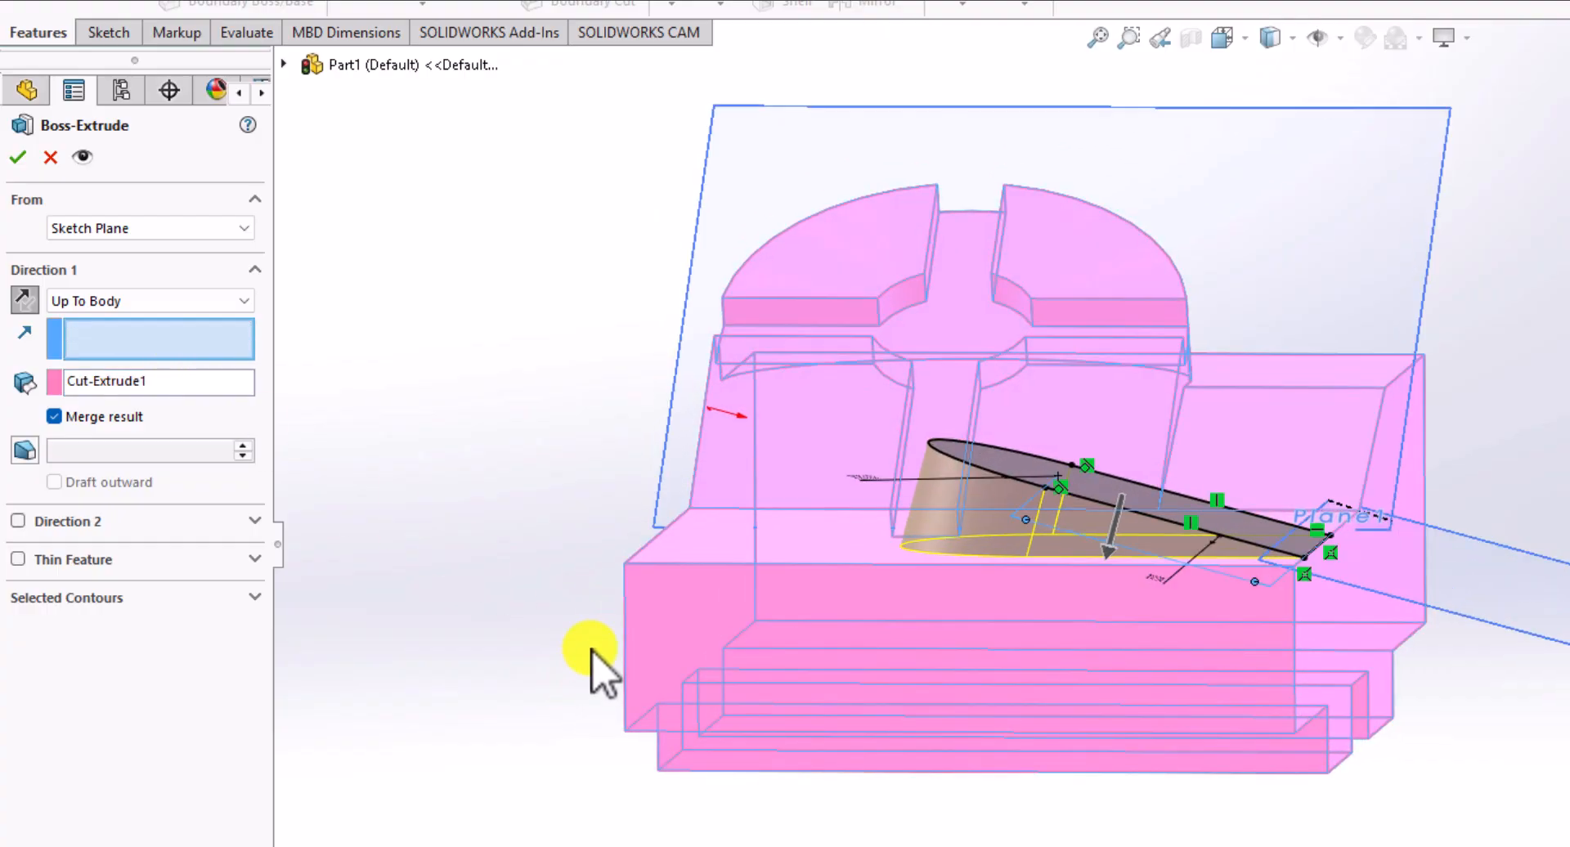
pyautogui.click(626, 587)
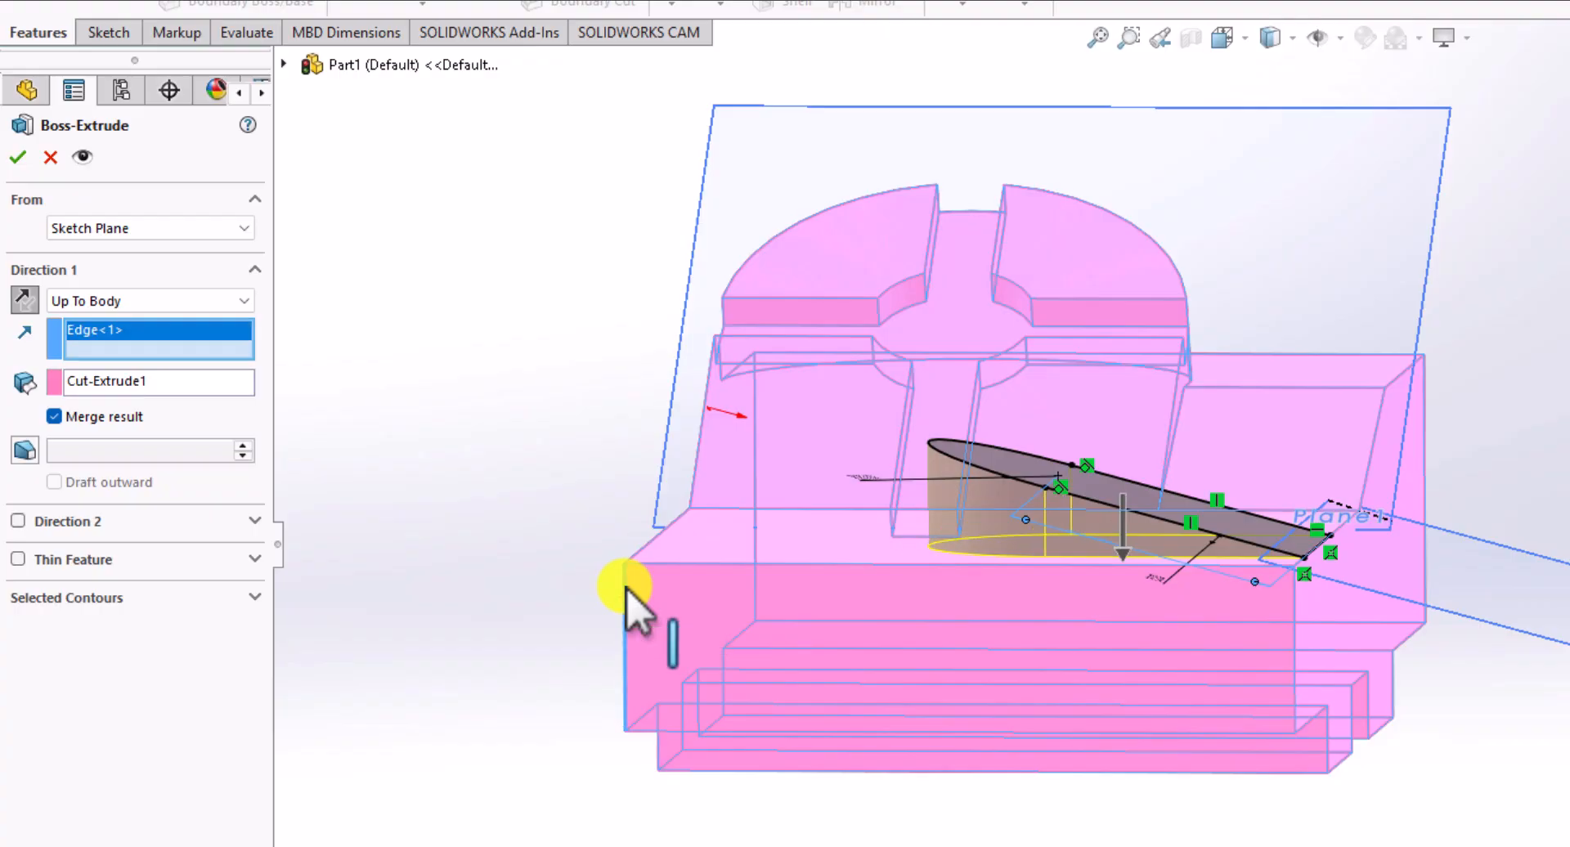
pyautogui.click(1216, 40)
pyautogui.click(1052, 621)
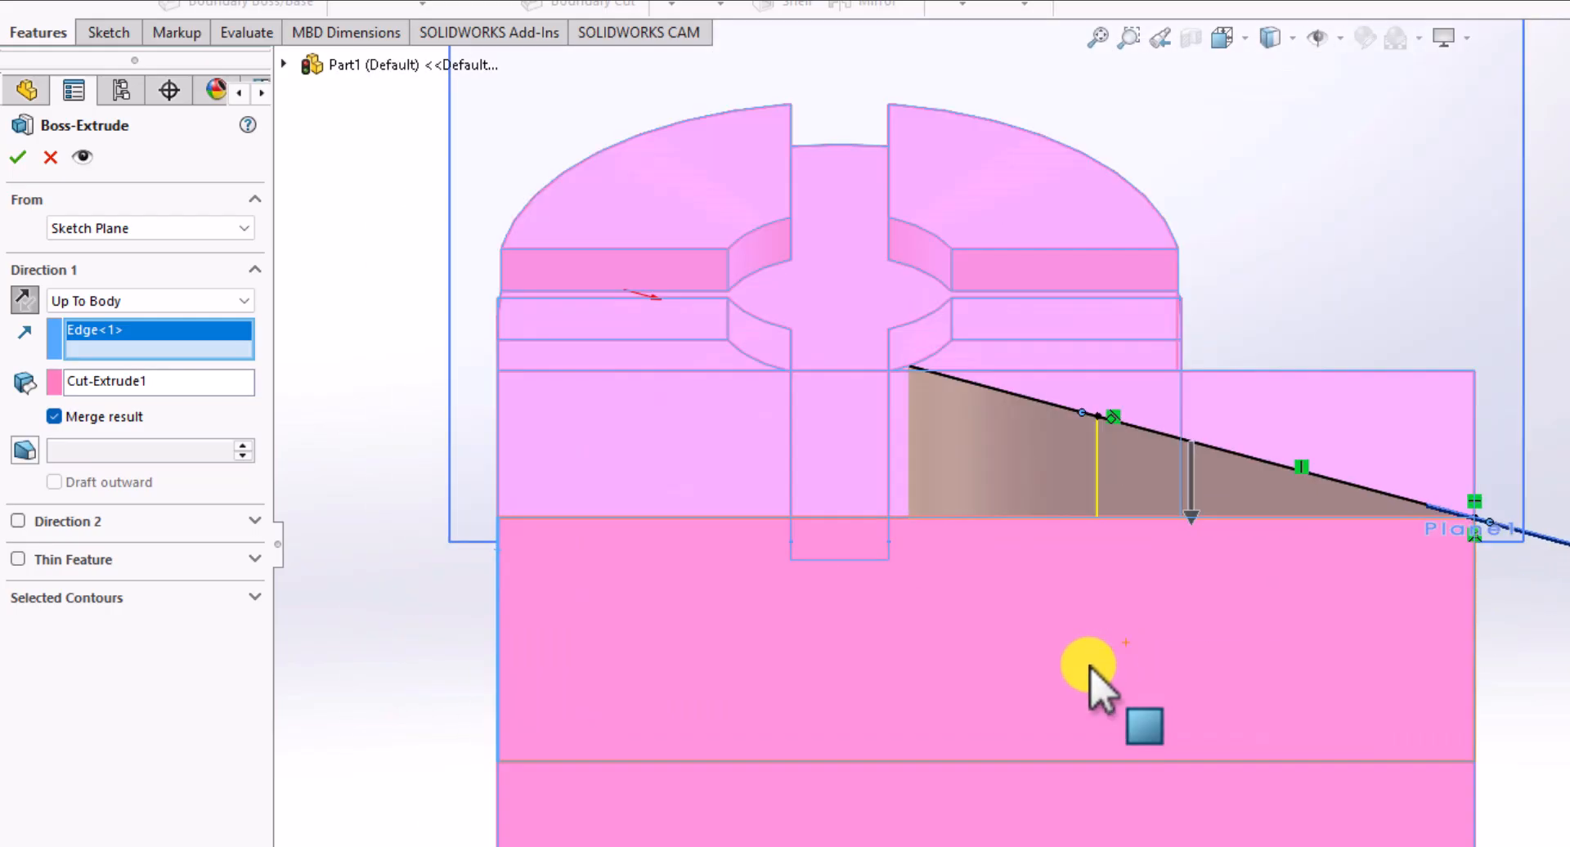
pyautogui.scroll(-2, 1090, 666)
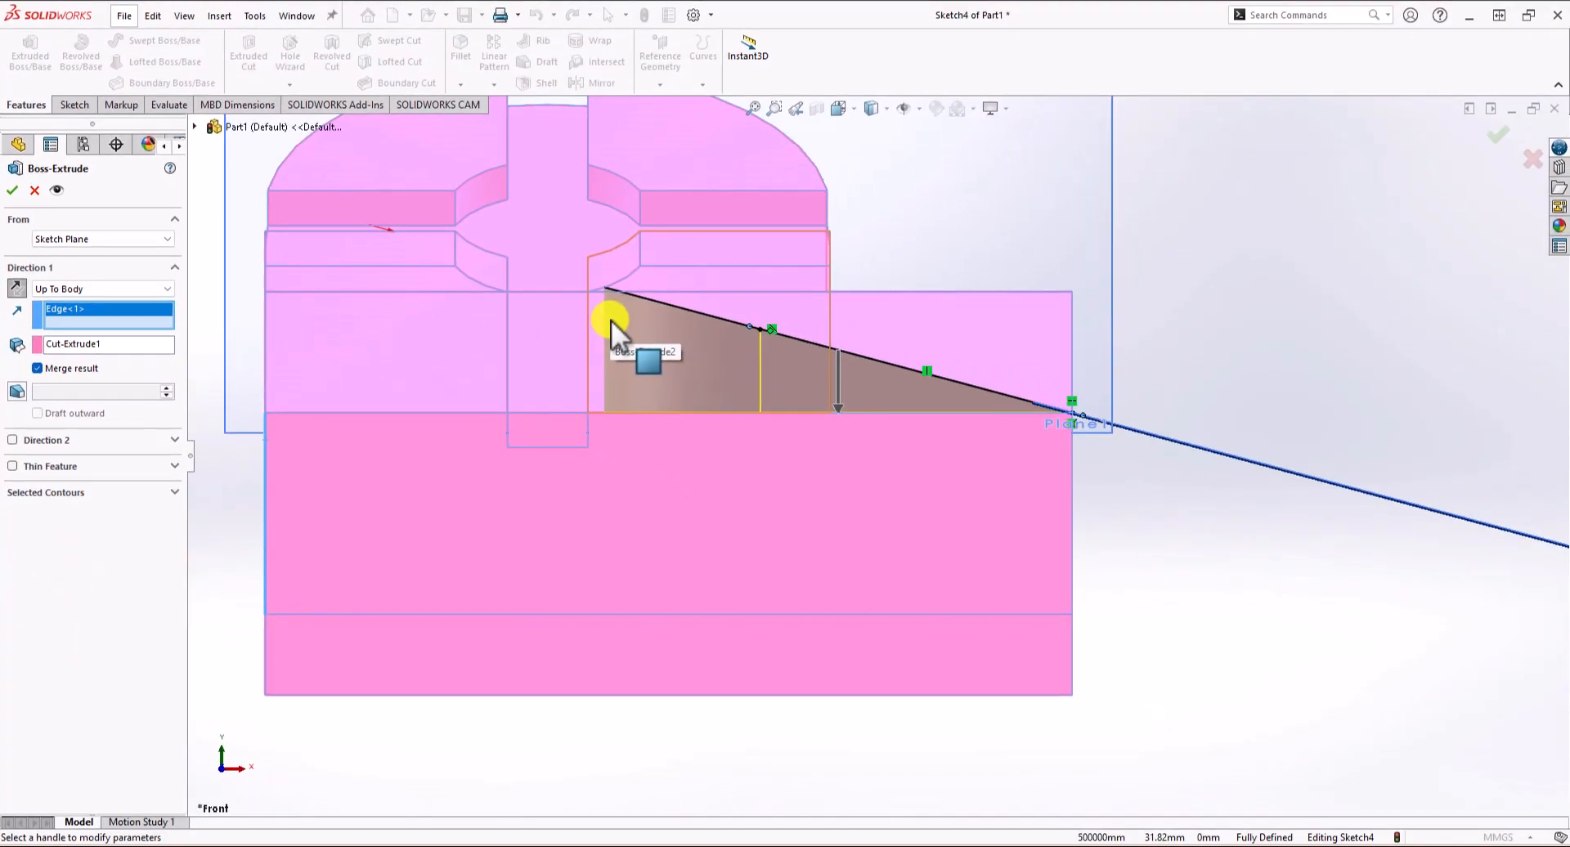
pyautogui.click(14, 191)
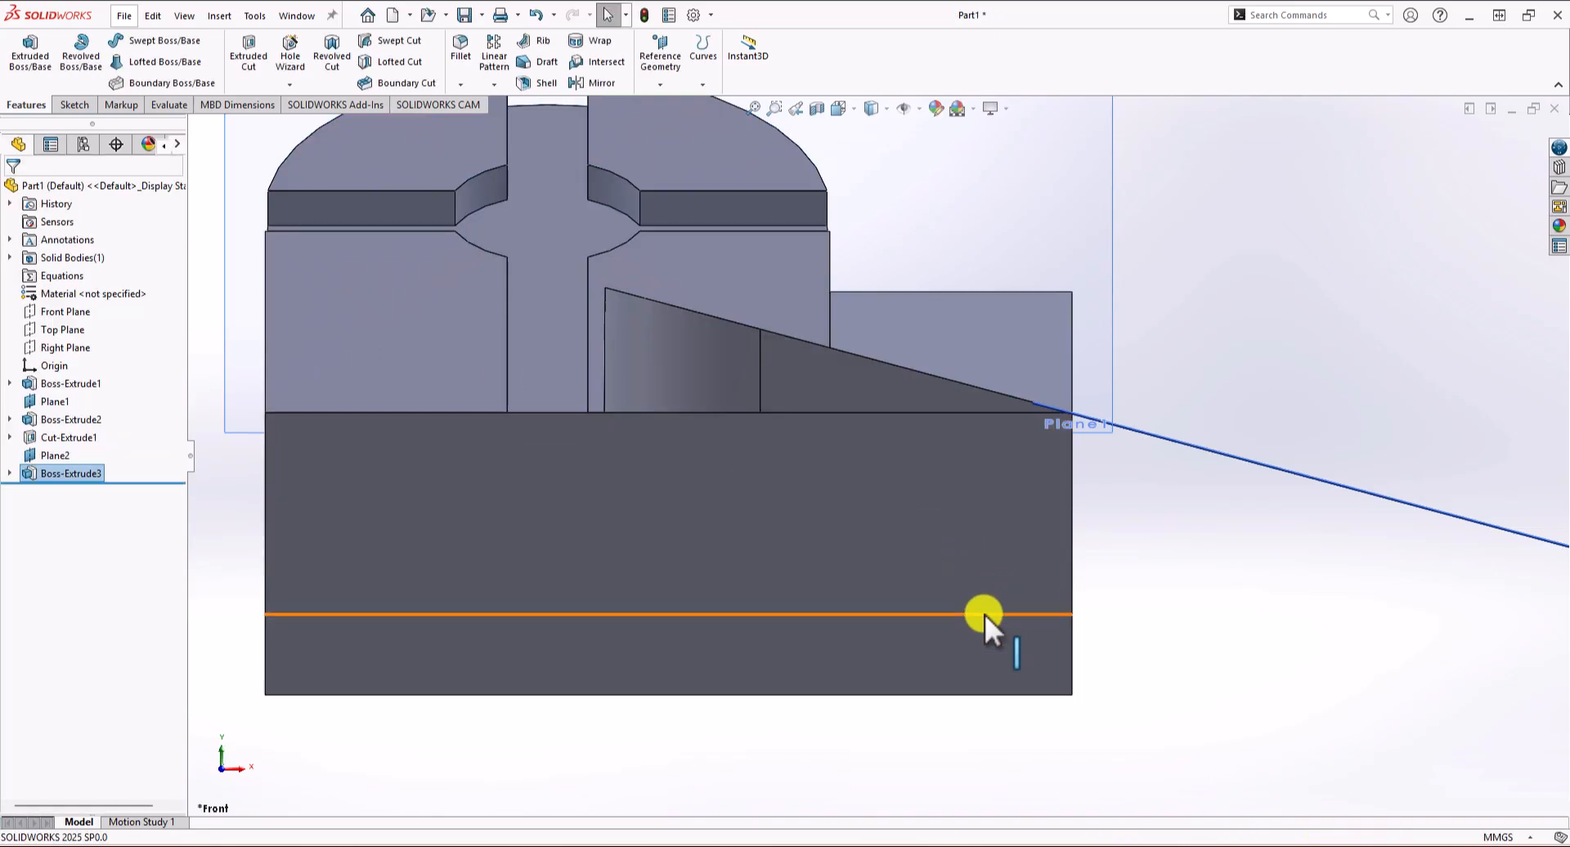
# Start a sketch on the lug's sloped top face and draw a circle about 14.7 mm in diameter at the rounded end's centre.
pyautogui.moveTo(984, 615); pyautogui.dragTo(893, 753, button='middle')
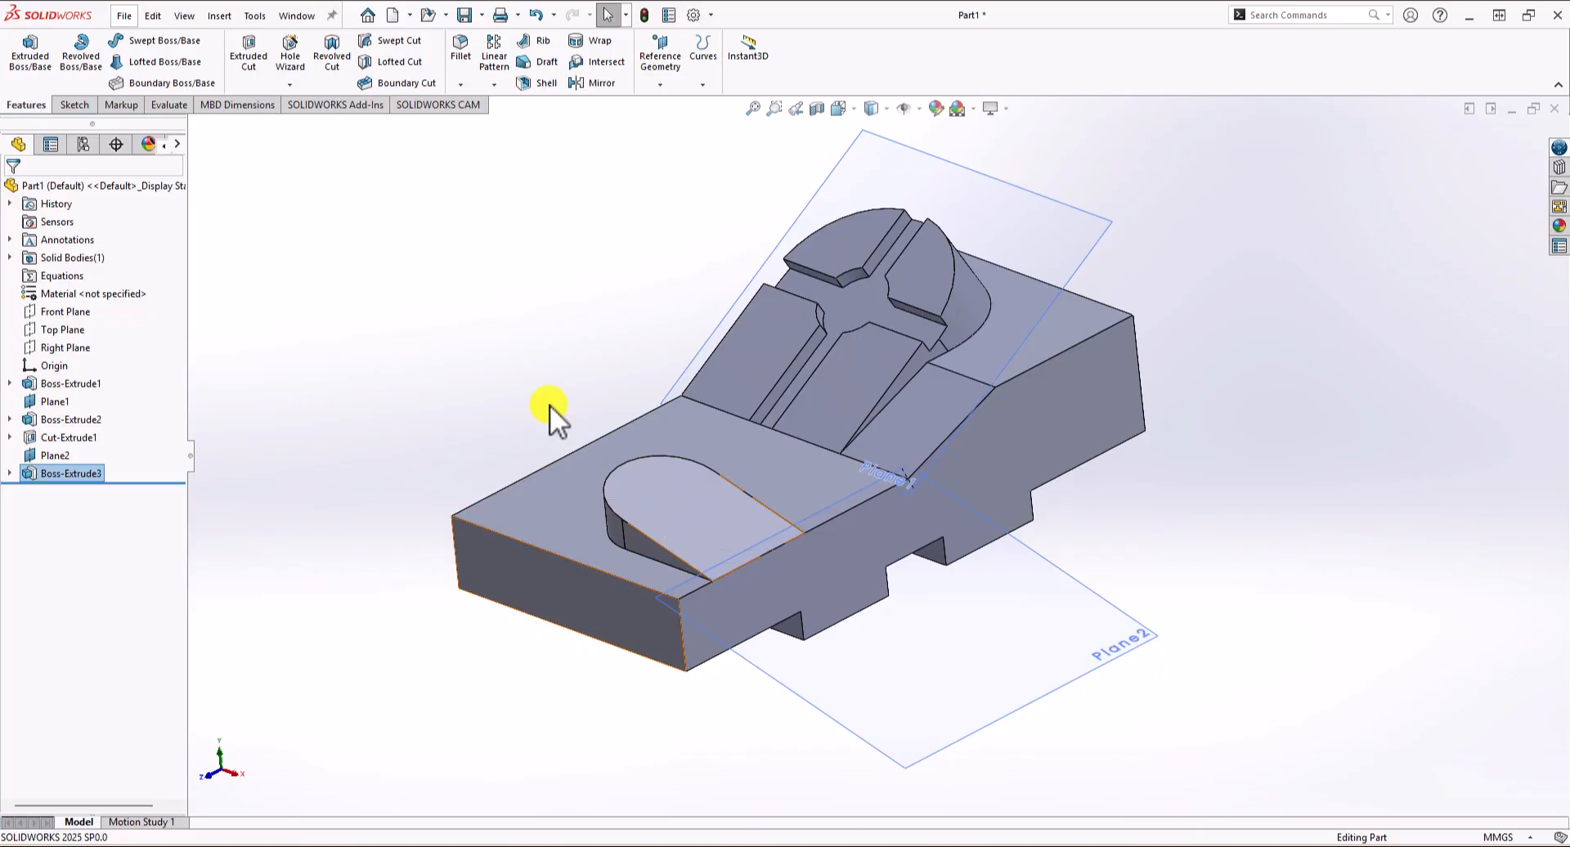
pyautogui.click(70, 105)
pyautogui.click(20, 48)
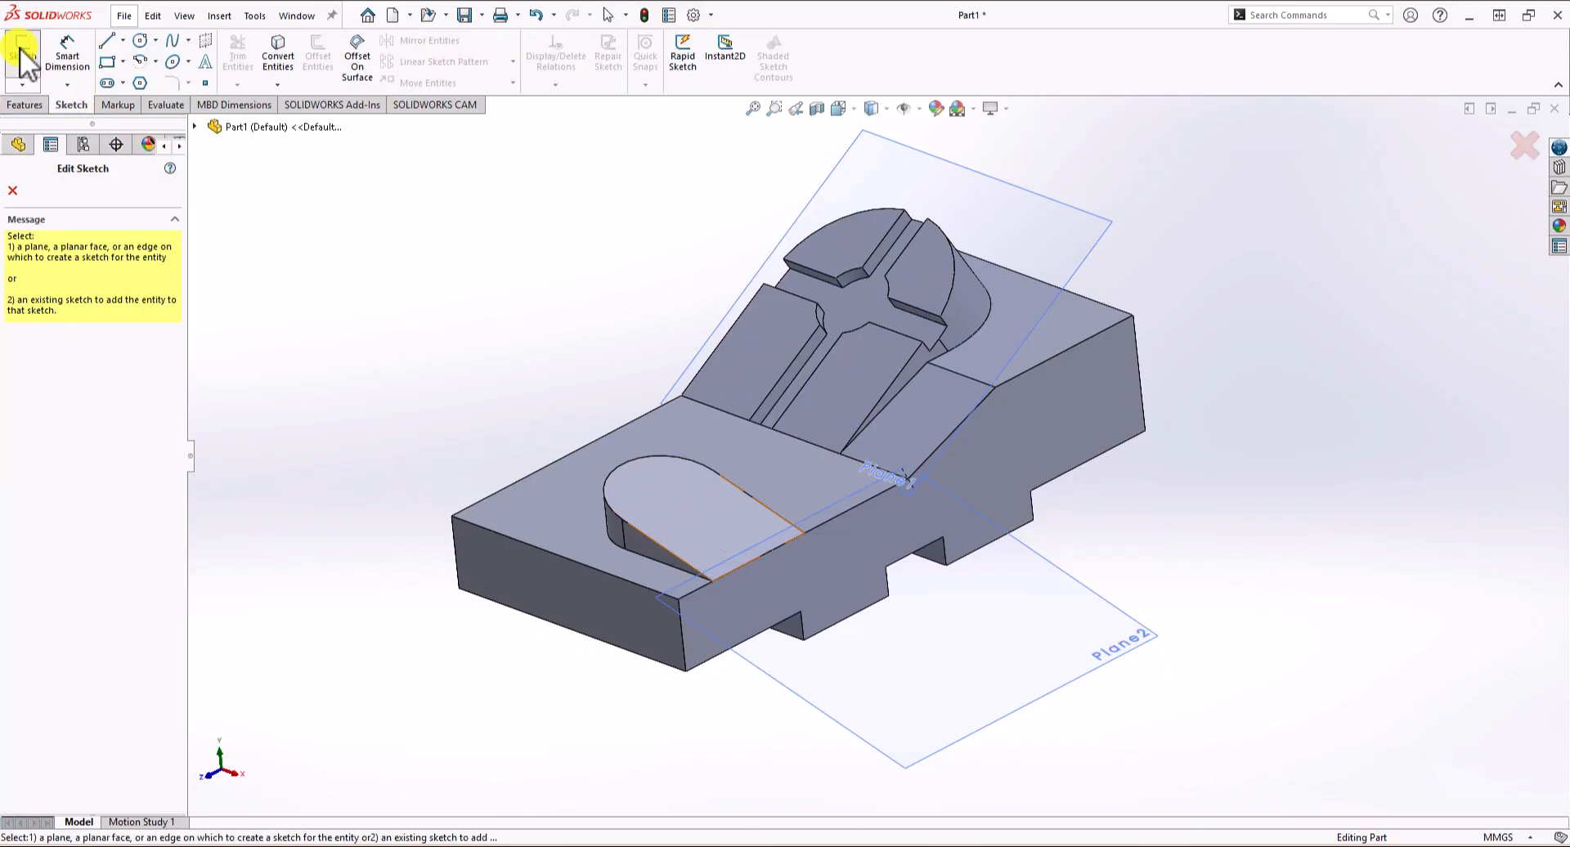
pyautogui.click(654, 492)
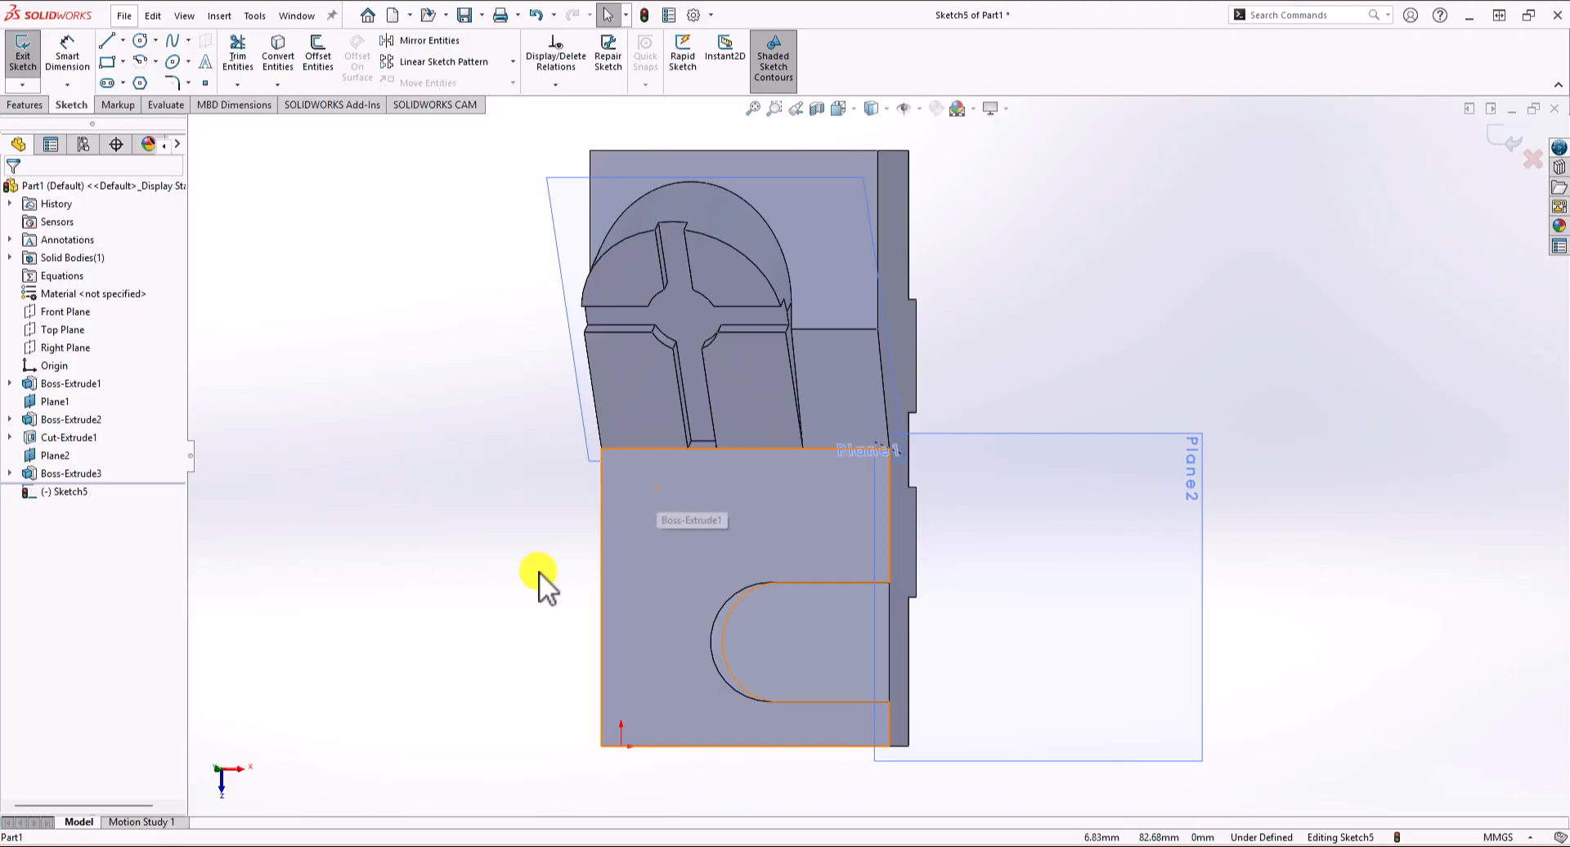
pyautogui.click(146, 41)
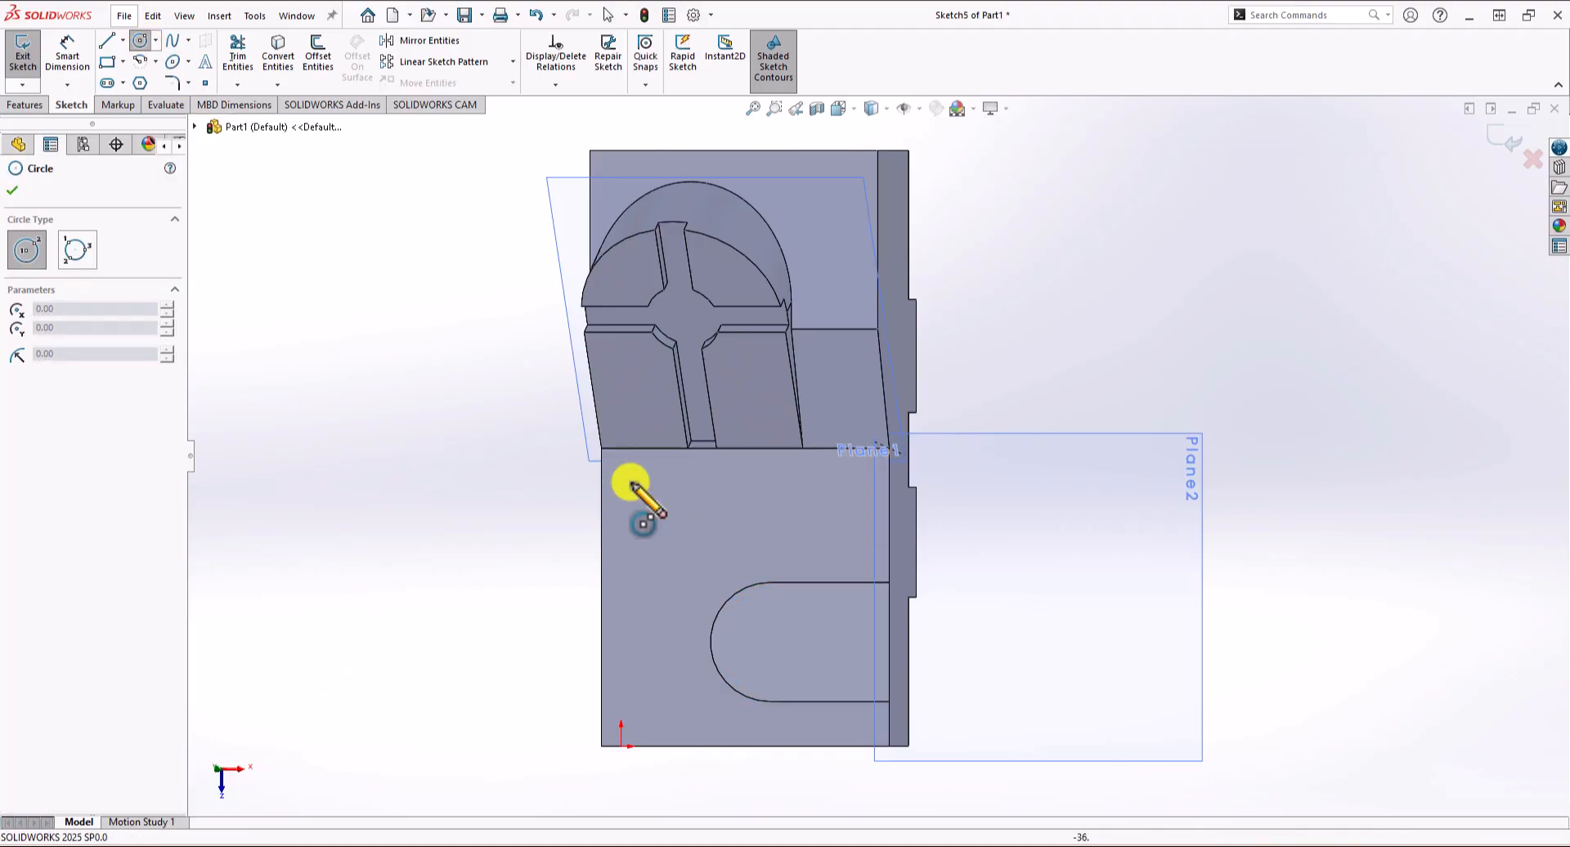
pyautogui.scroll(-3, 761, 659)
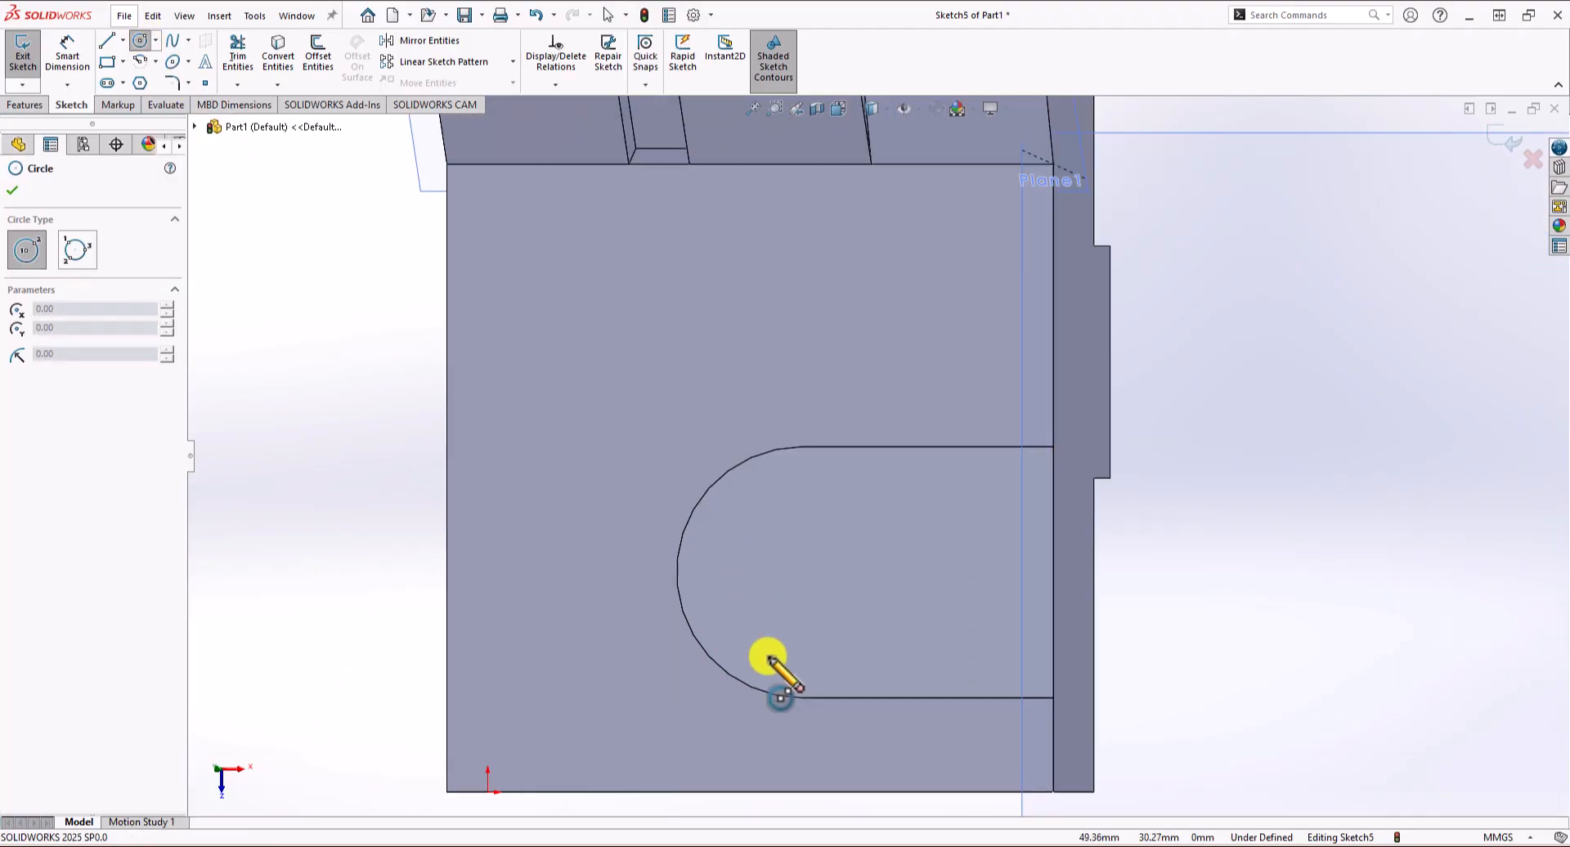
pyautogui.click(802, 572)
pyautogui.click(826, 535)
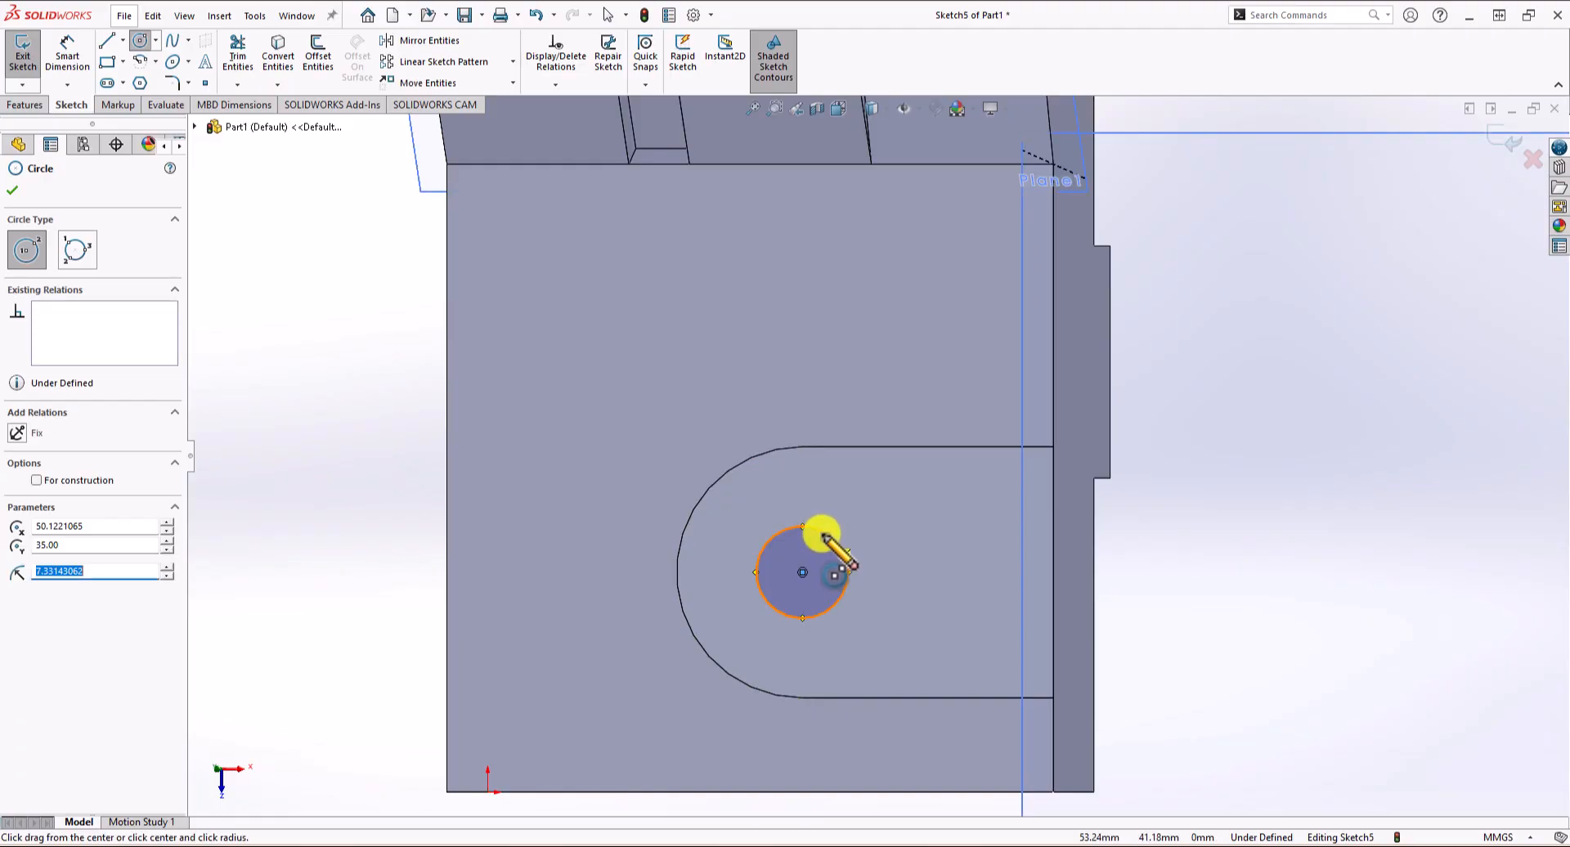
# Dimension the circle's diameter as 14 mm.
pyautogui.click(69, 59)
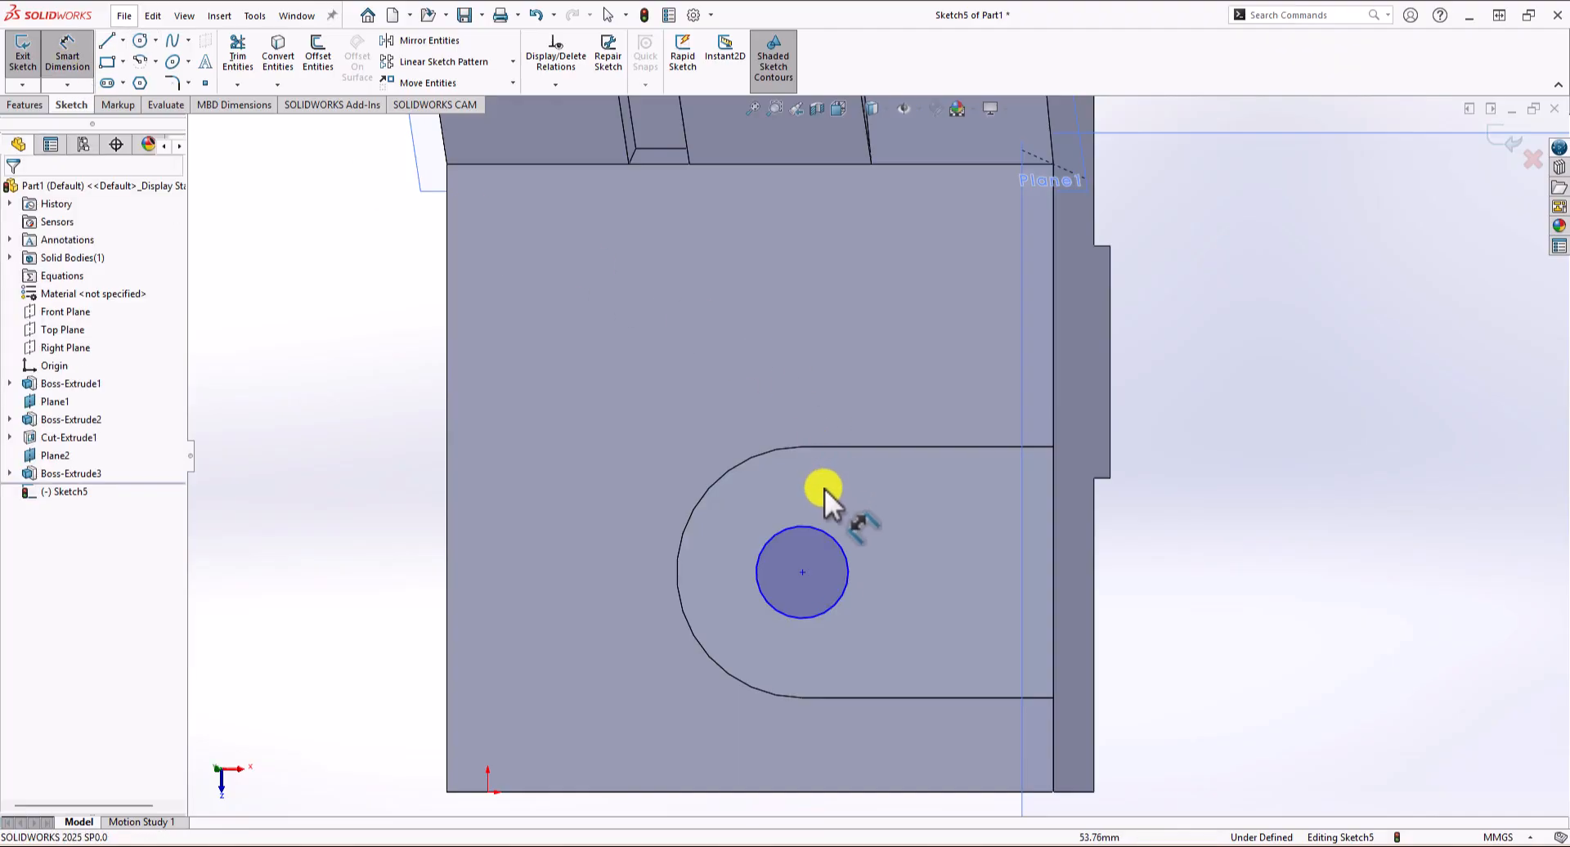
pyautogui.click(811, 530)
pyautogui.click(801, 335)
pyautogui.write('14')
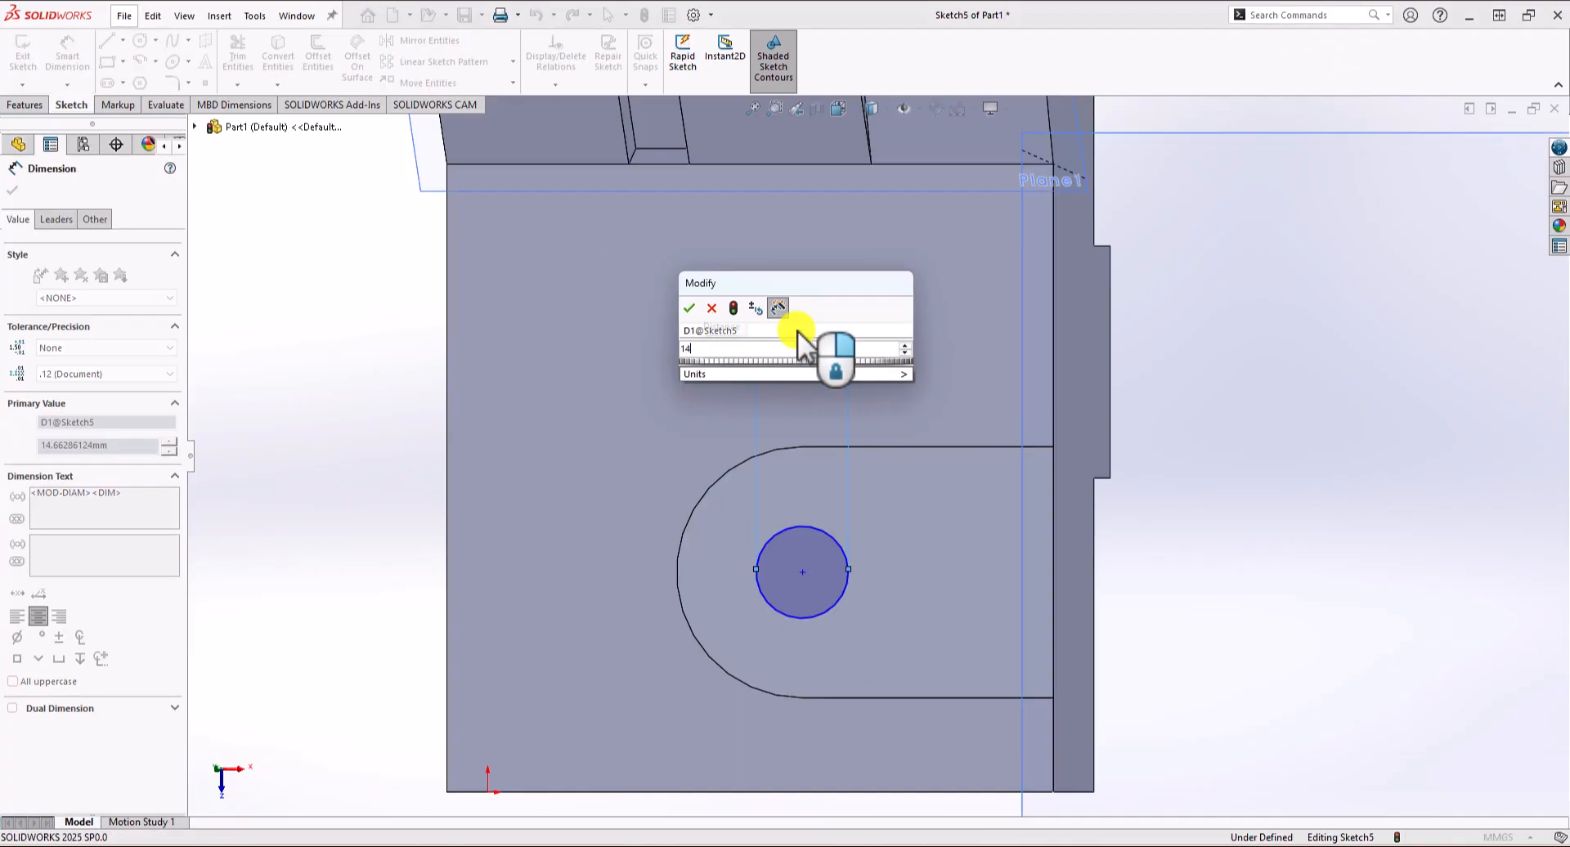
pyautogui.press('Return')
pyautogui.press('Escape')
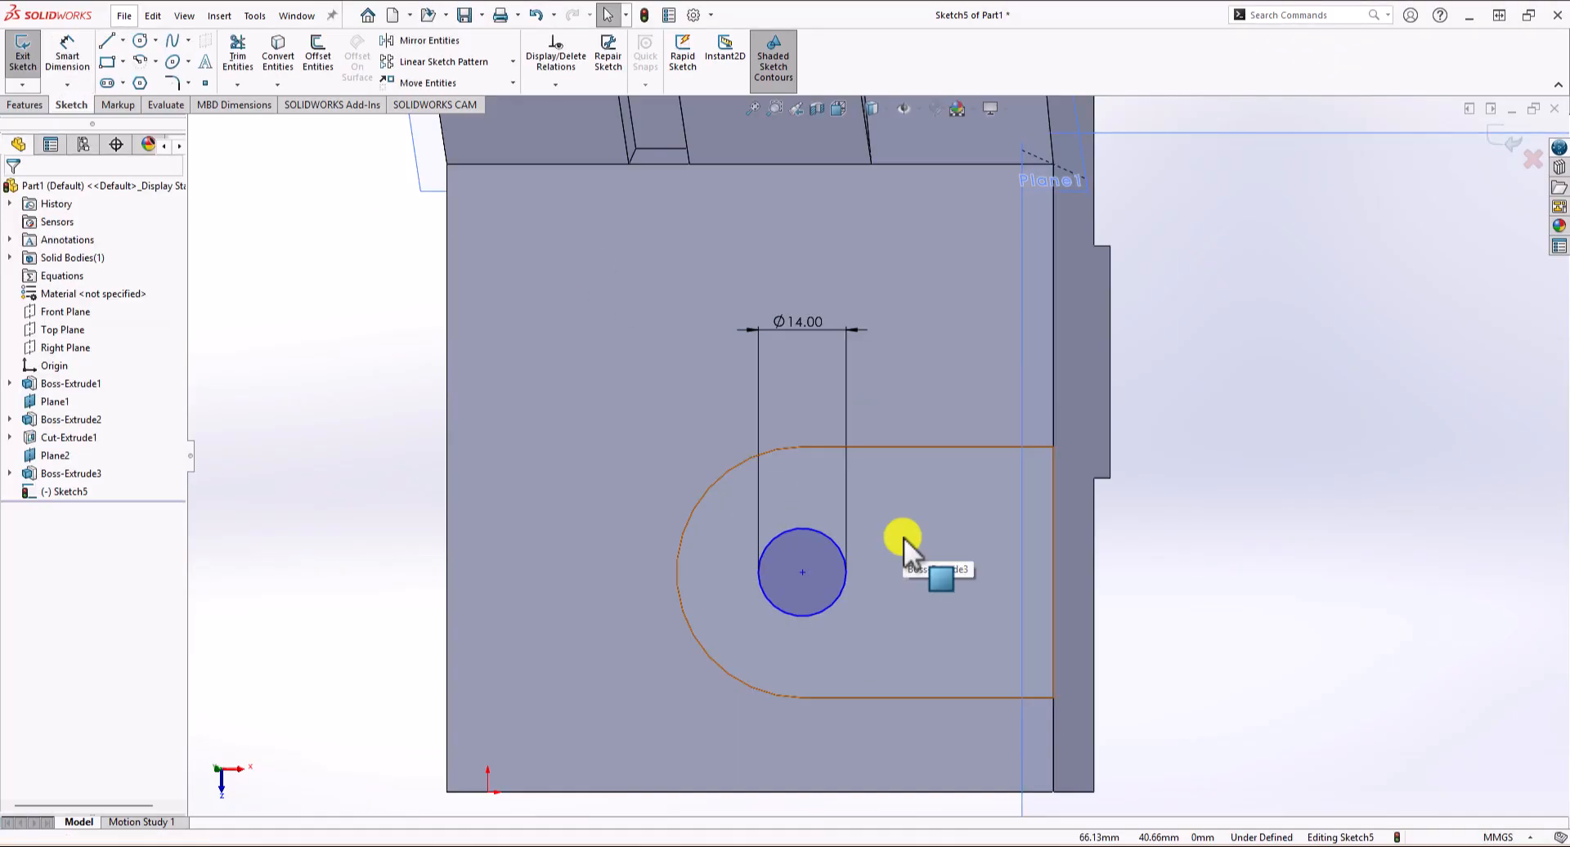
# Move the circle off its centre position, and add a Concentric relation between it and the lug's rounded edge.
pyautogui.moveTo(802, 571); pyautogui.dragTo(863, 620)
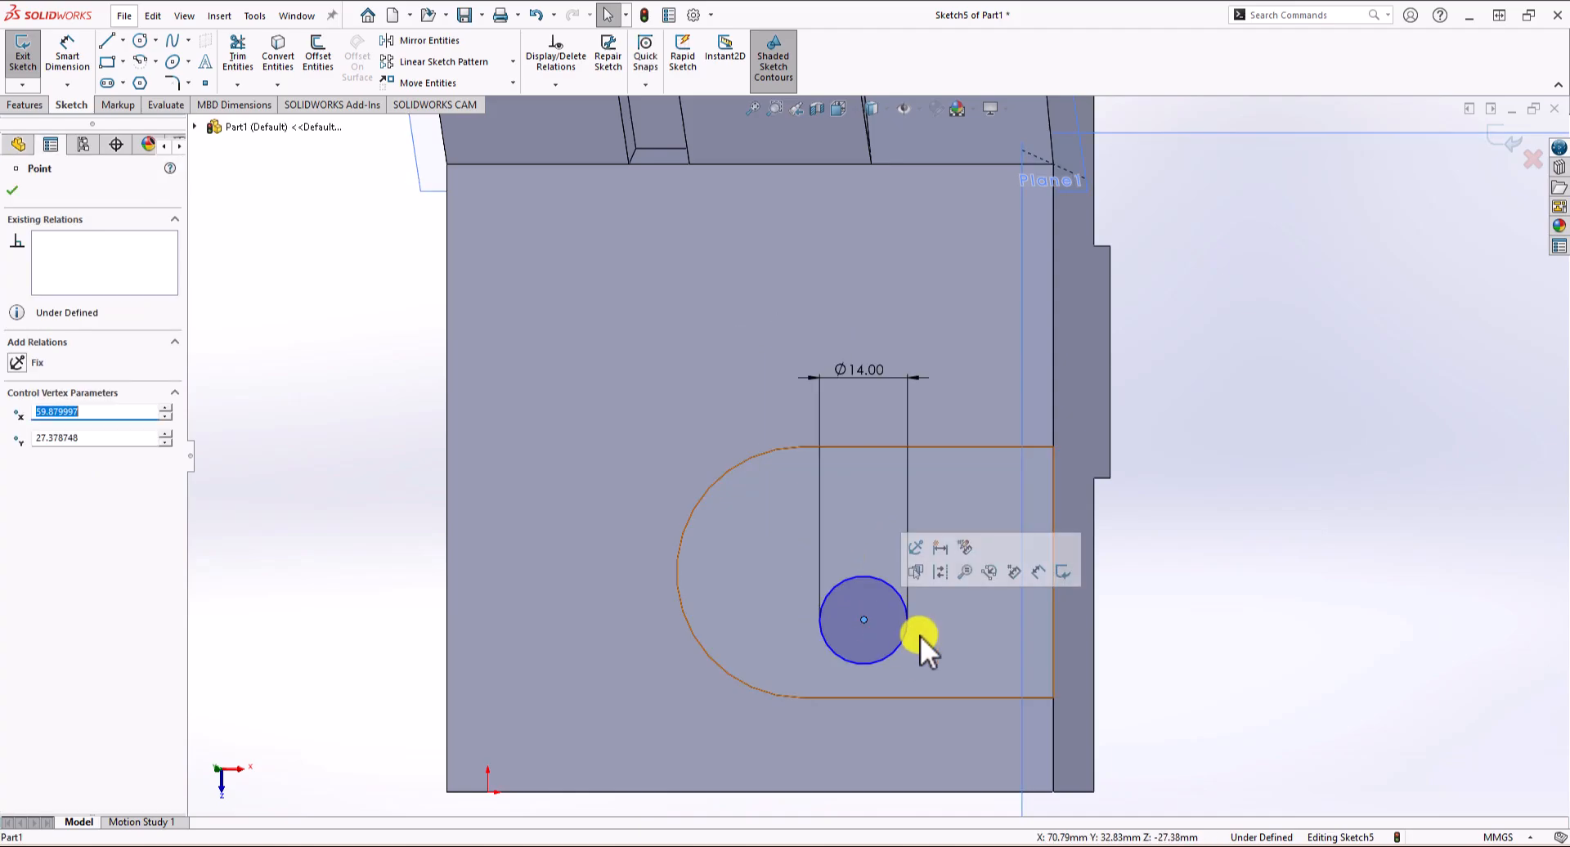
pyautogui.click(1179, 607)
pyautogui.click(883, 579)
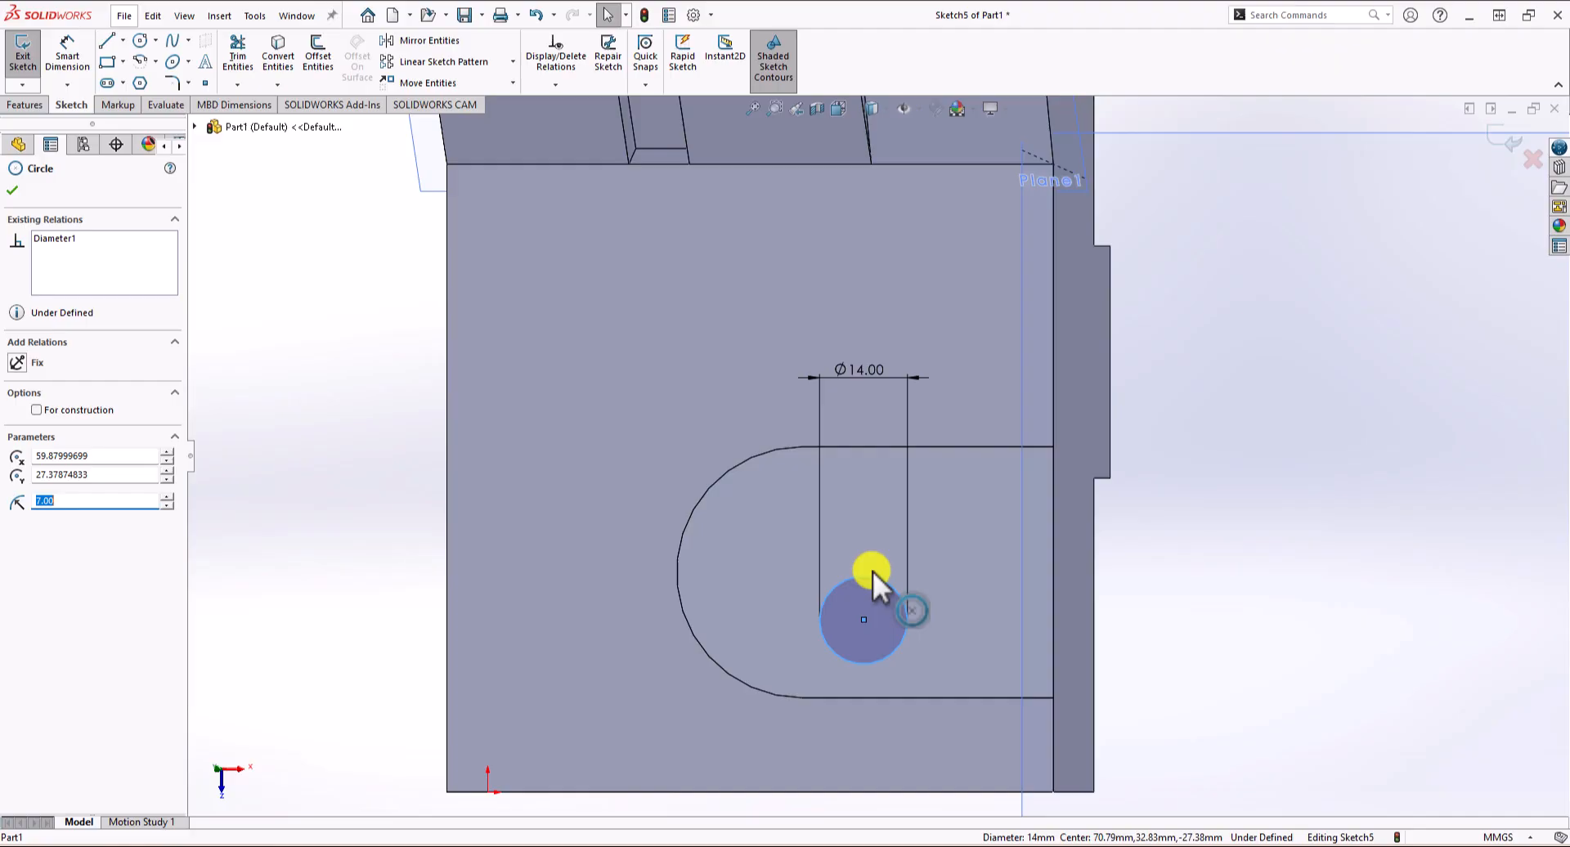
pyautogui.keyDown('ctrl'); pyautogui.click(745, 462); pyautogui.keyUp('ctrl')
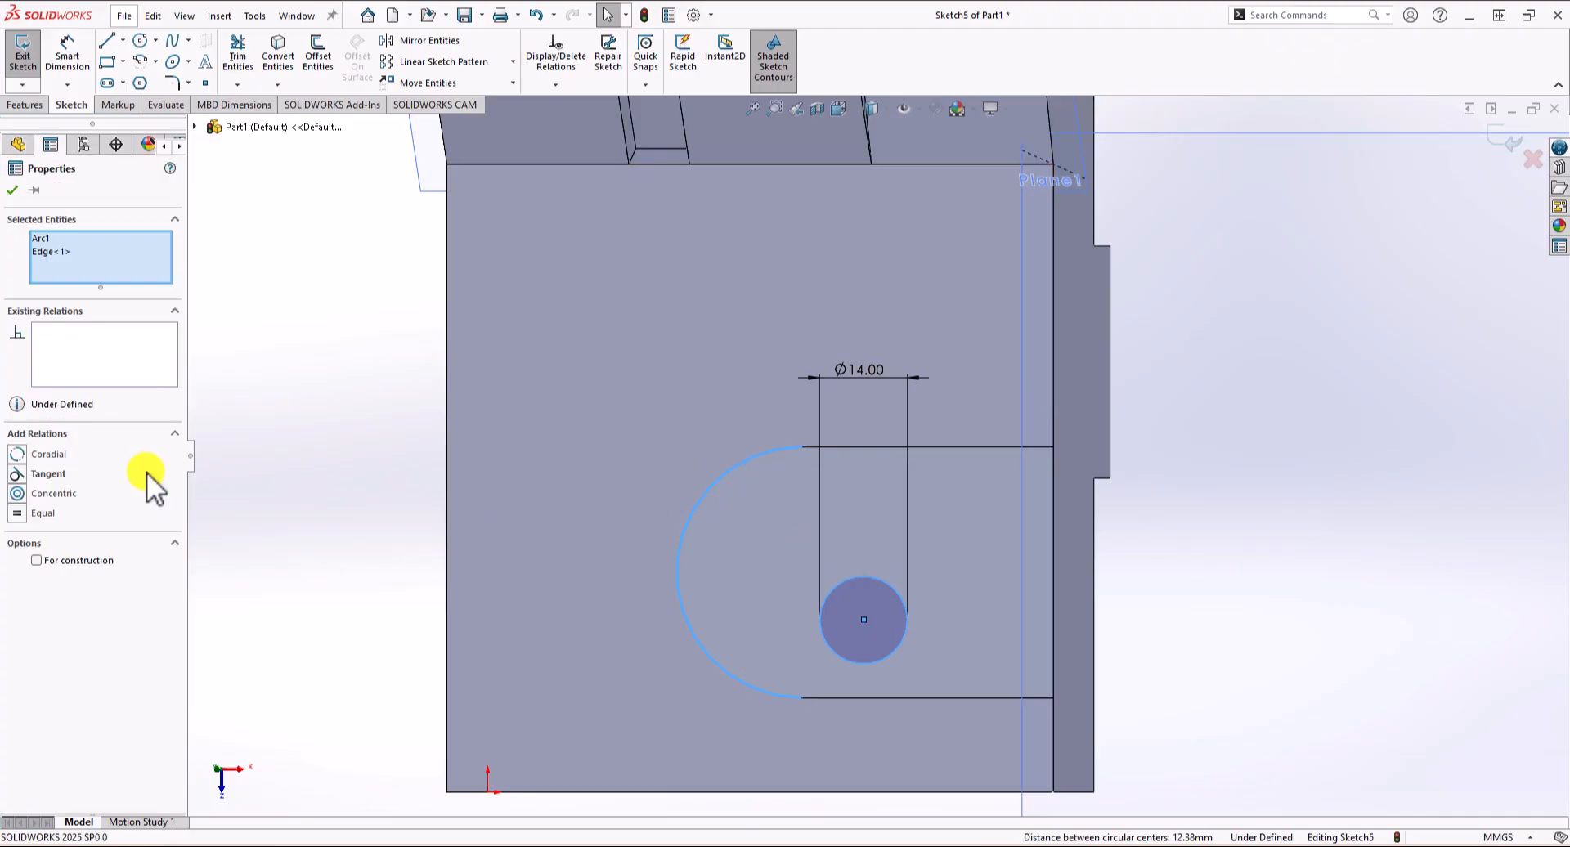
pyautogui.click(18, 494)
pyautogui.click(309, 540)
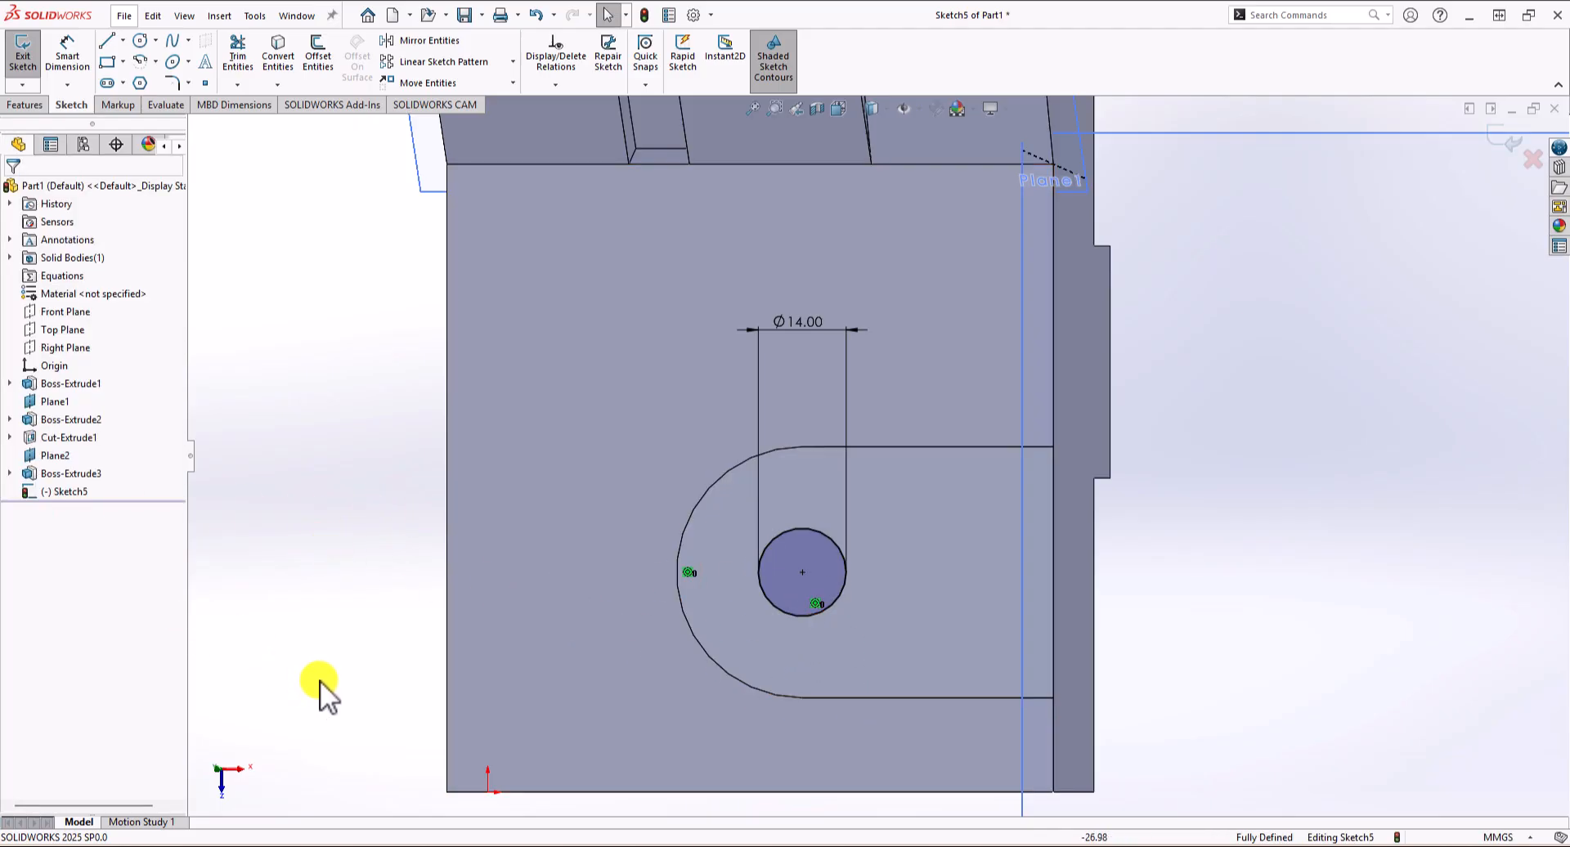
# Start an extruded cut of the 14 mm circle on the lug with a Through All end condition.
pyautogui.press('f')
pyautogui.click(26, 104)
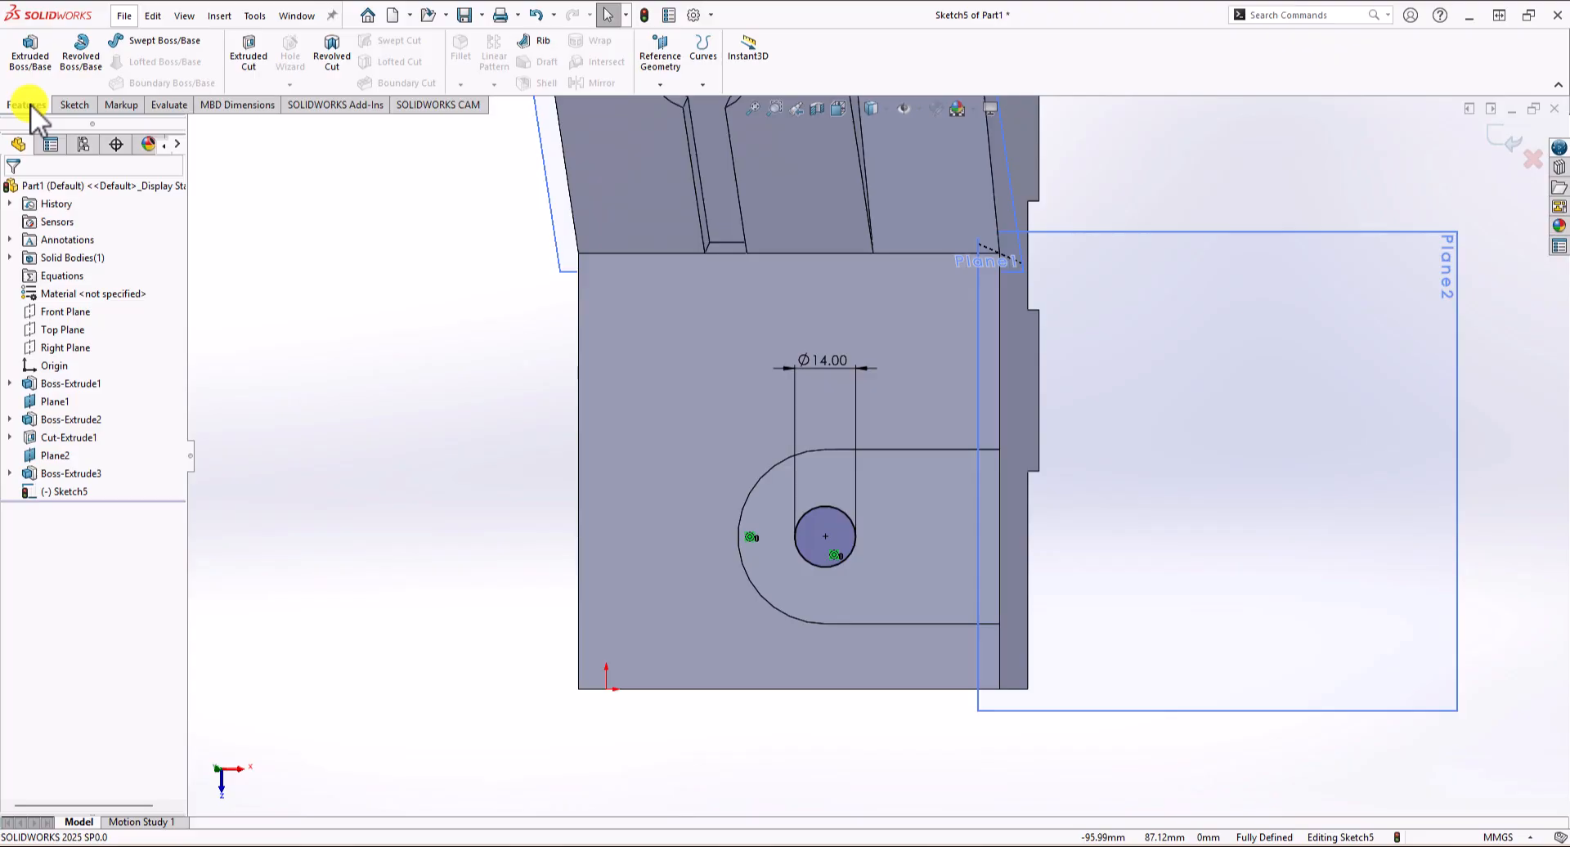
pyautogui.click(248, 54)
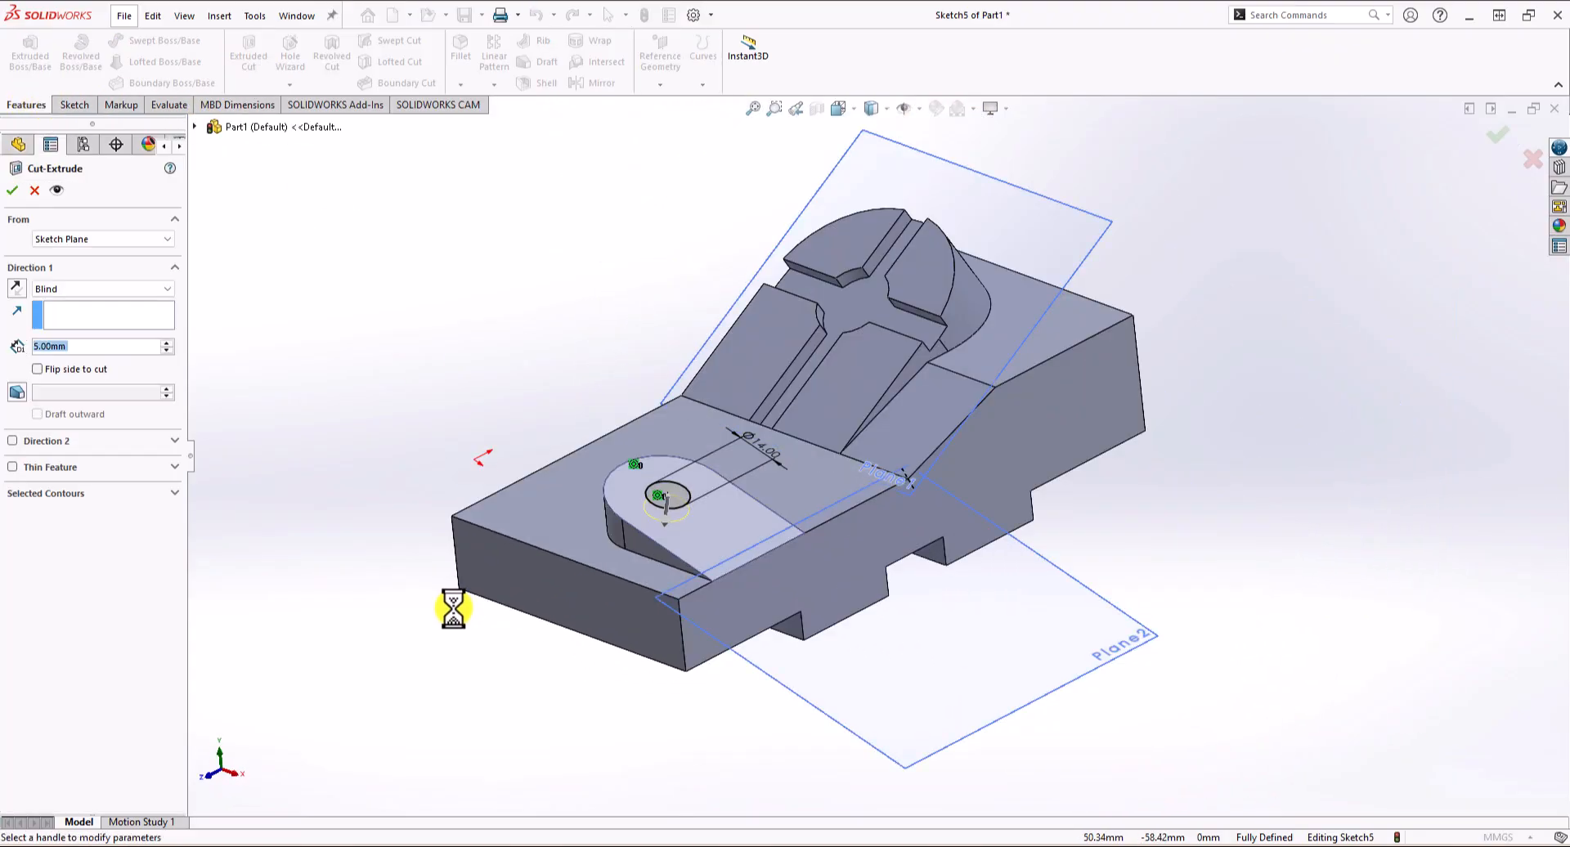
pyautogui.click(104, 287)
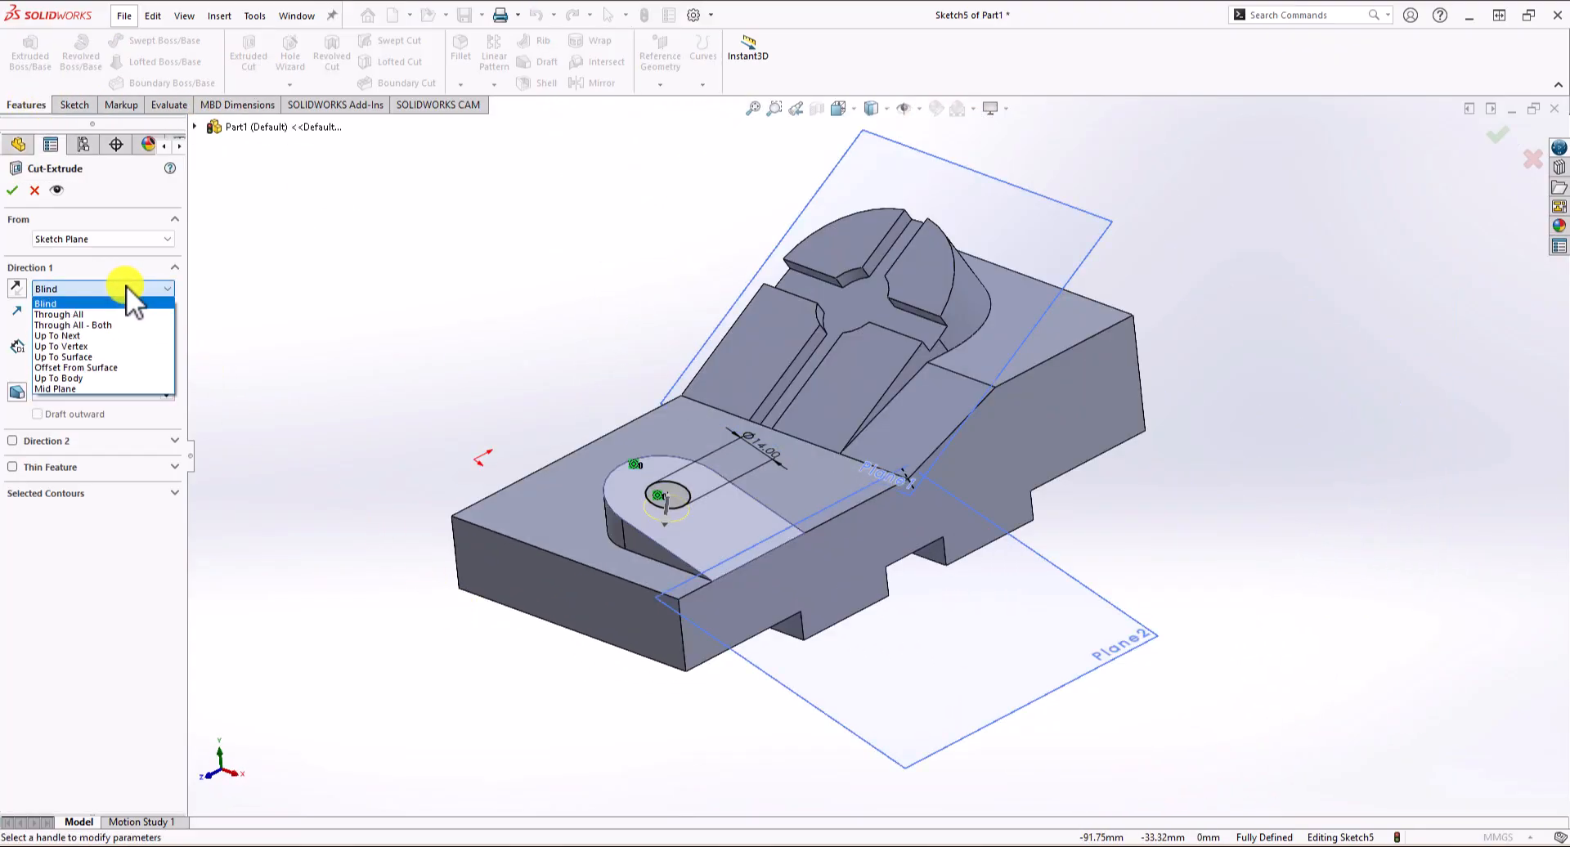
pyautogui.click(110, 311)
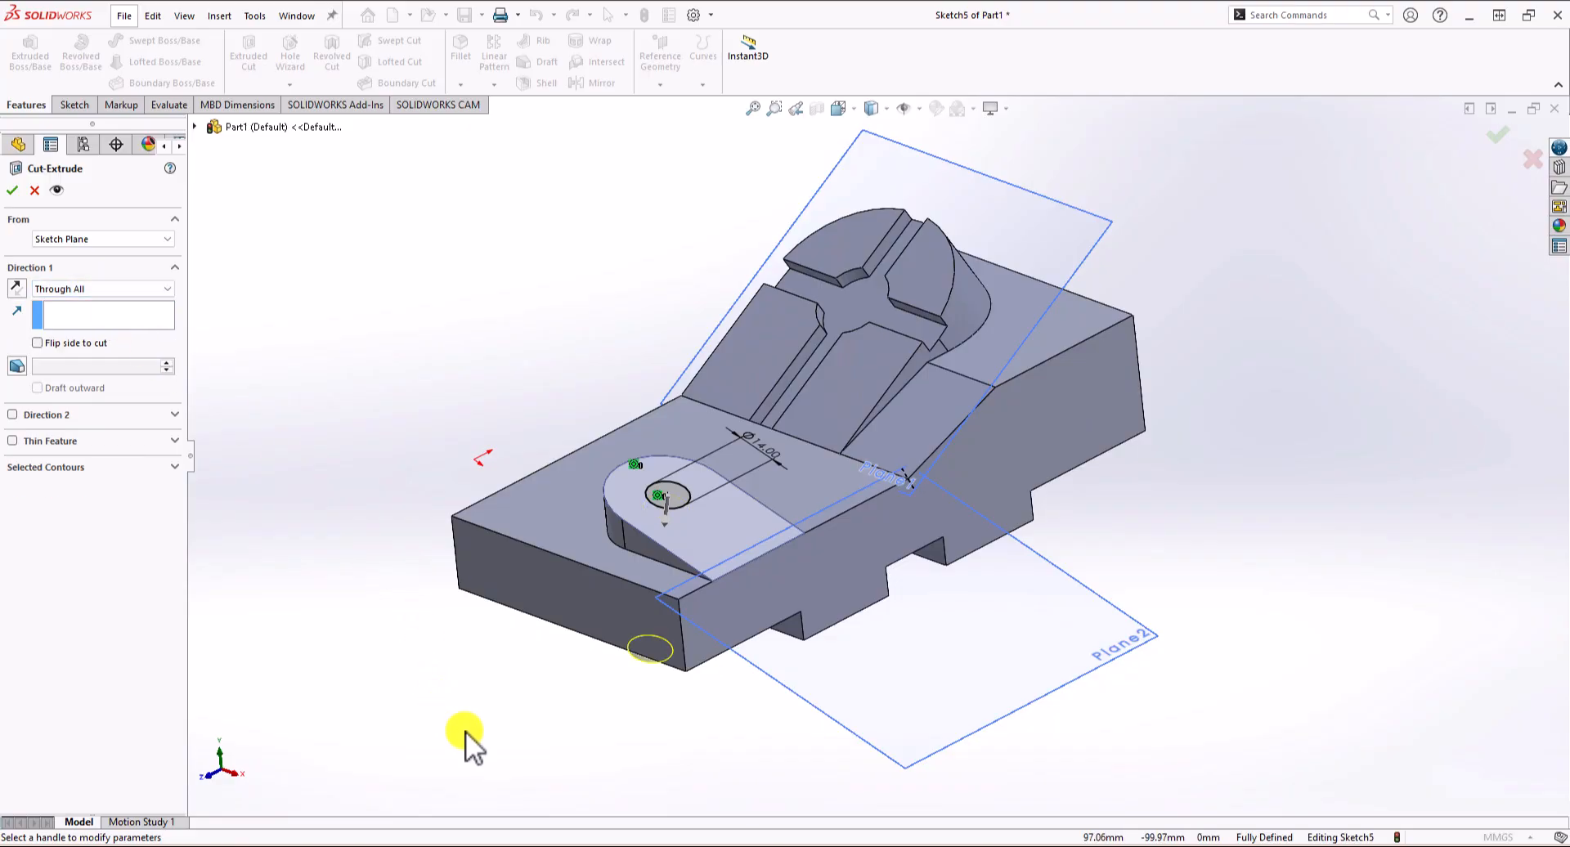
# Check the cut preview's direction in the front view against the reference drawing, and complete the through-all hole.
pyautogui.moveTo(729, 749); pyautogui.dragTo(787, 561, button='middle')
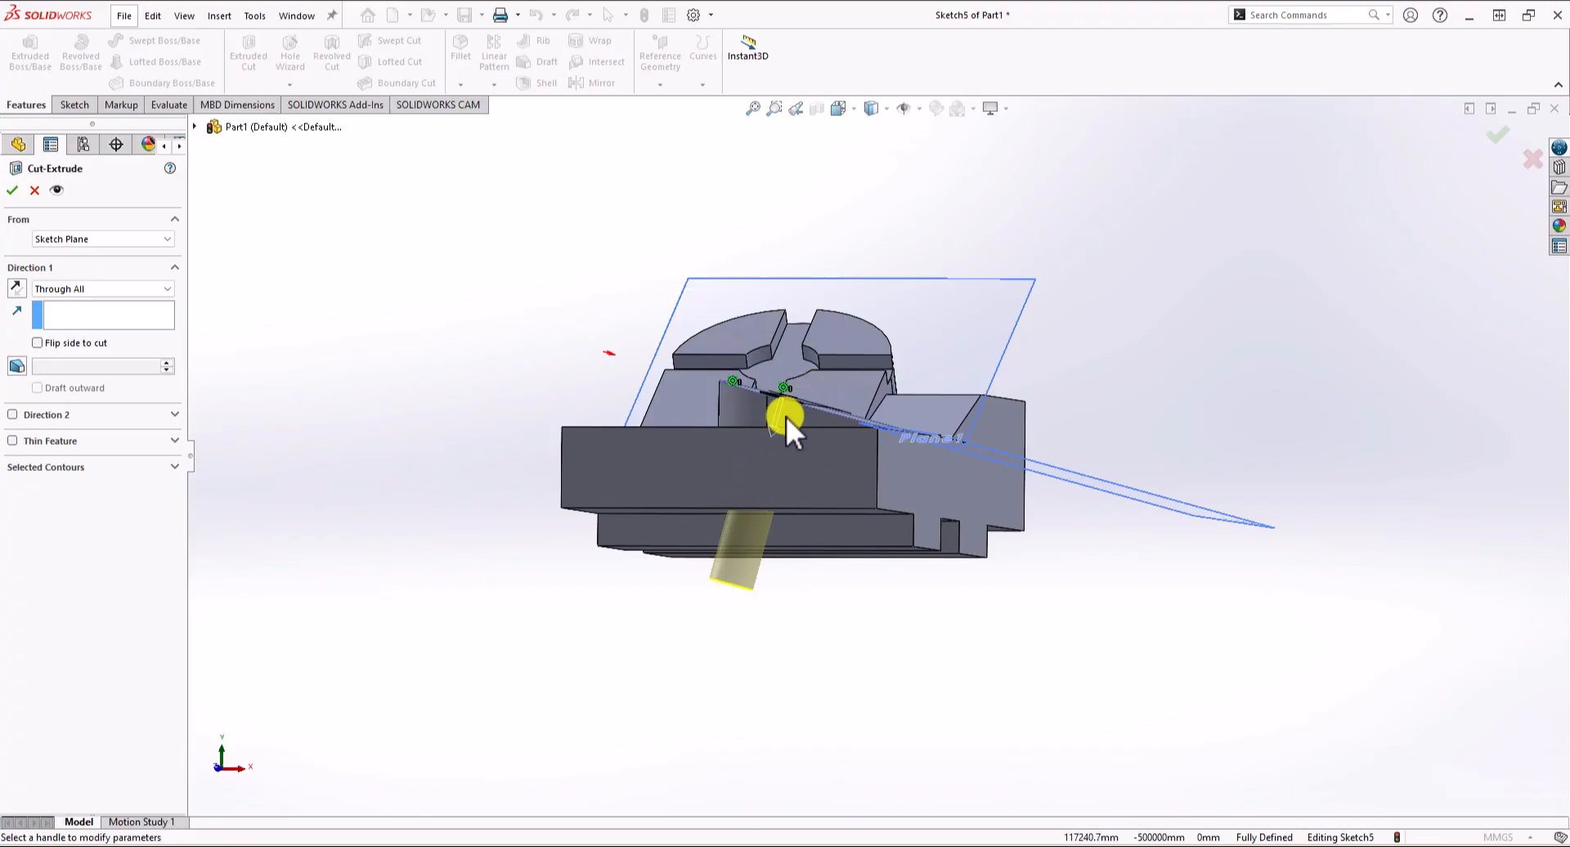
pyautogui.scroll(-1, 772, 413)
pyautogui.click(846, 110)
pyautogui.click(709, 488)
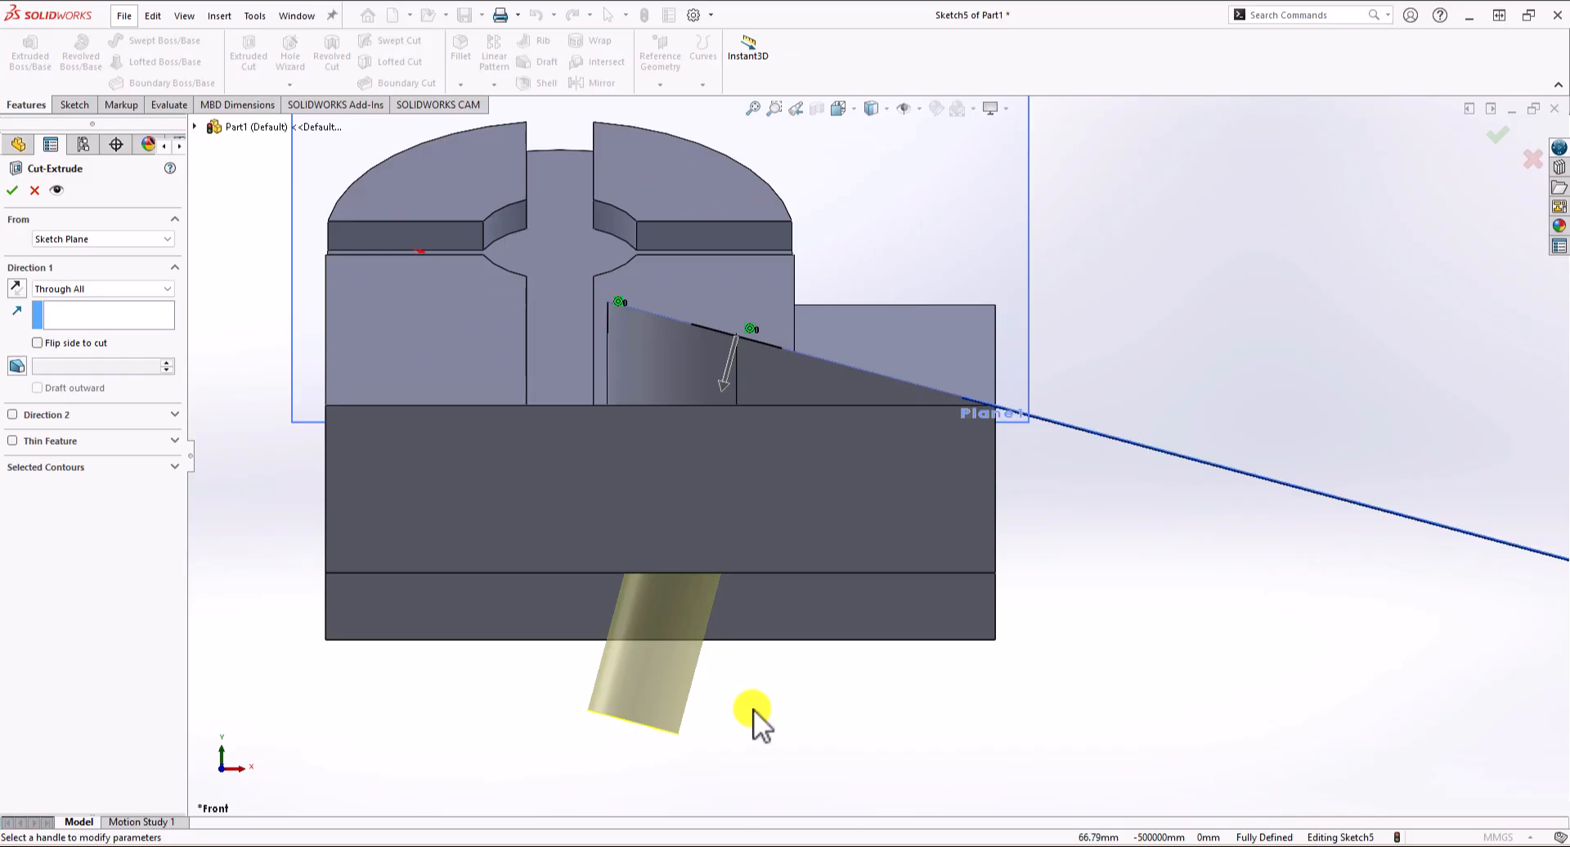
pyautogui.hotkey('alt', 'Tab')
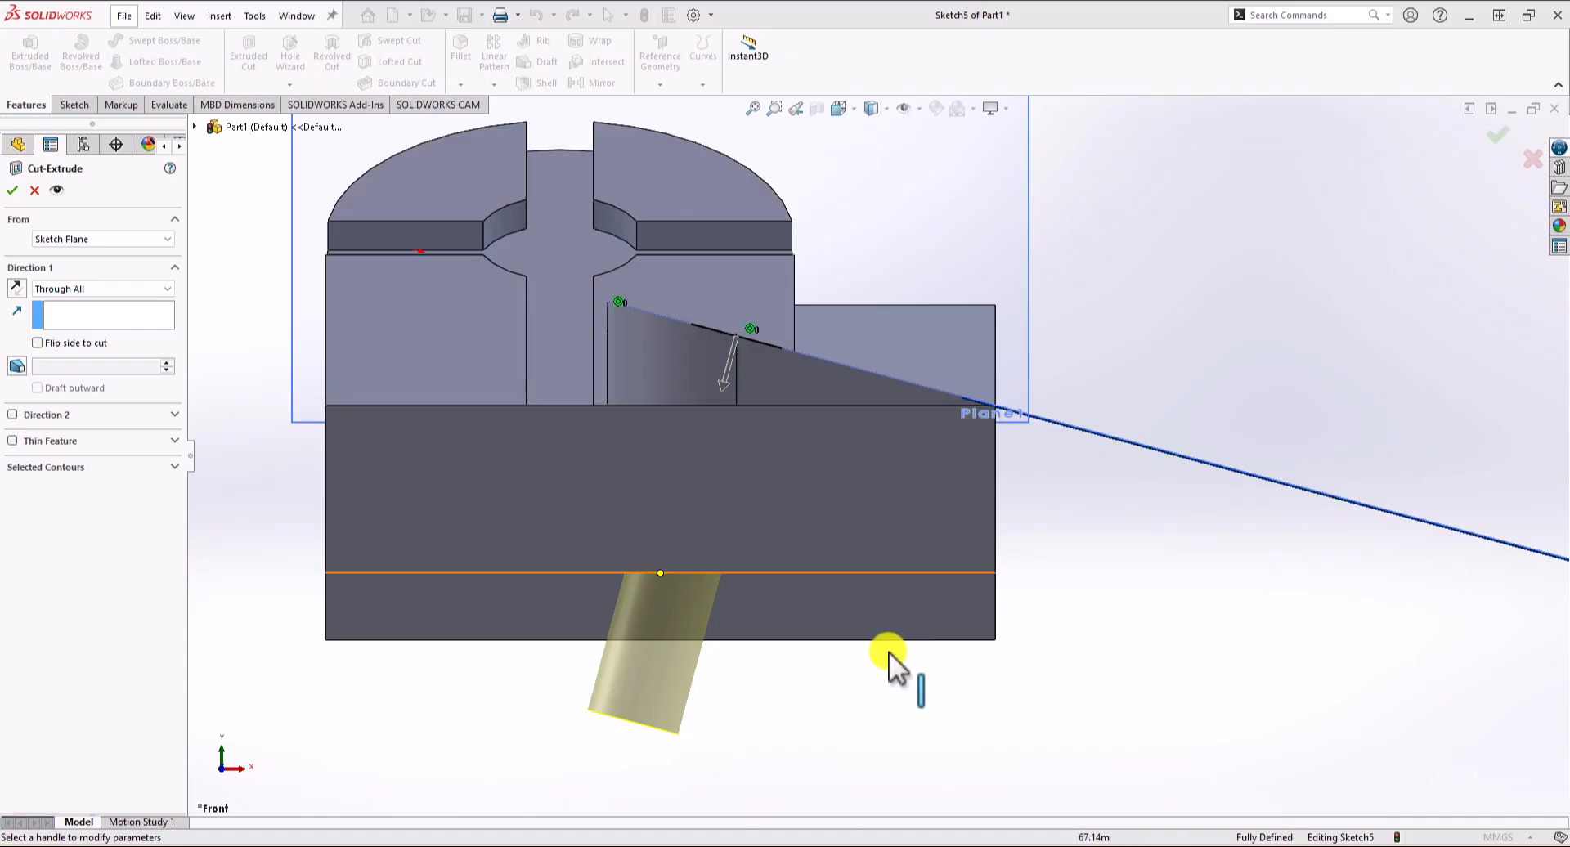
pyautogui.moveTo(883, 683)
pyautogui.mouseDown(button='middle')
pyautogui.moveTo(876, 704)
pyautogui.moveTo(788, 719)
pyautogui.moveTo(873, 722)
pyautogui.moveTo(851, 739)
pyautogui.mouseUp(button='middle')
pyautogui.scroll(2, 851, 738)
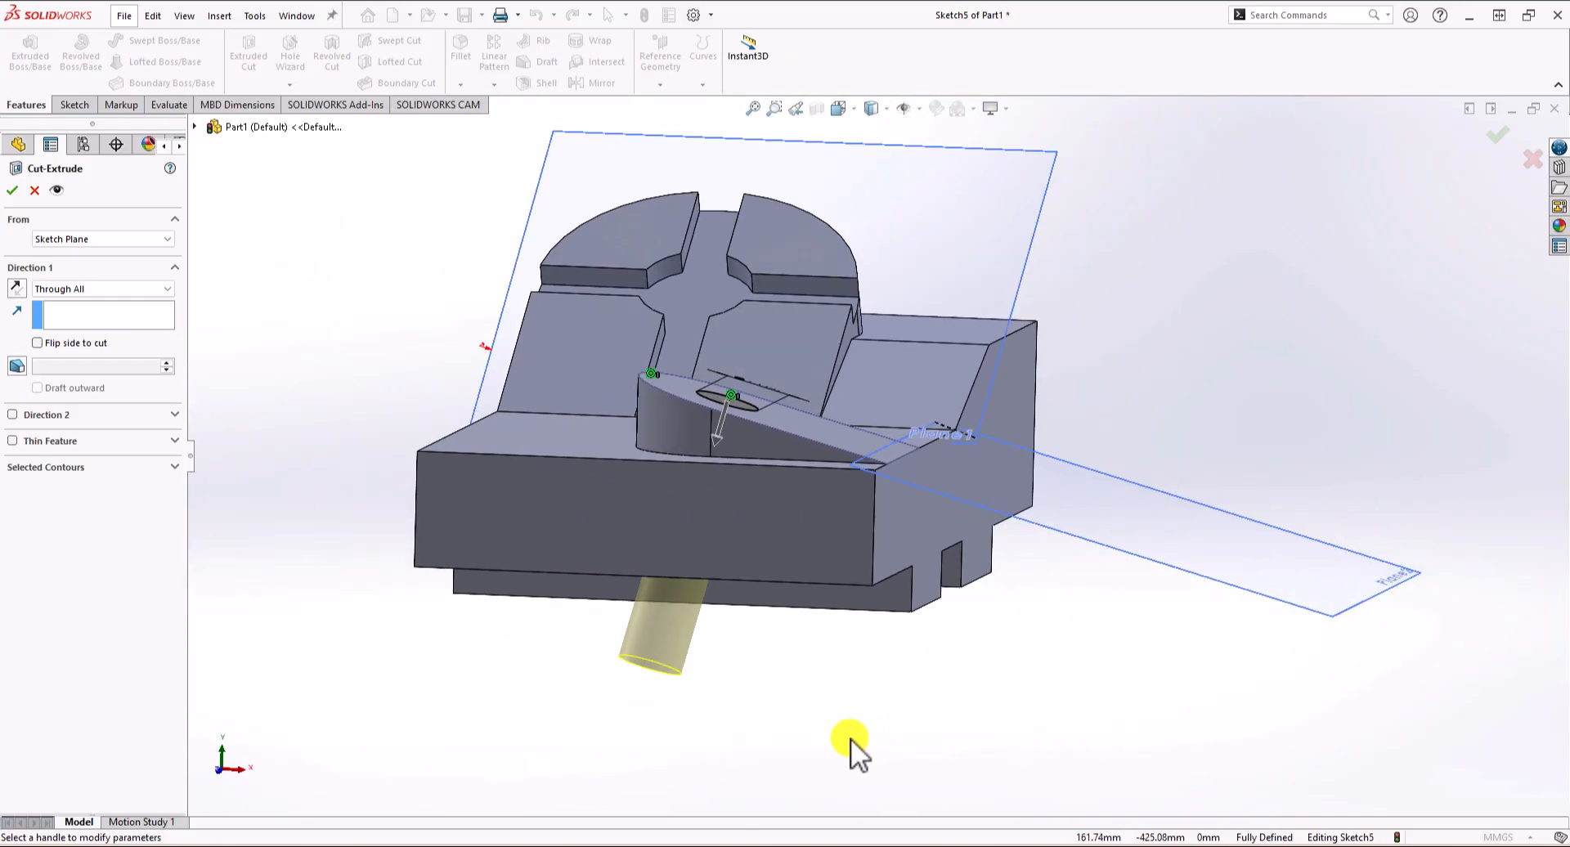
pyautogui.moveTo(641, 615); pyautogui.dragTo(469, 561, button='middle')
pyautogui.press('Return')
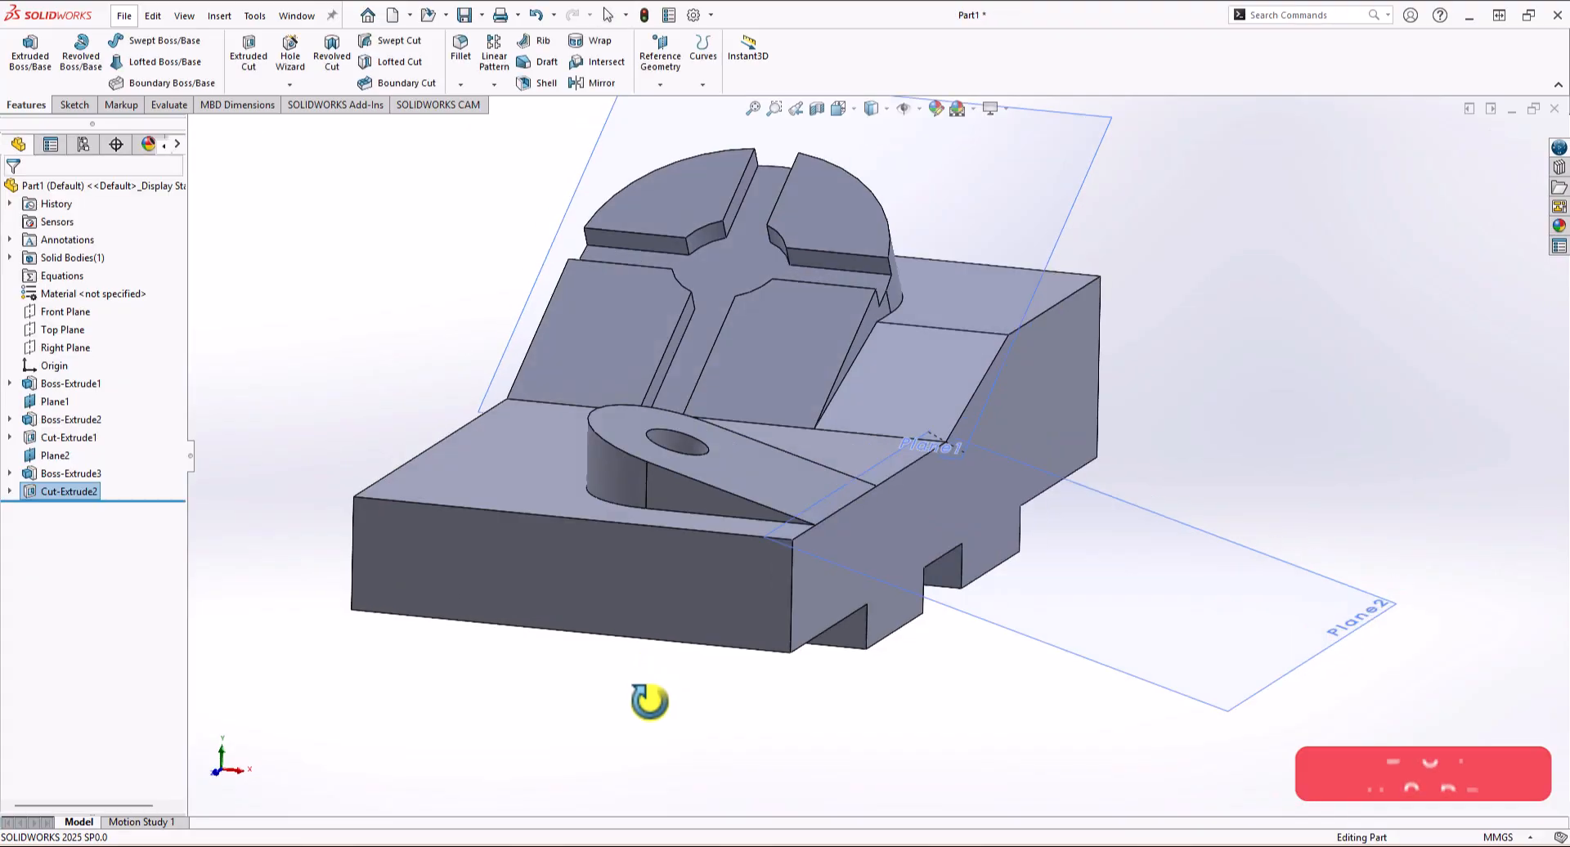
pyautogui.moveTo(648, 701); pyautogui.dragTo(813, 550, button='middle')
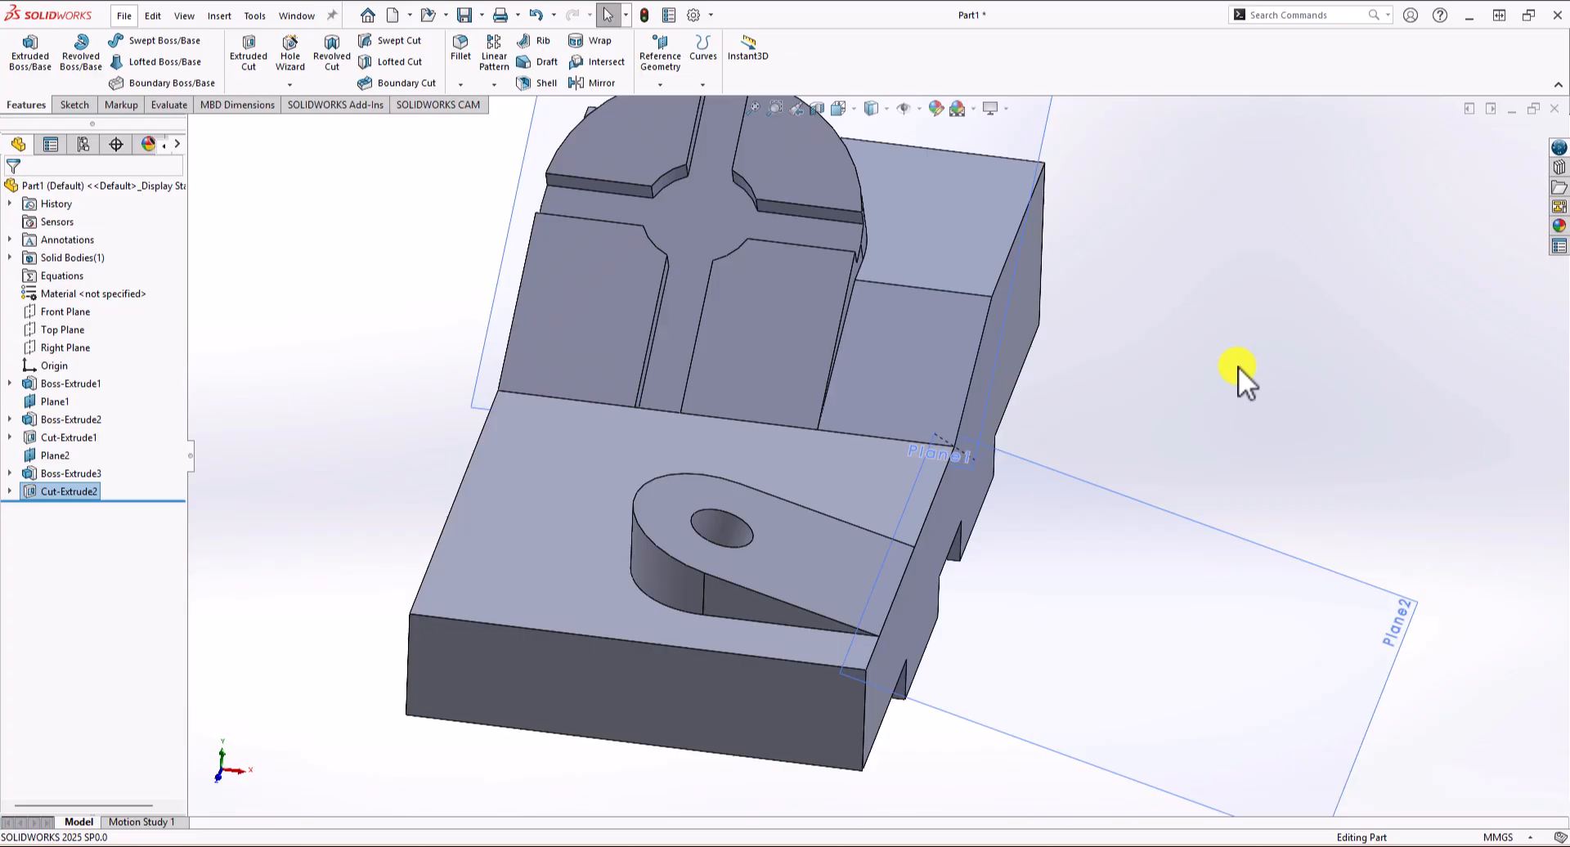
# Sketch a point at the centre of the circular recess on the angled boss's groove floor and close the sketch.
pyautogui.click(323, 182)
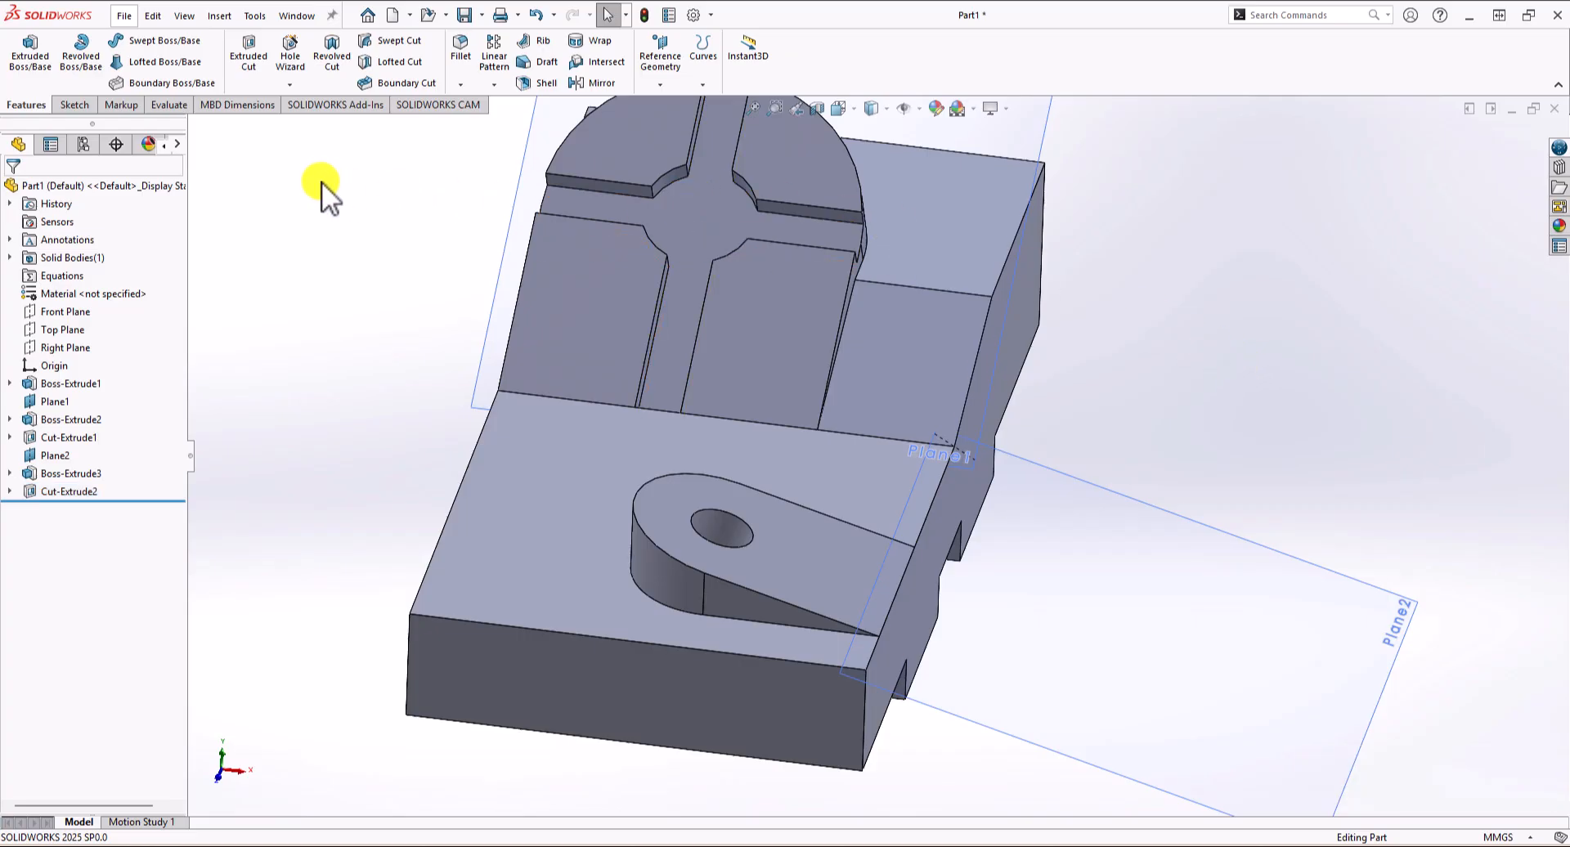
pyautogui.click(87, 103)
pyautogui.click(26, 54)
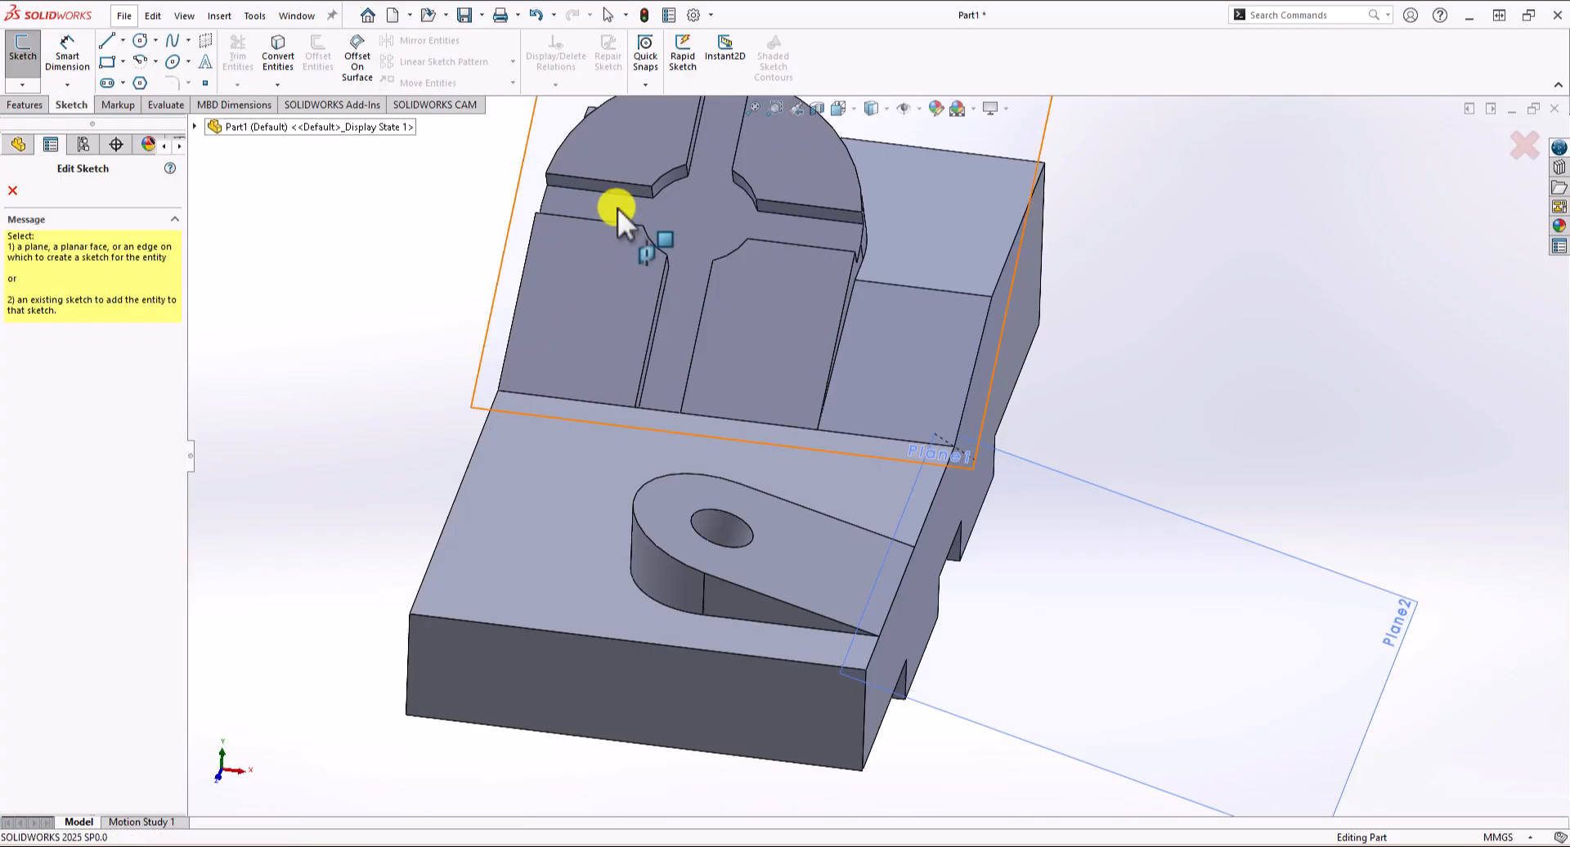
pyautogui.click(715, 210)
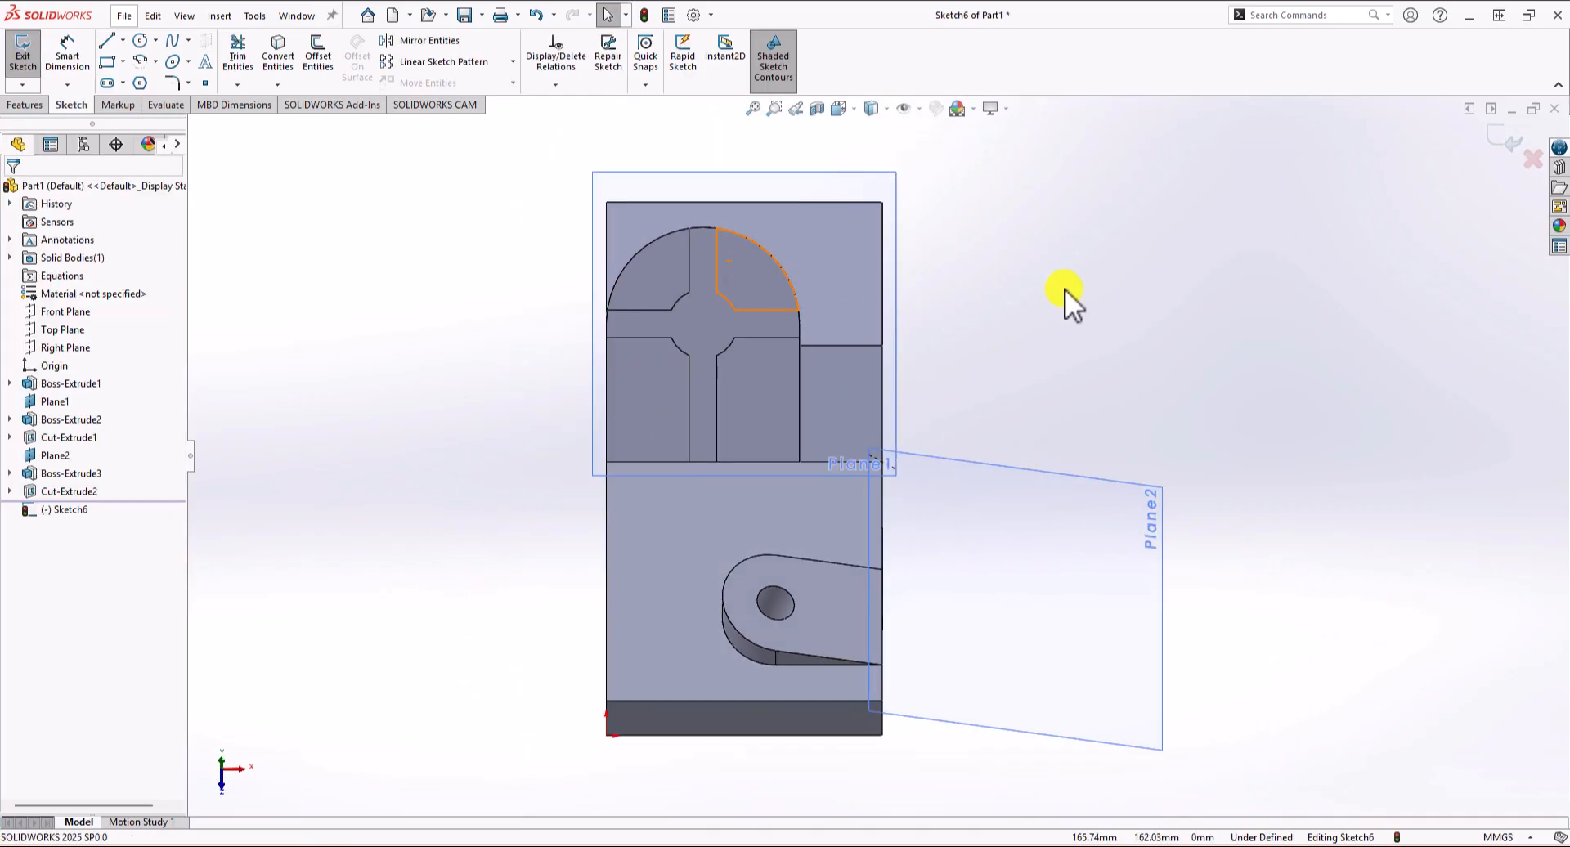
pyautogui.click(206, 84)
pyautogui.scroll(-3, 700, 332)
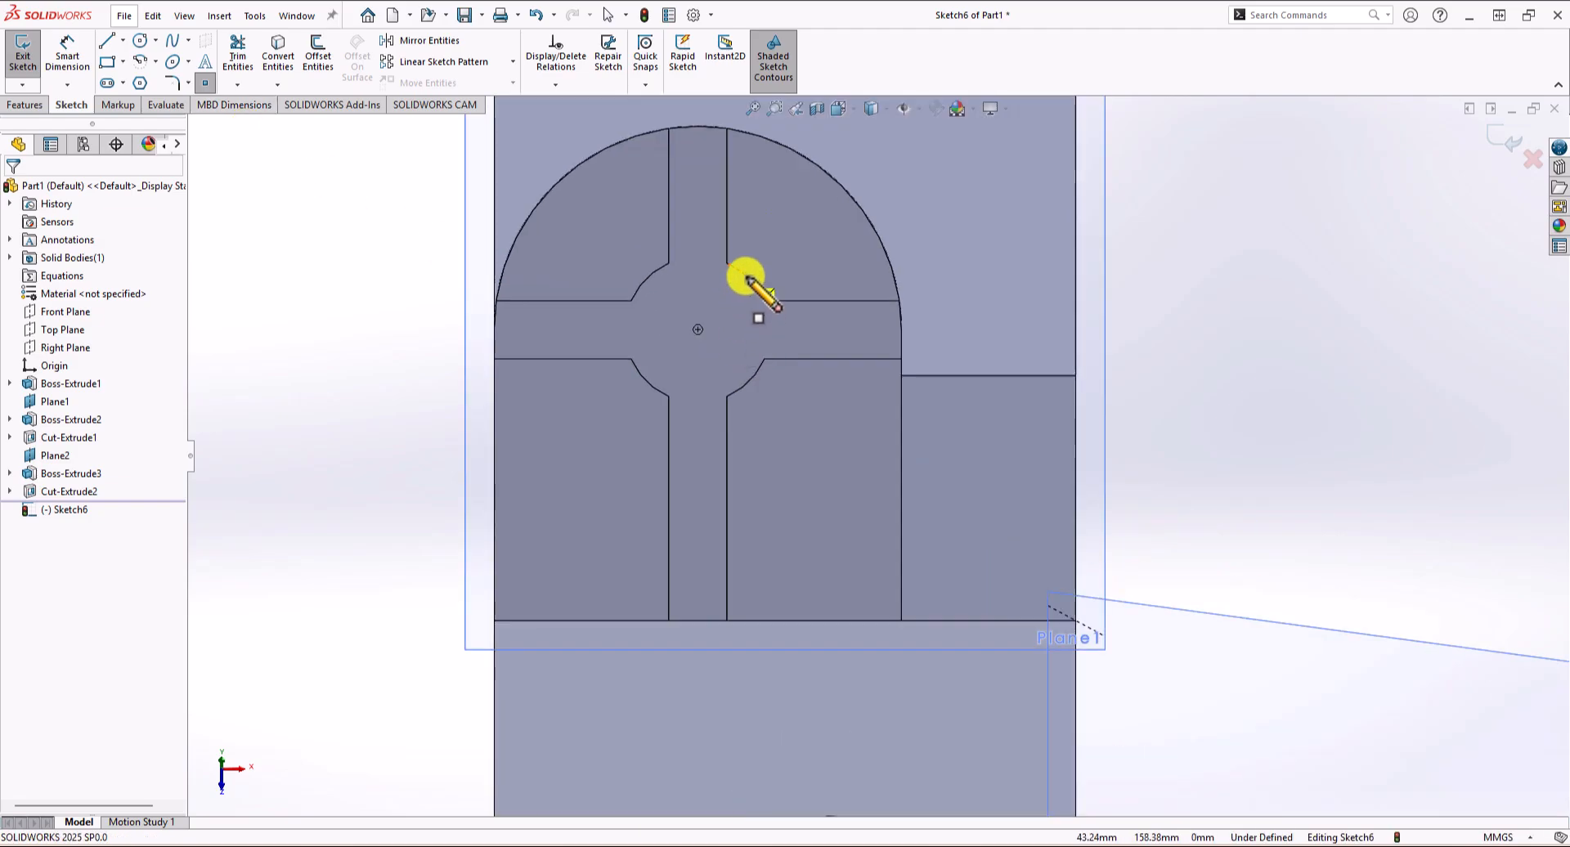
pyautogui.click(698, 329)
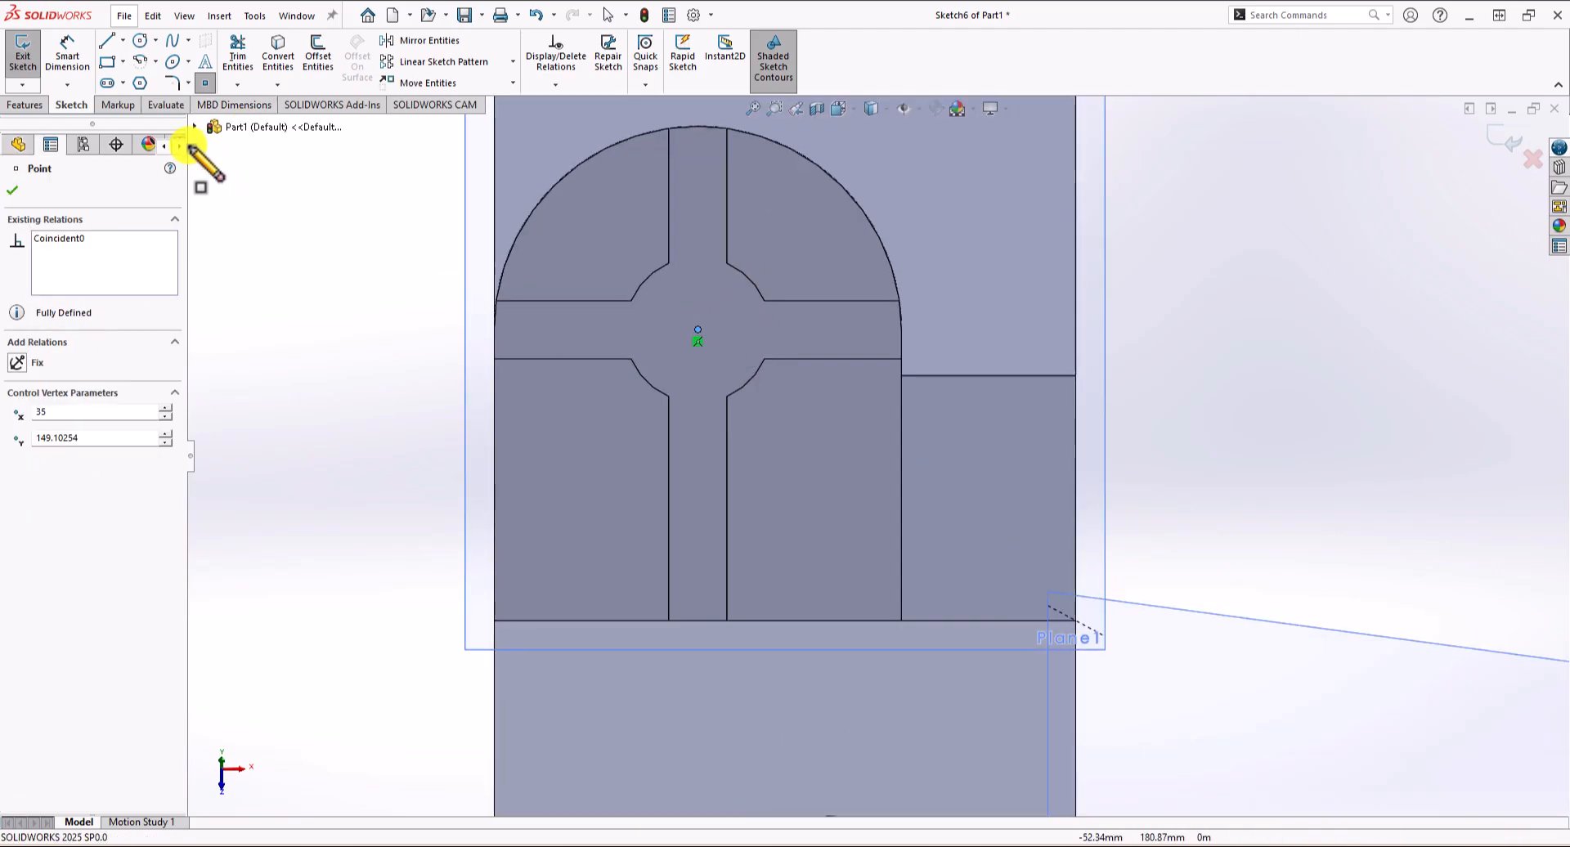
pyautogui.click(23, 52)
# Add an ANSI Metric M8 hex bolt counterbore hole, Normal fit and Through All, at the point in the recess centre with Hole Wizard.
pyautogui.click(285, 52)
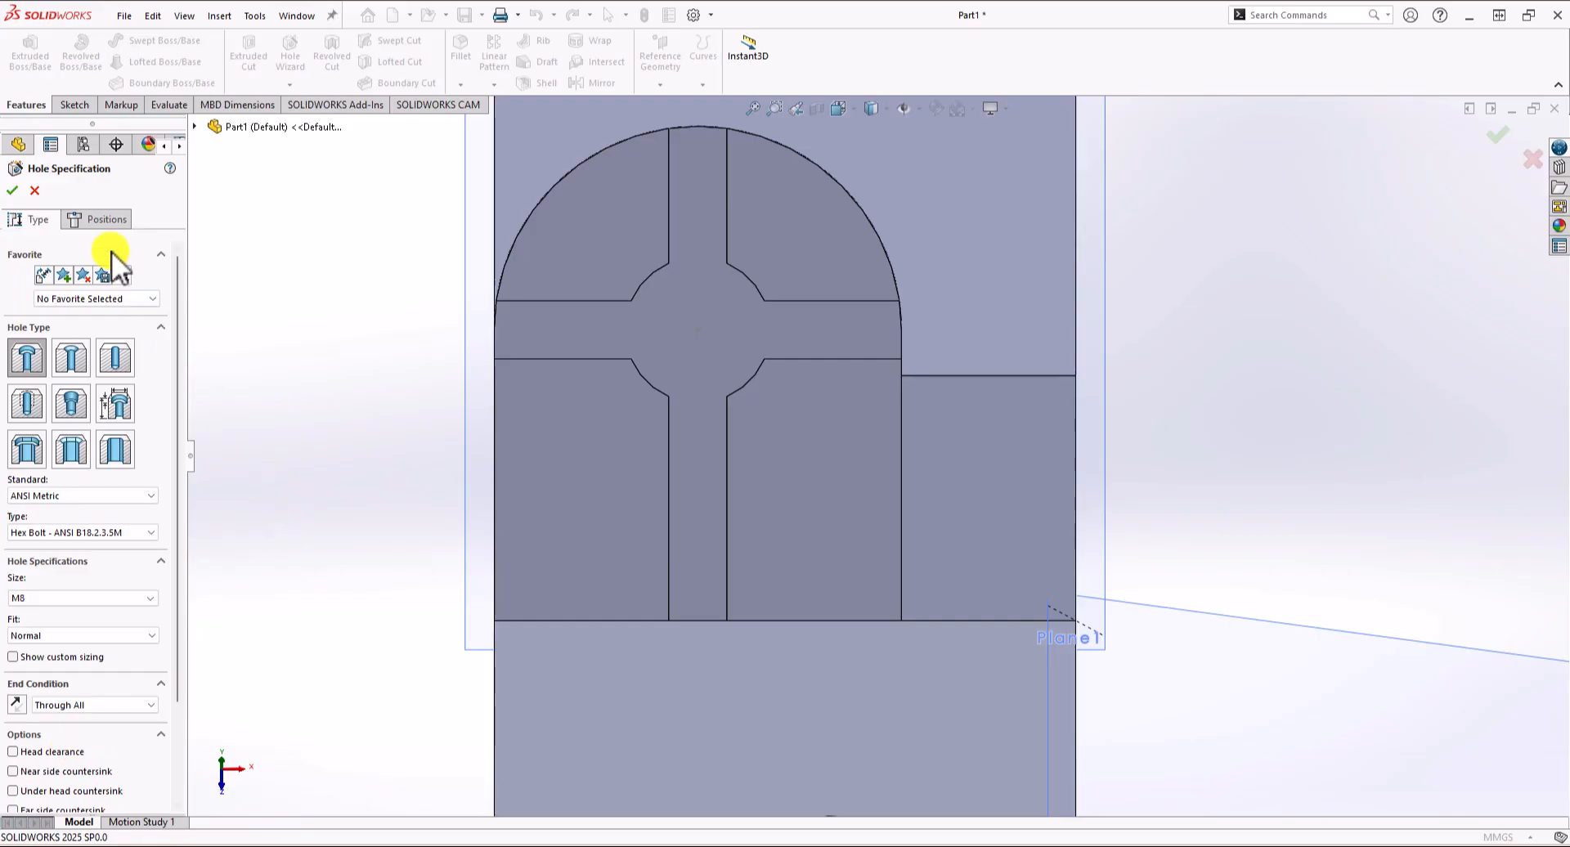
pyautogui.click(92, 217)
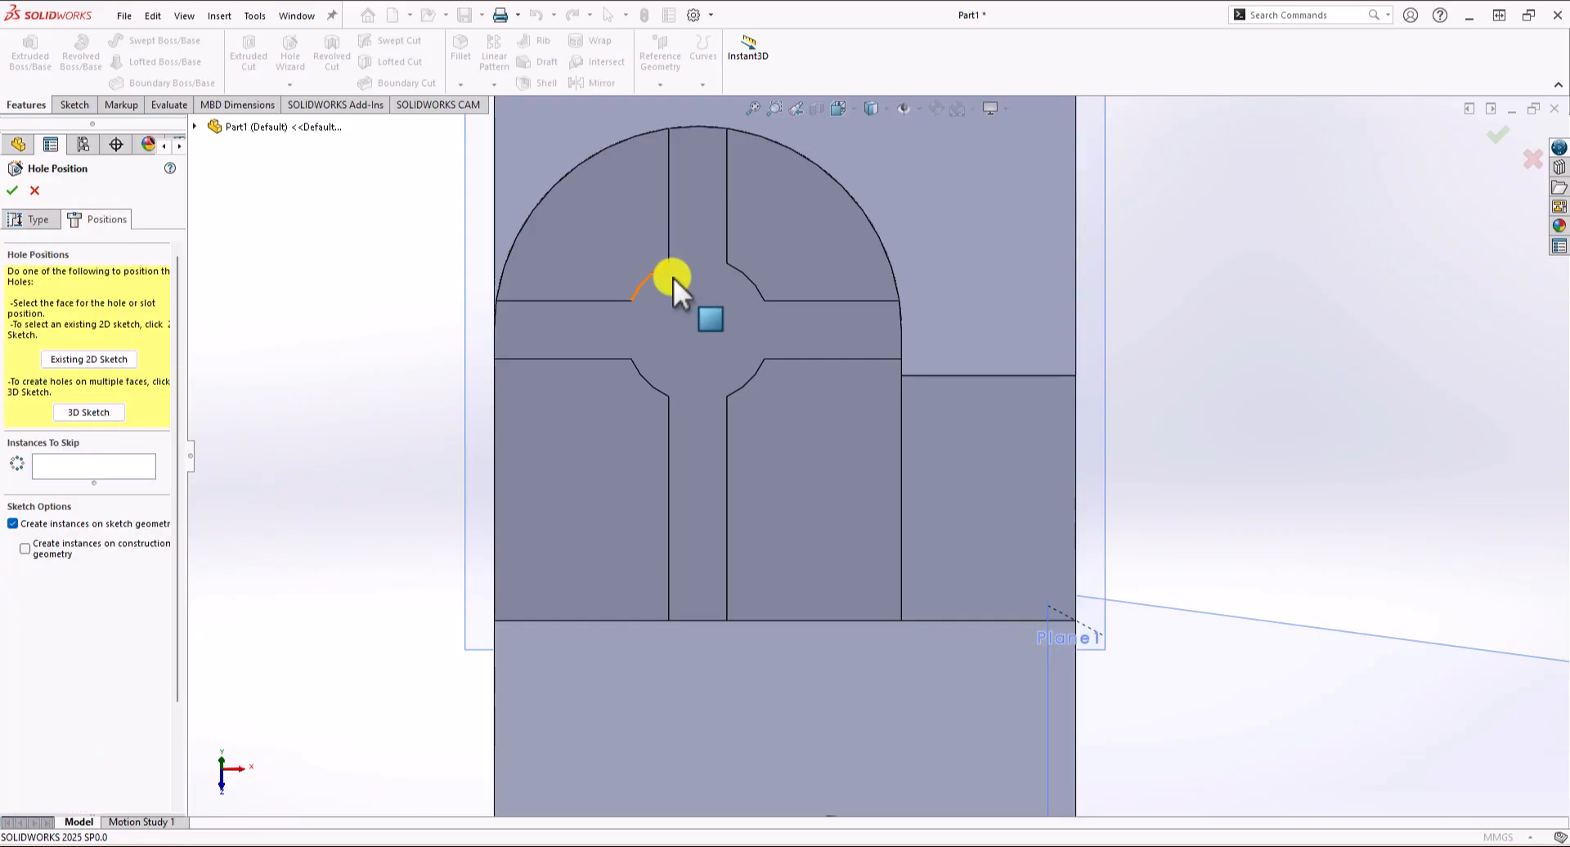
pyautogui.click(695, 284)
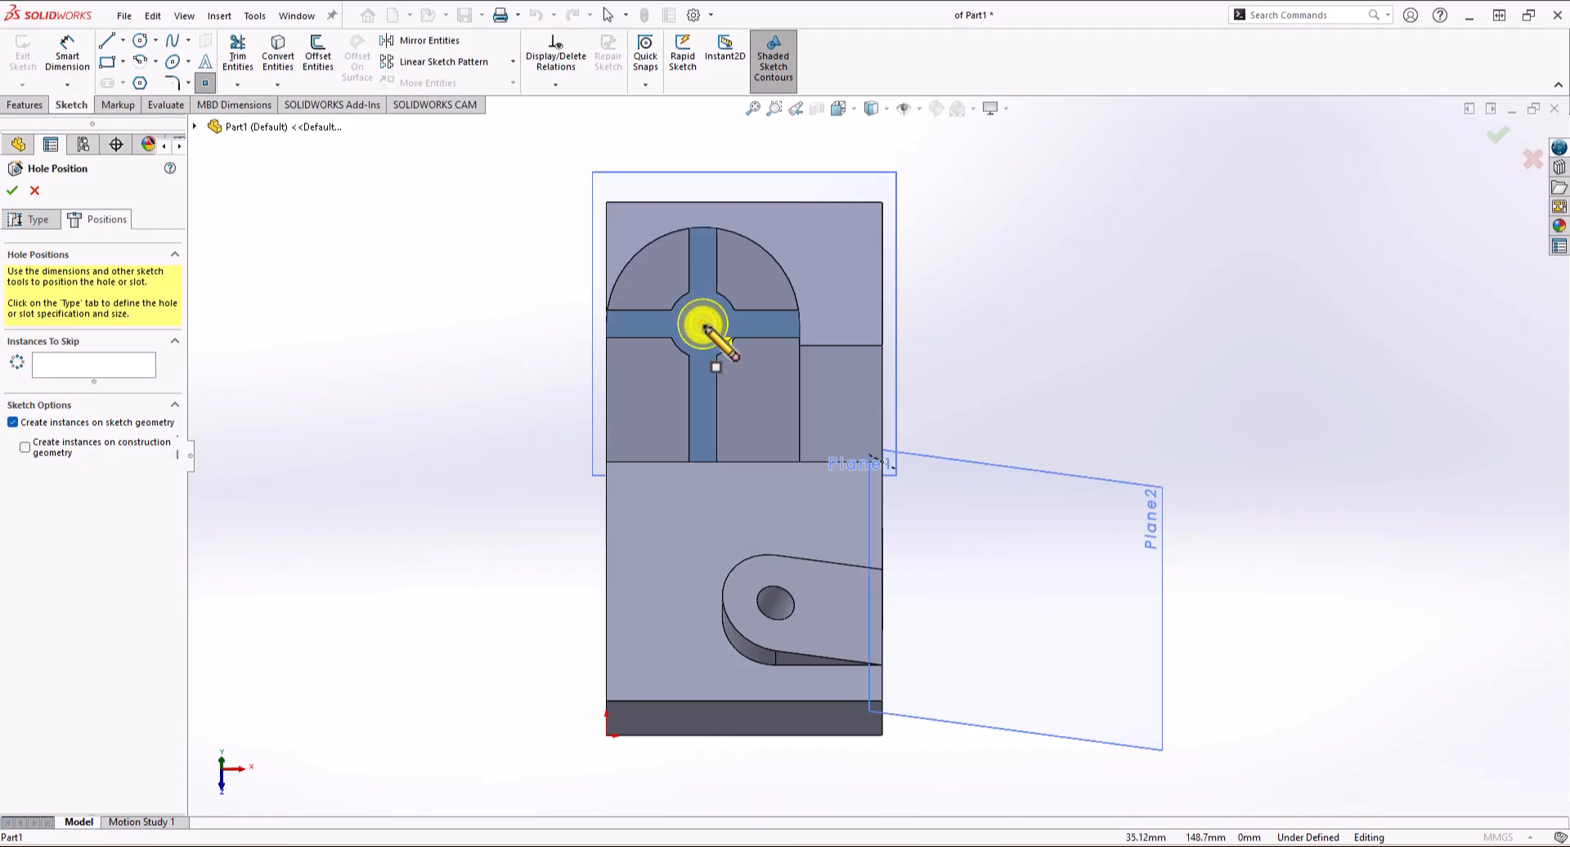
pyautogui.click(703, 325)
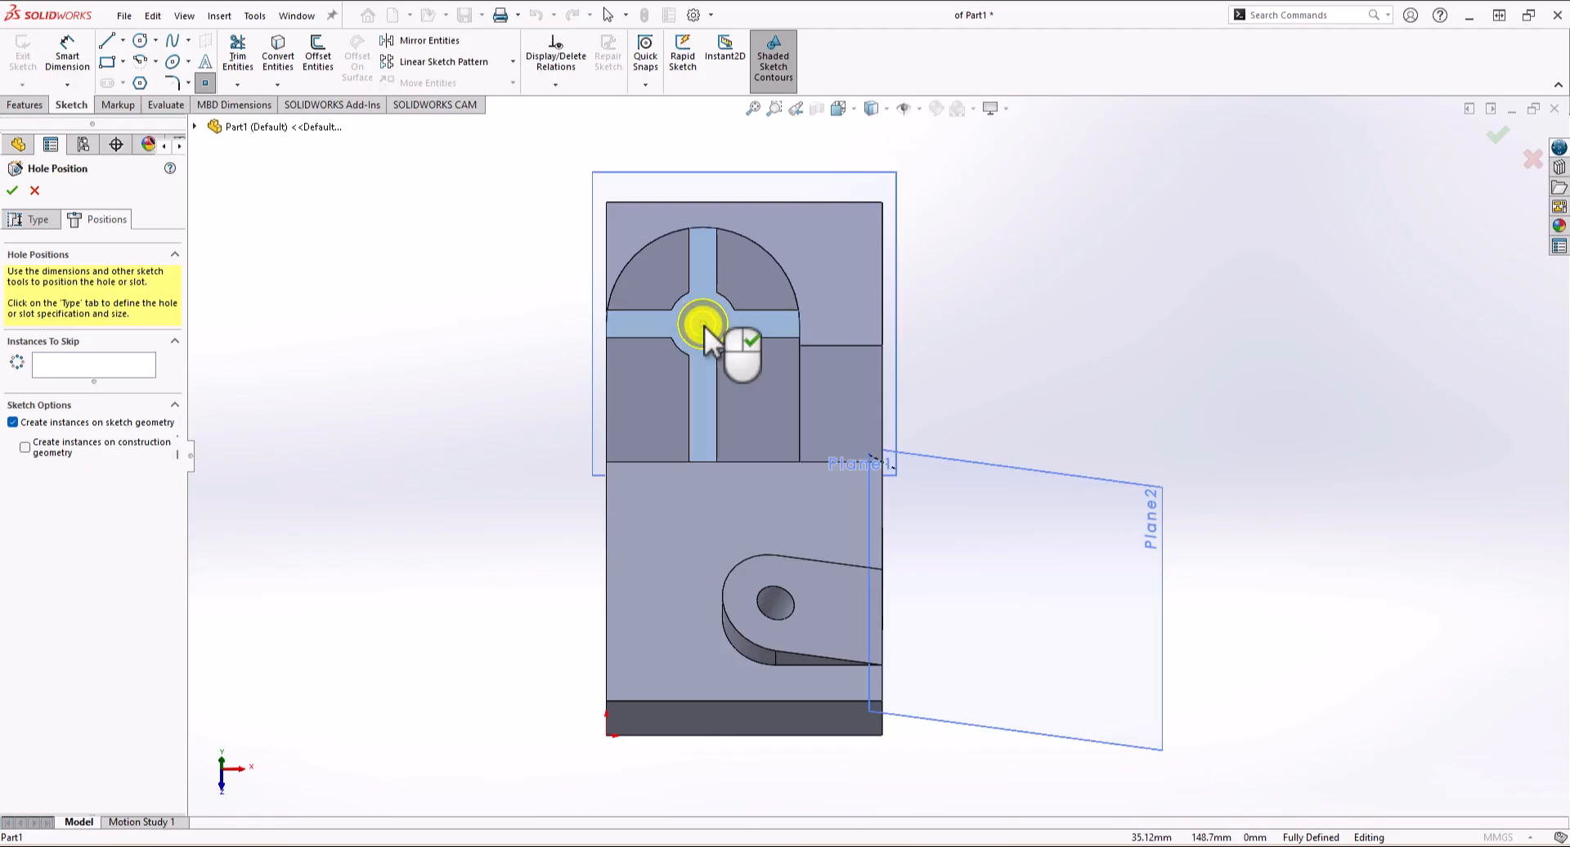
pyautogui.click(13, 190)
pyautogui.moveTo(1226, 493); pyautogui.dragTo(1063, 611, button='middle')
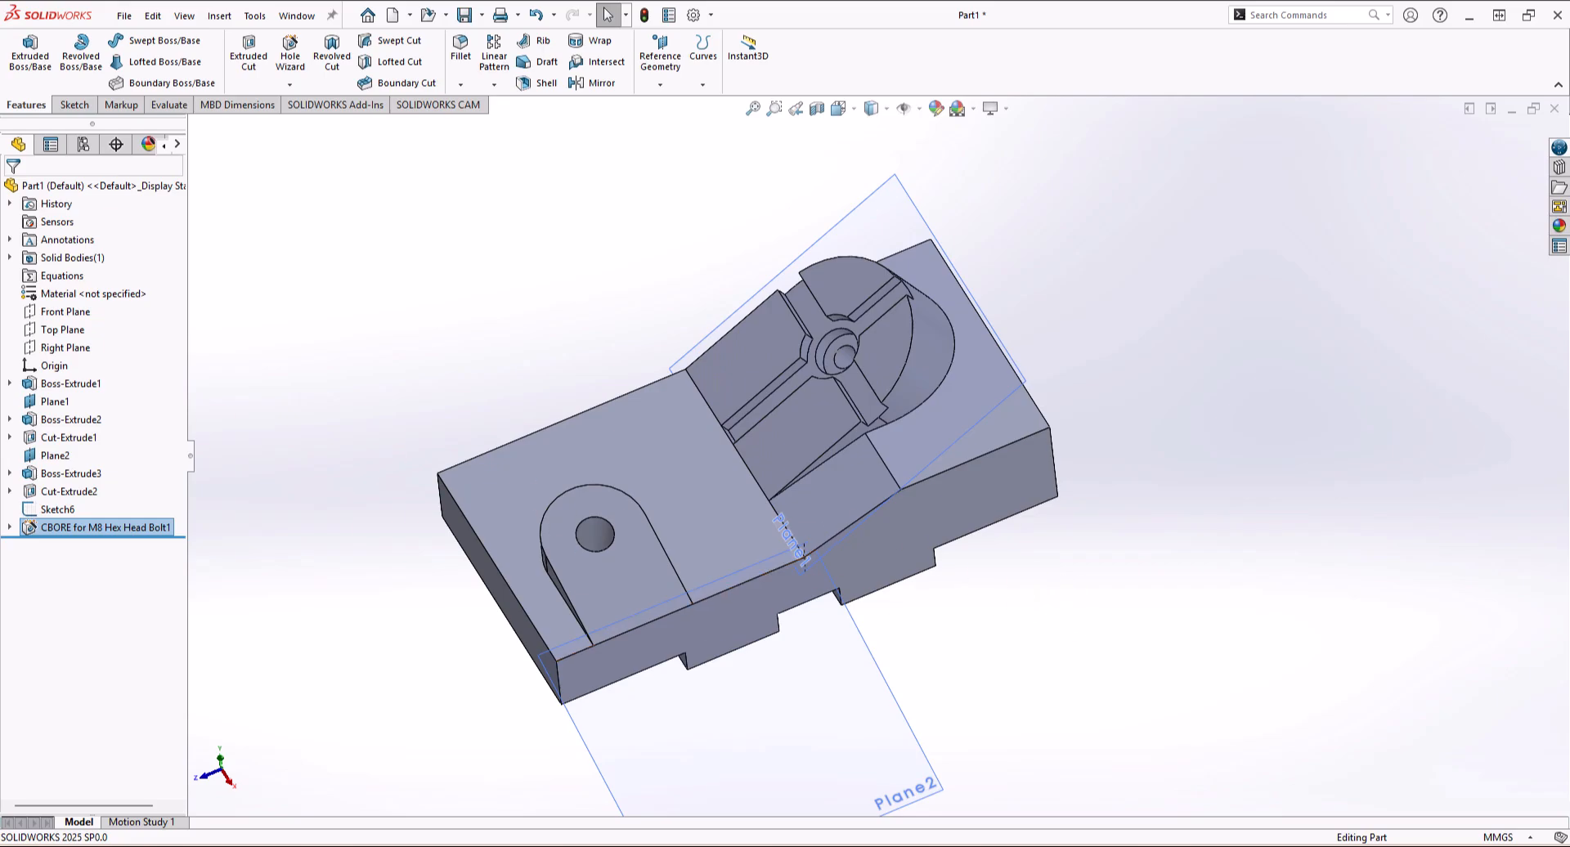
# Look up the target volume in the reference PDF and evaluate the part's mass properties for comparison.
pyautogui.hotkey('alt', 'Tab')
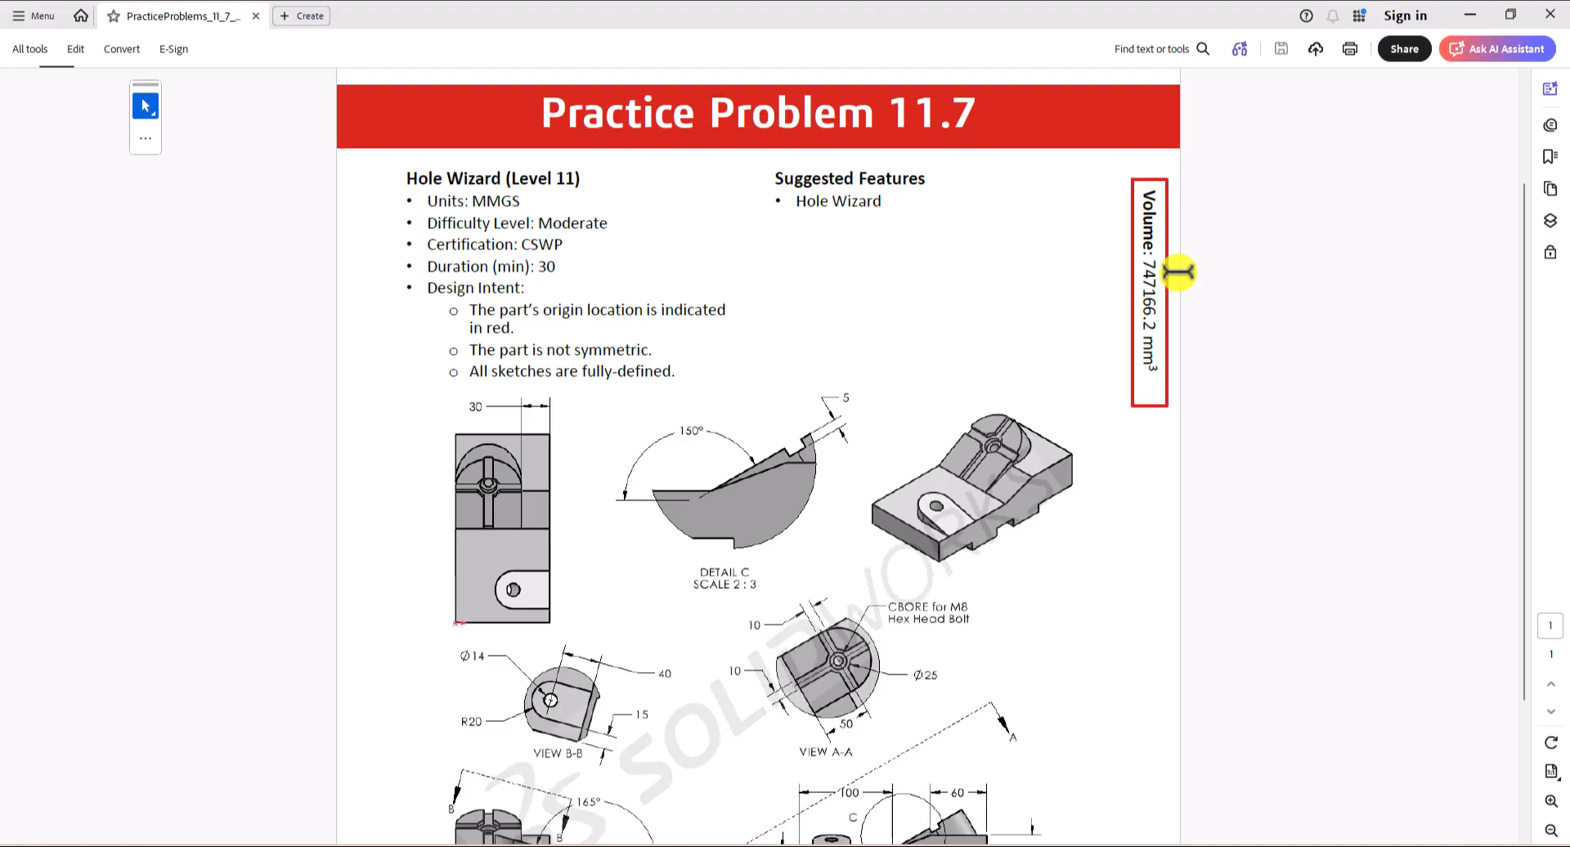
pyautogui.click(470, 266)
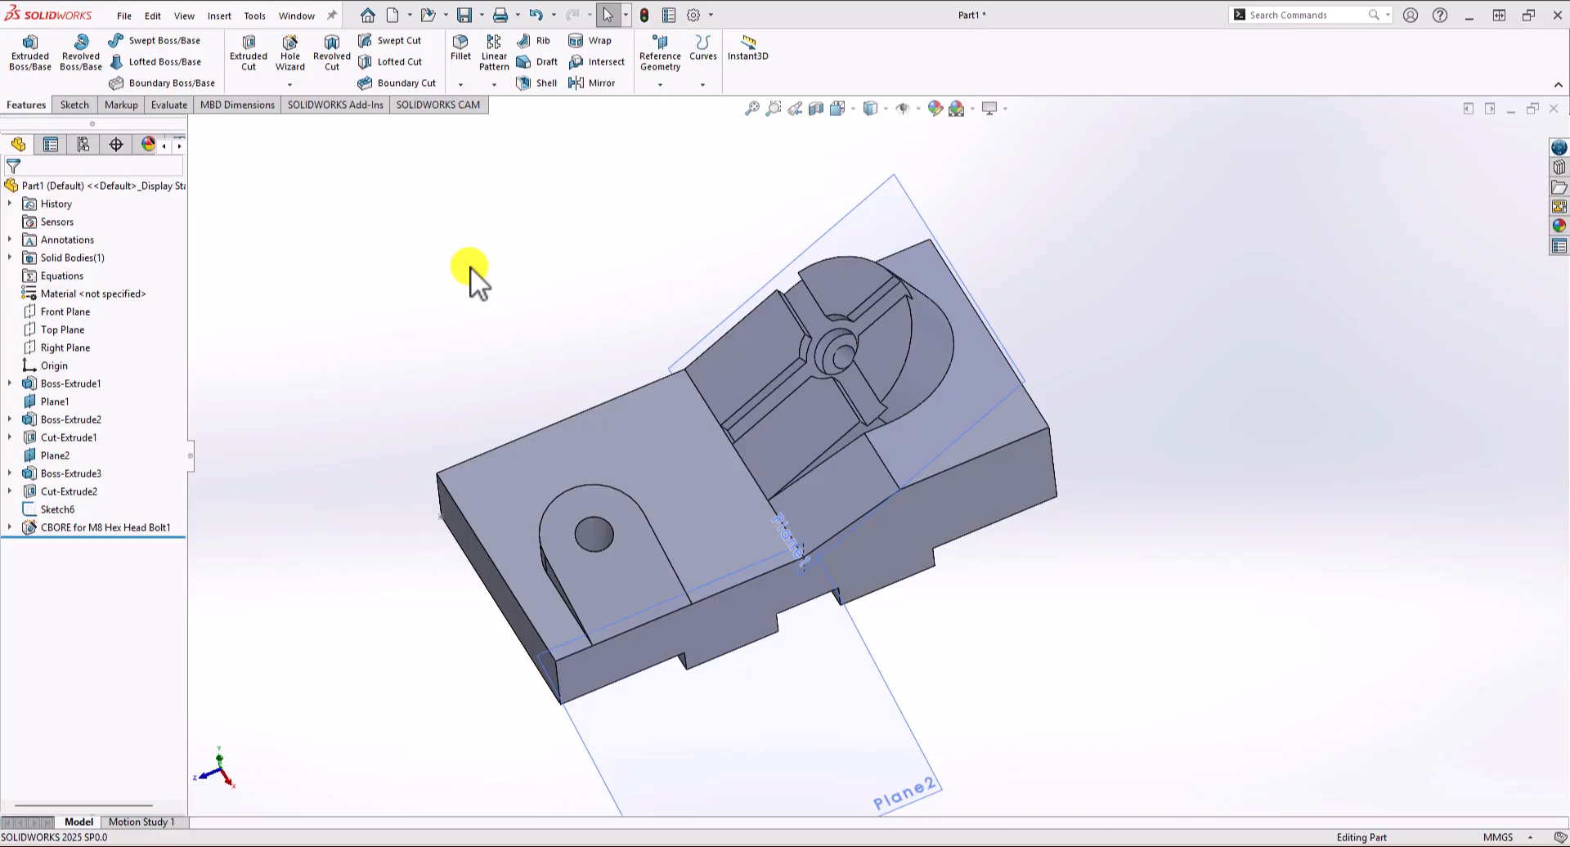
pyautogui.click(167, 106)
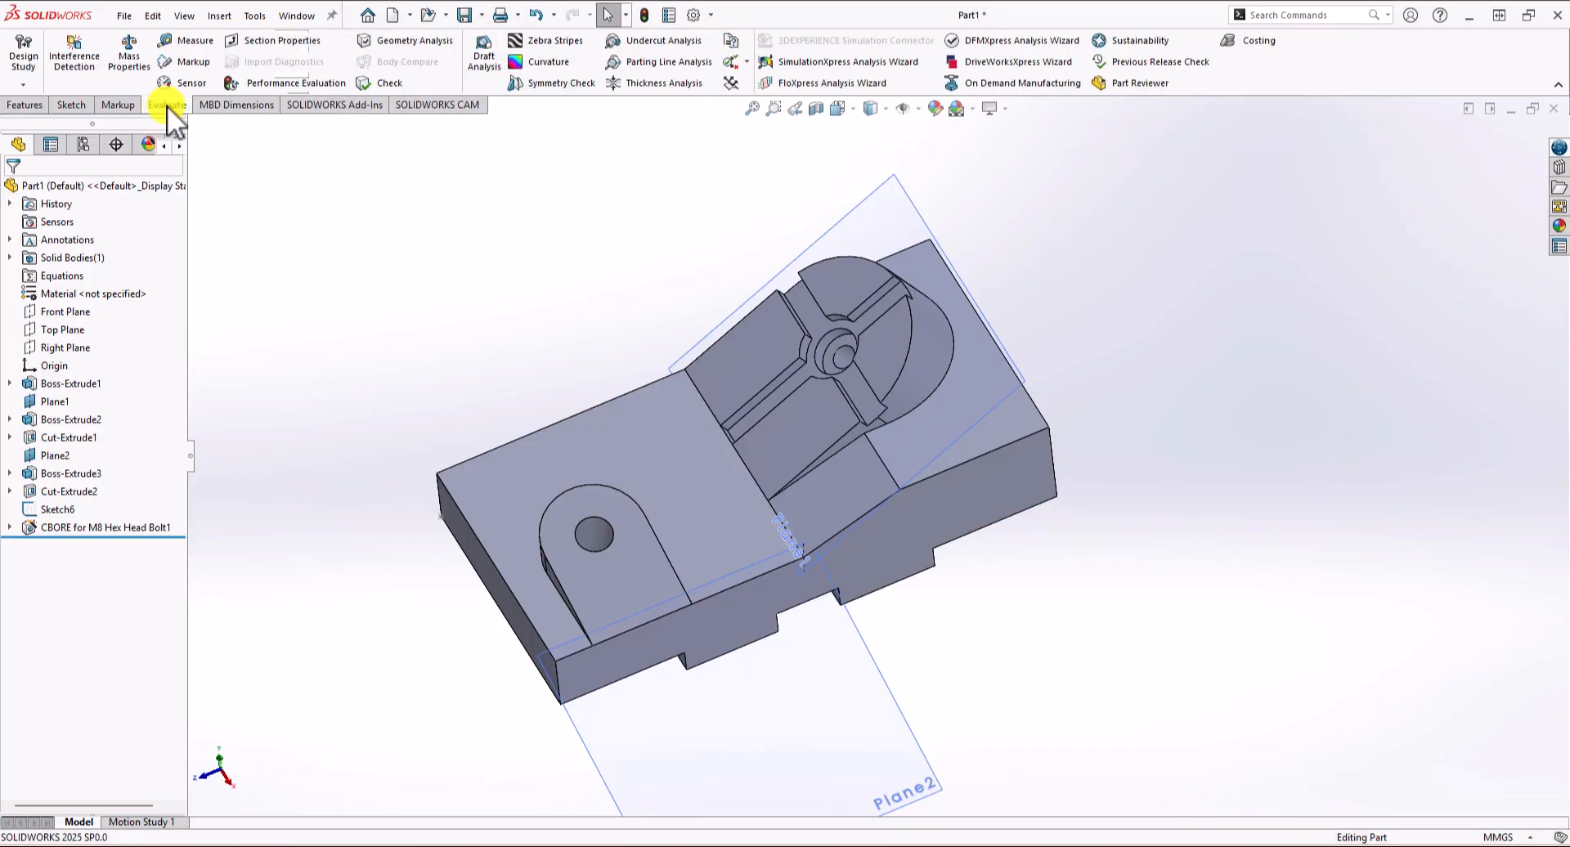
pyautogui.click(129, 52)
pyautogui.moveTo(1480, 210); pyautogui.dragTo(736, 128)
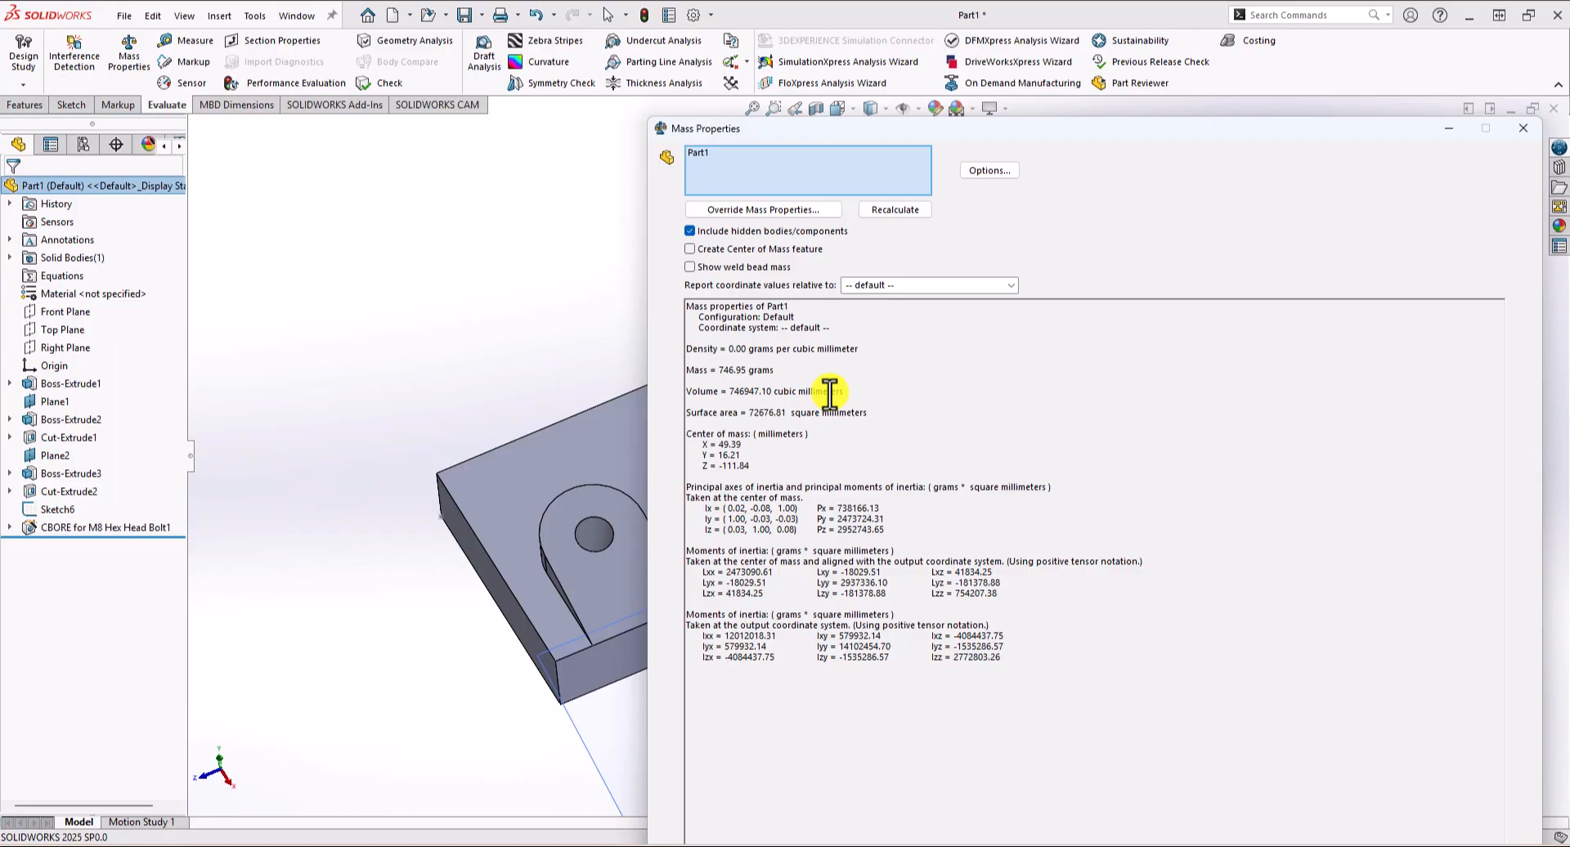
pyautogui.click(1521, 131)
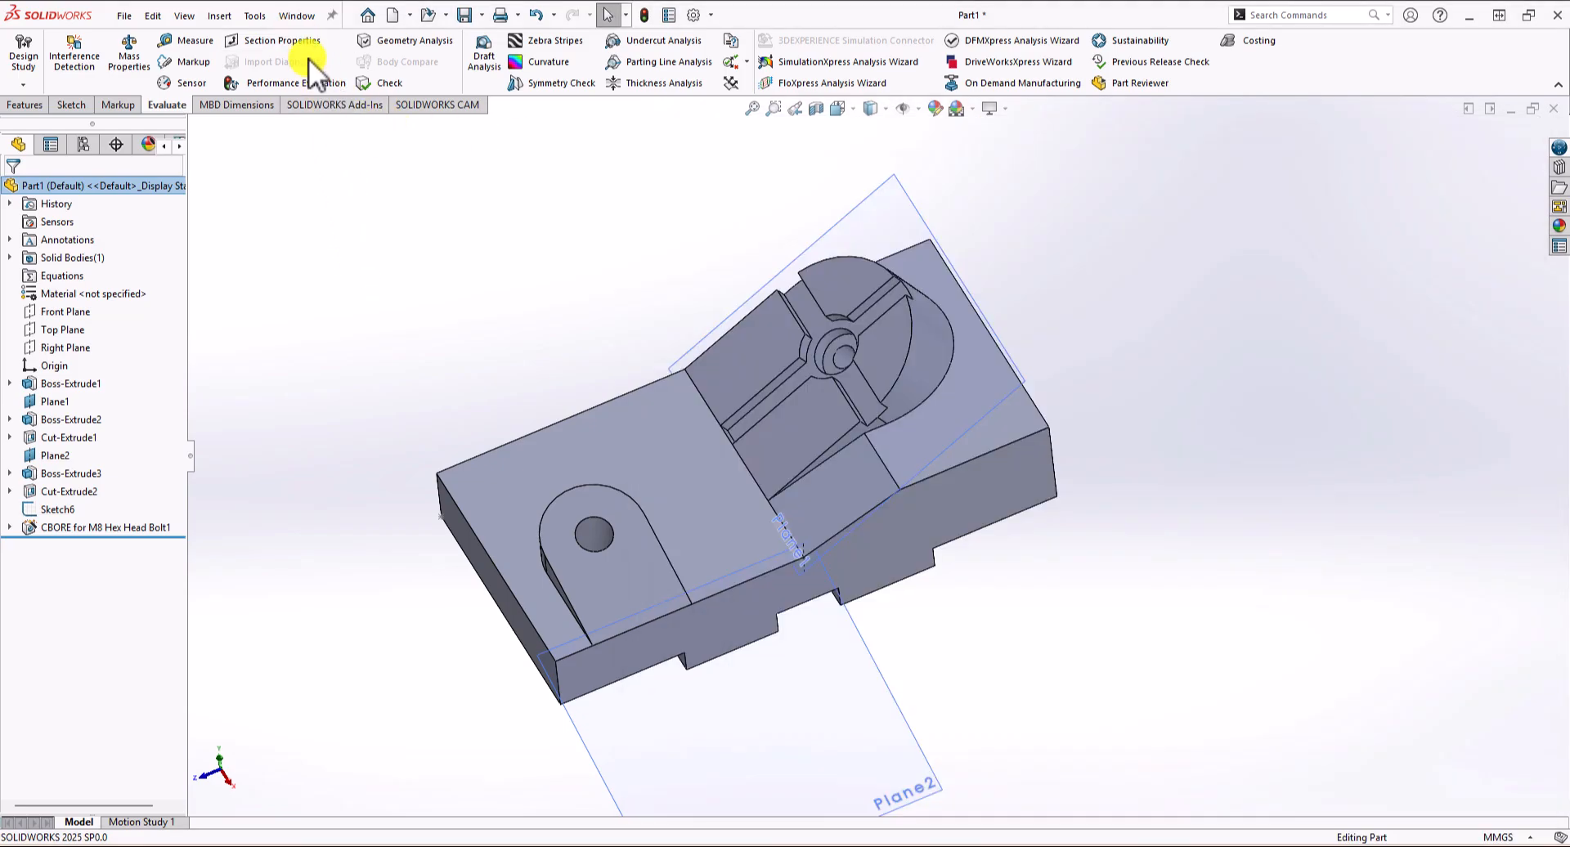
# Switch to the Part2 drawing sheet and examine its views and dimensions against the reference drawing.
pyautogui.click(296, 16)
pyautogui.click(362, 238)
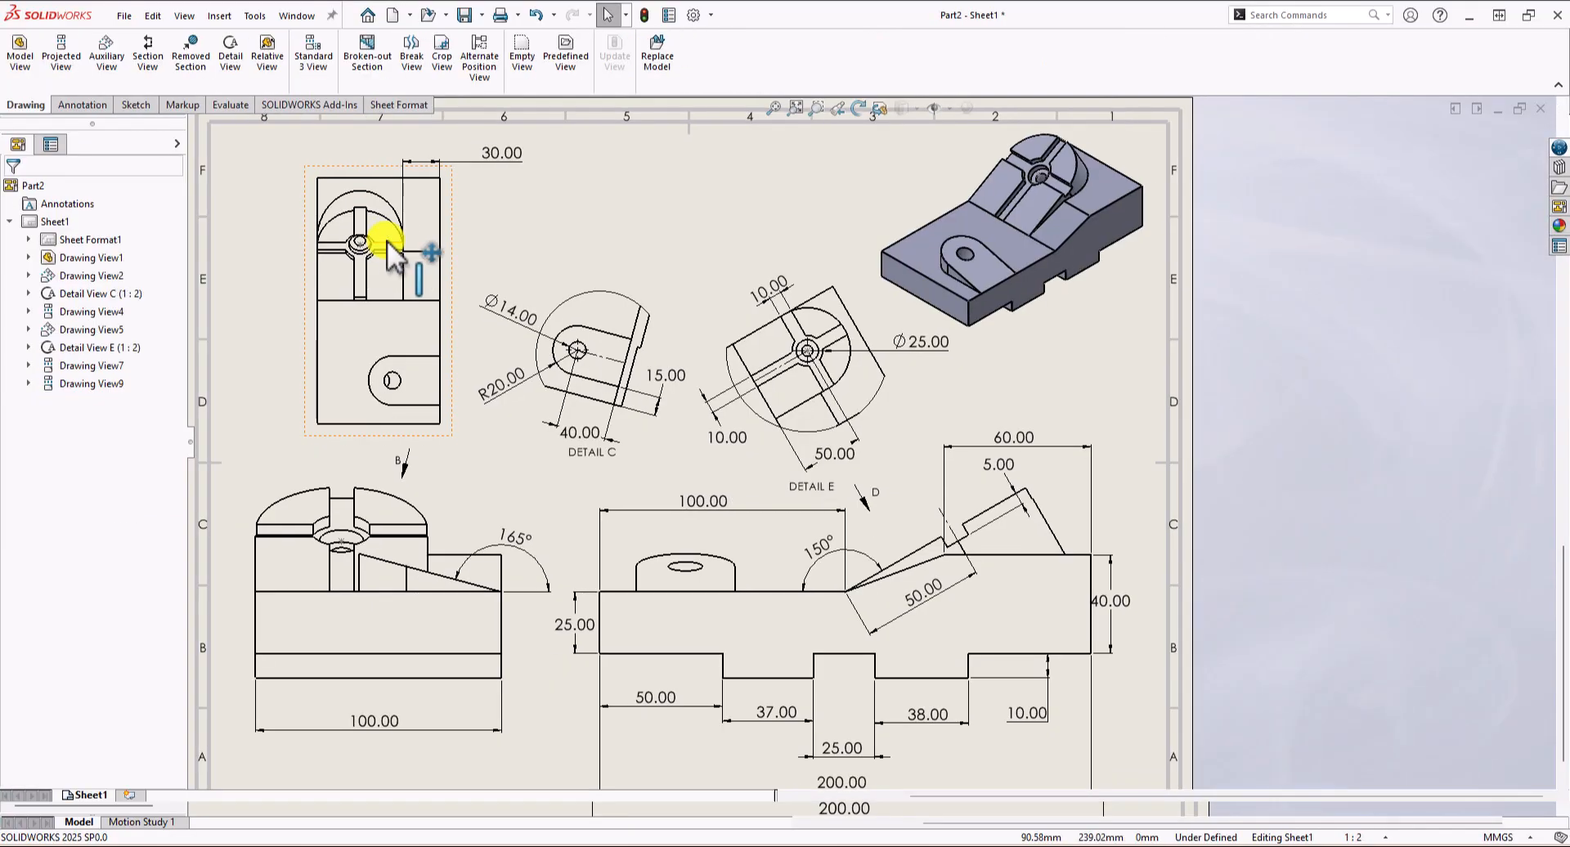
pyautogui.scroll(1, 724, 342)
pyautogui.scroll(-1, 551, 425)
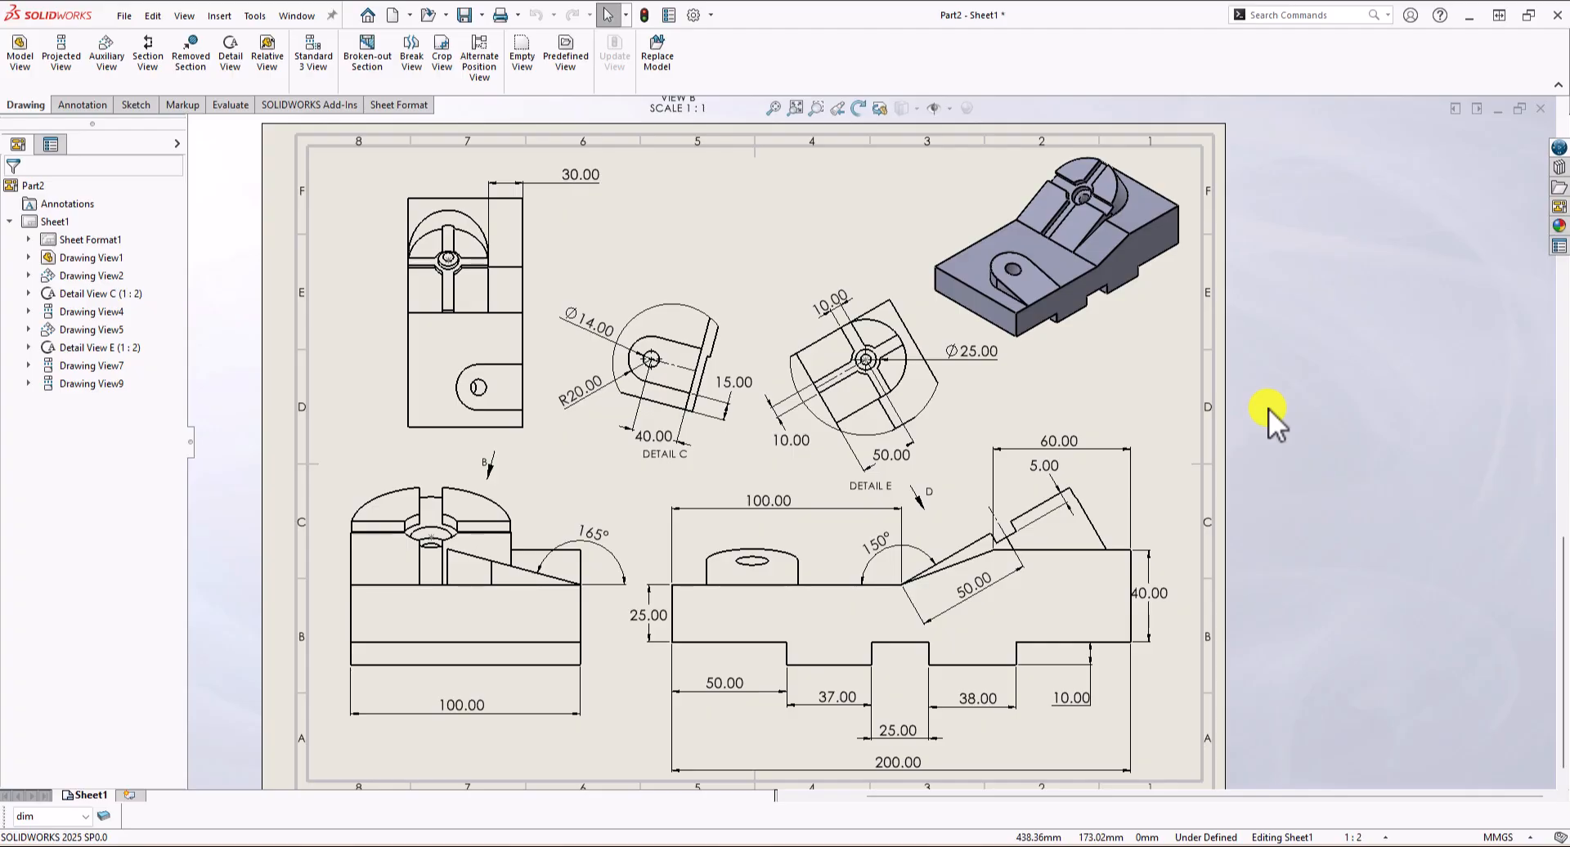
pyautogui.click(586, 192)
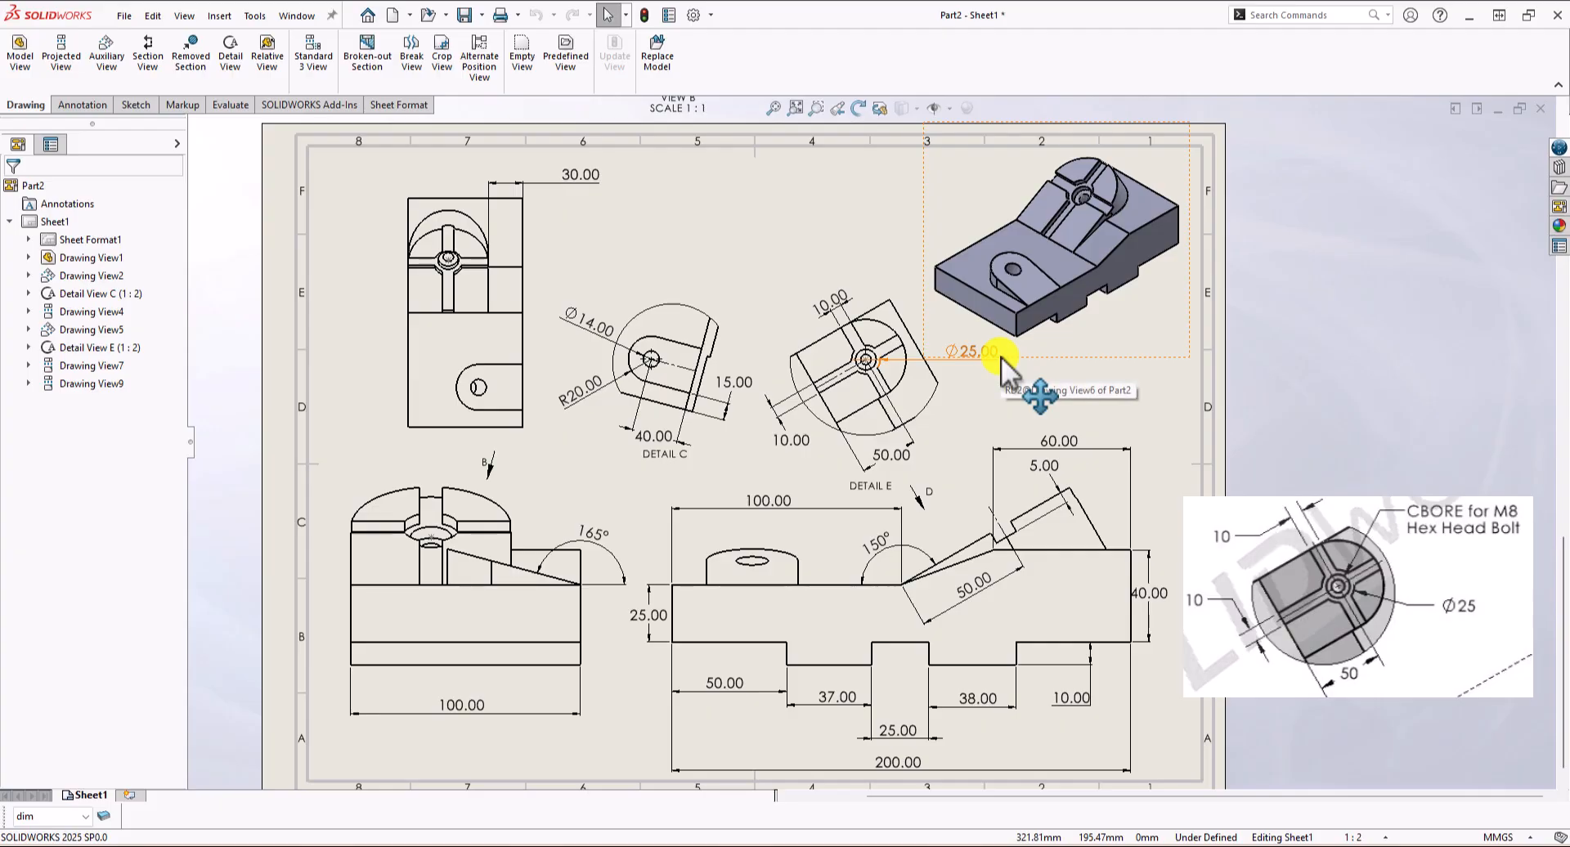
pyautogui.press('f')
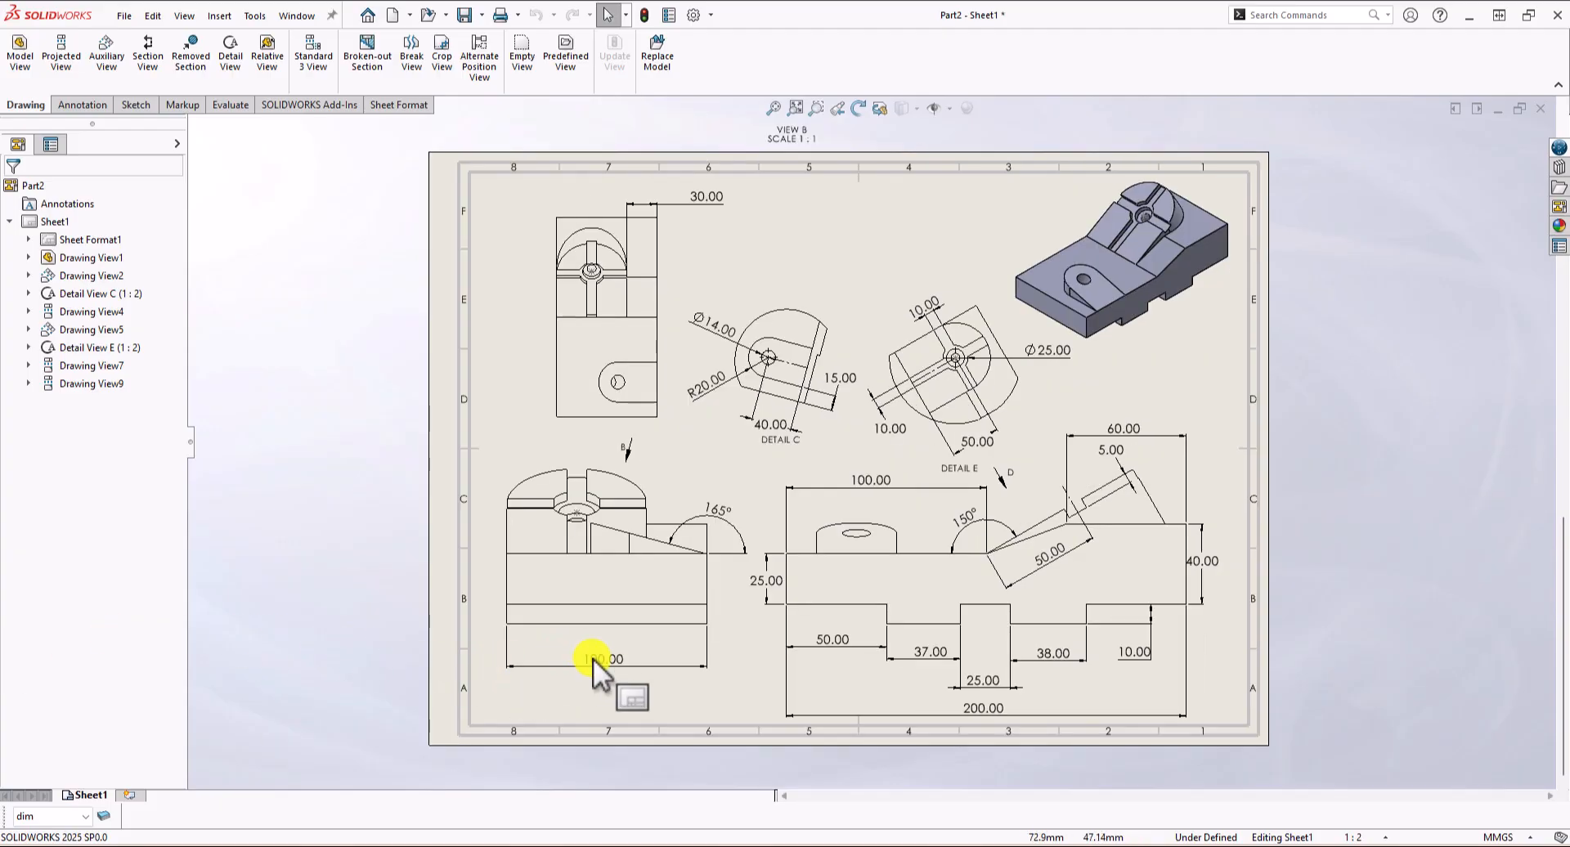
pyautogui.click(716, 515)
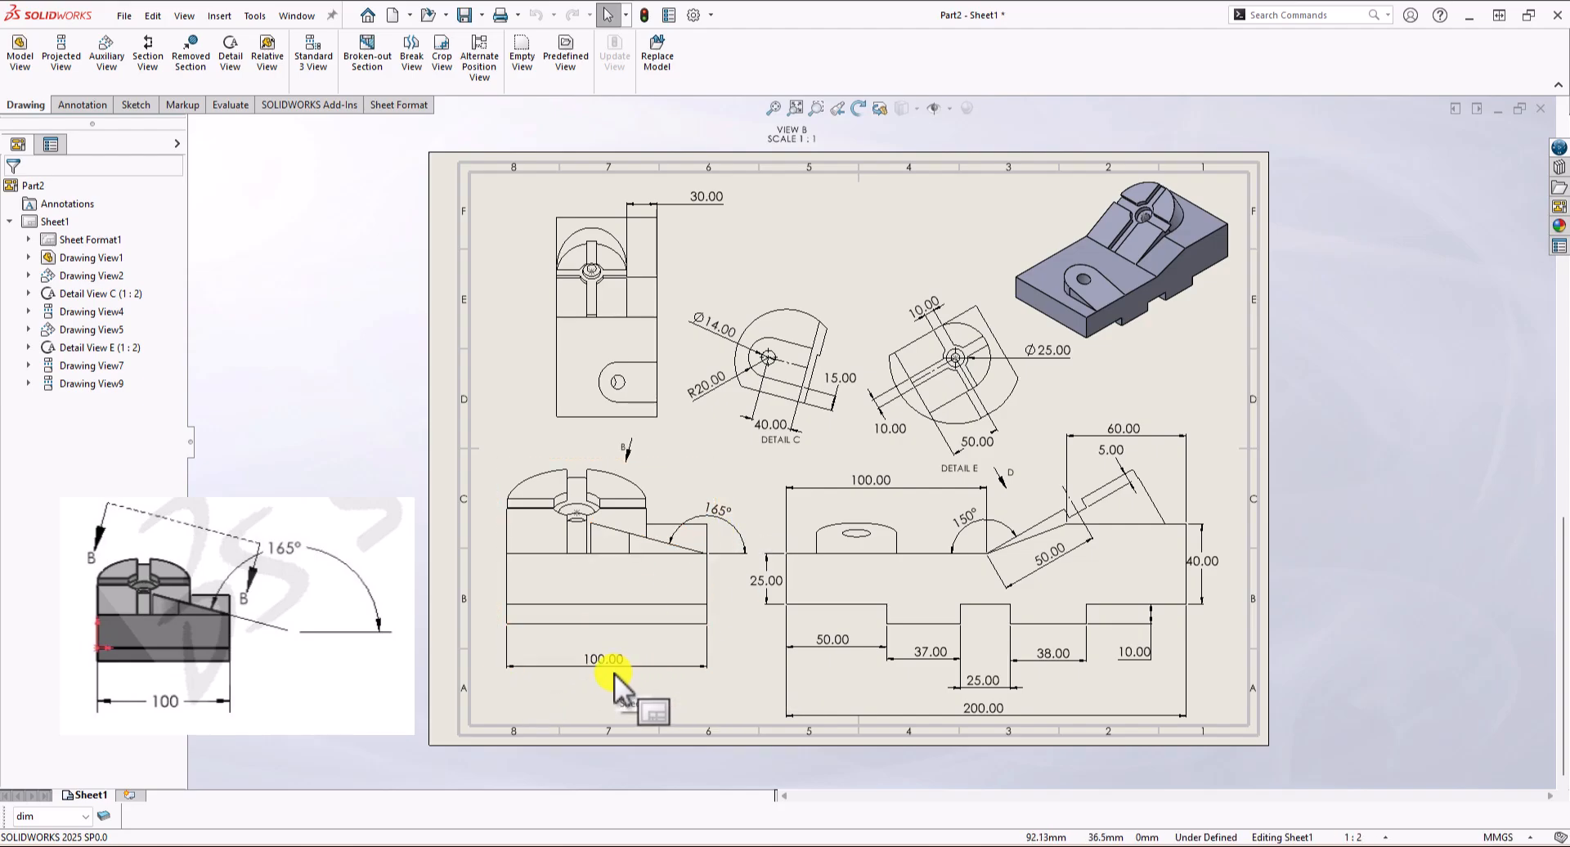
pyautogui.scroll(-2, 1243, 671)
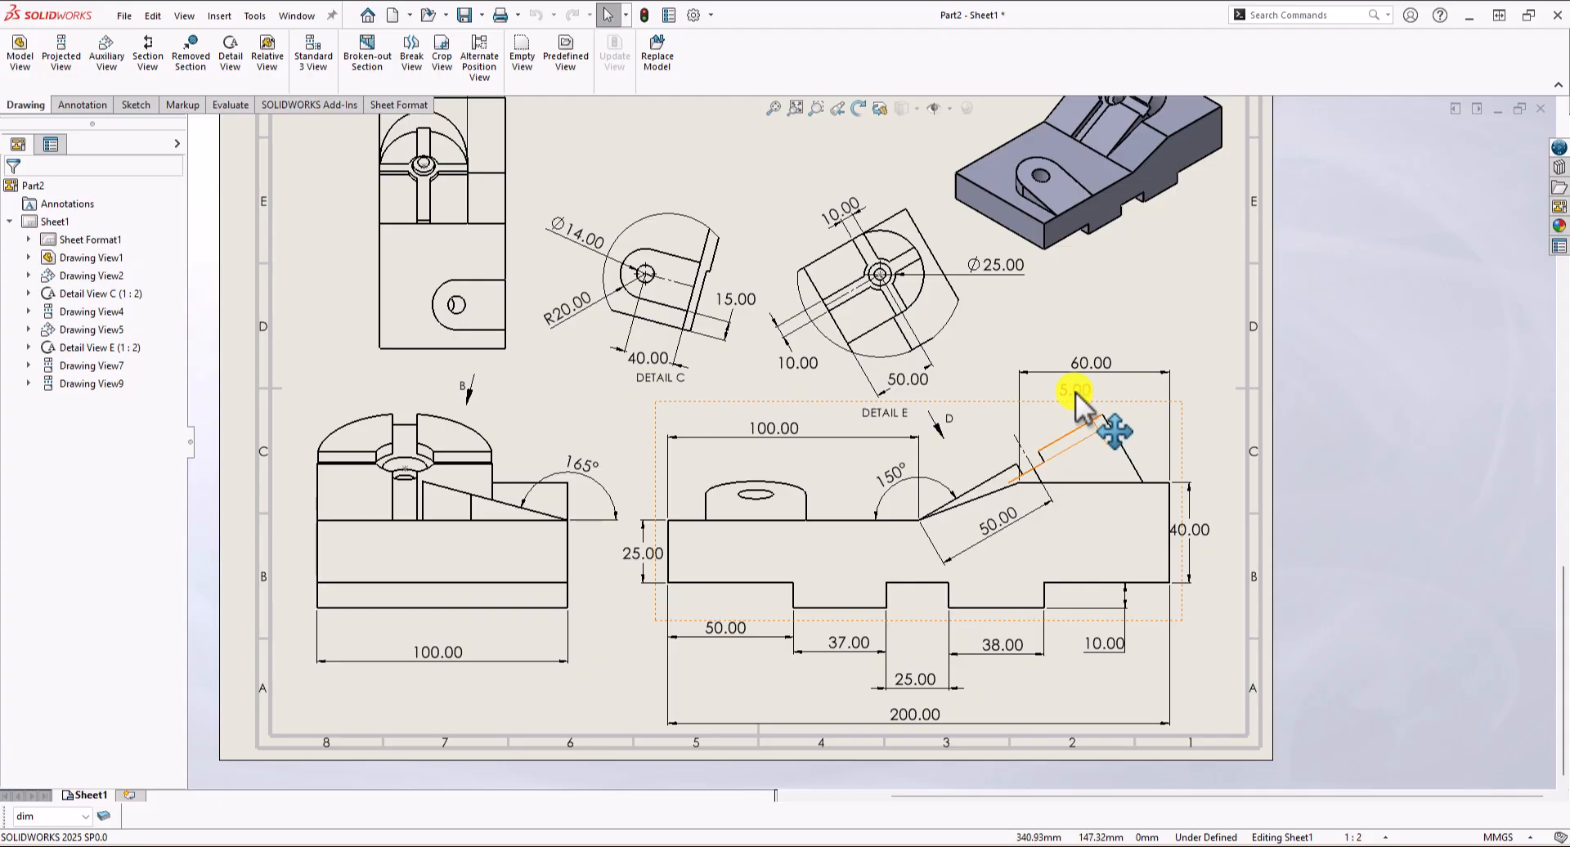
pyautogui.scroll(5, 1076, 391)
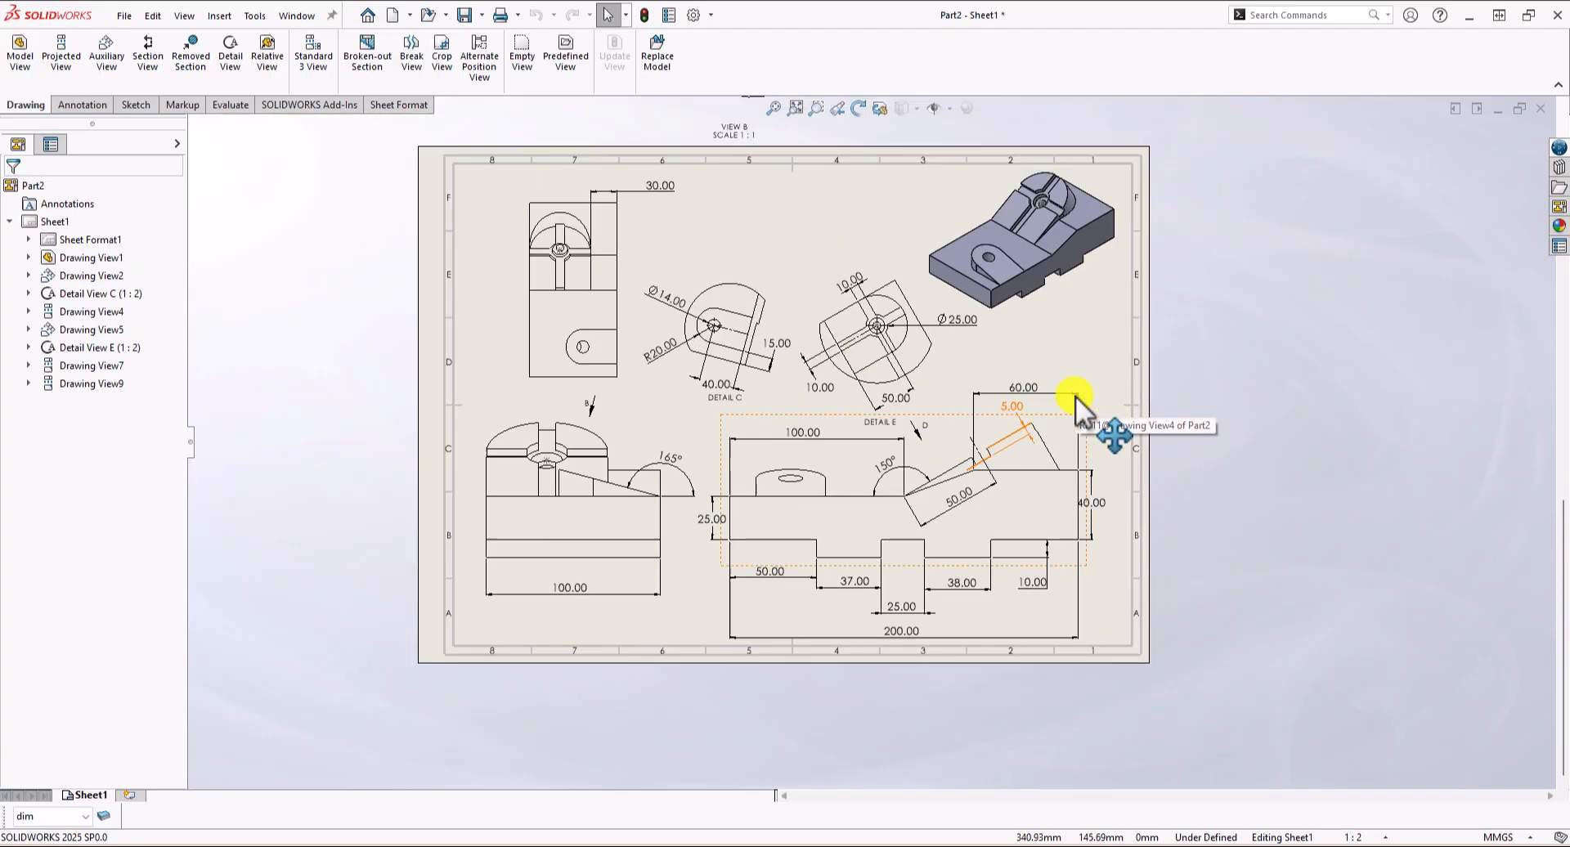
pyautogui.scroll(-2, 883, 340)
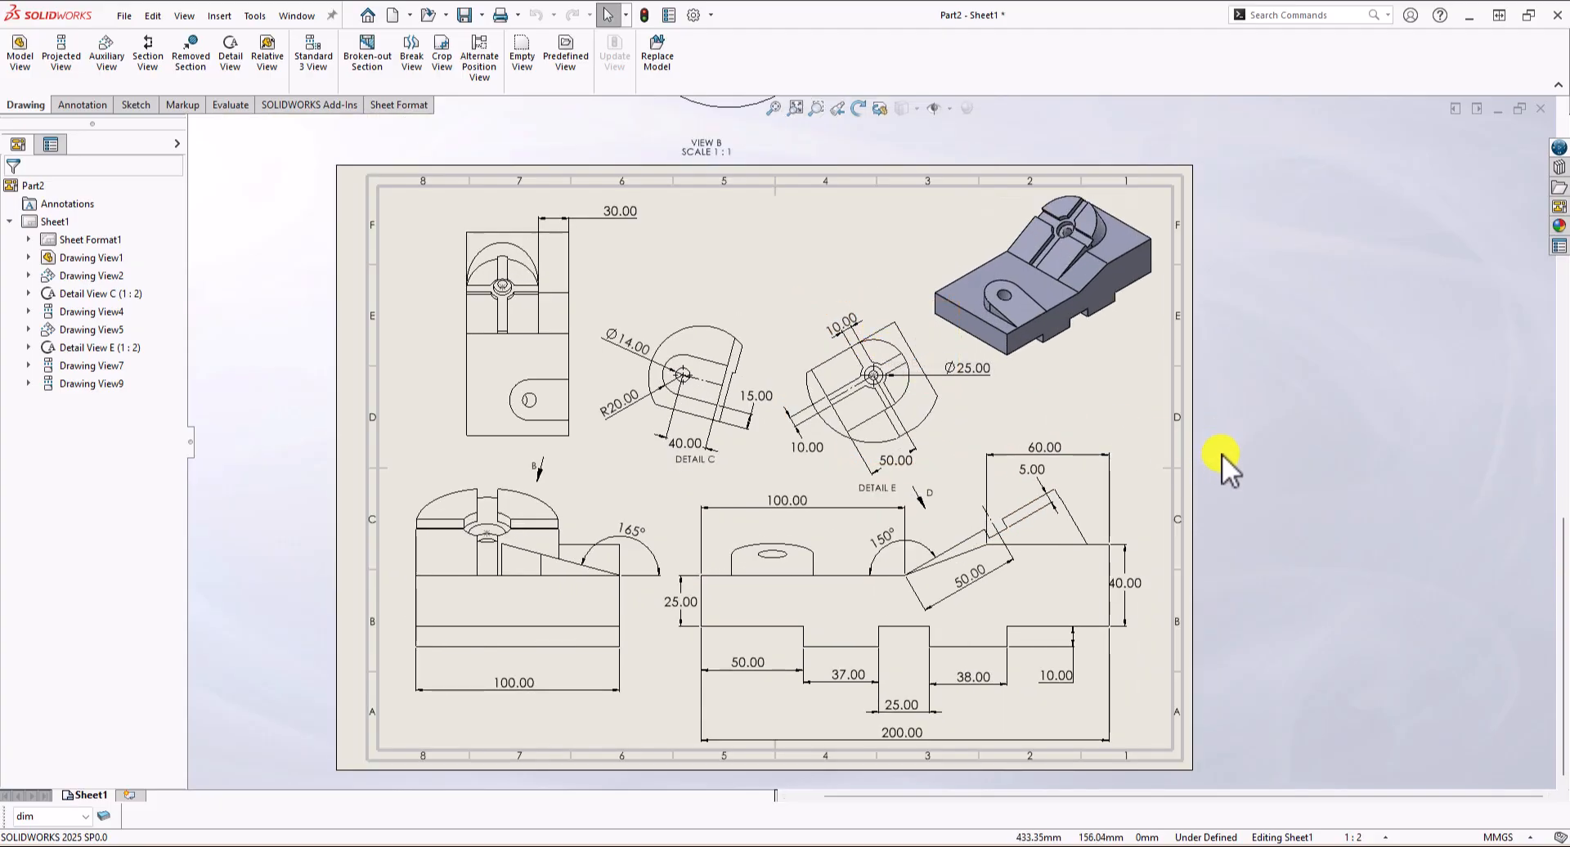